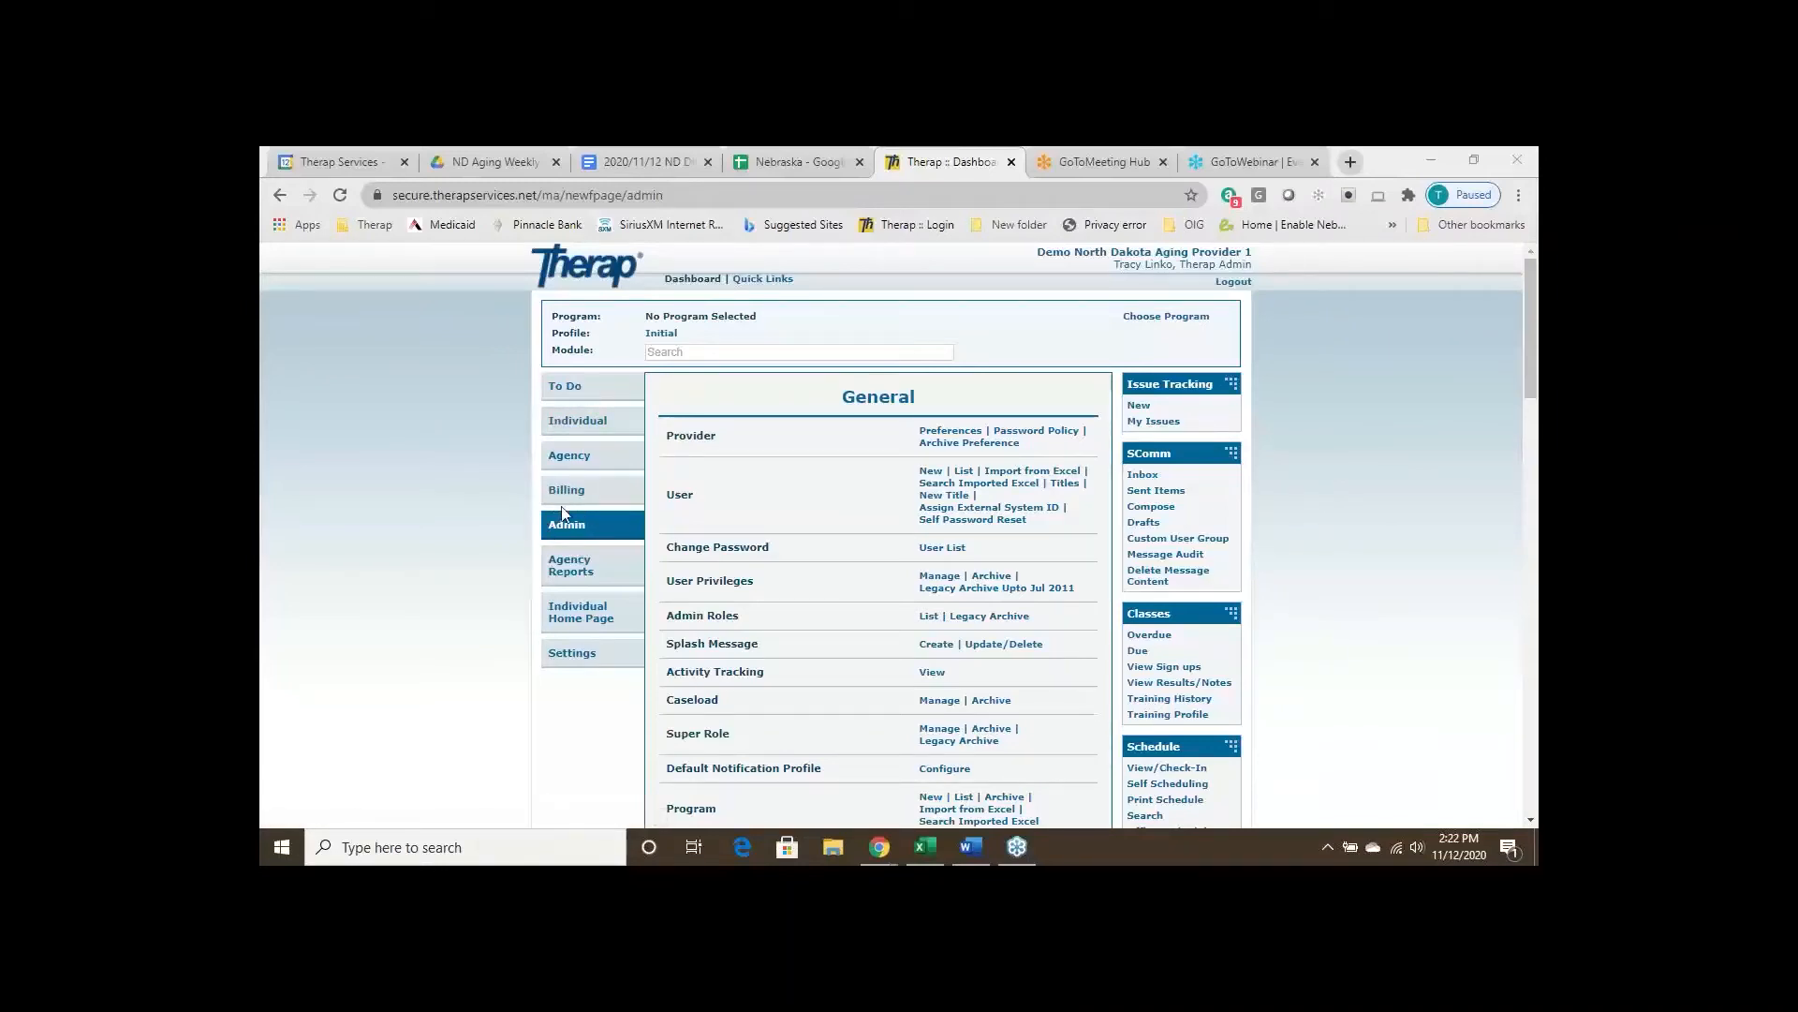
Open the Homemaker Services authorization that is pending acknowledgement from the To Do worklist
left_click(570, 424)
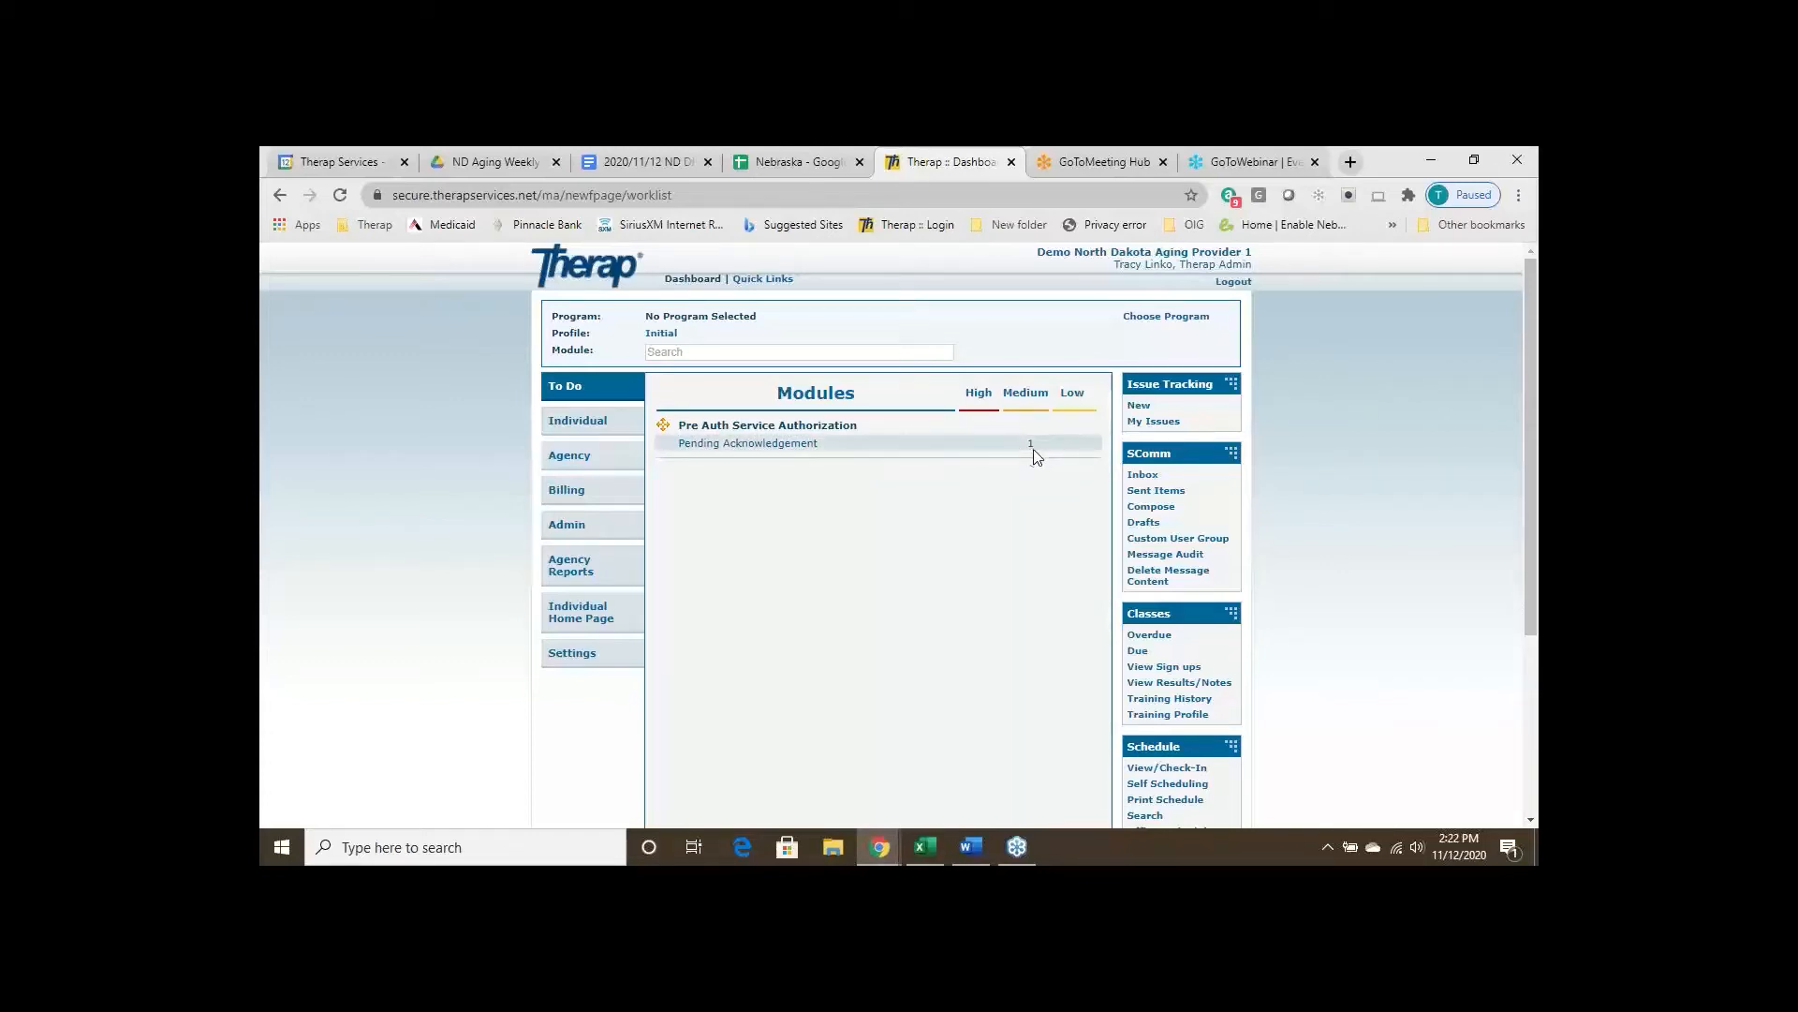
left_click(773, 444)
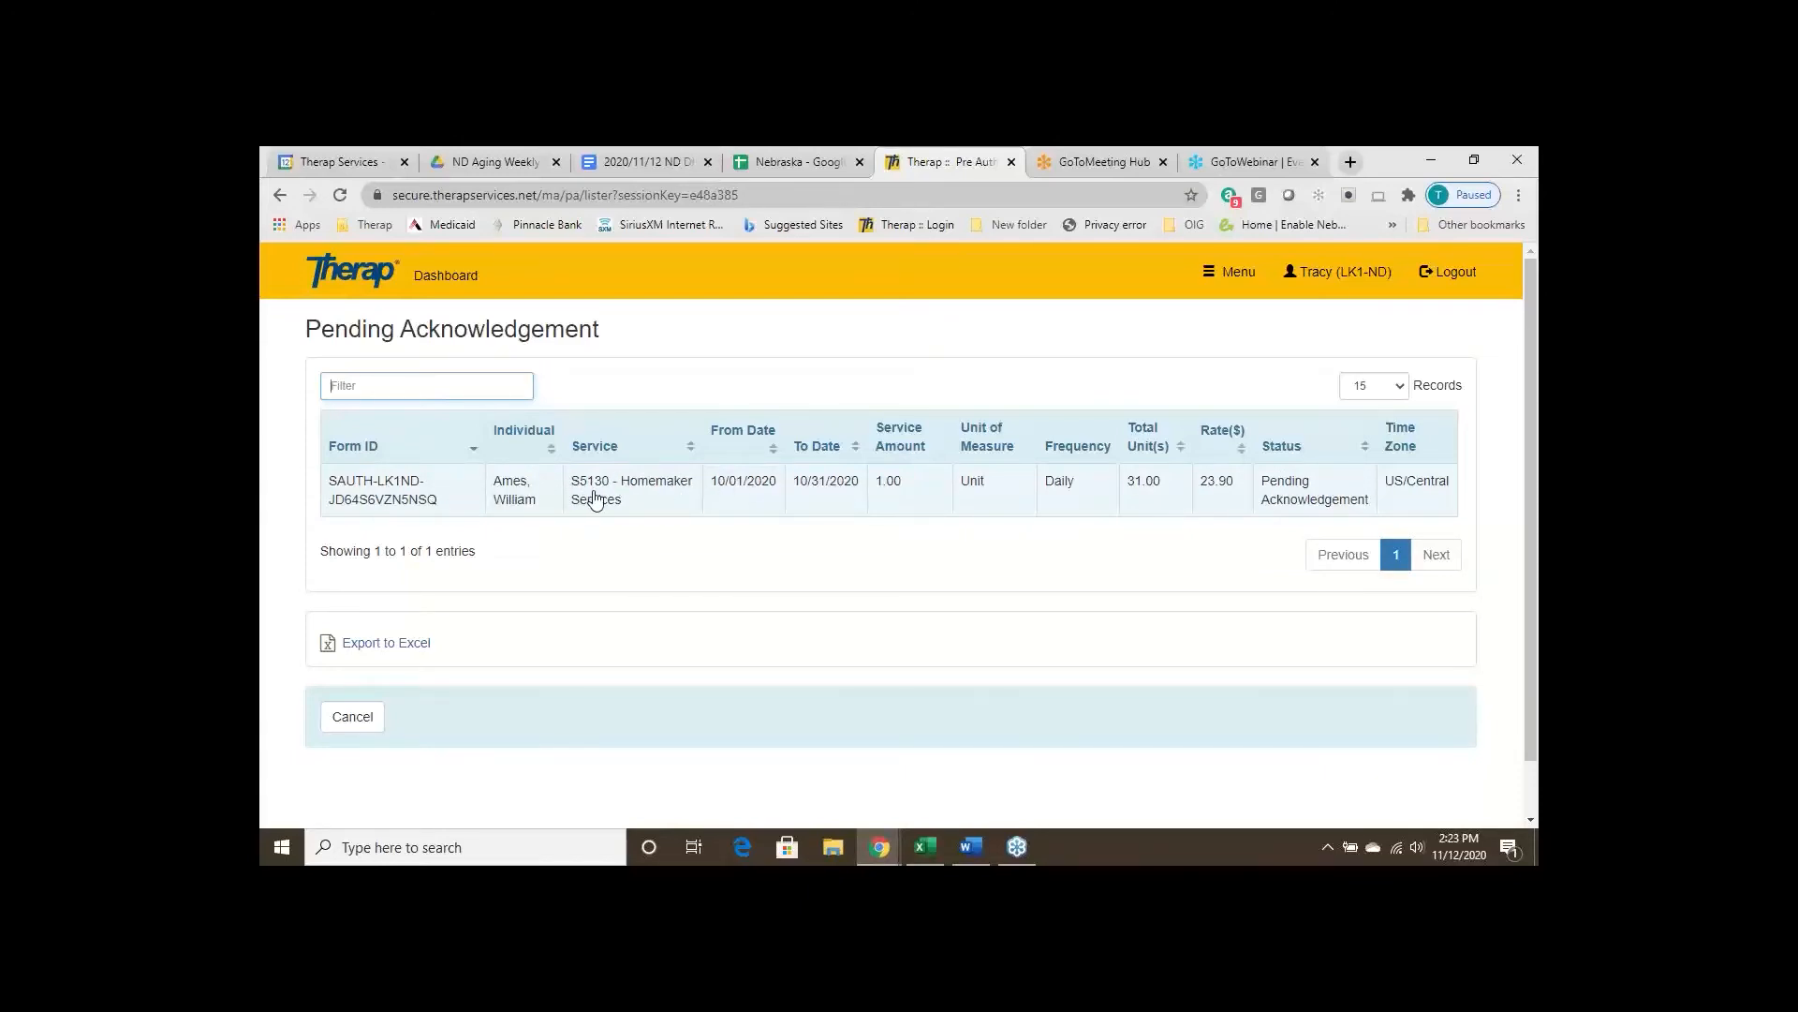
left_click(518, 501)
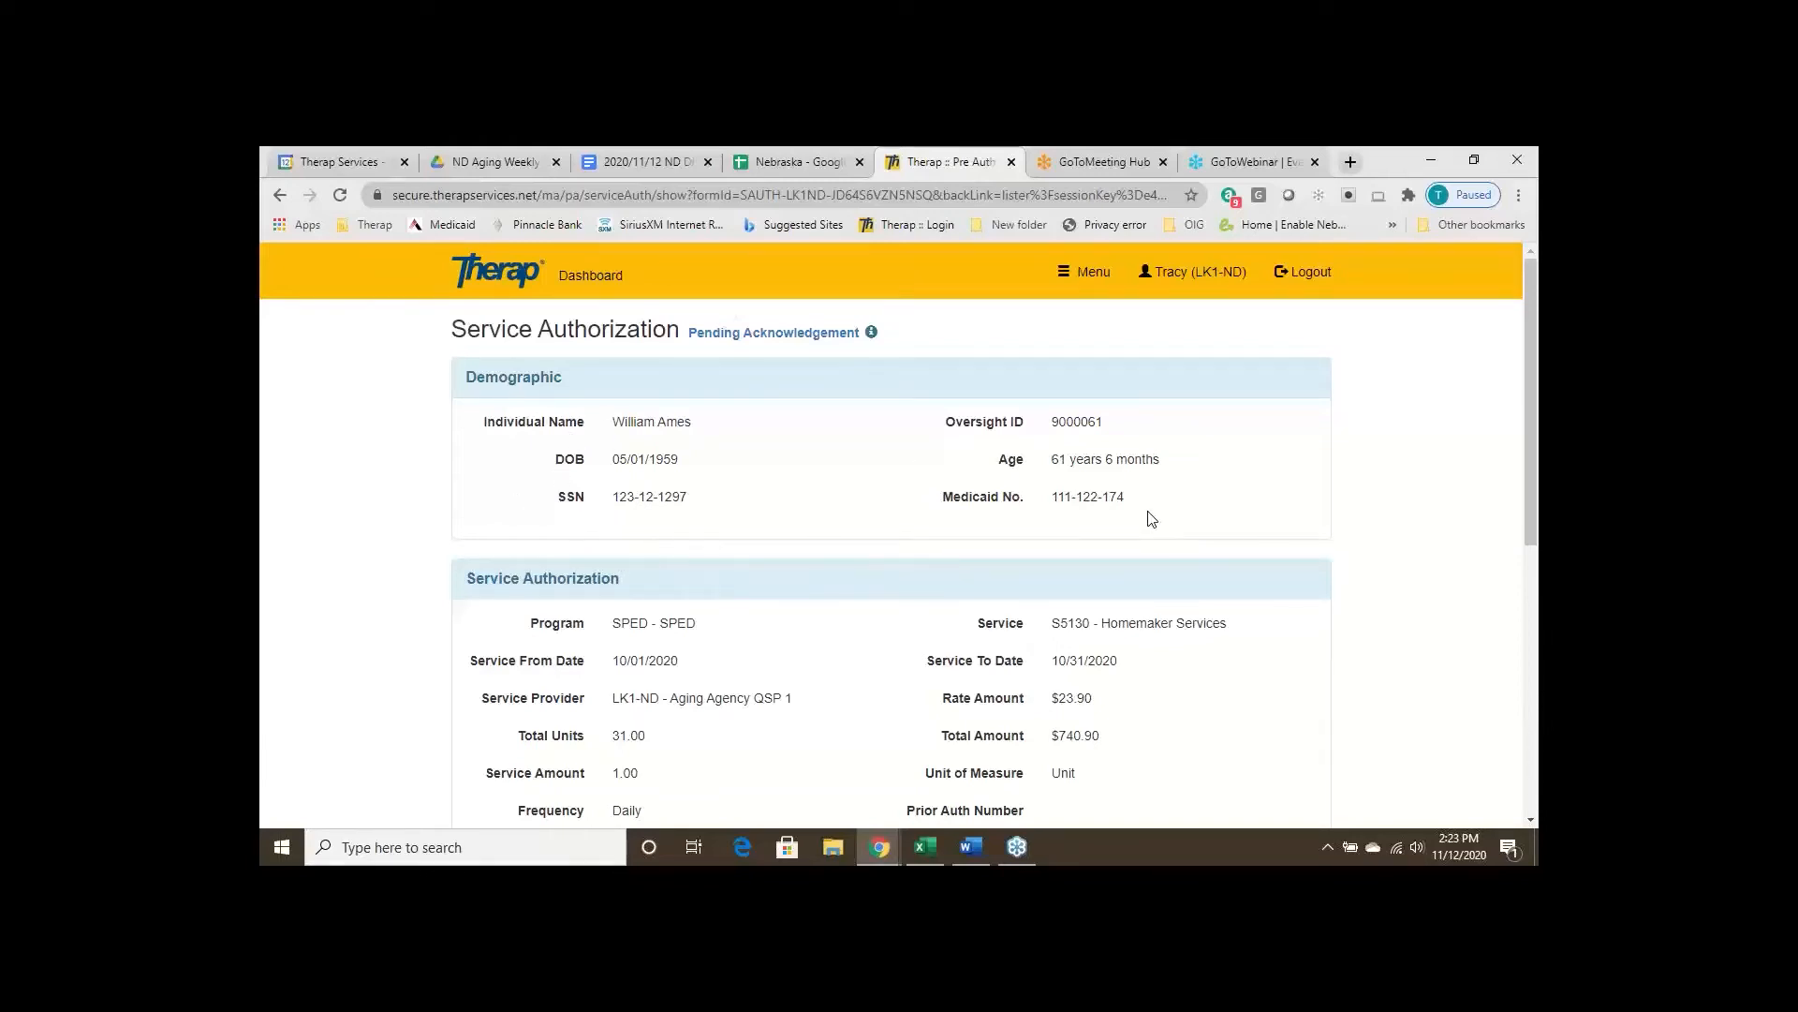
Review the pending authorization's demographic, service and shared comment details, and leave it without acknowledging
scroll(1152, 521, "down", 1)
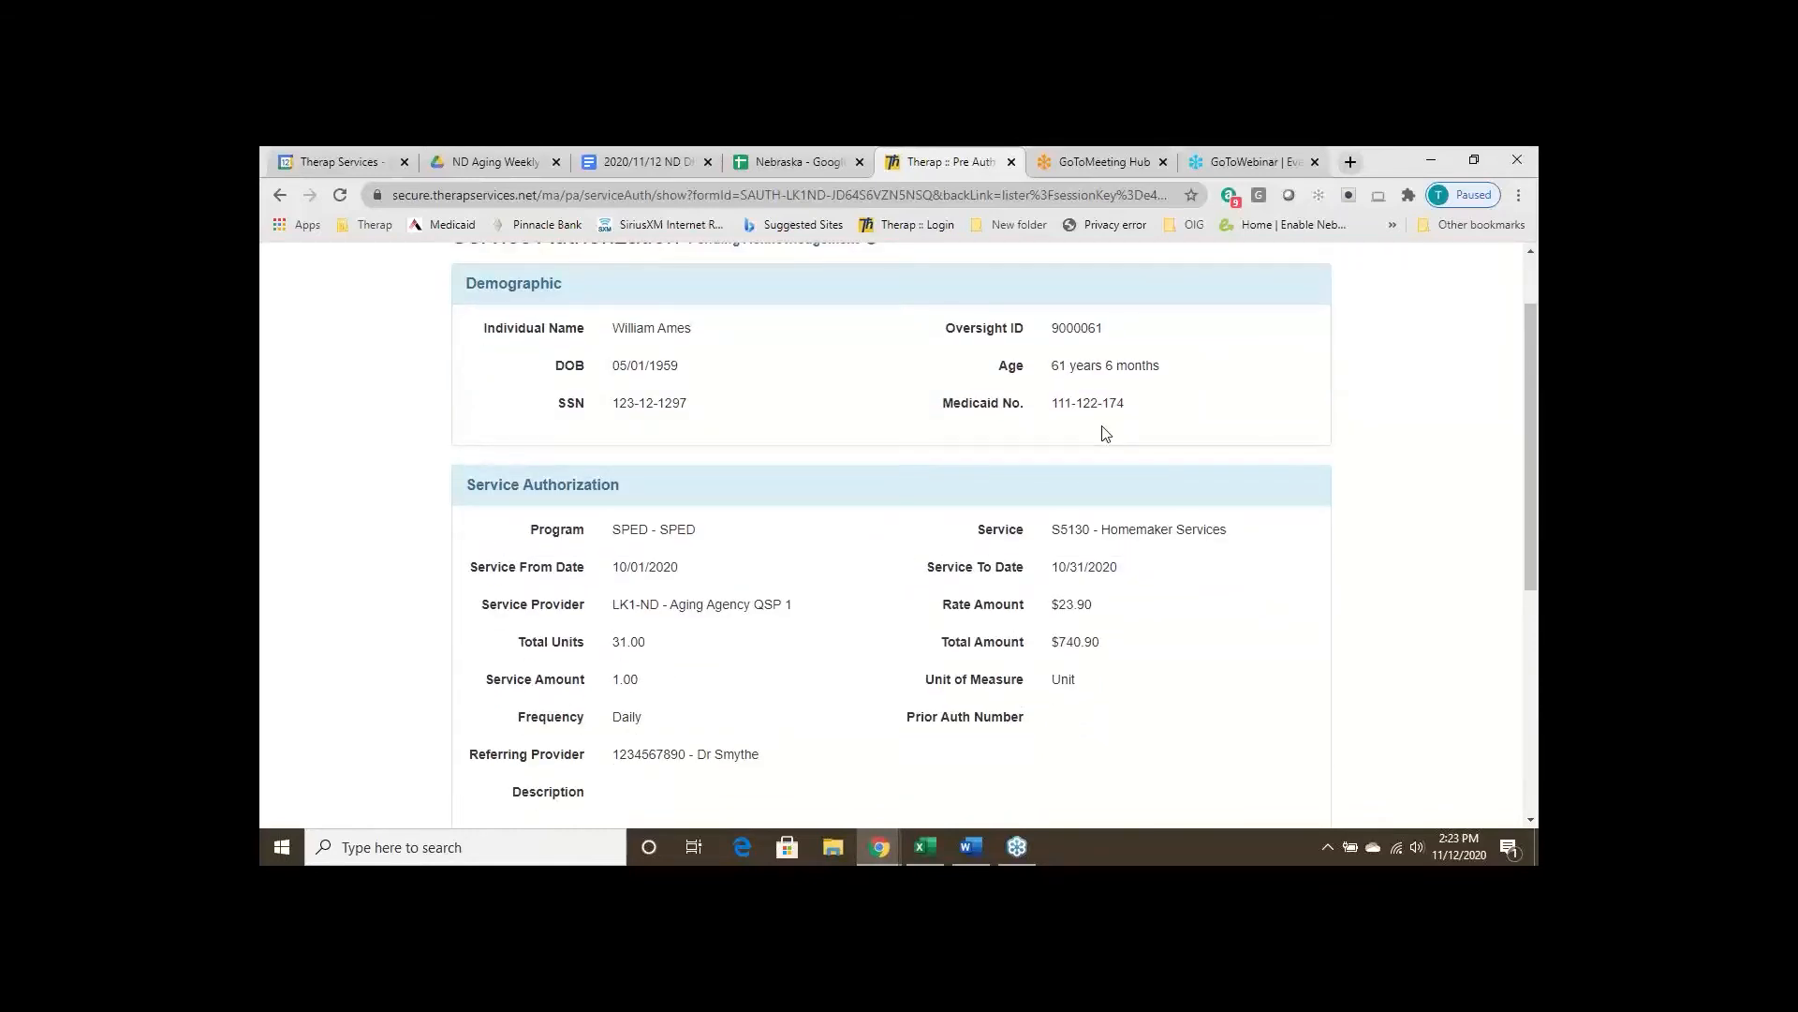
scroll(1101, 431, "down", 2)
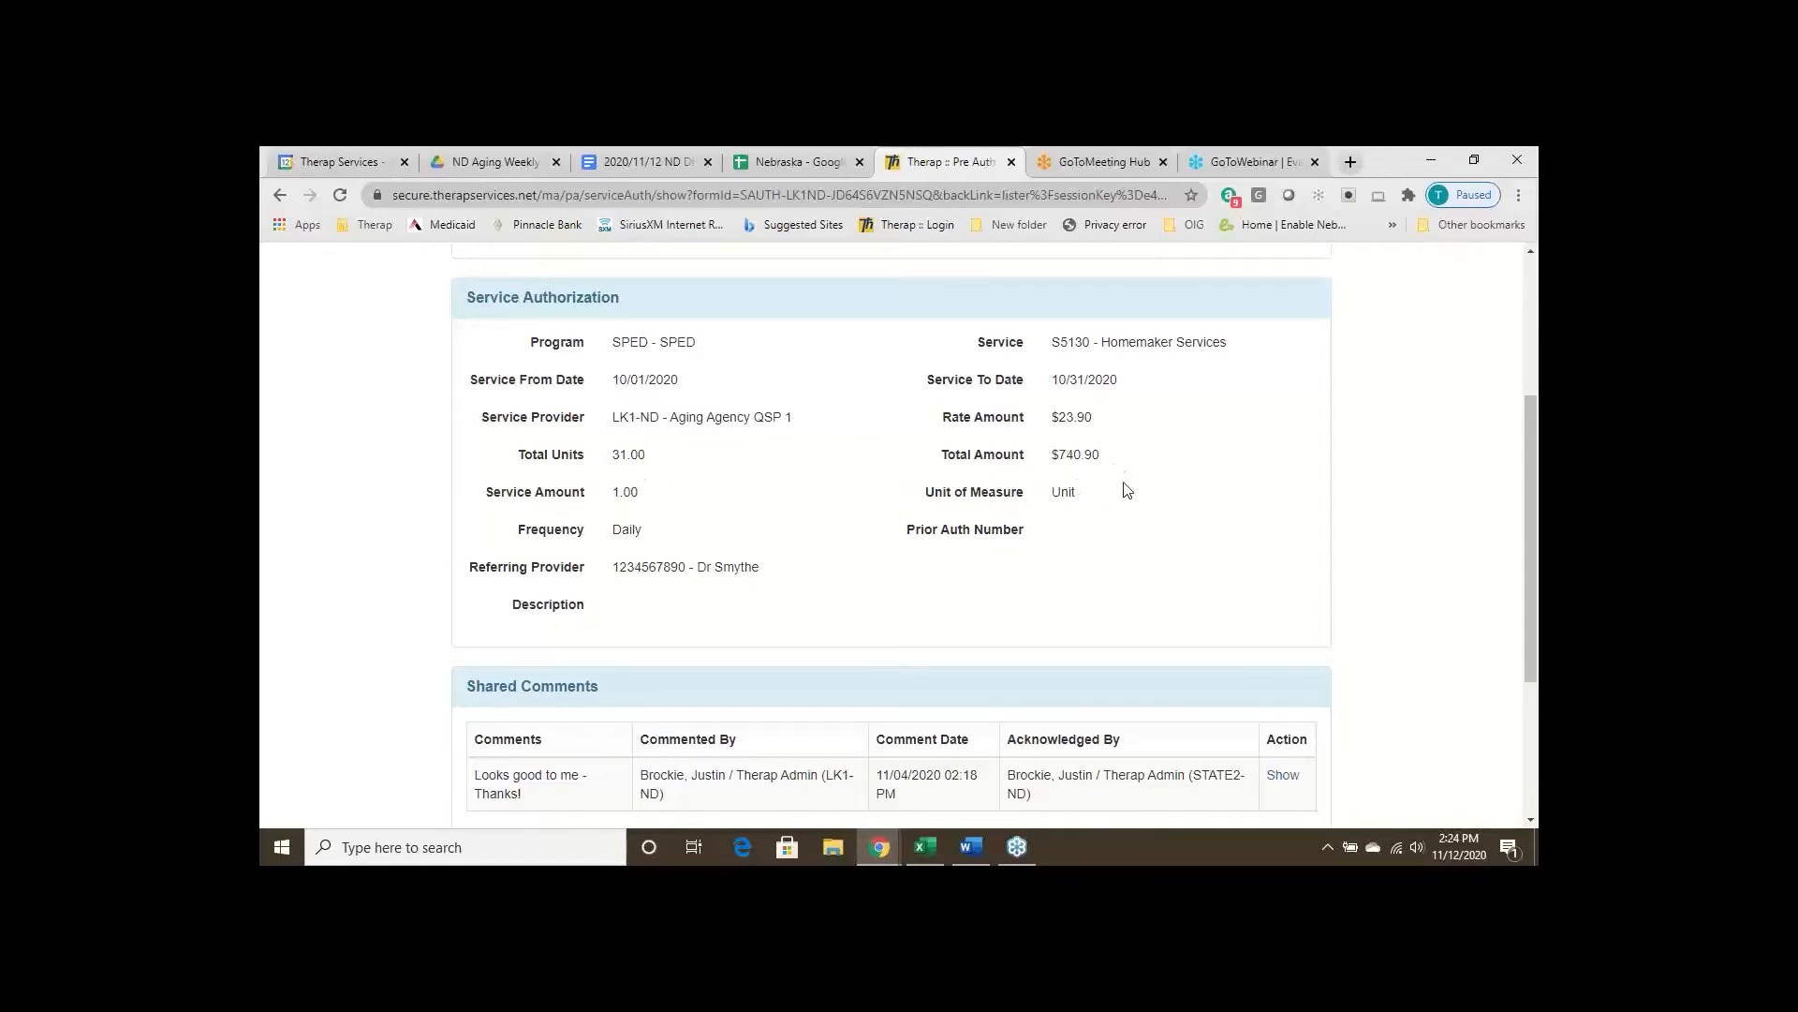
scroll(1078, 478, "down", 2)
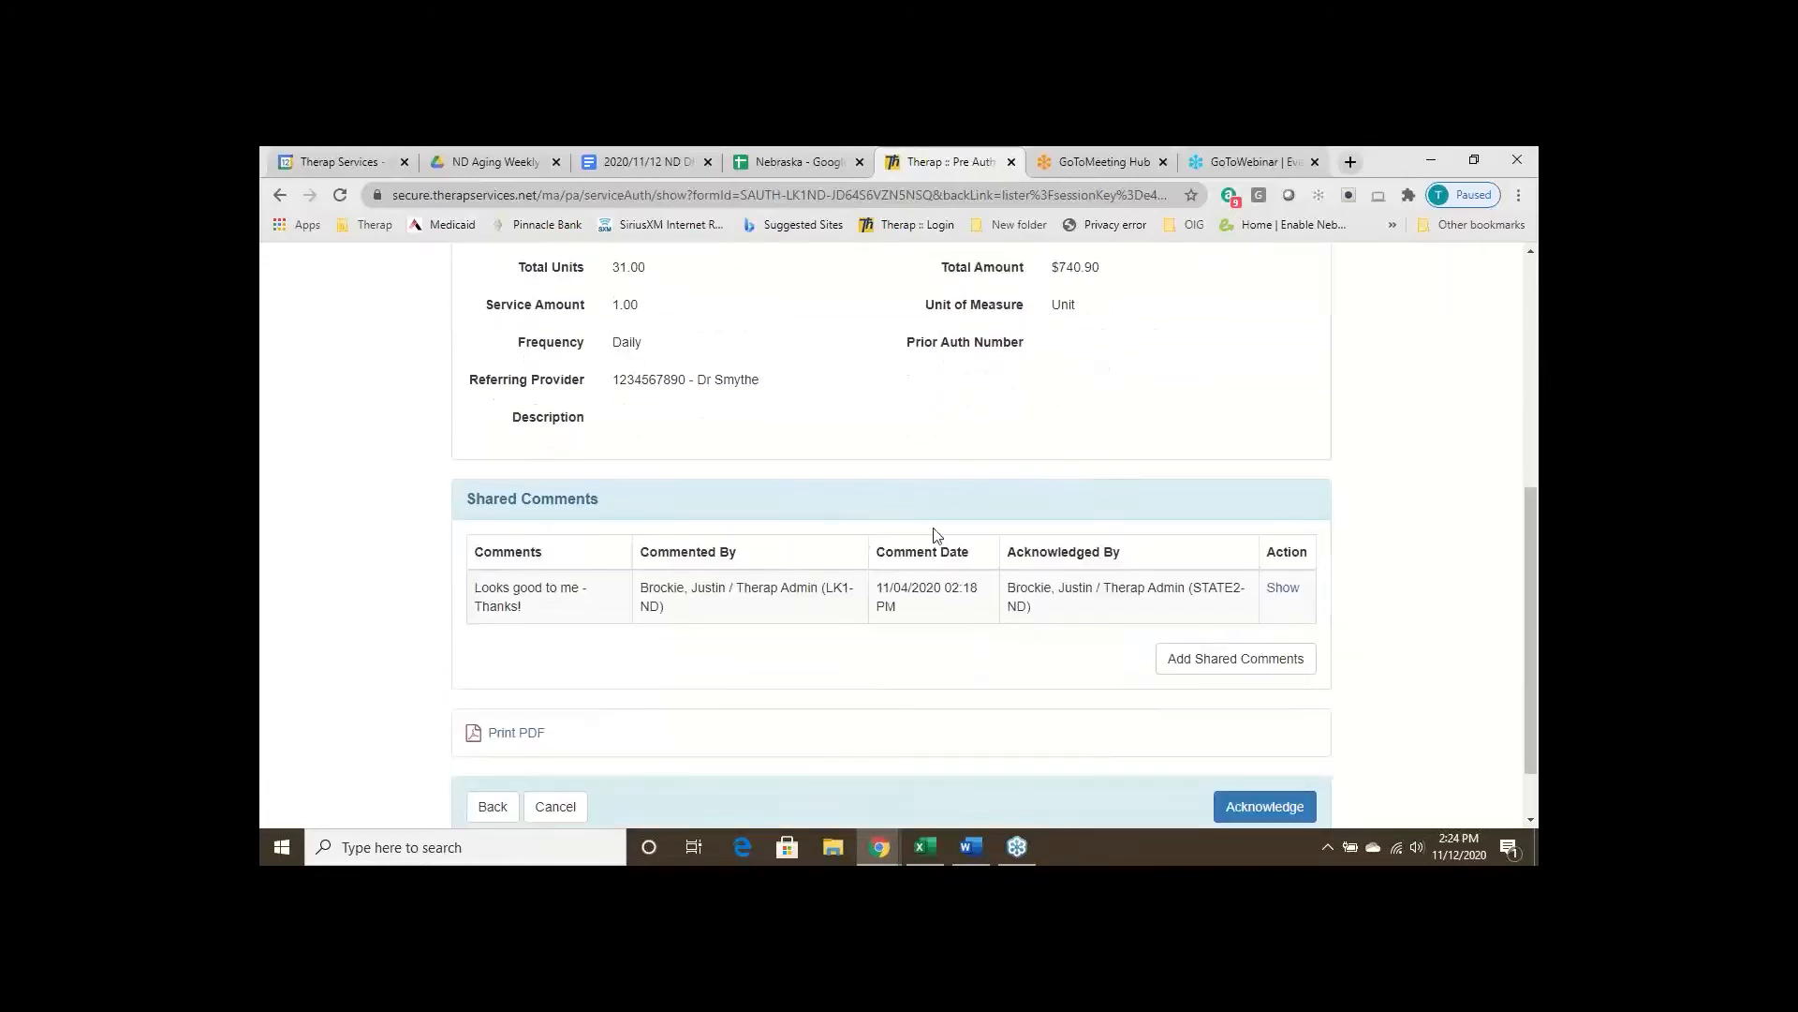
scroll(958, 497, "down", 1)
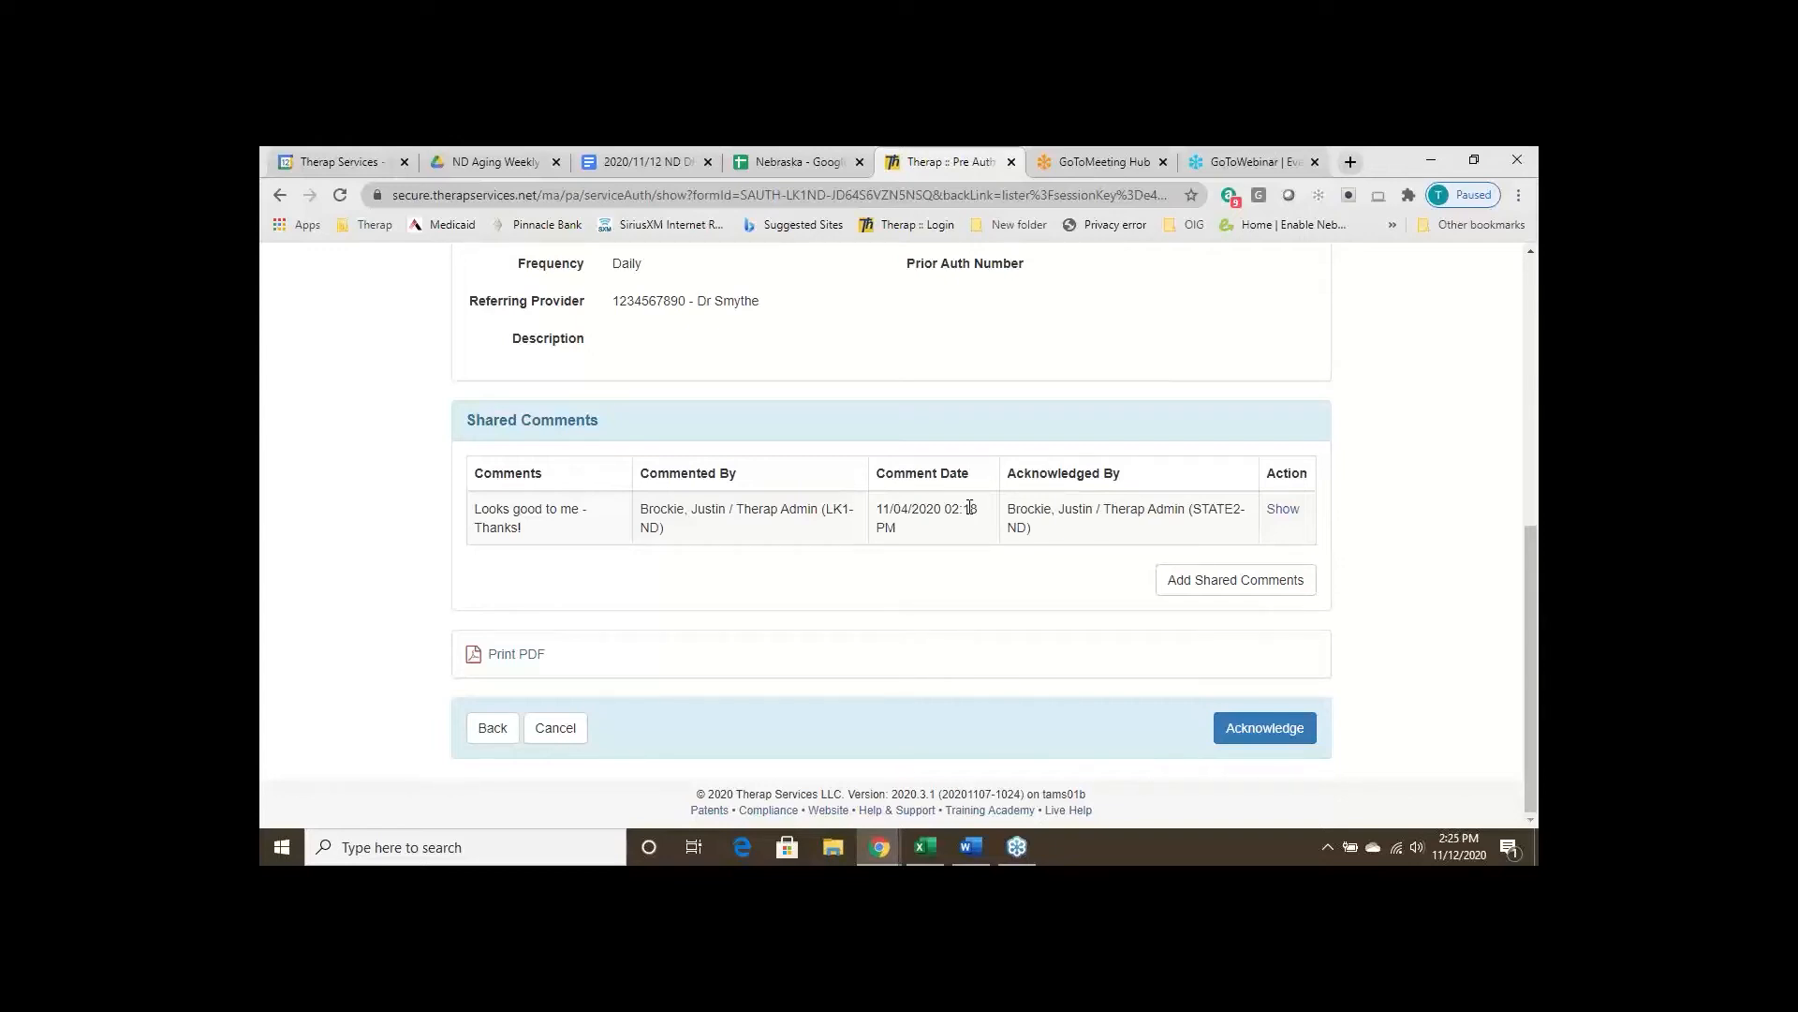
left_click(555, 729)
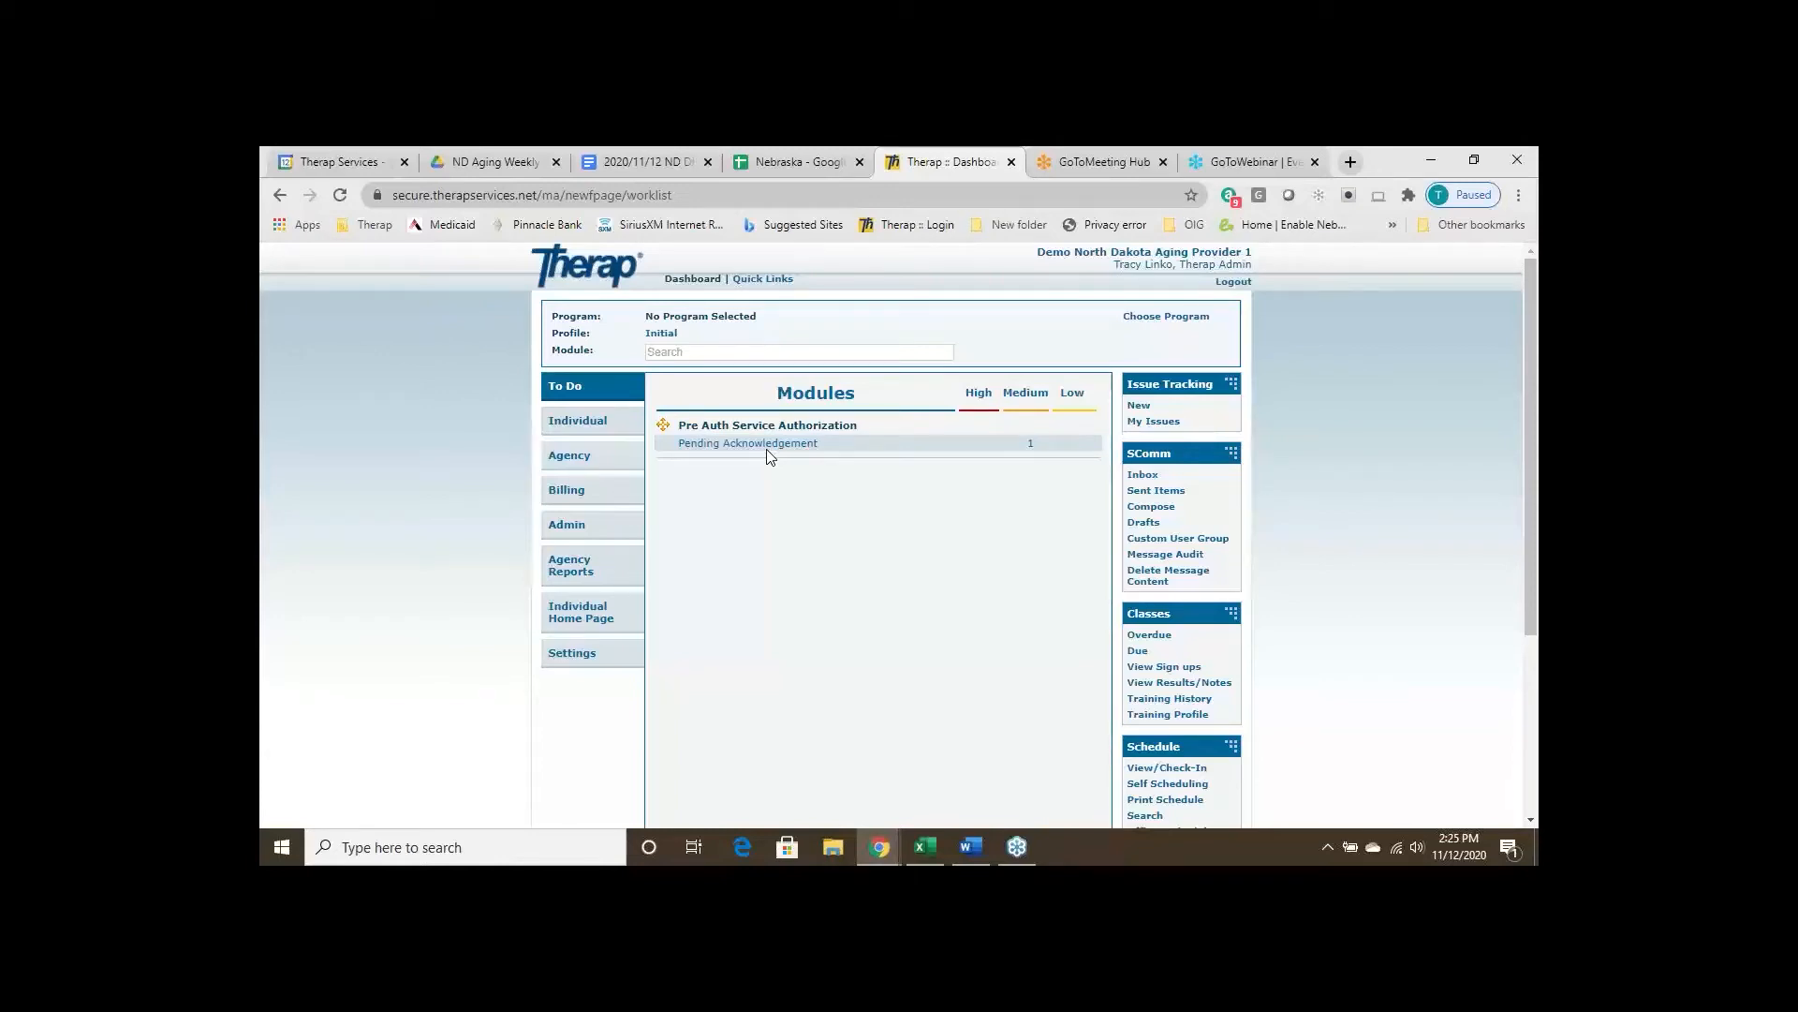
Search the individual Pre Auth service authorizations without any status or other filter
left_click(563, 425)
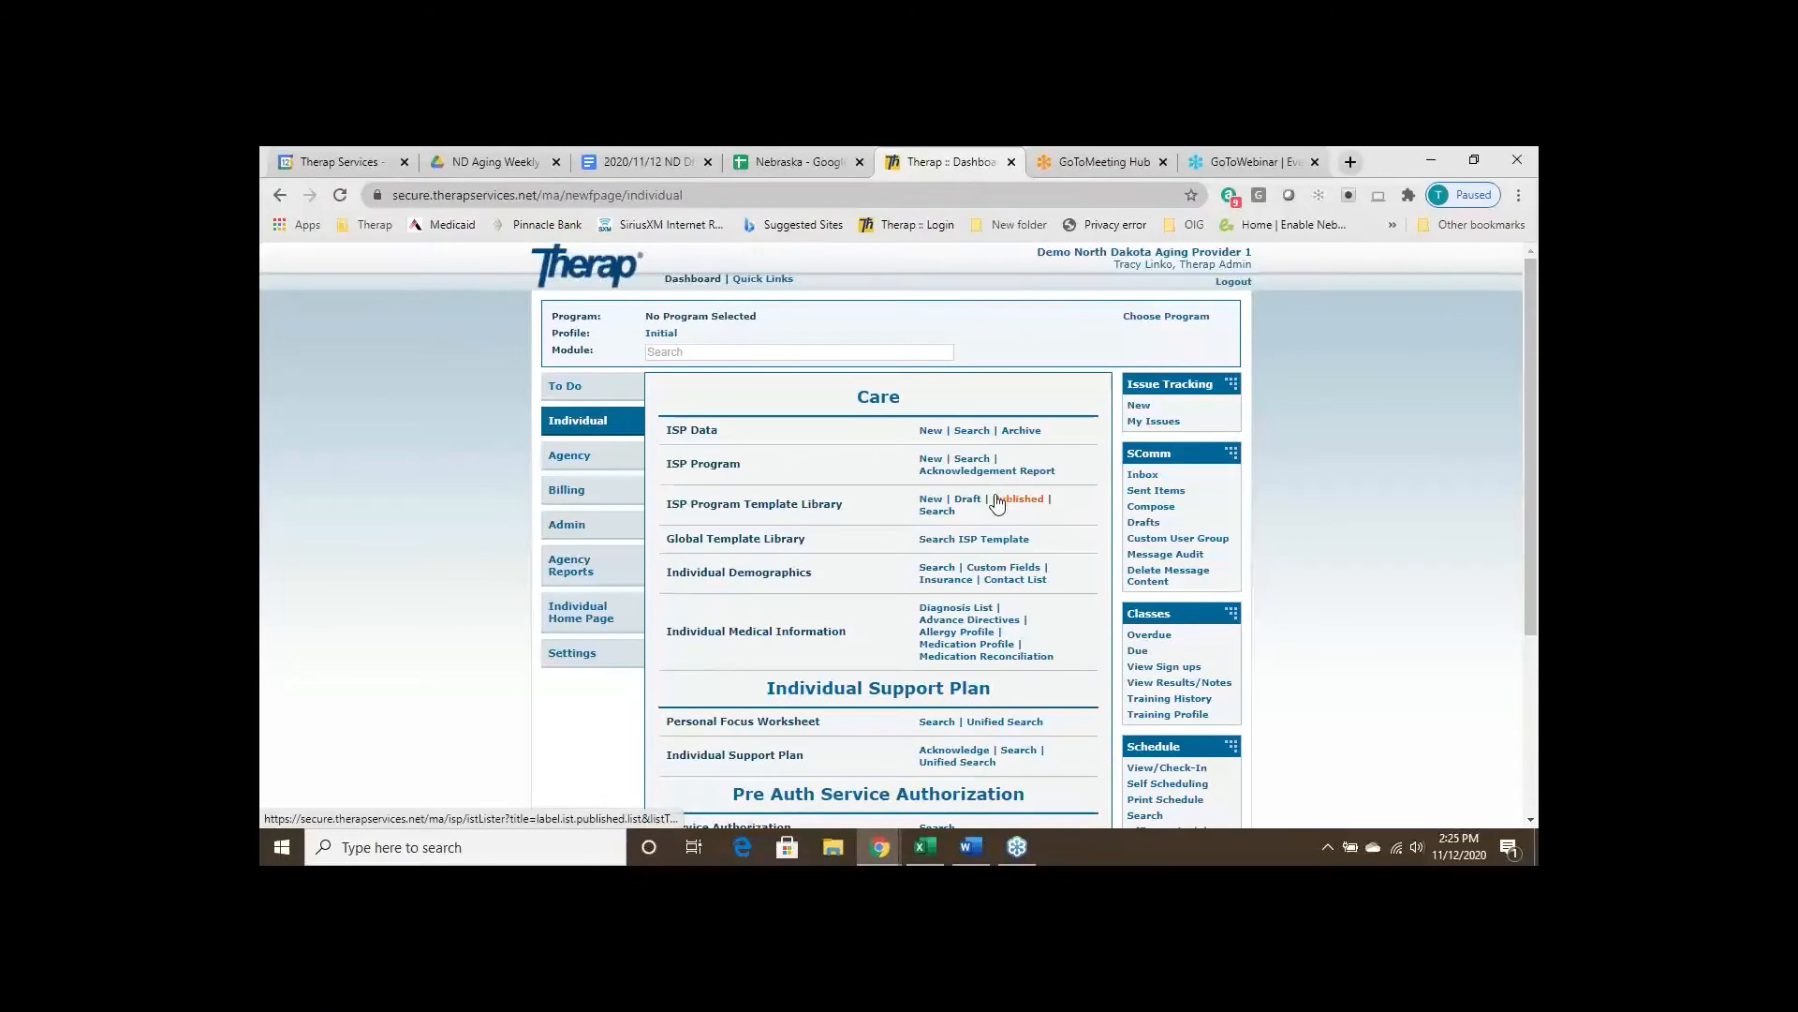
scroll(997, 503, "down", 3)
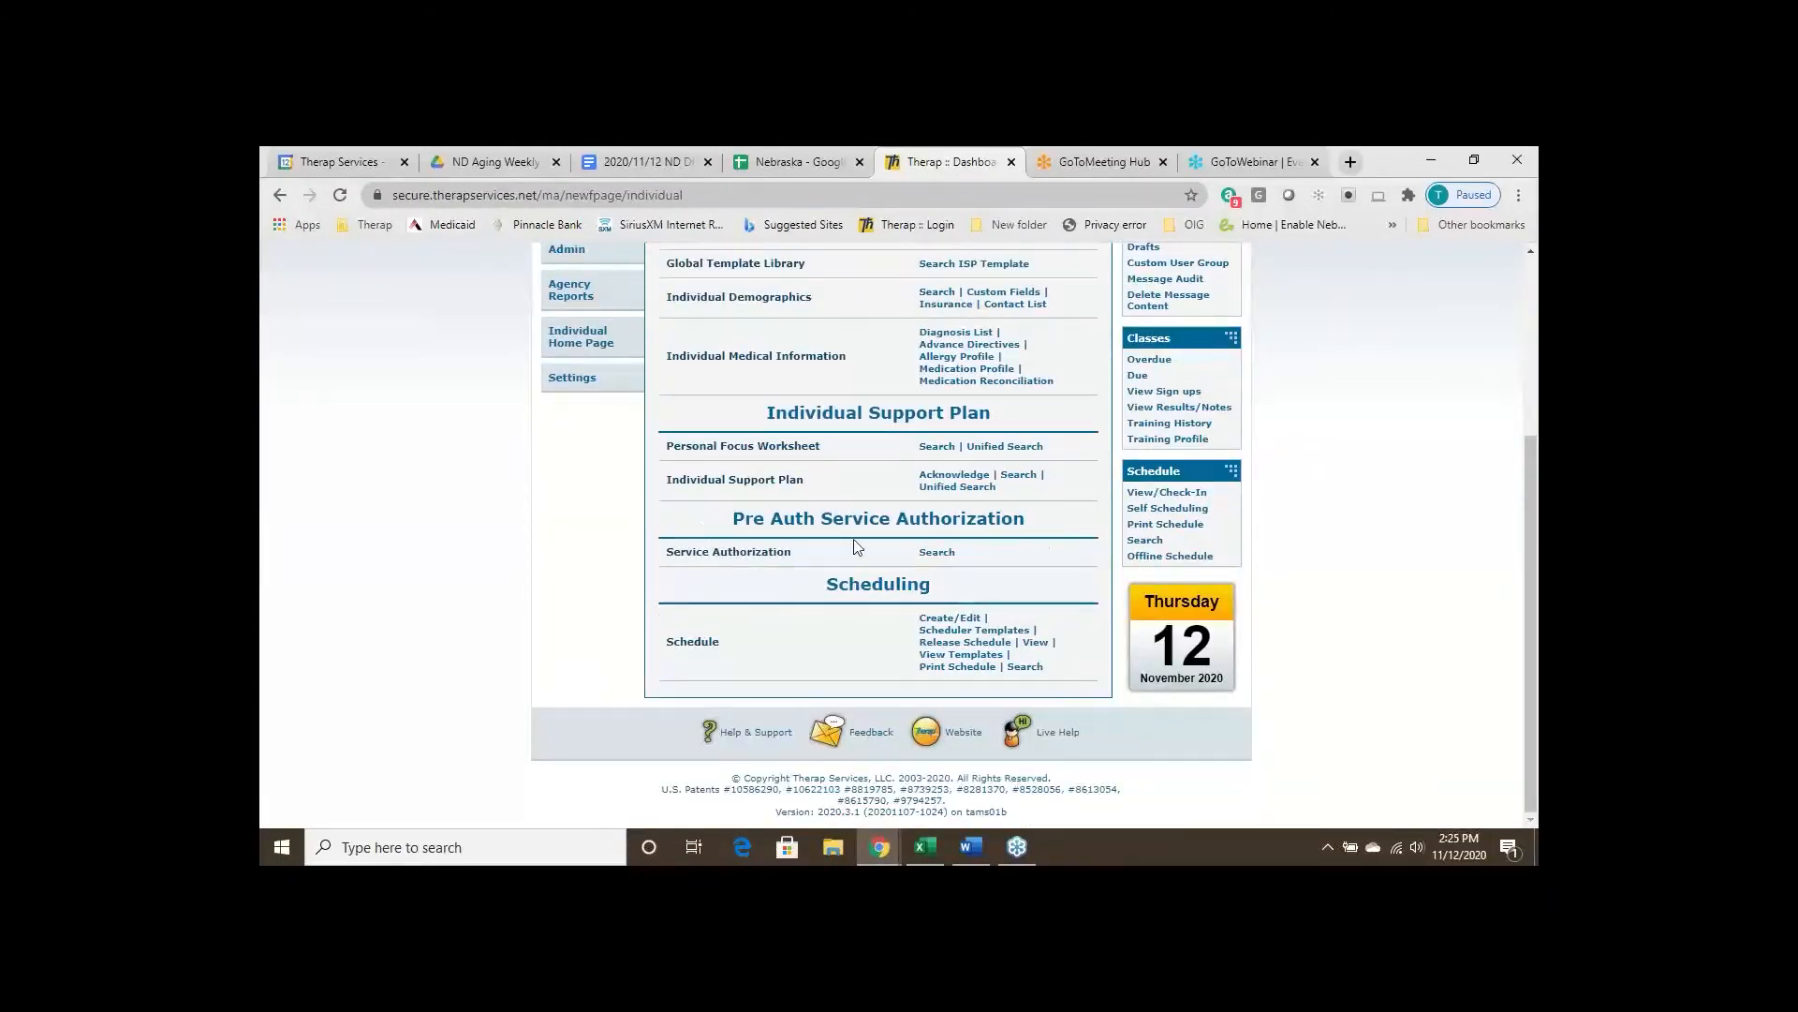
left_click(937, 554)
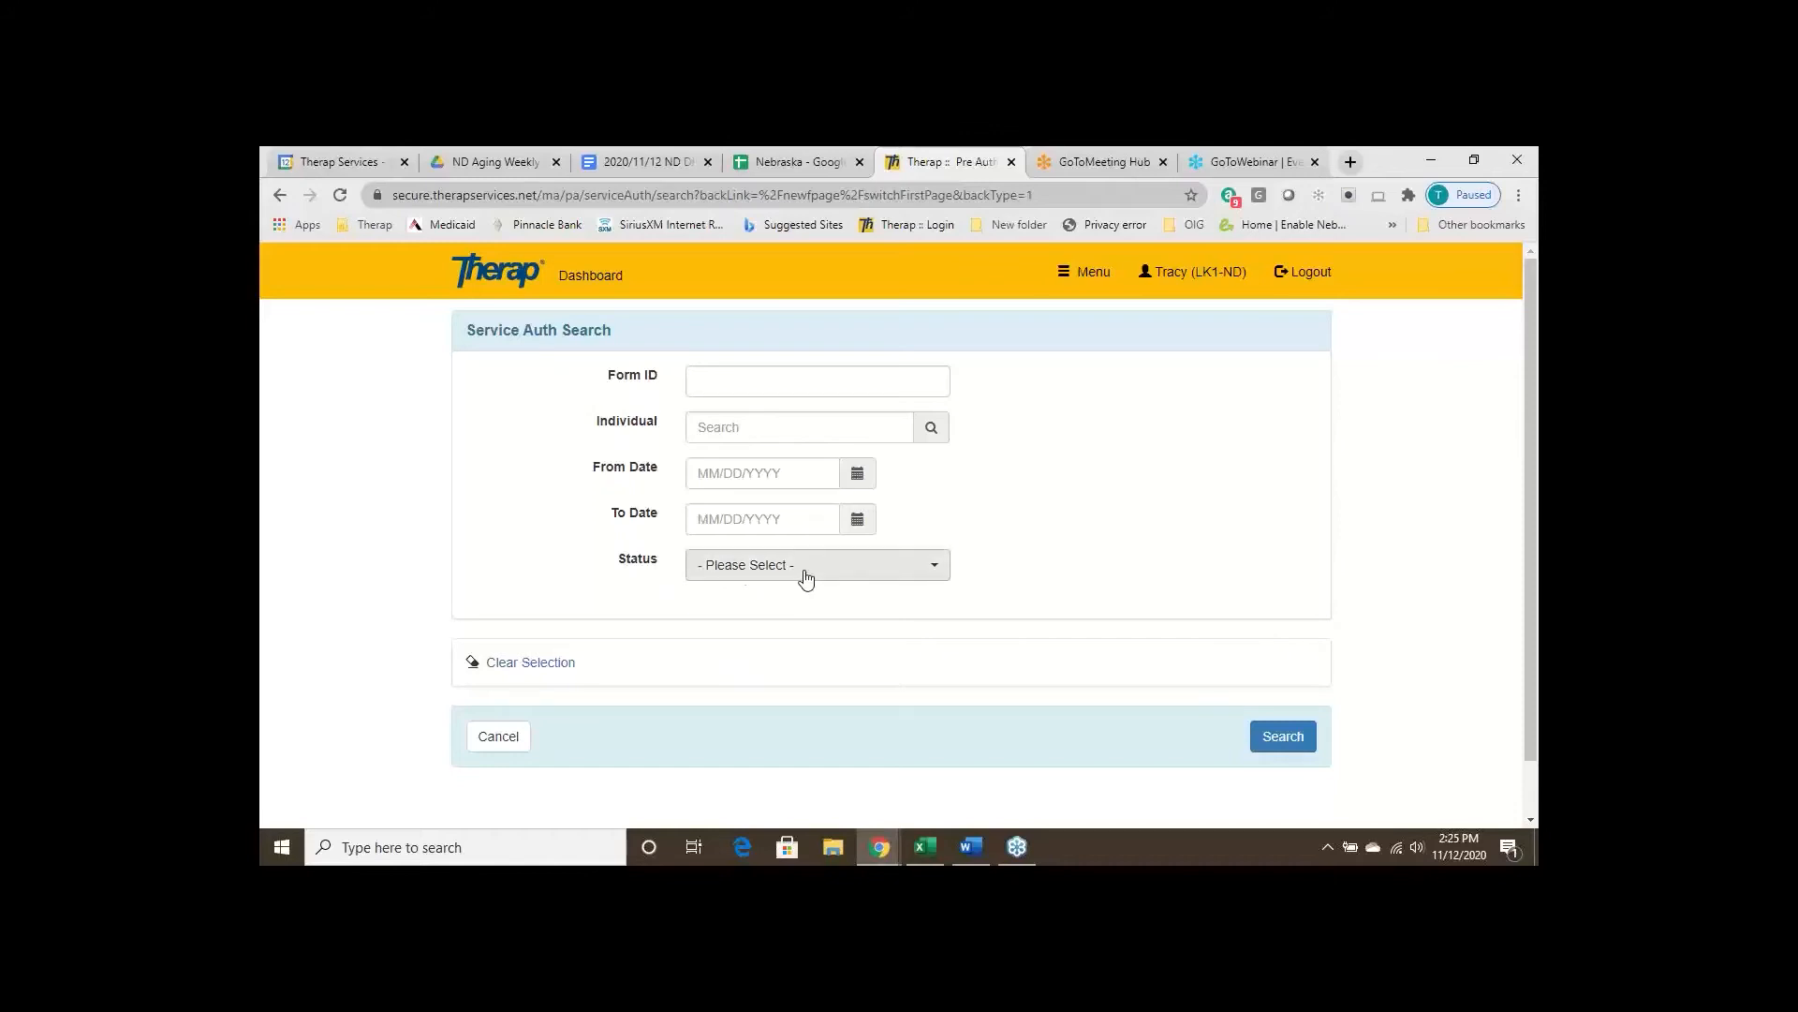
left_click(934, 567)
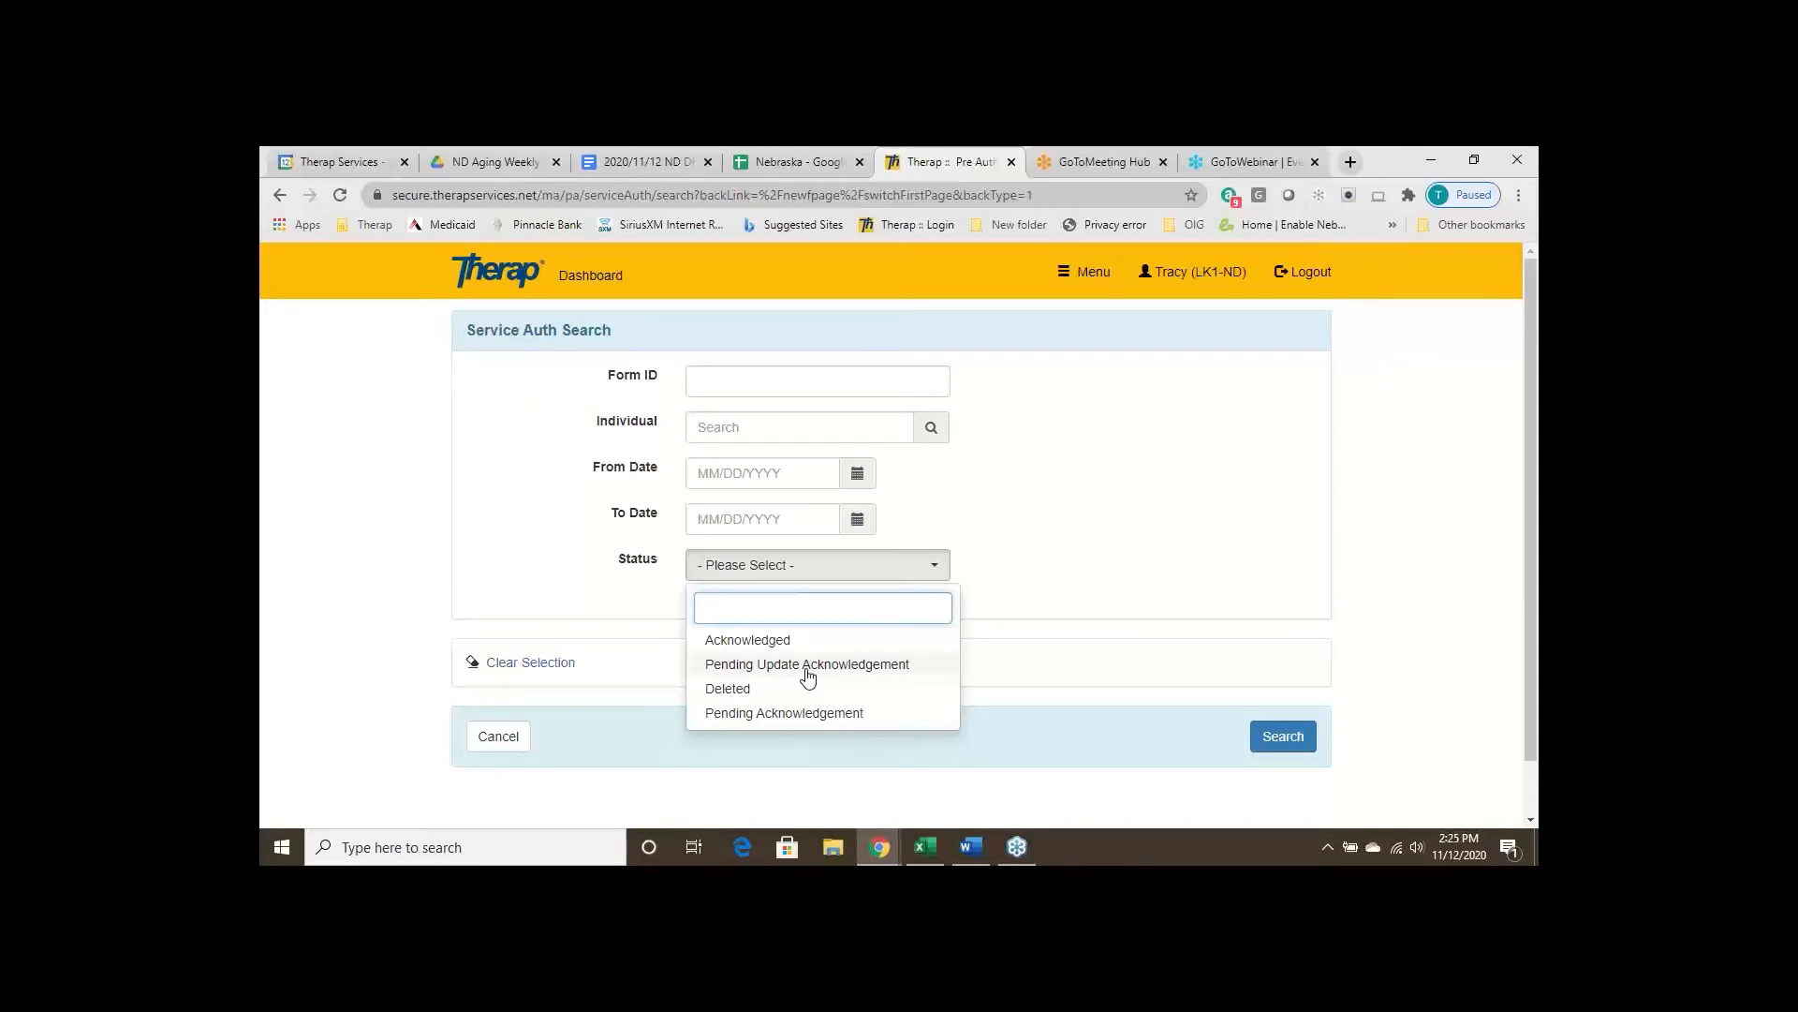
left_click(1036, 629)
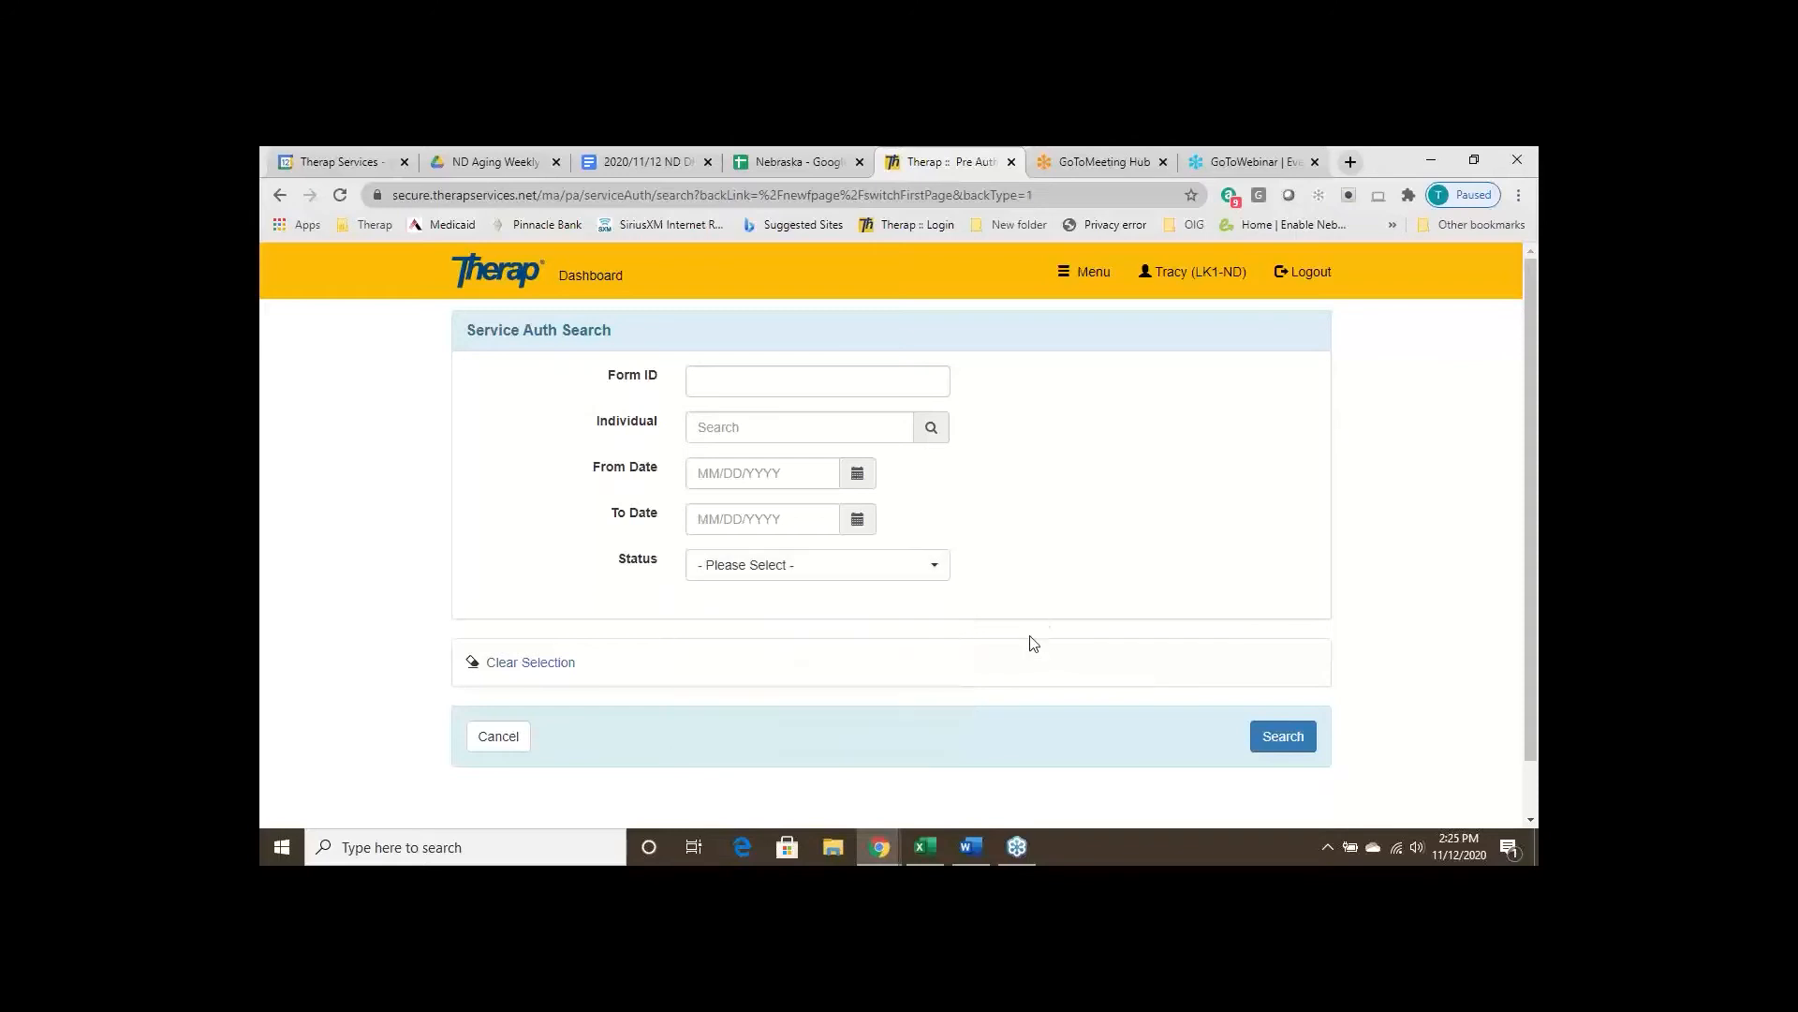
left_click(1266, 740)
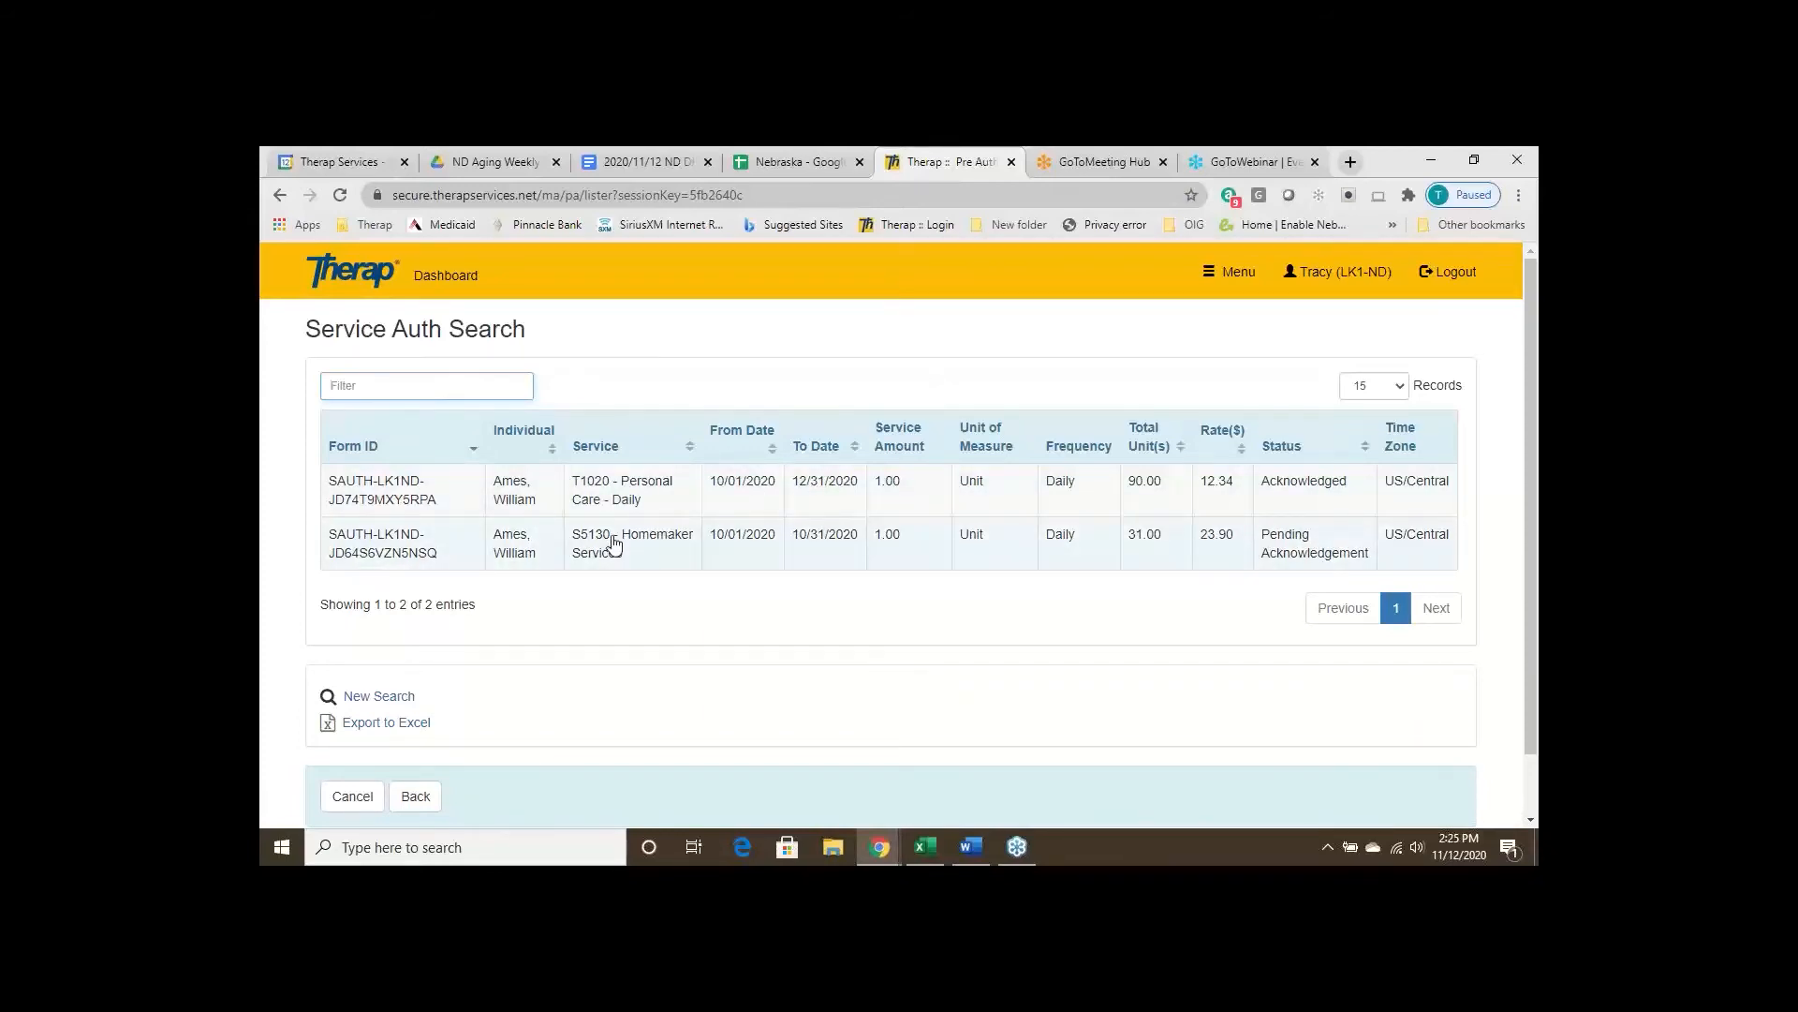
Open the acknowledged T1020 - Personal Care - Daily authorization and generate its PDF
left_click(637, 494)
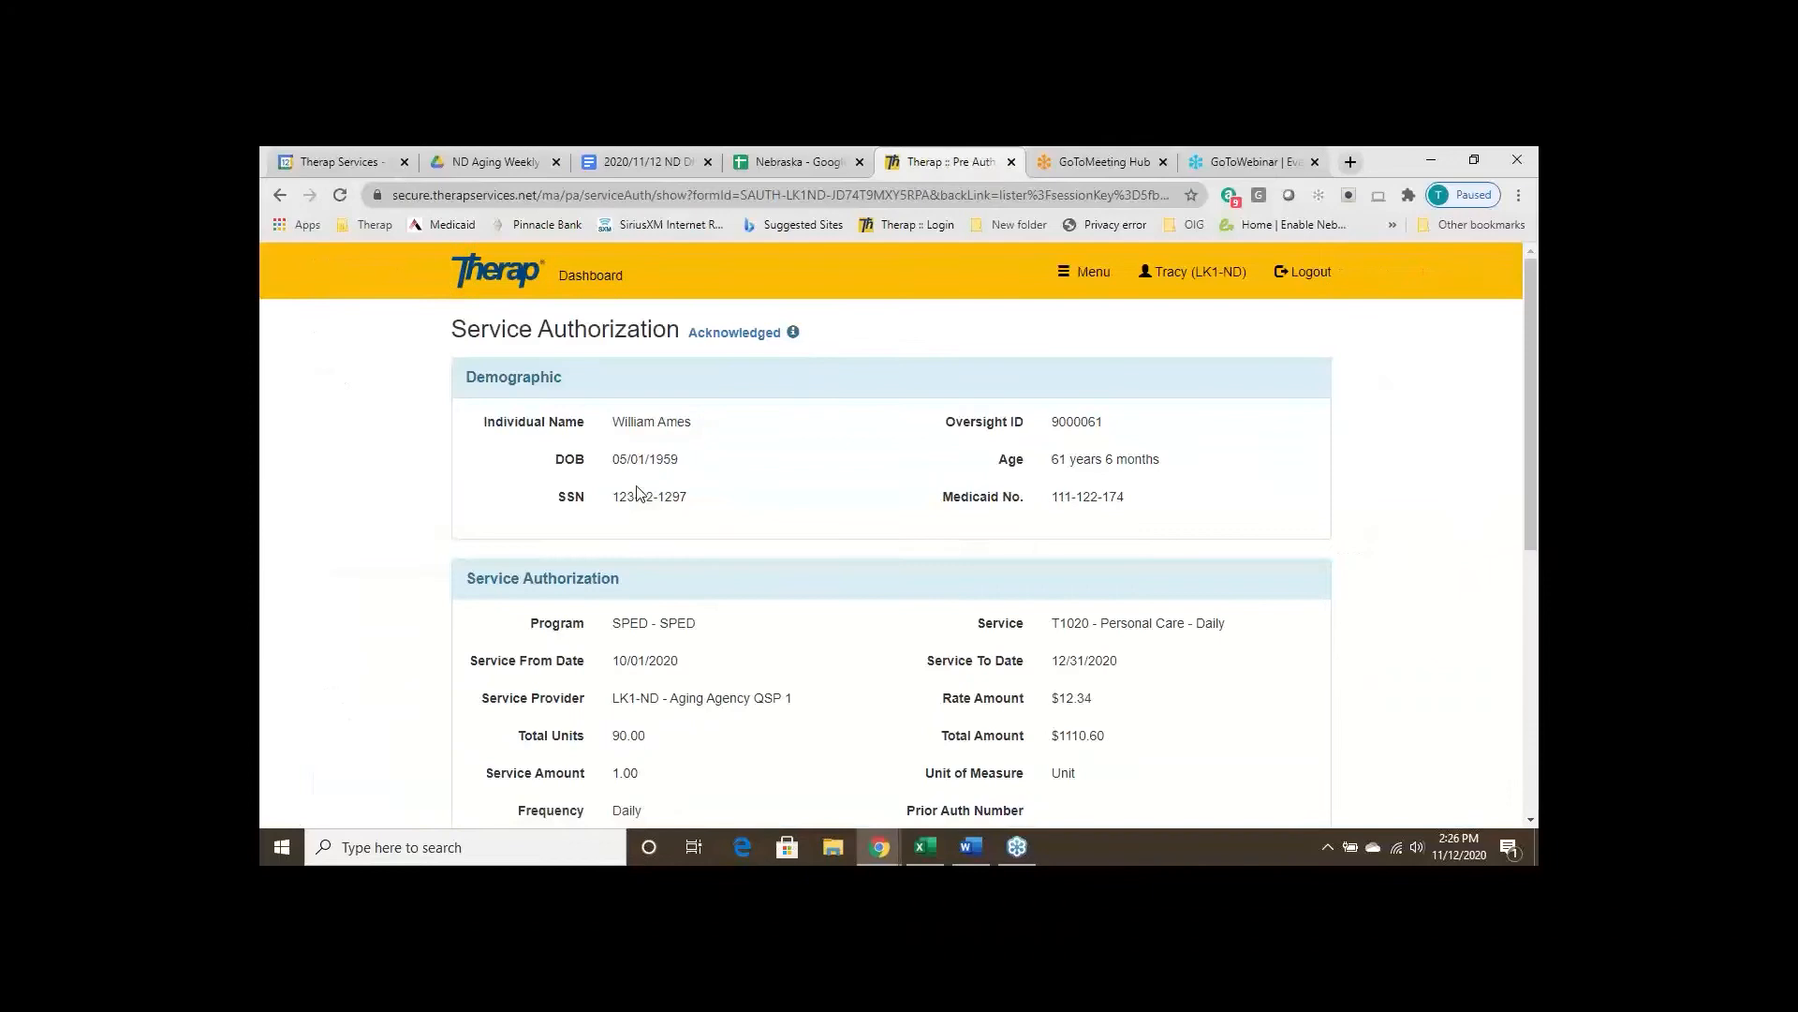
scroll(846, 484, "down", 2)
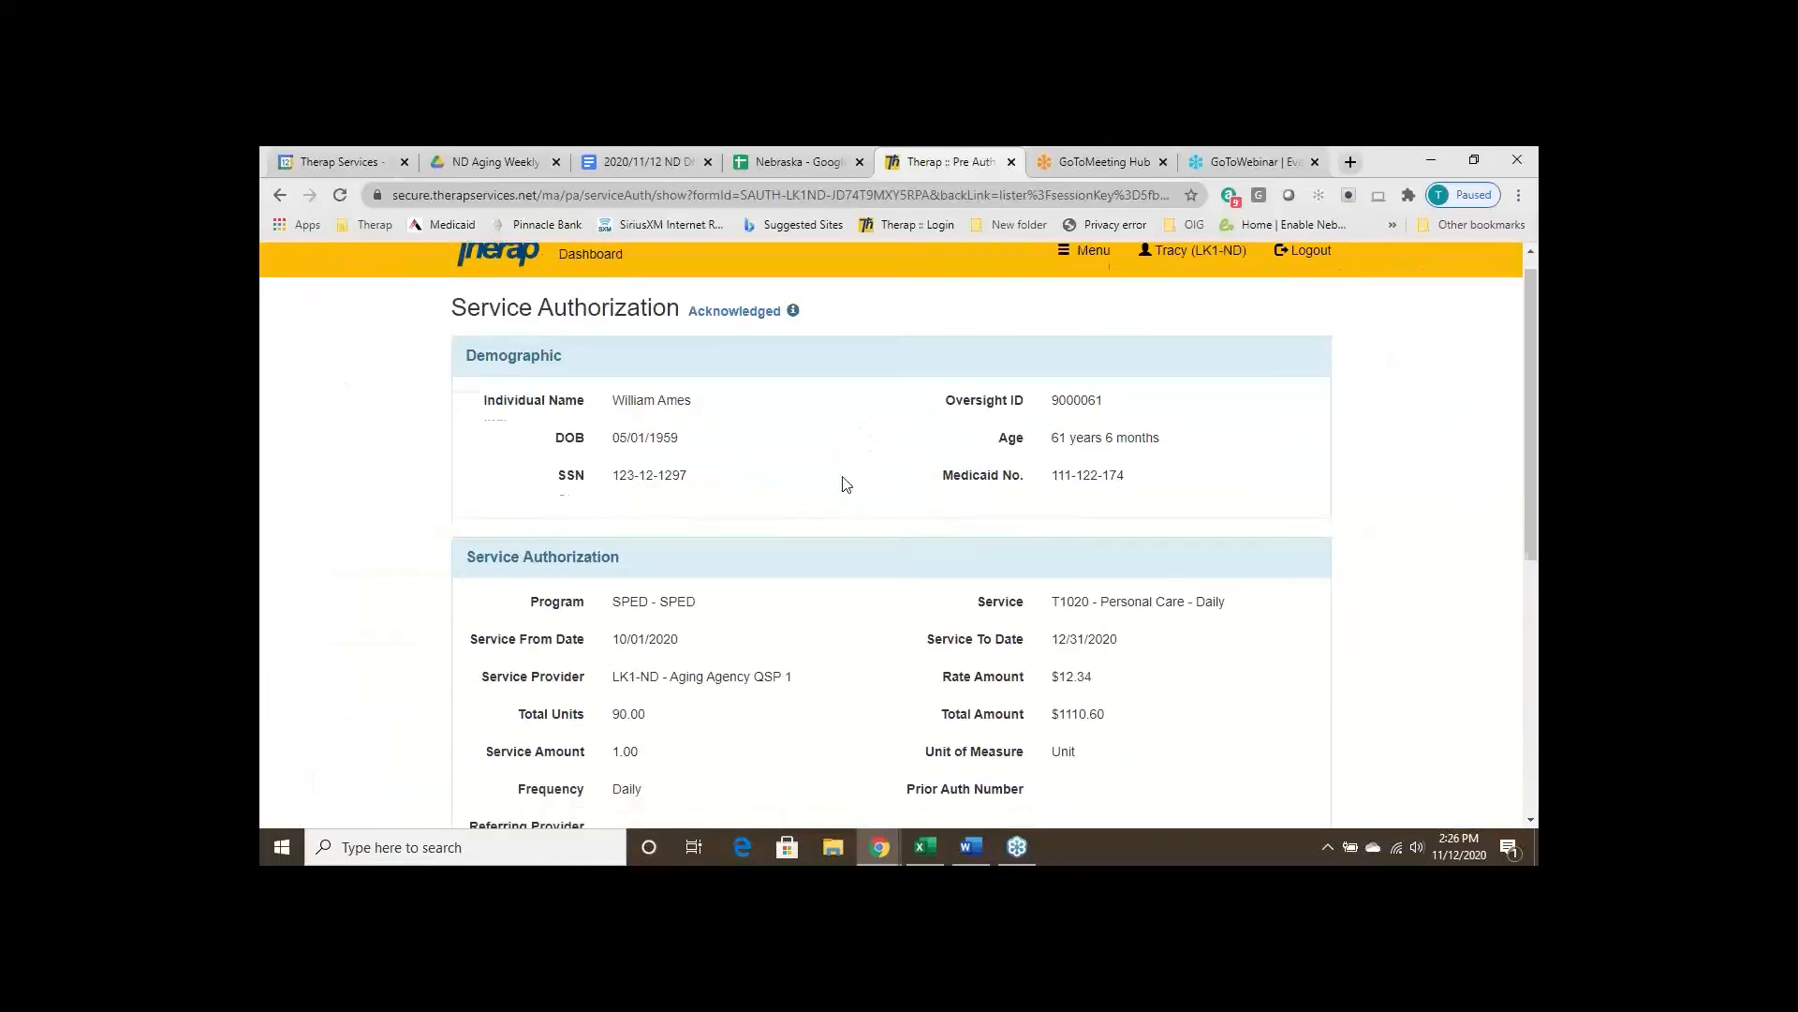
scroll(846, 484, "down", 3)
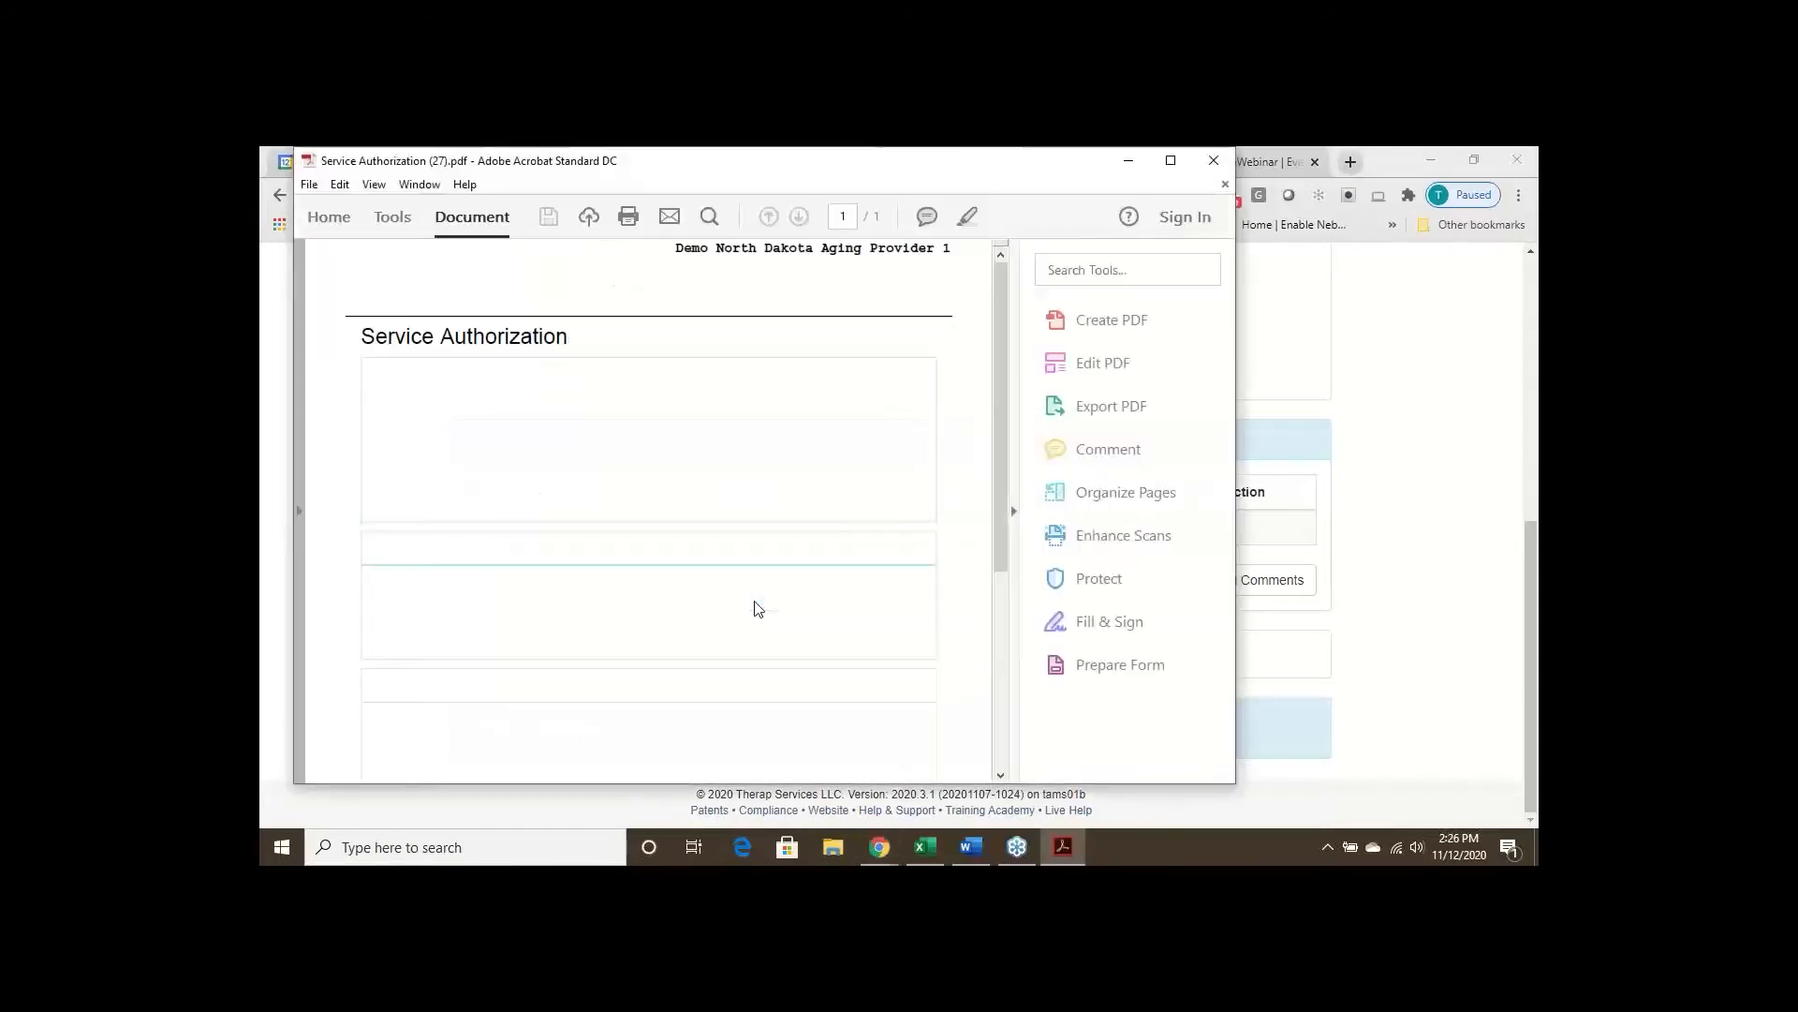
Review the service authorization PDF down to its service details, close it, and exit the authorization
scroll(836, 482, "down", 3)
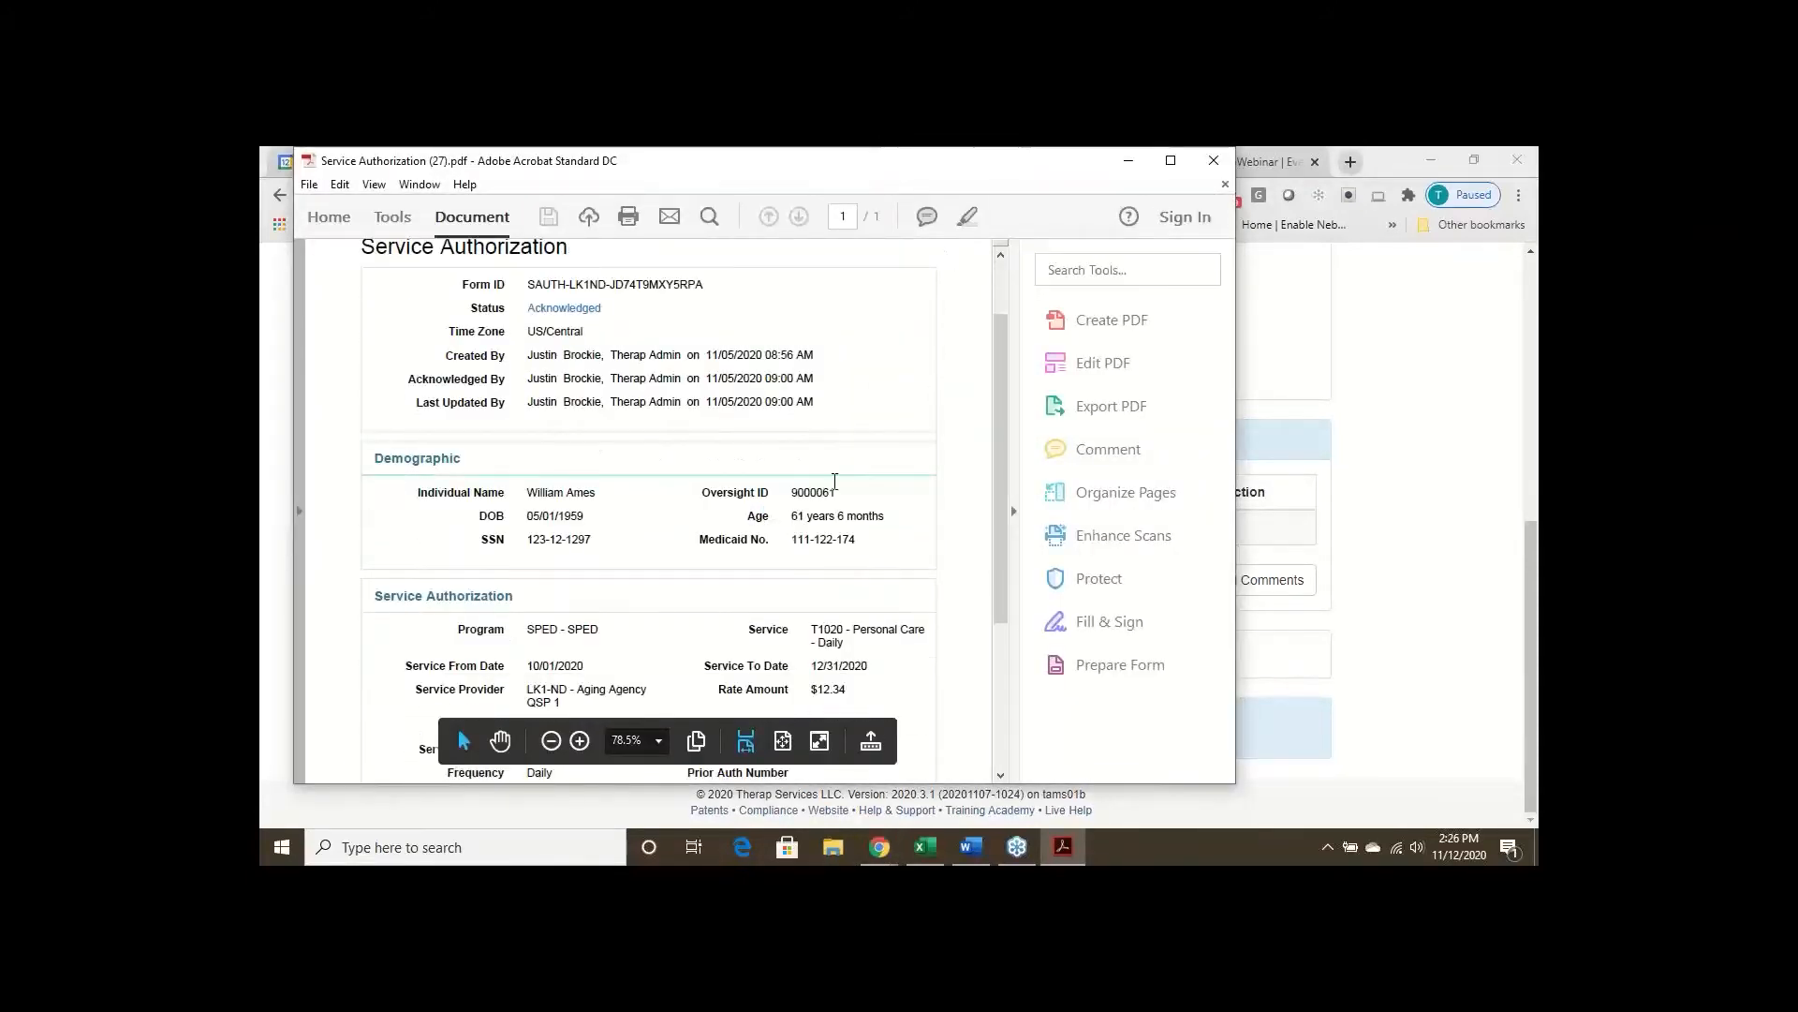
scroll(835, 485, "down", 2)
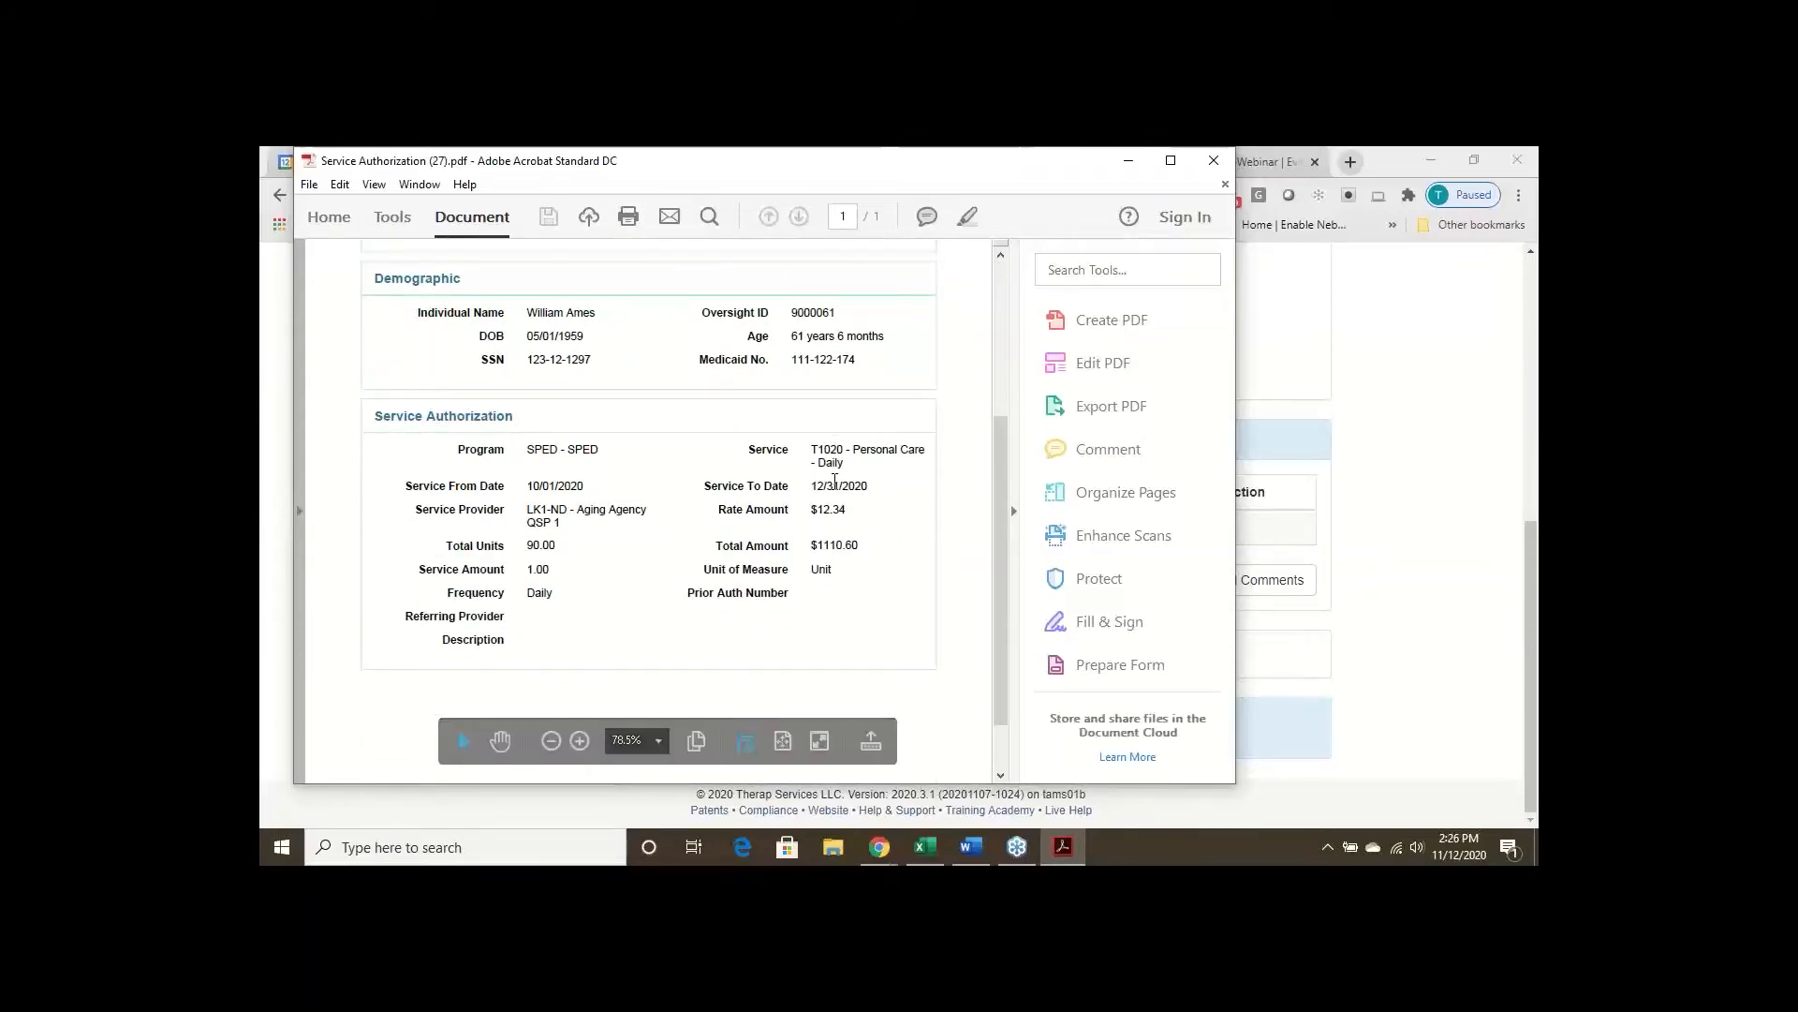
left_click(1214, 164)
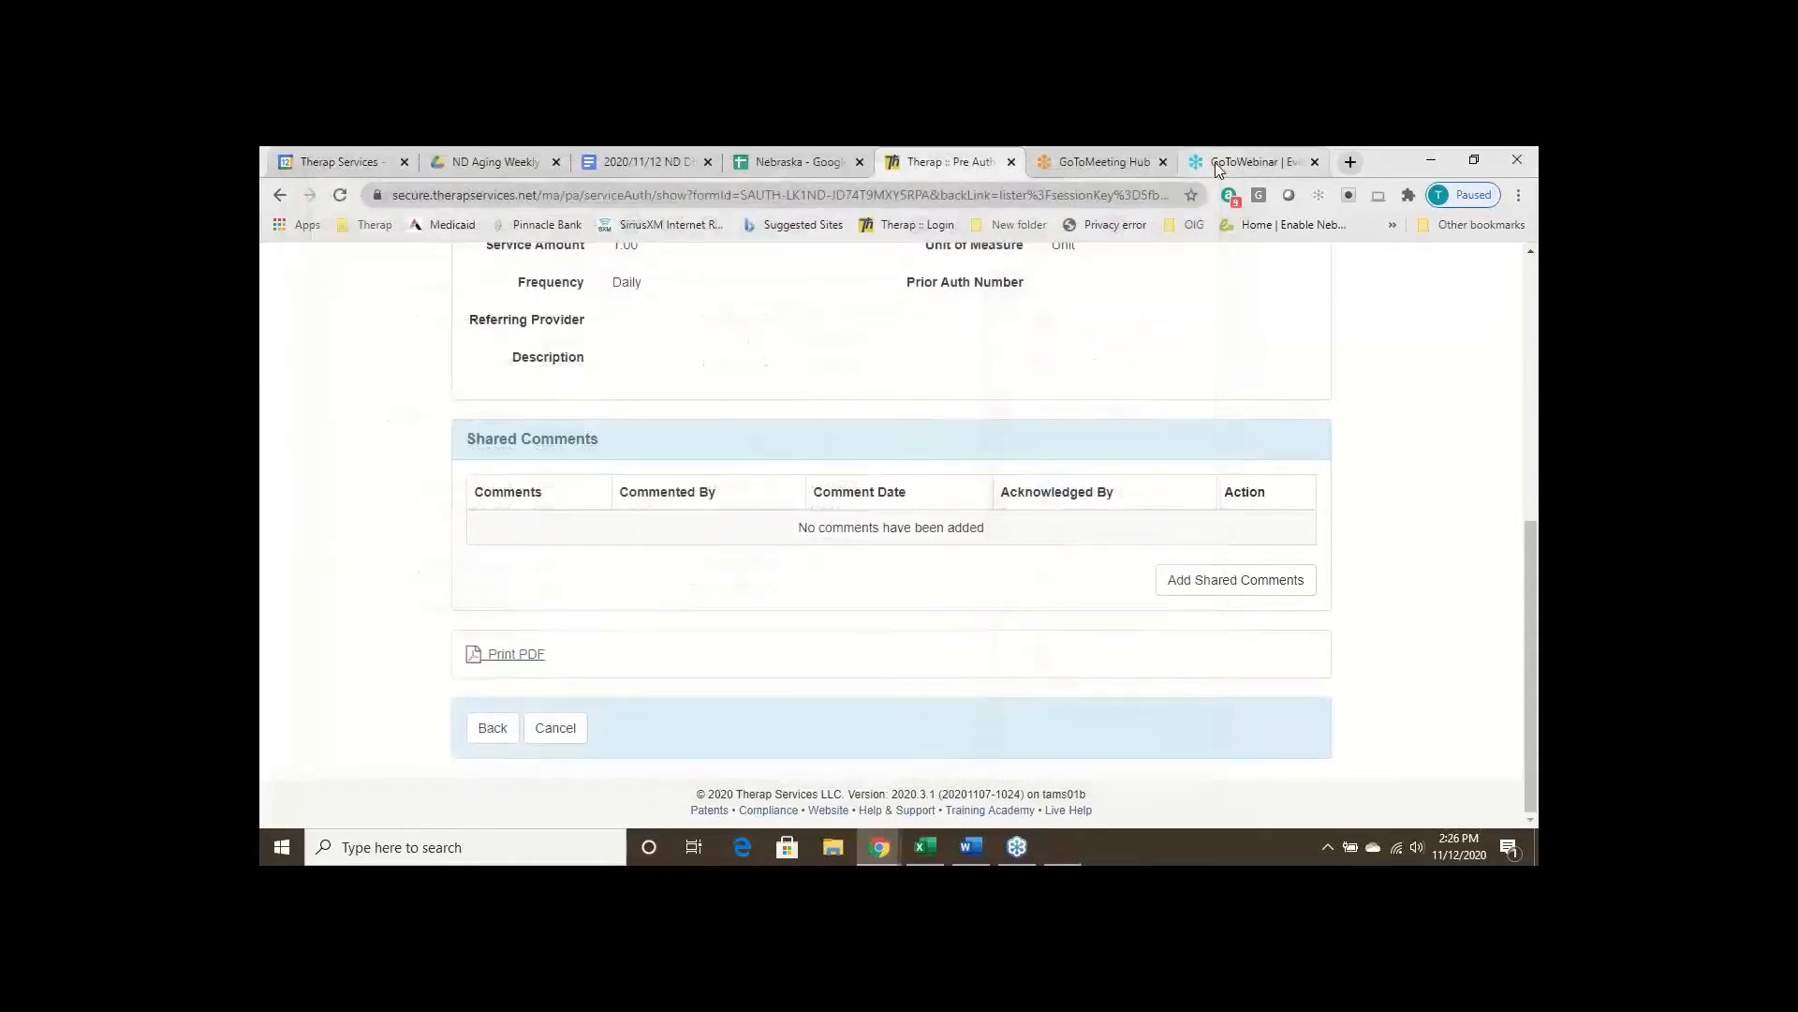
left_click(557, 729)
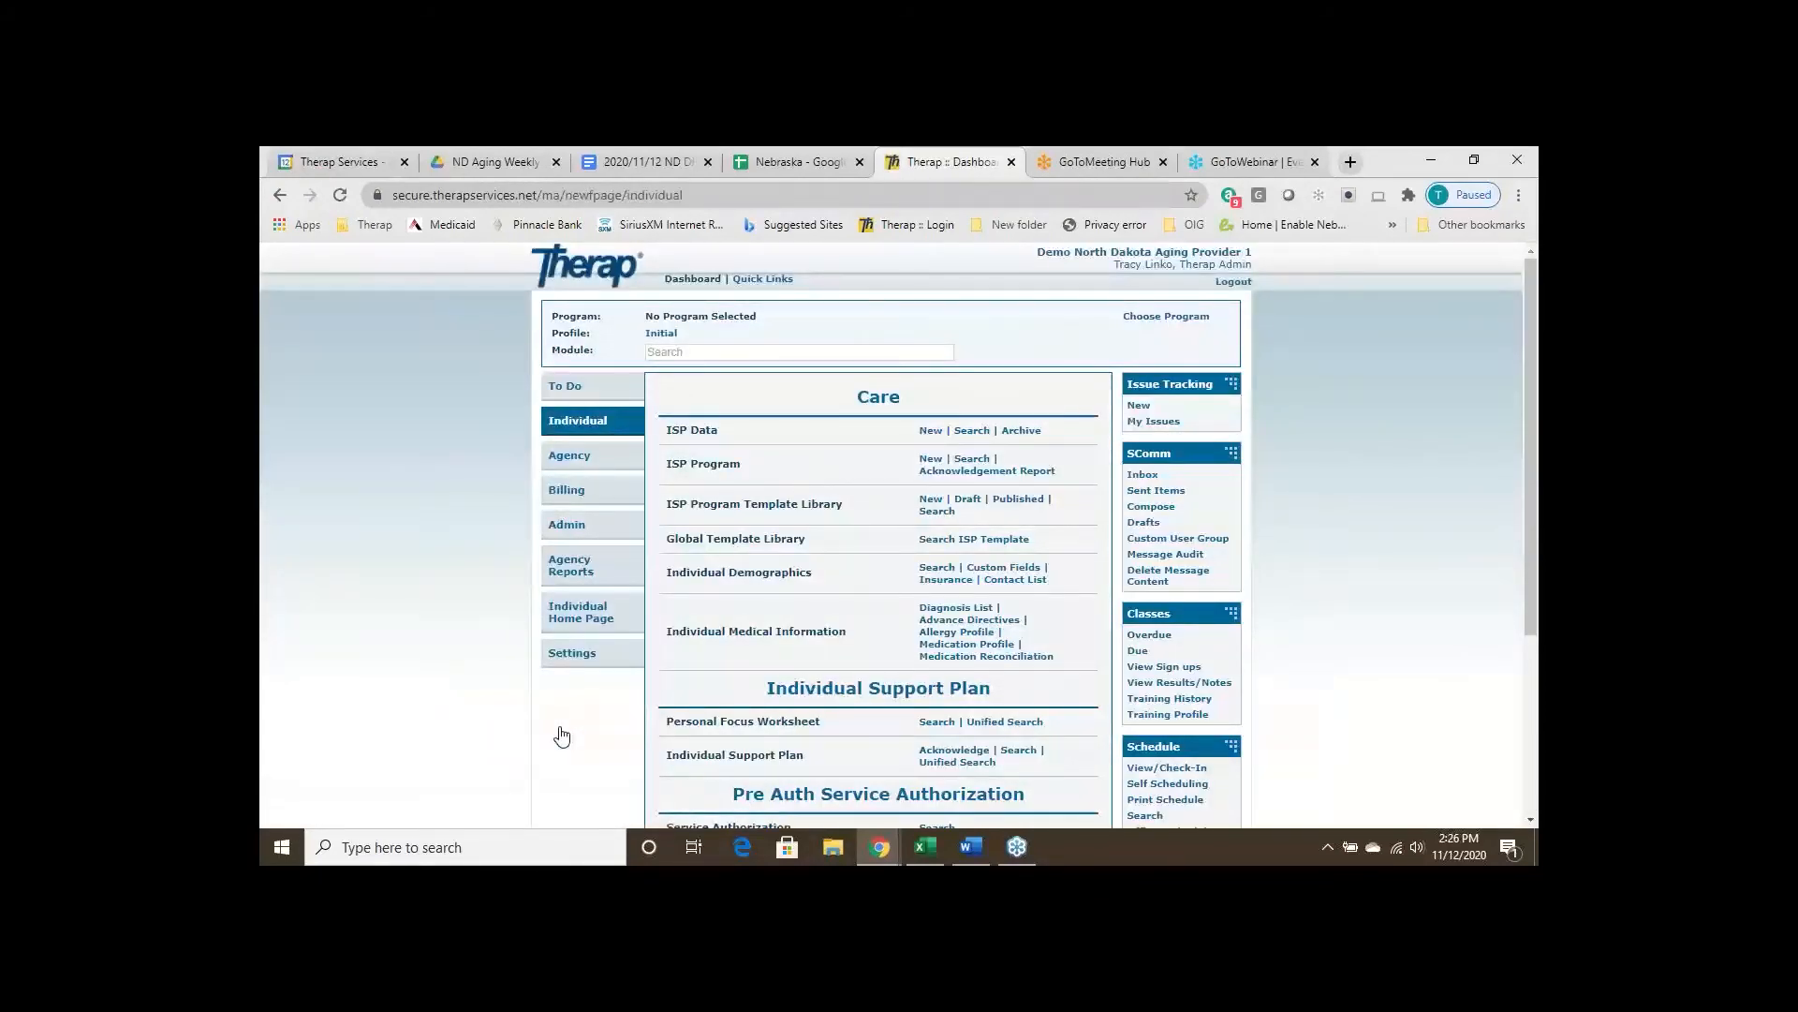
Search the Professional Claim service authorizations in Billing by the individual's name, keeping the other criteria at their defaults
left_click(562, 493)
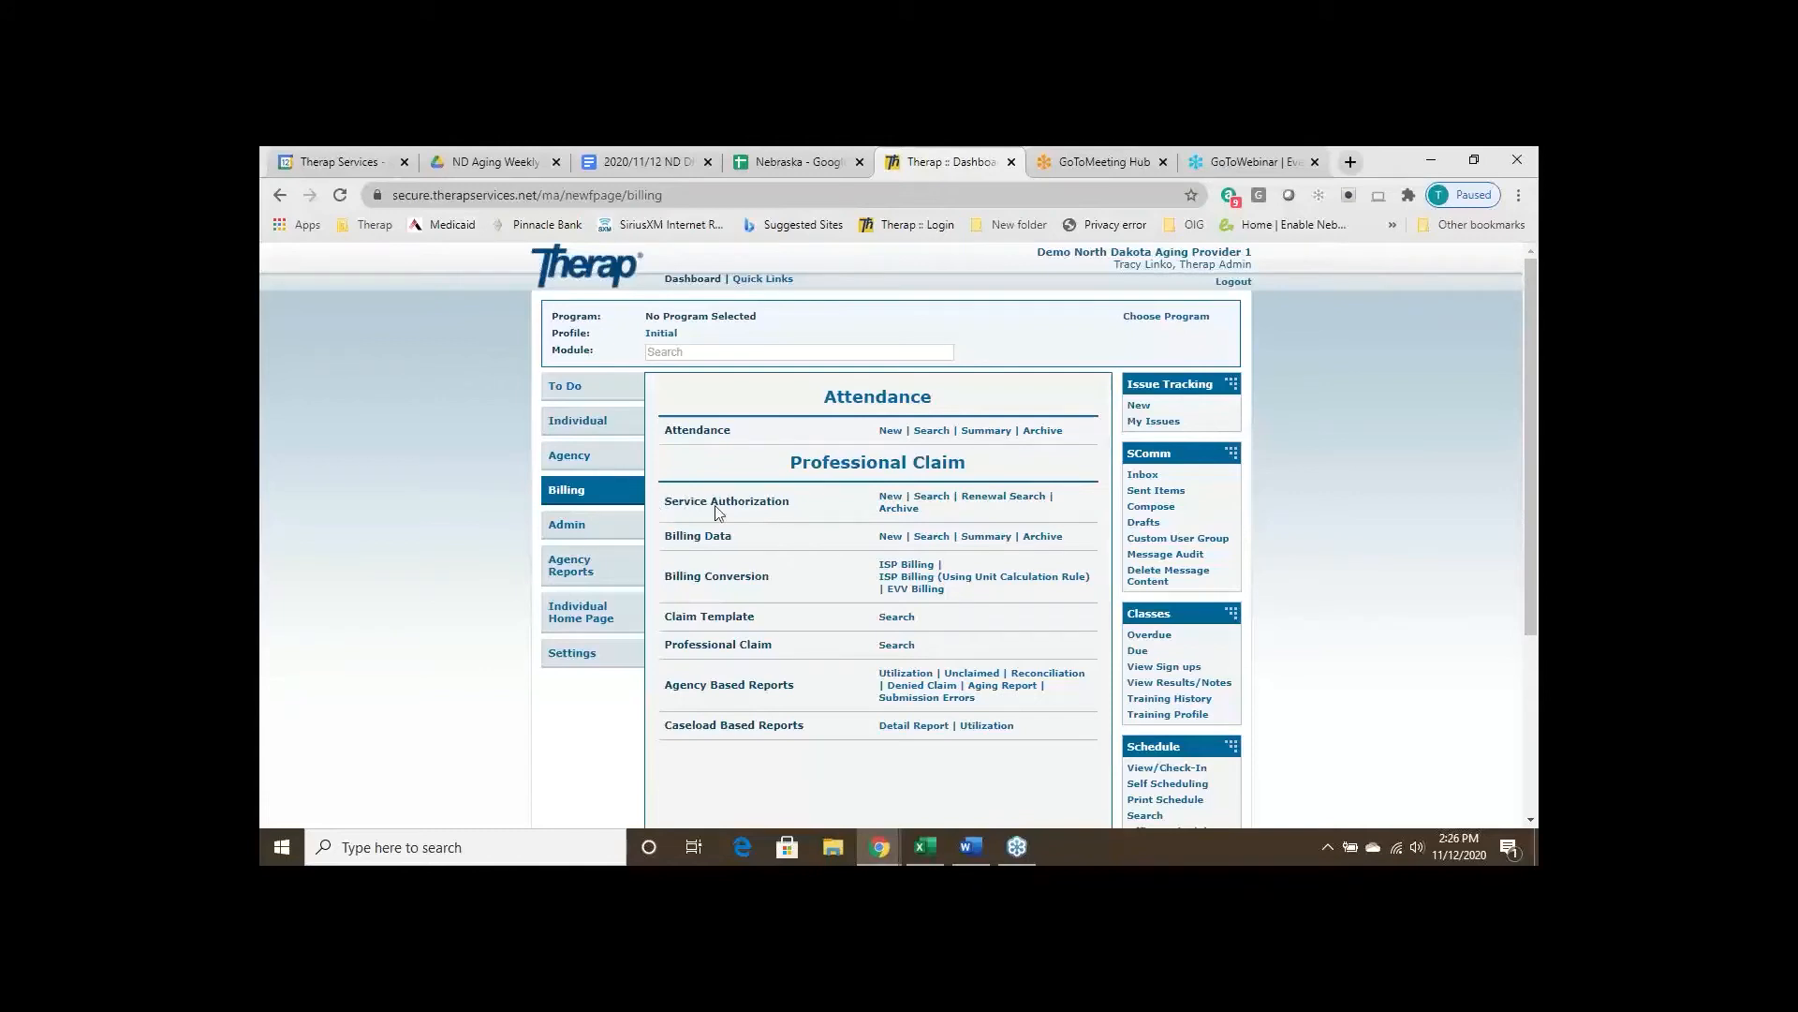
left_click(932, 497)
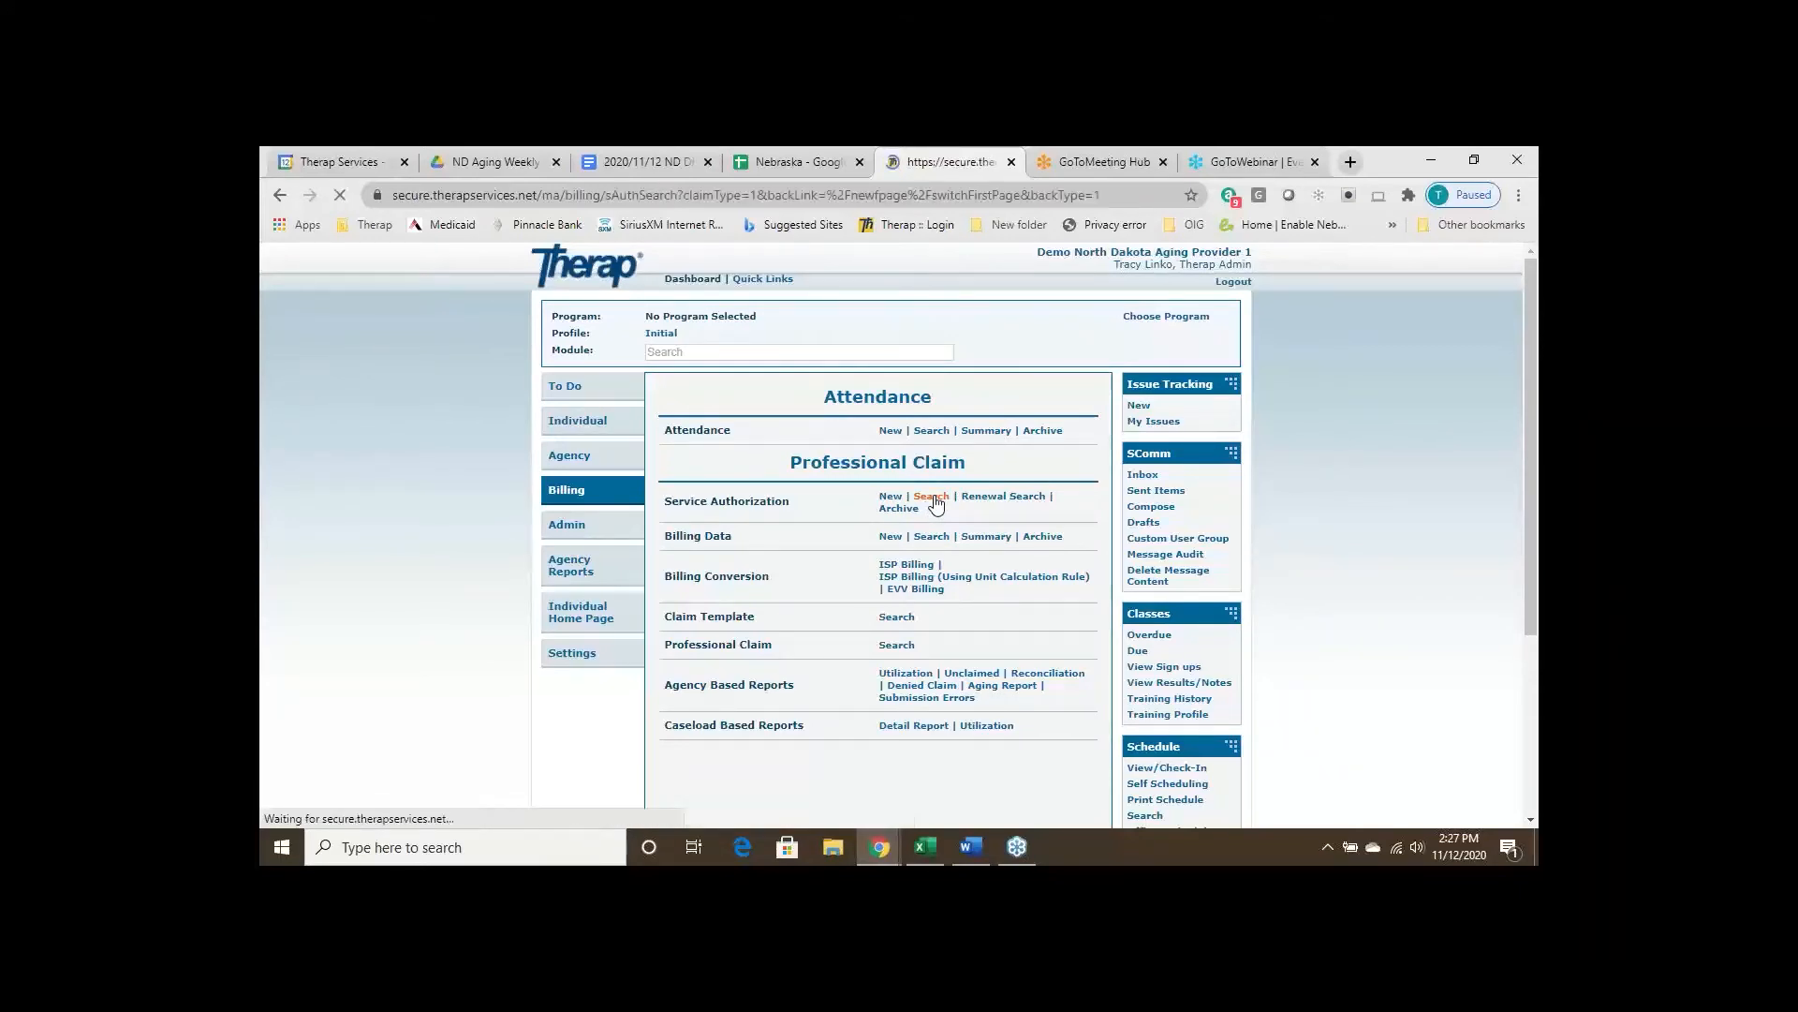
left_click(758, 436)
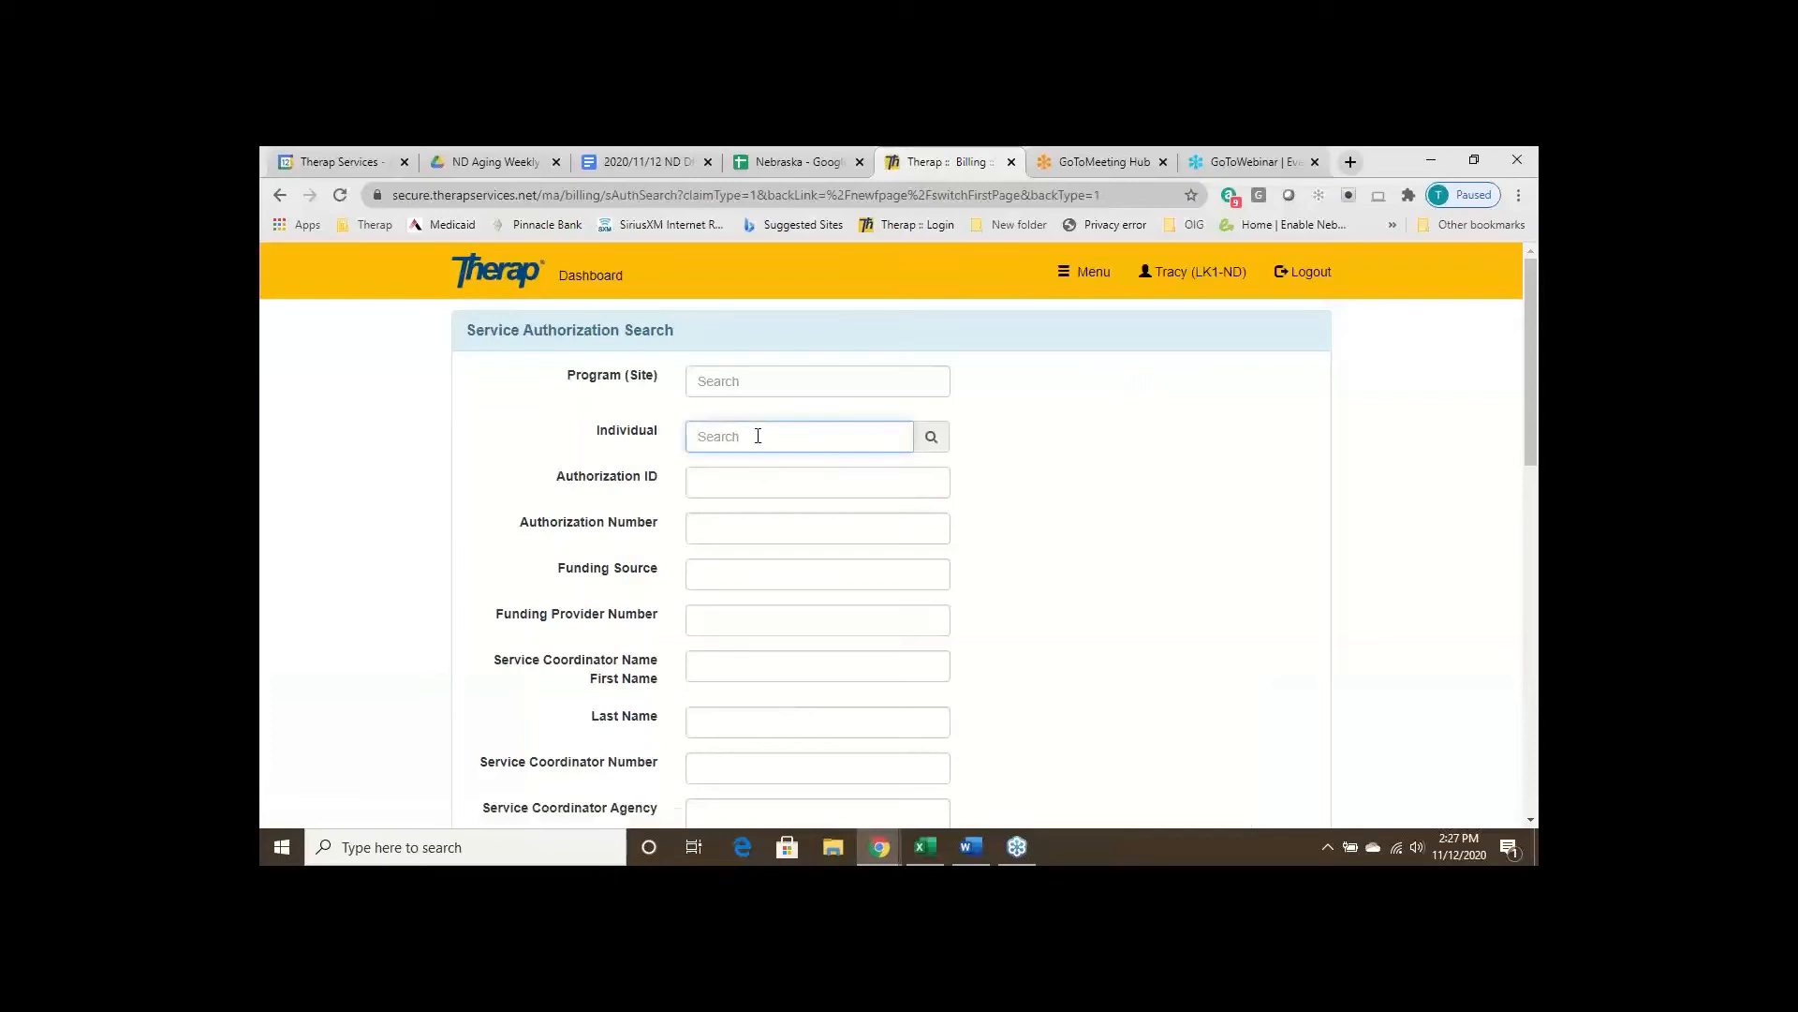
type("Edn")
left_click(735, 467)
scroll(1131, 536, "down", 2)
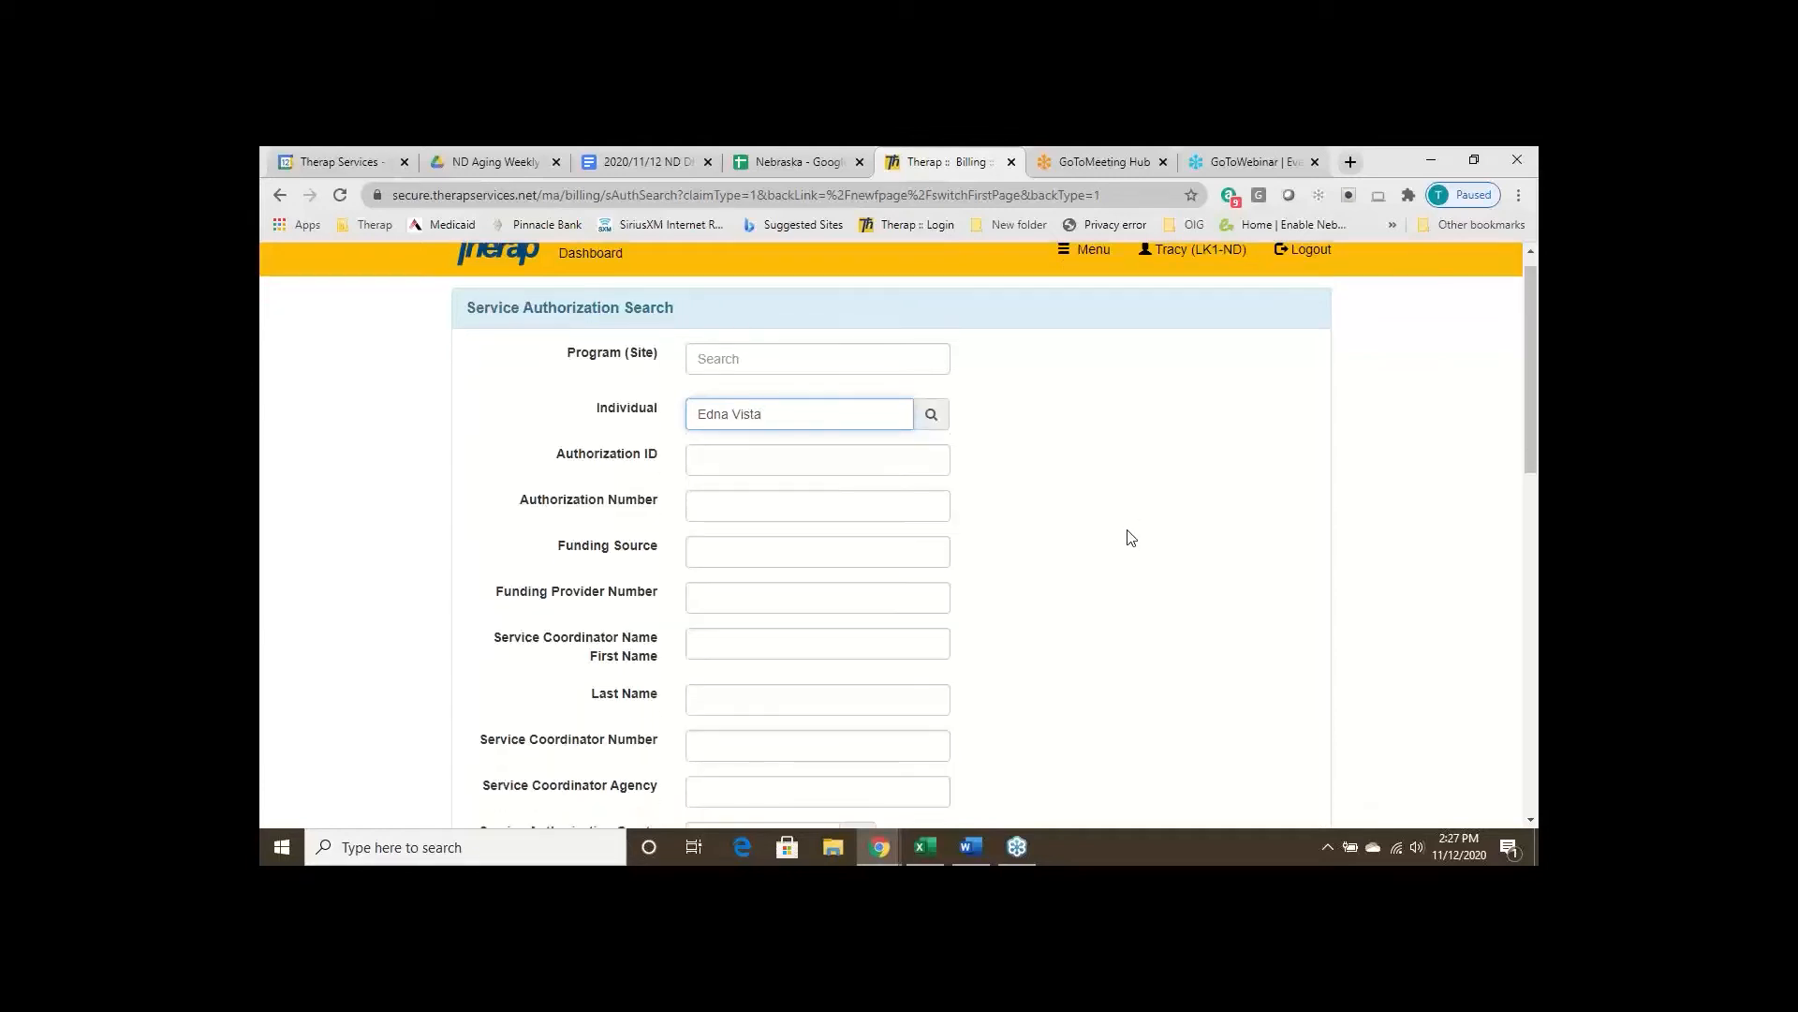
scroll(1068, 594, "down", 2)
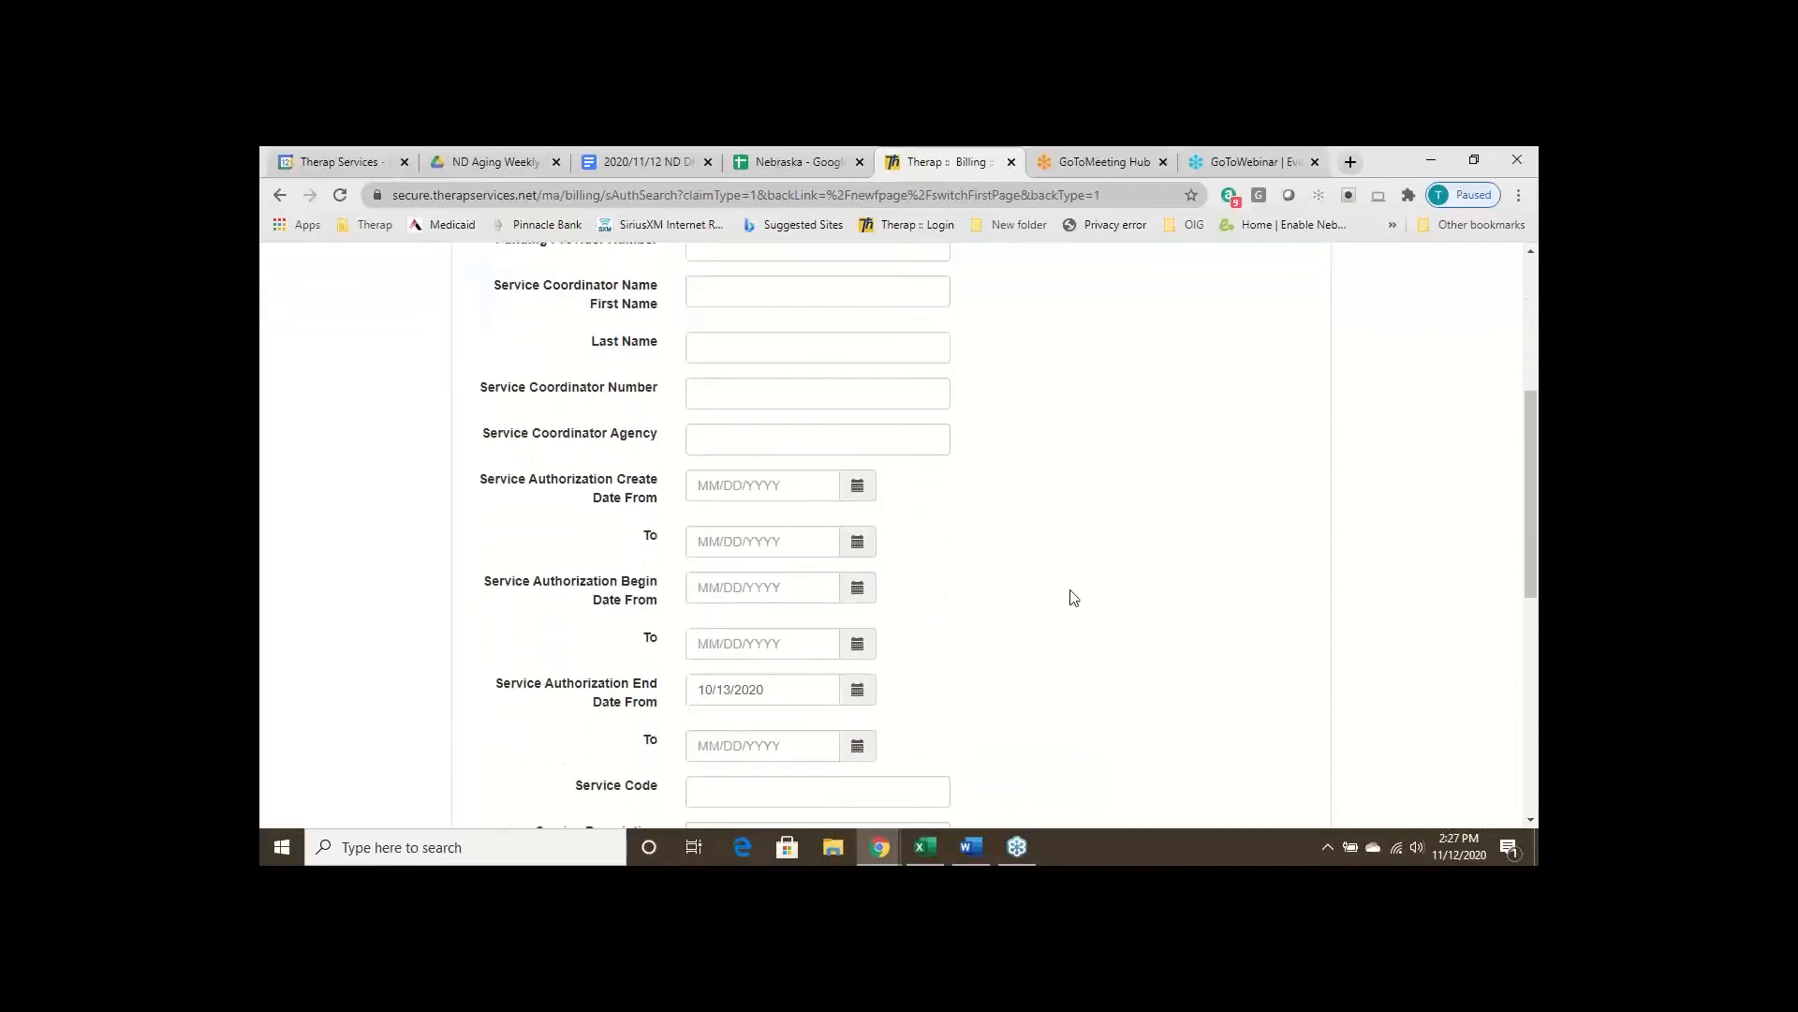
scroll(1064, 550, "down", 3)
scroll(1065, 550, "down", 3)
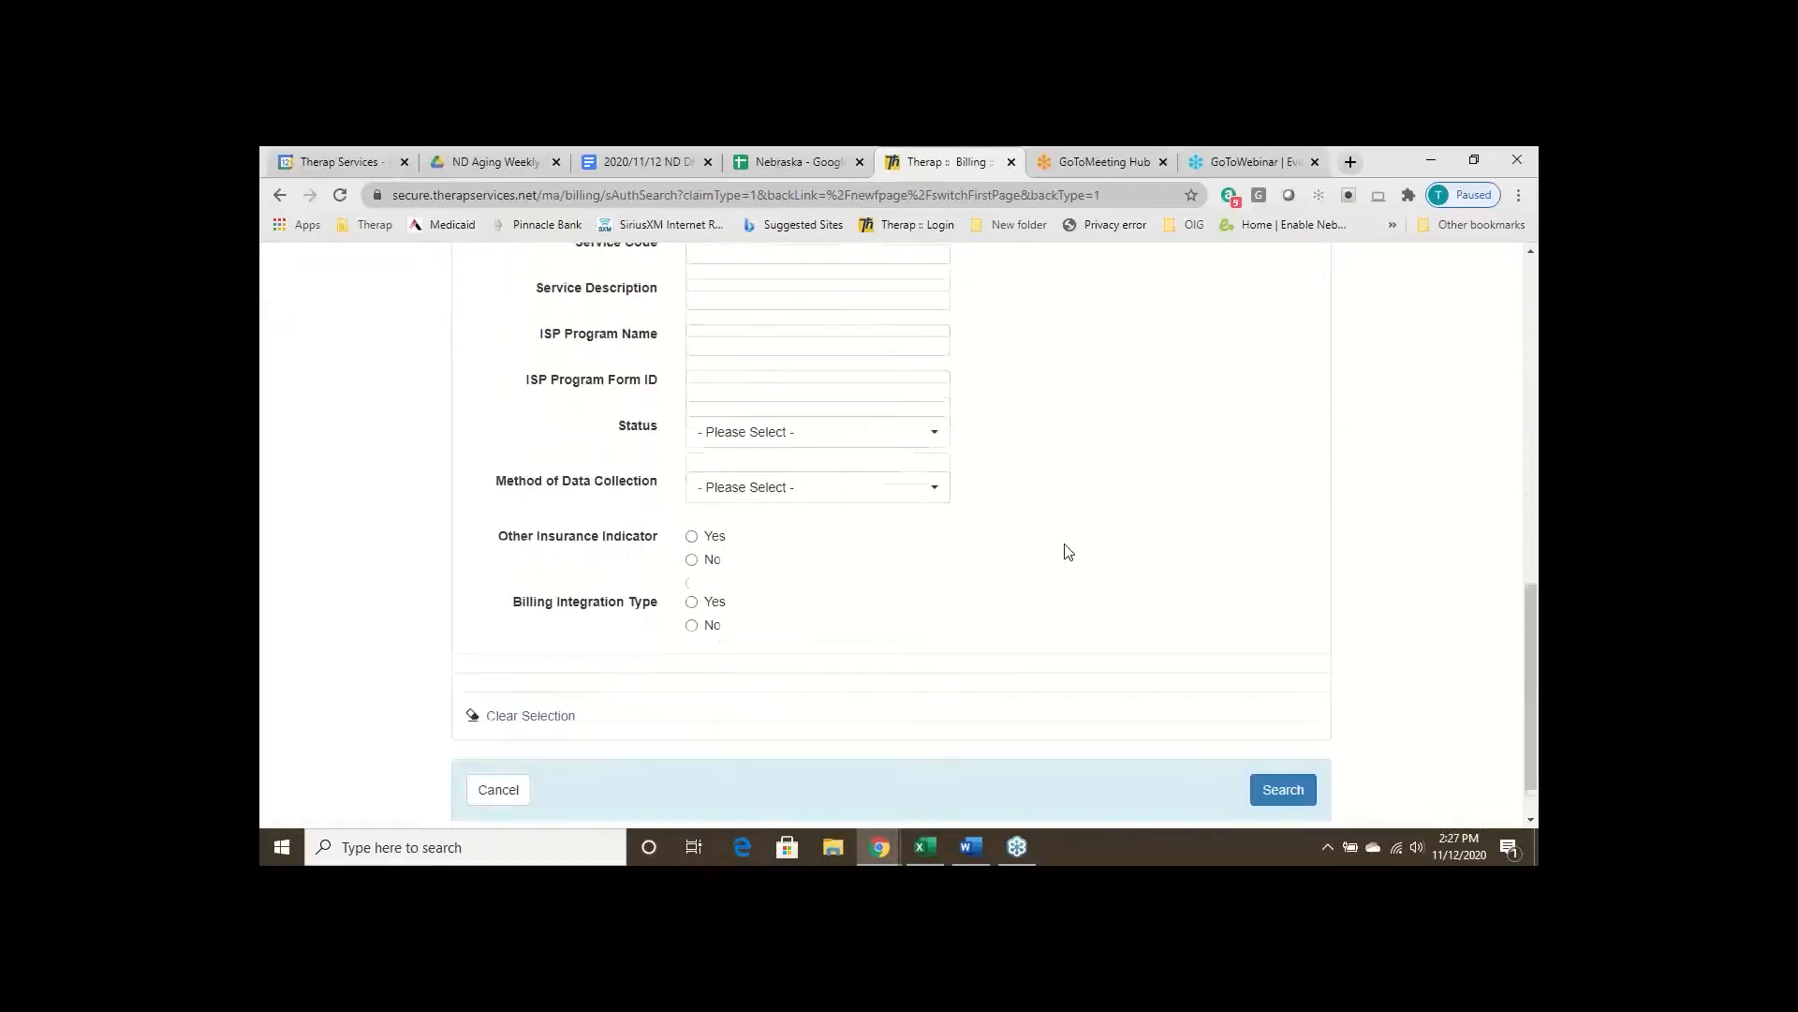
left_click(1267, 774)
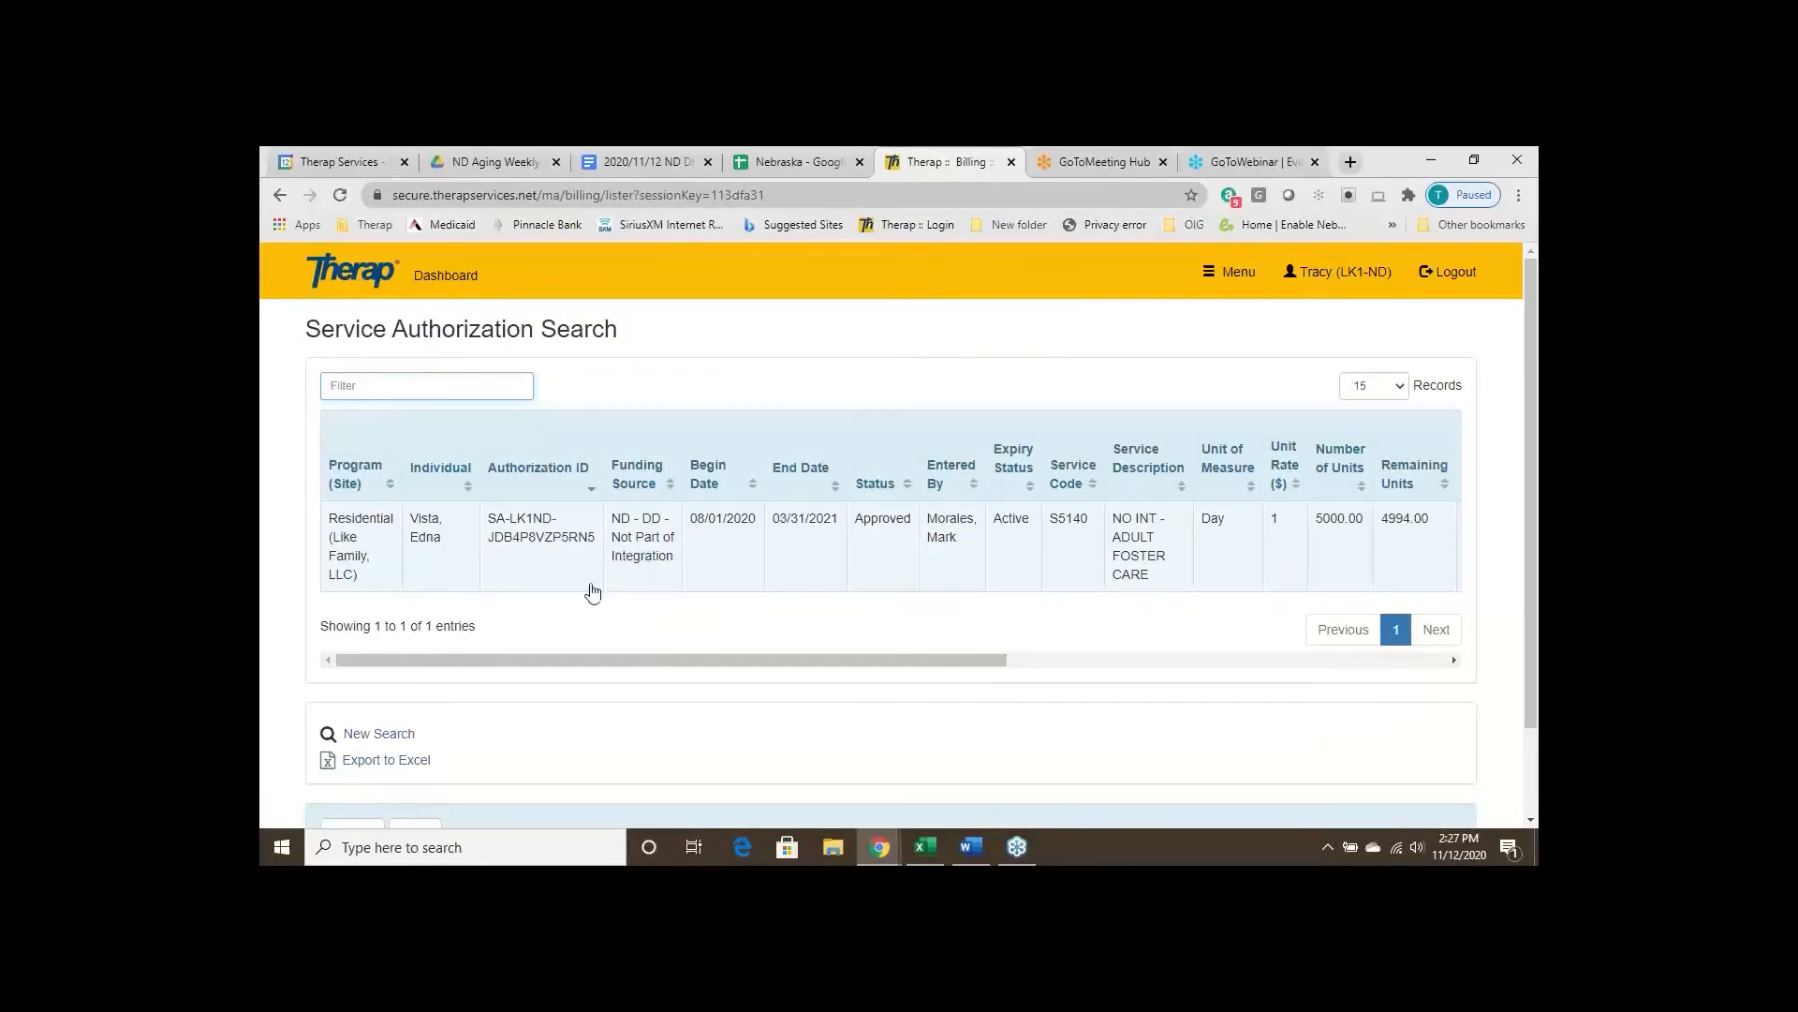
Open the approved S5140 adult foster care authorization and examine its dates, service coordinator, service units and notification settings
left_click(645, 543)
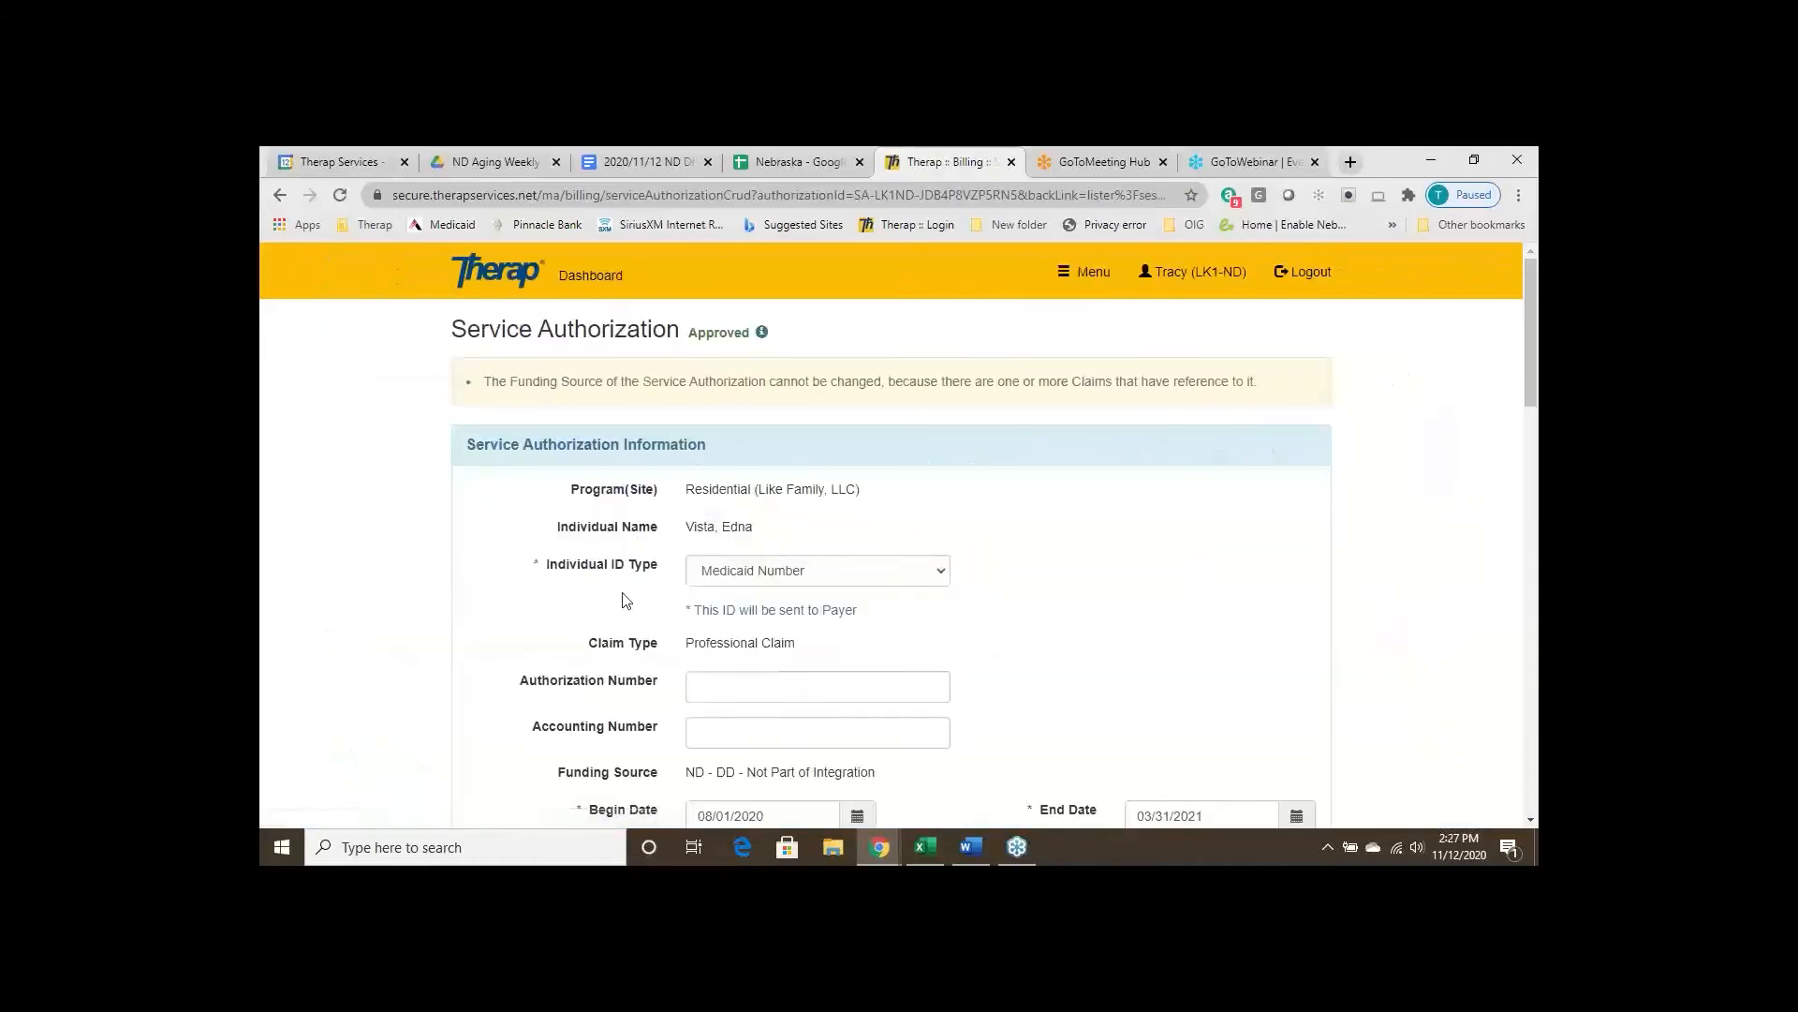
scroll(1024, 509, "down", 3)
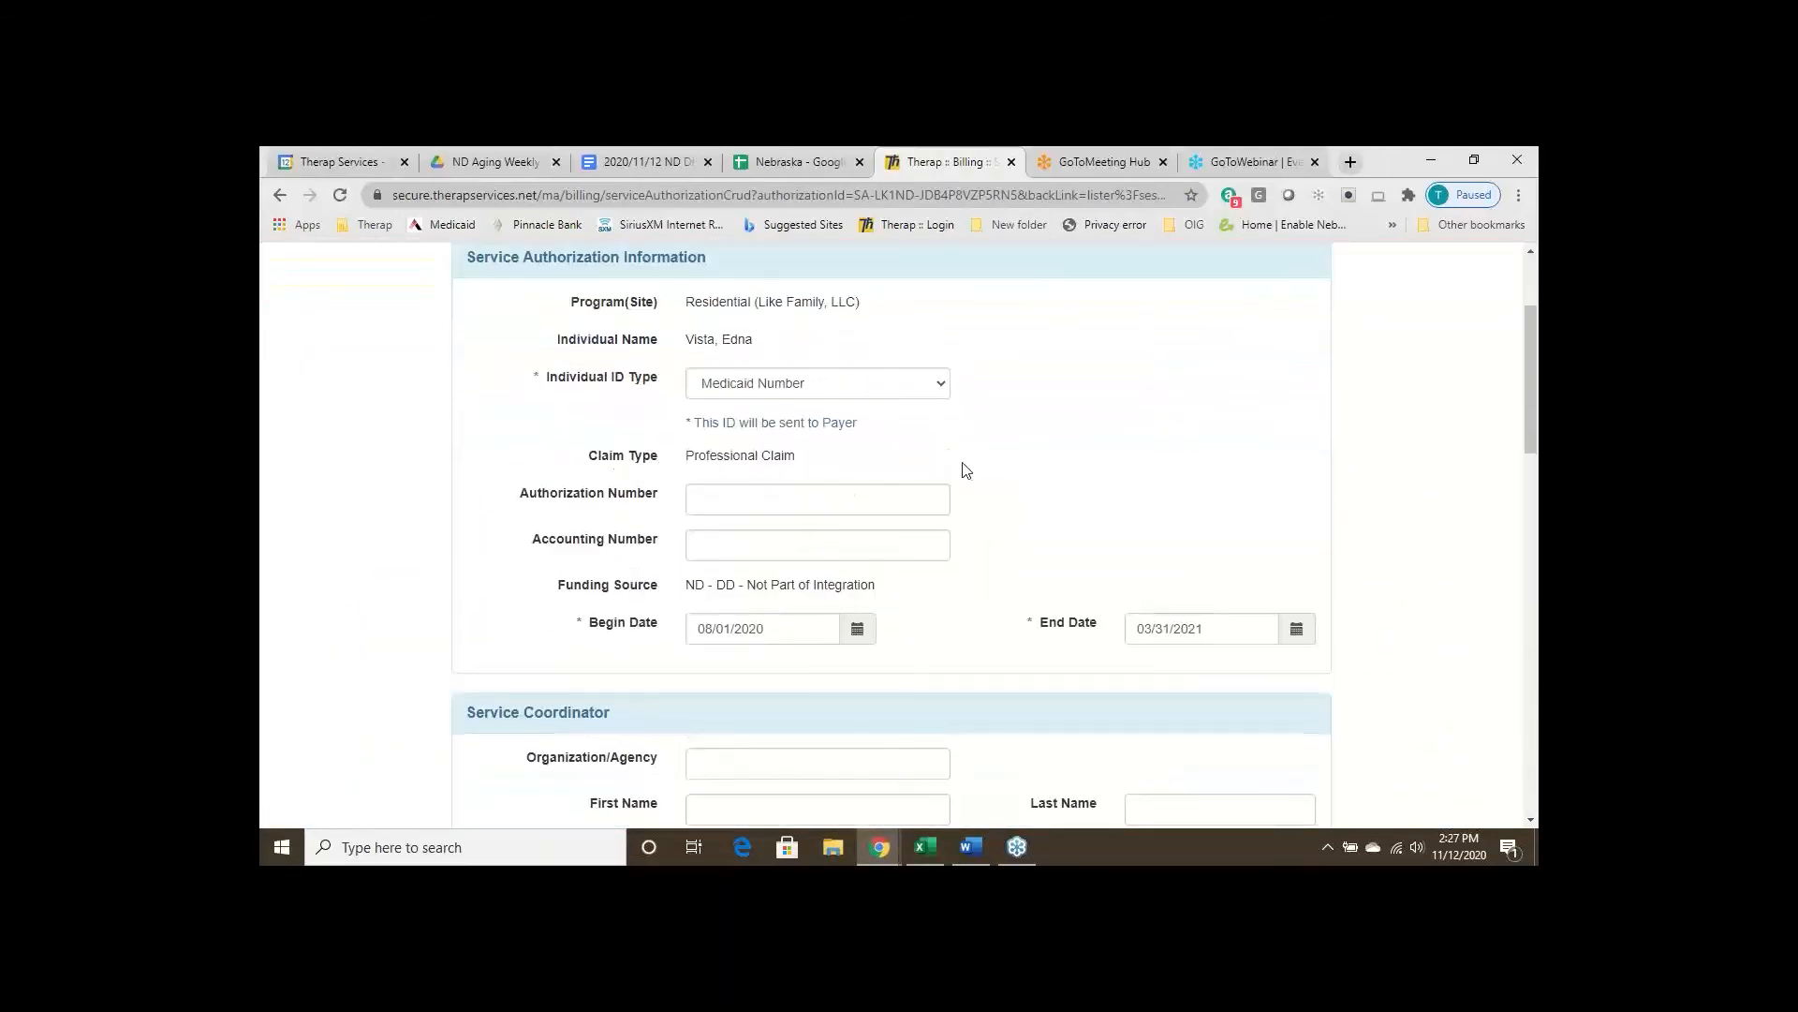
scroll(965, 469, "down", 3)
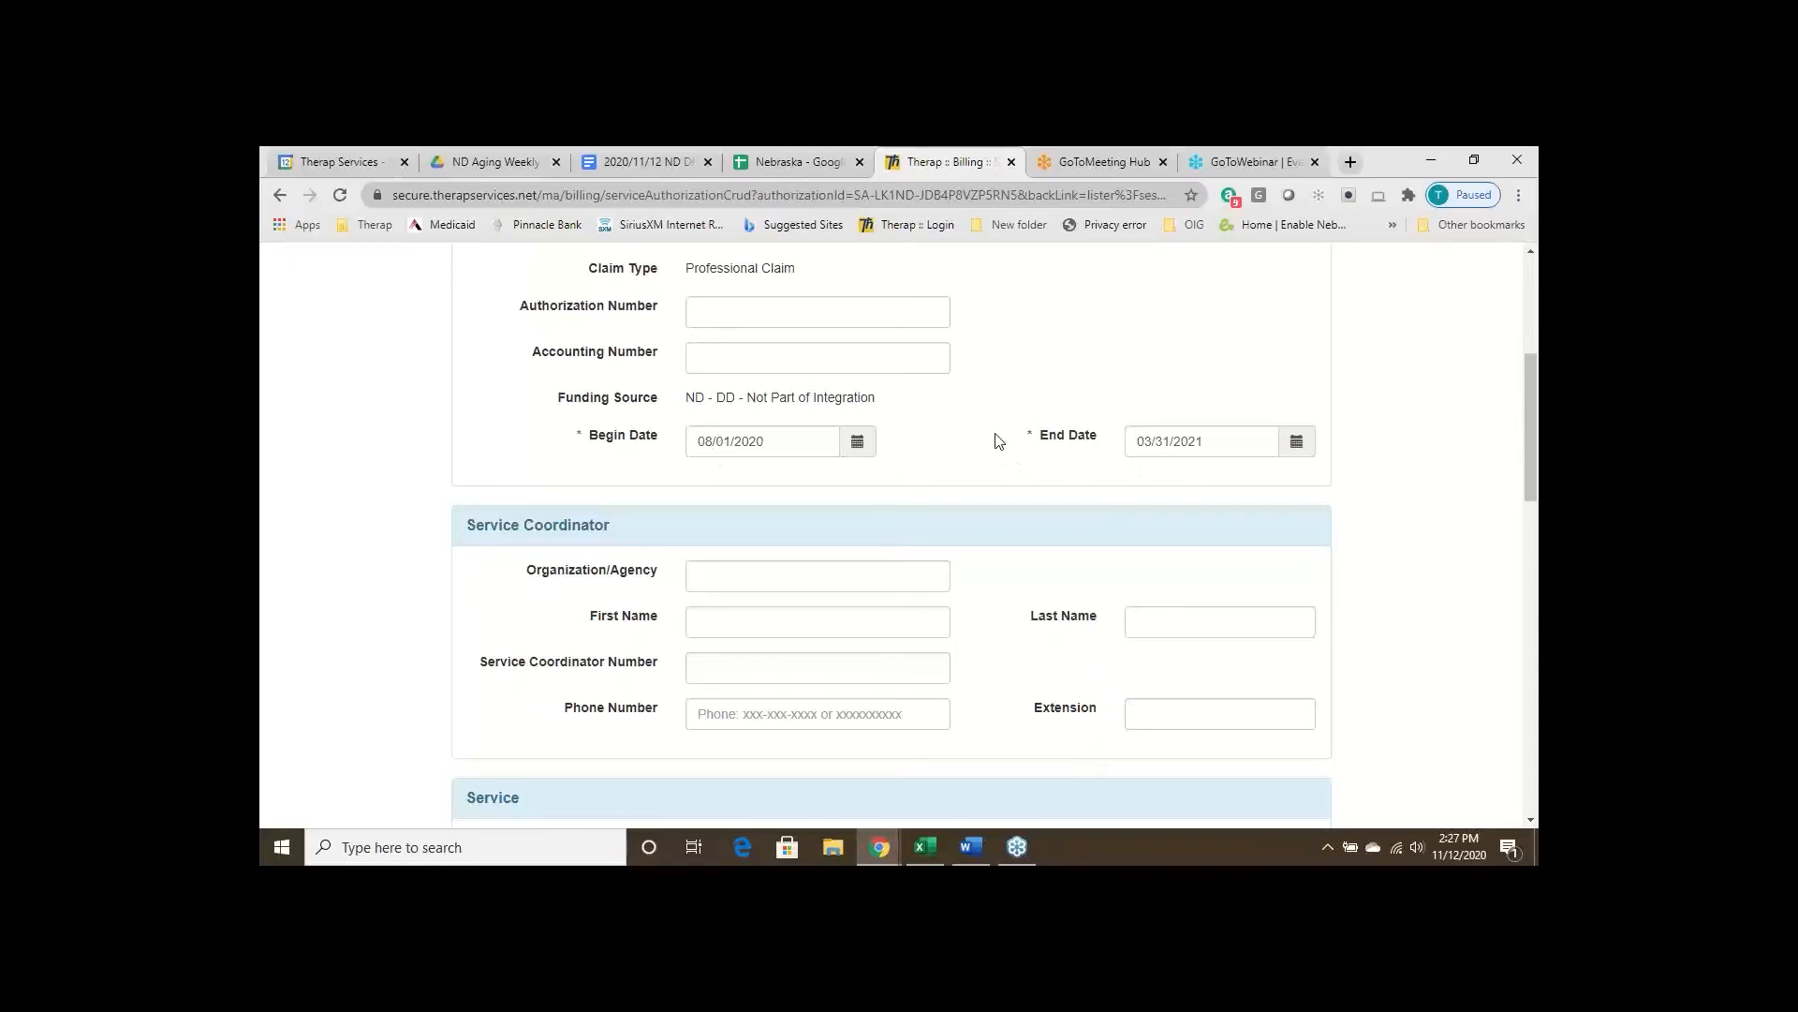
scroll(998, 440, "down", 3)
scroll(998, 440, "down", 2)
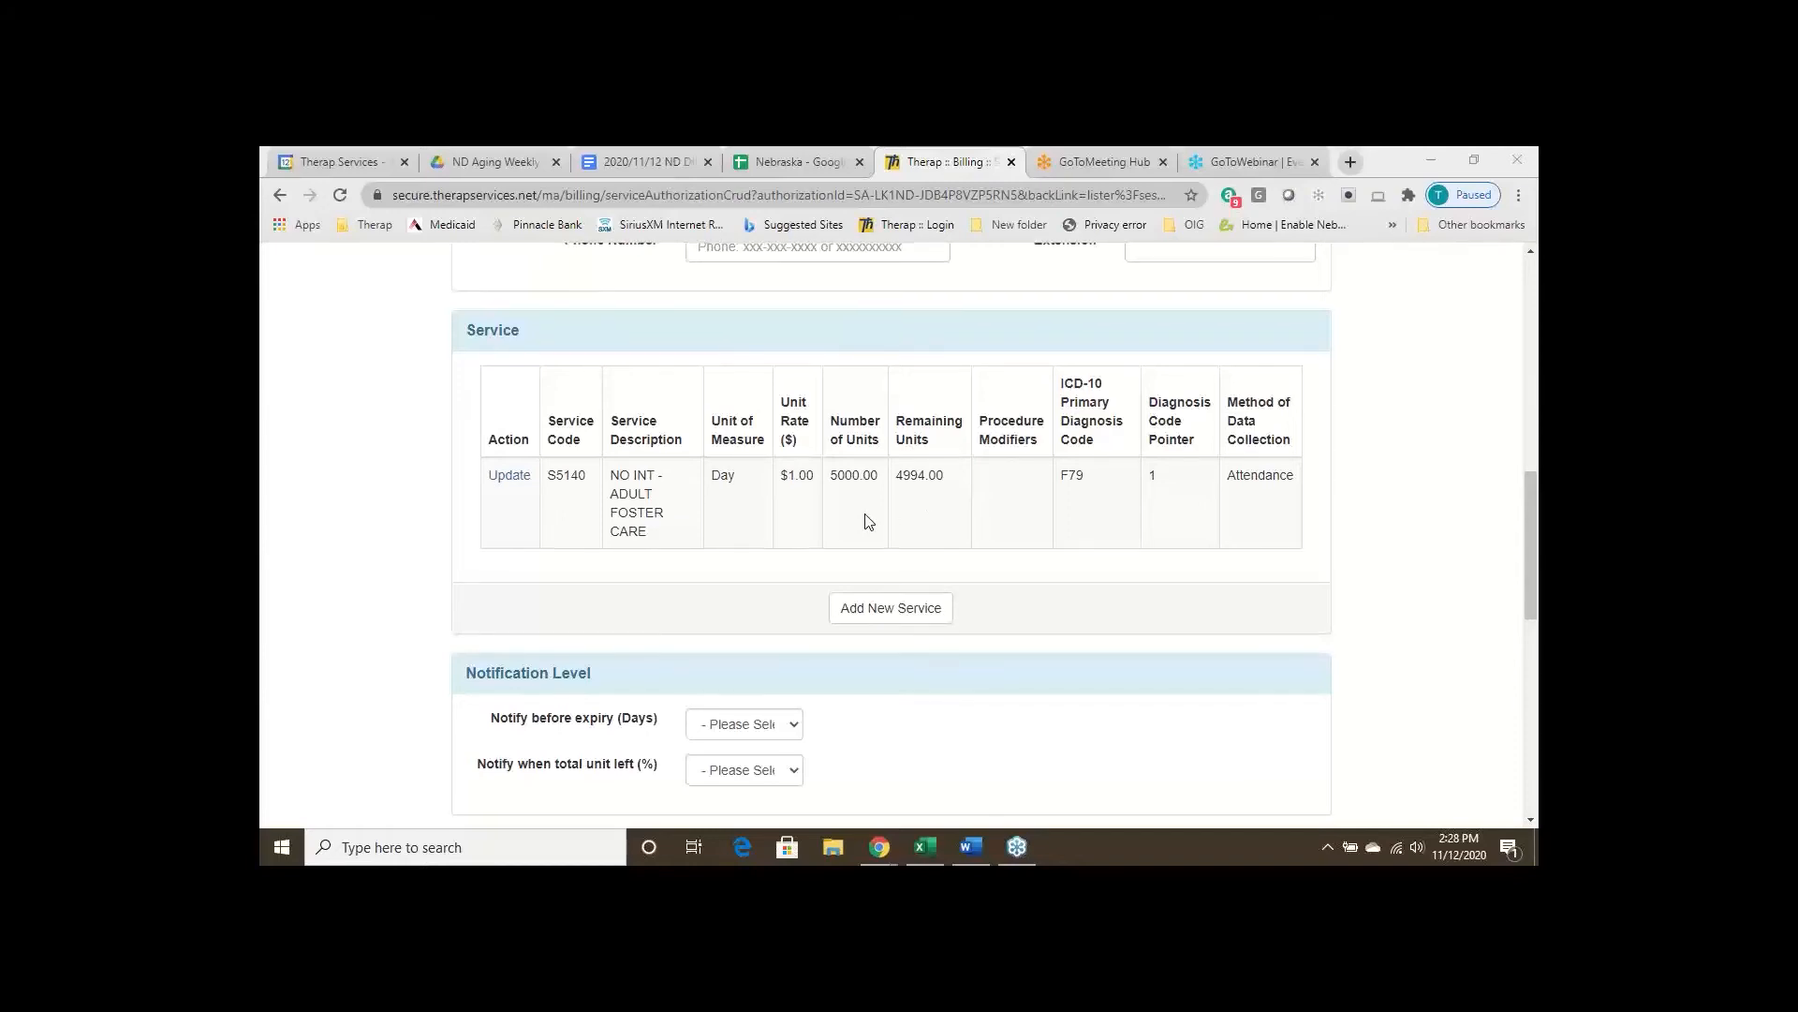
scroll(861, 520, "up", 3)
scroll(854, 513, "up", 5)
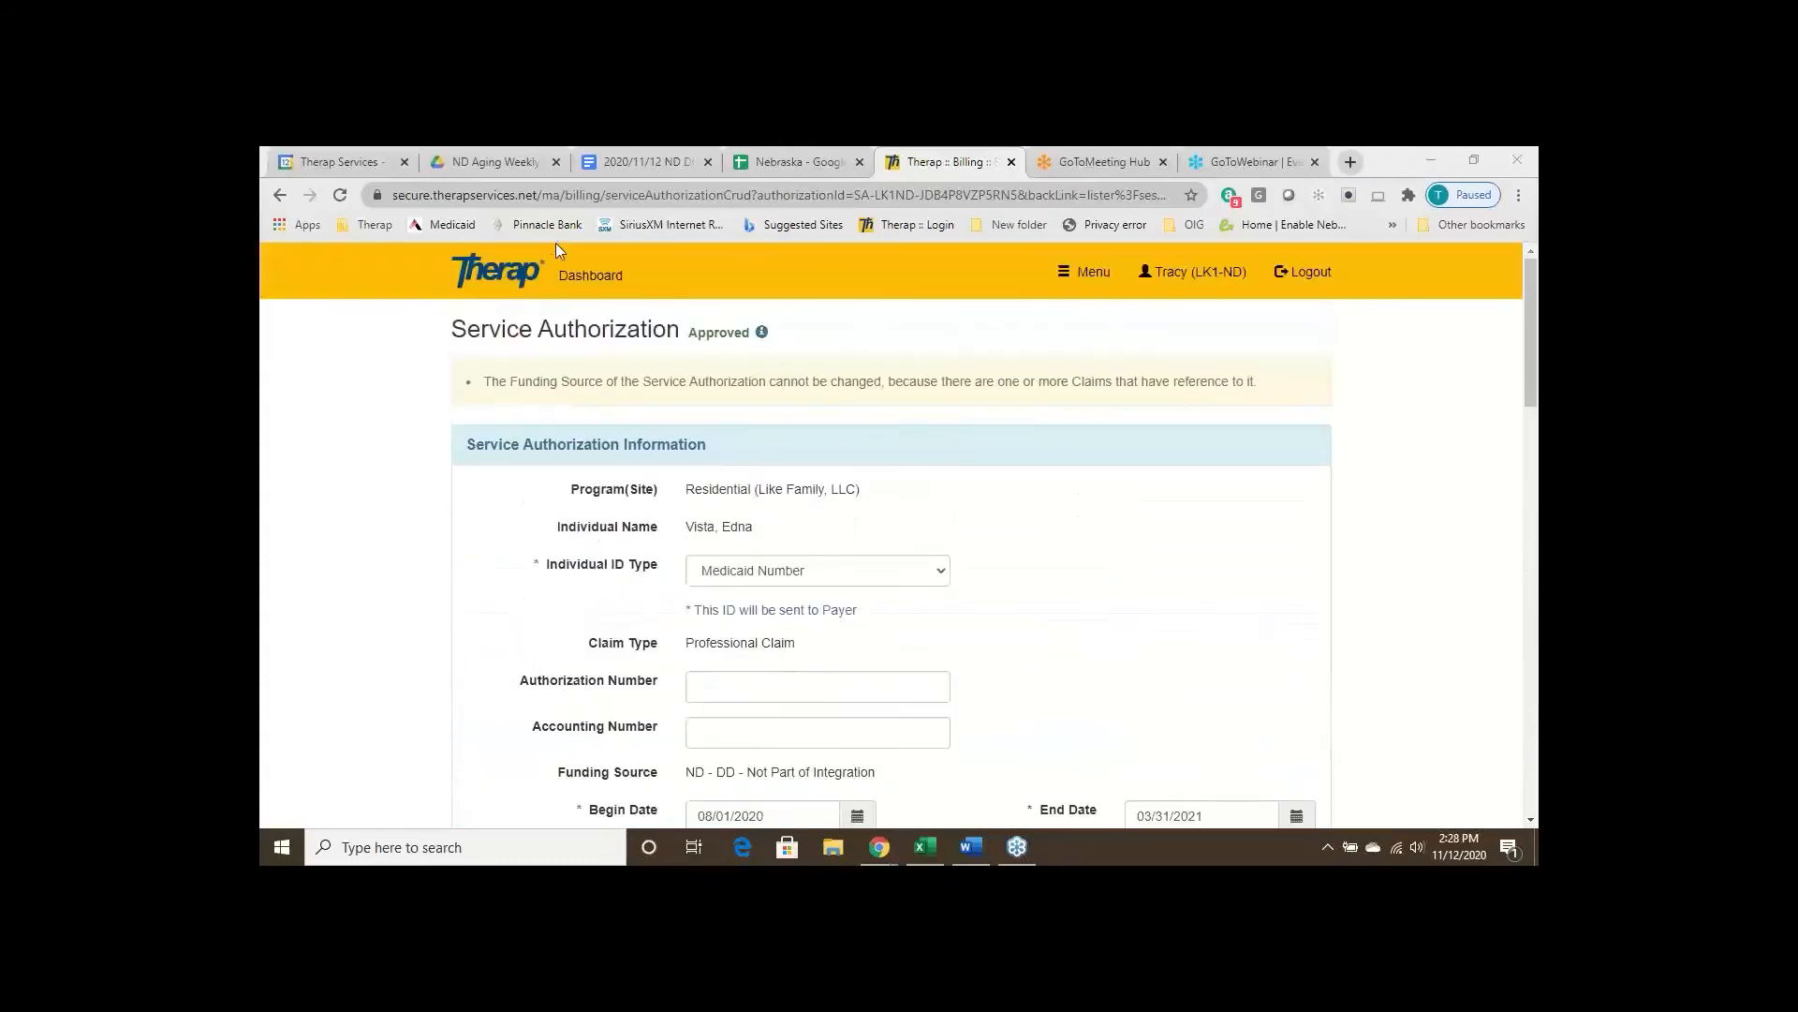
Return to the Billing dashboard, look at the service search form for new attendance, and cancel it
left_click(602, 274)
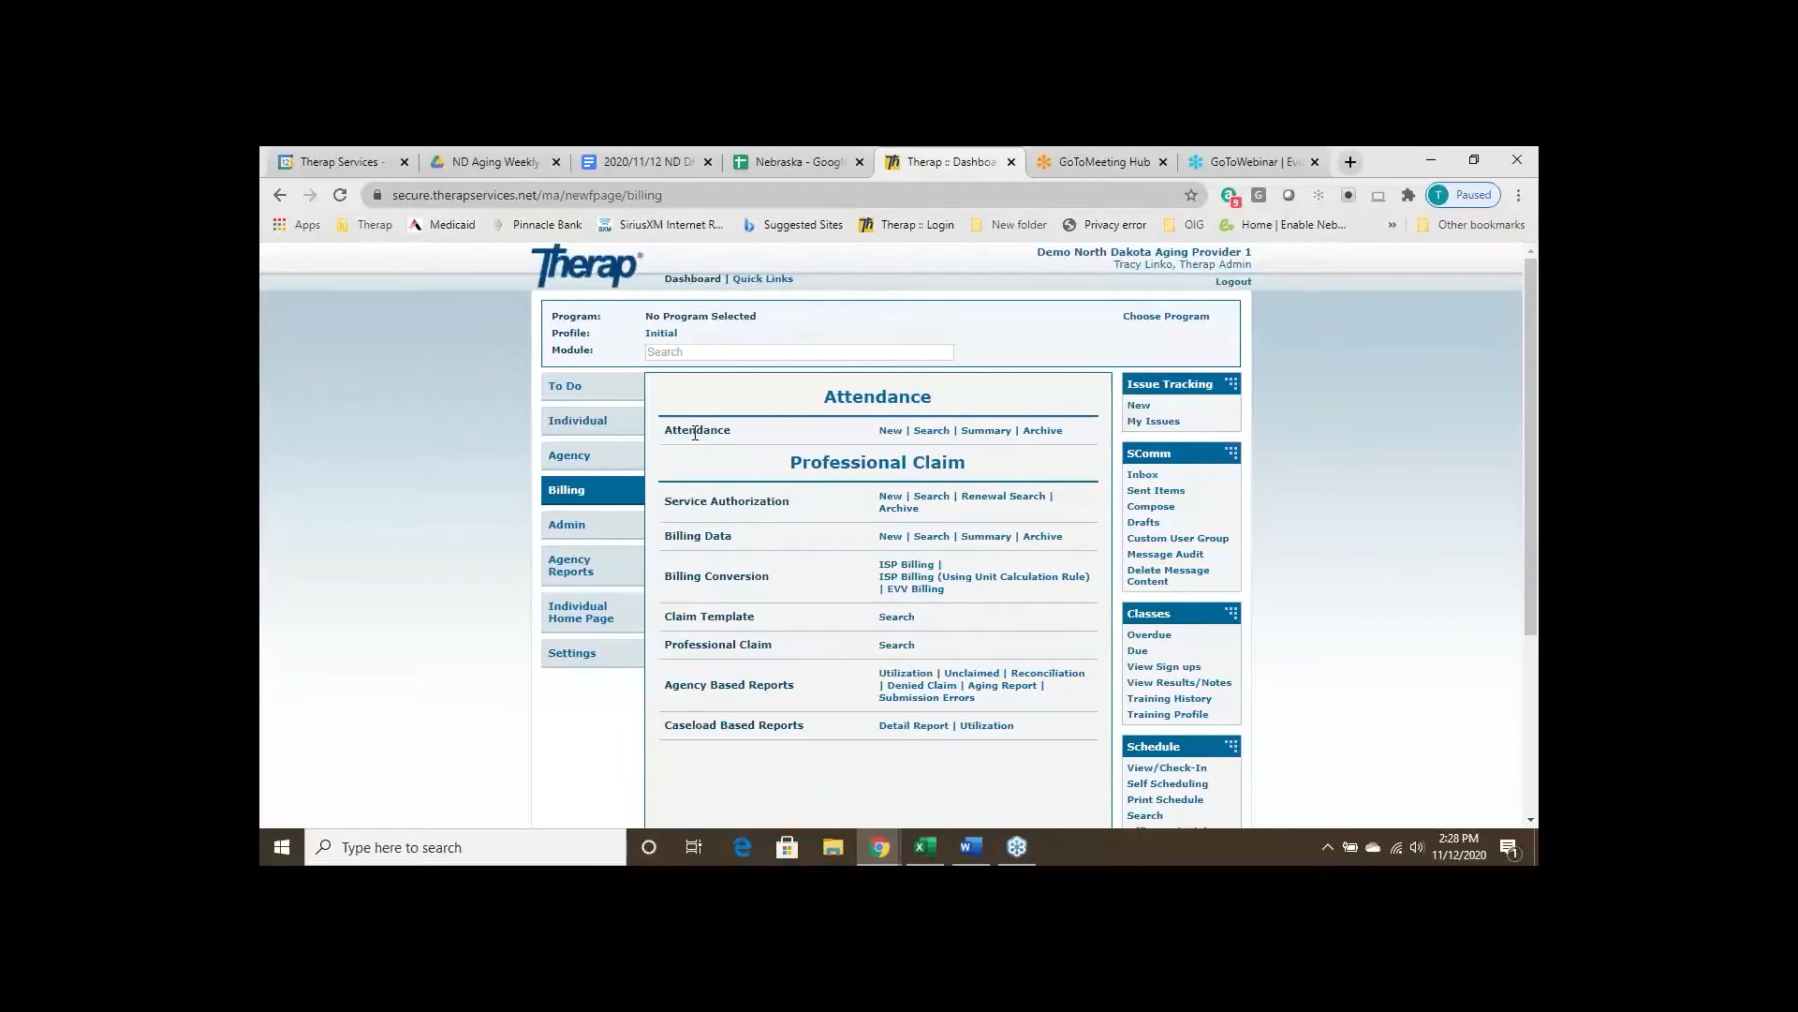
left_click(888, 433)
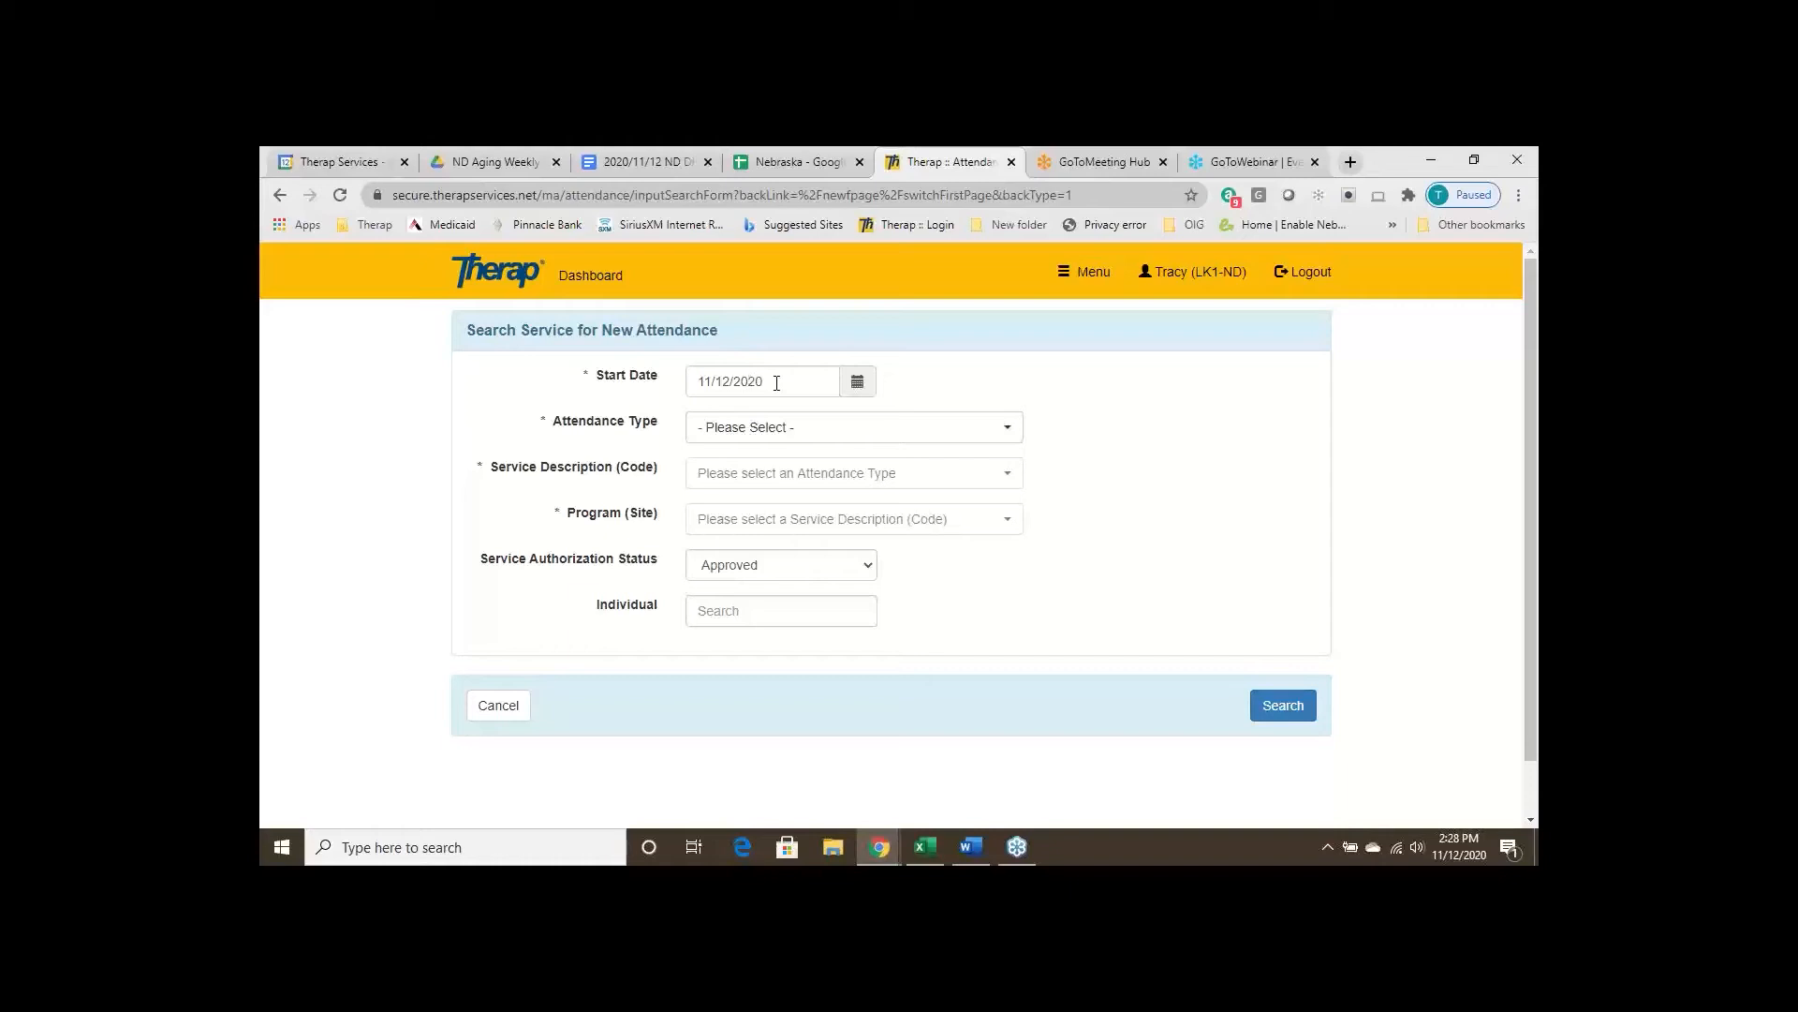
left_click(498, 708)
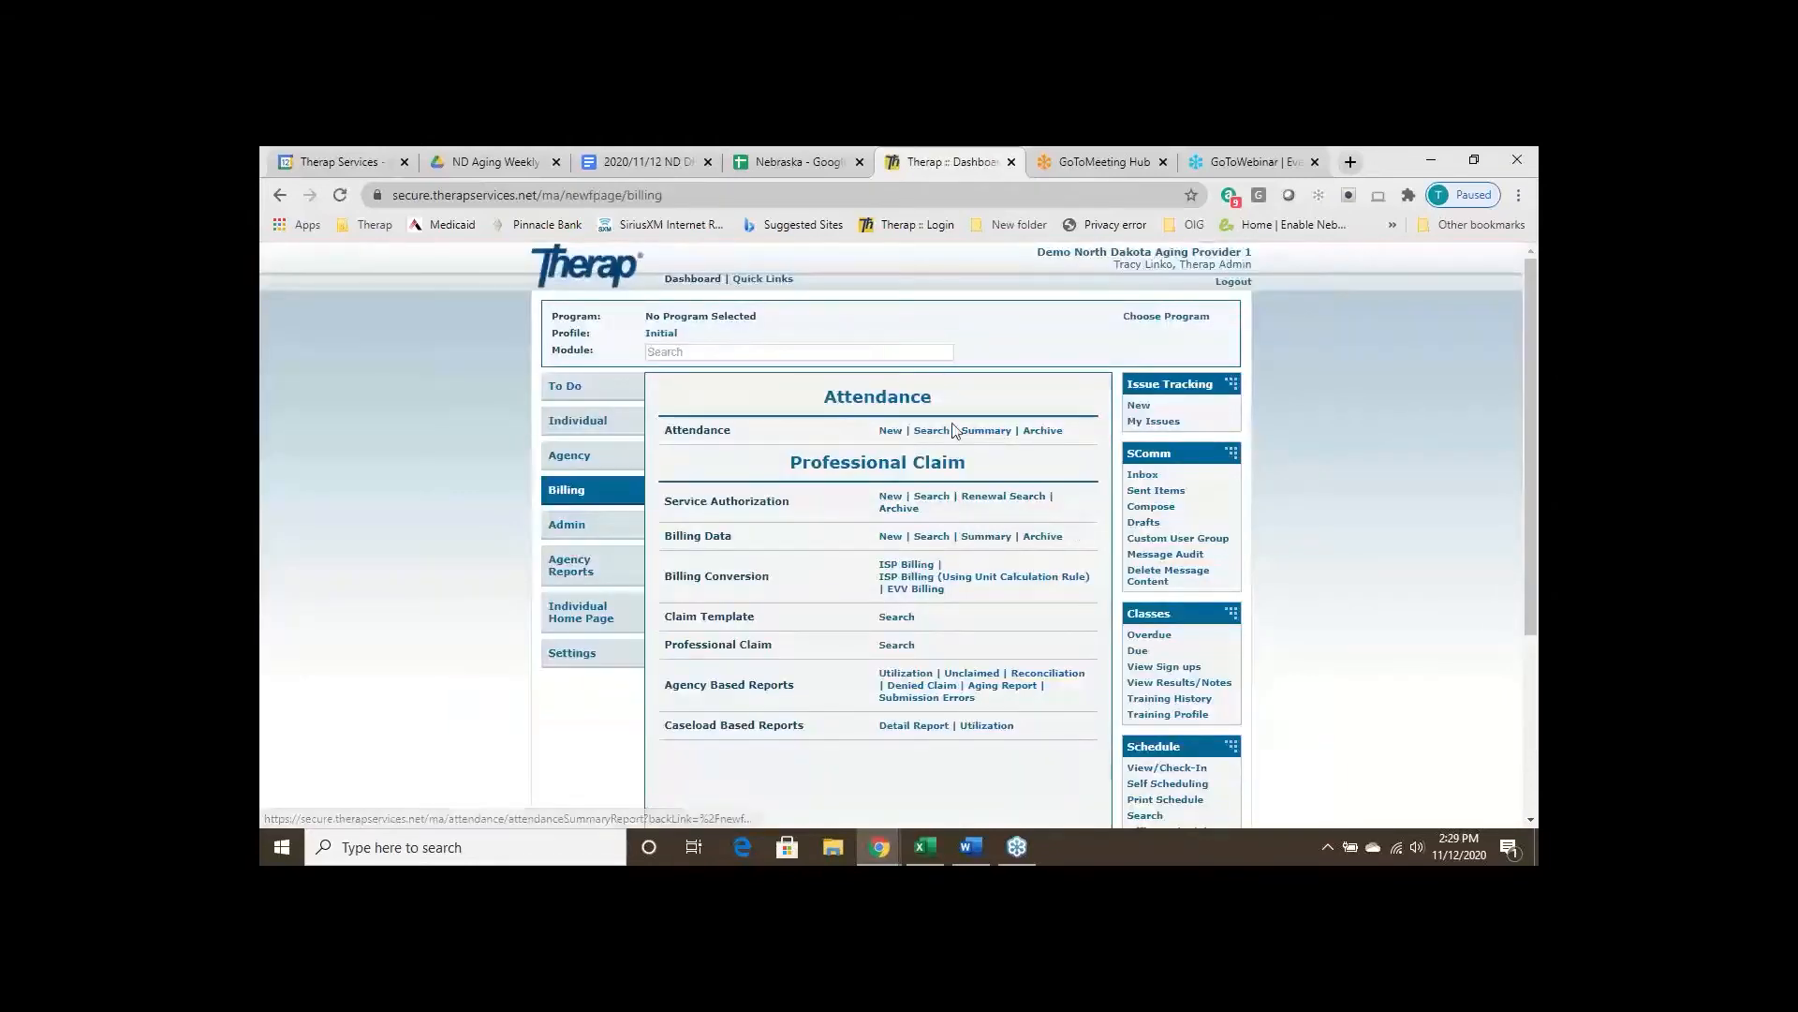
Open the attendance data search and set its date range from 10/01/2020 to 10/09/2020
left_click(926, 436)
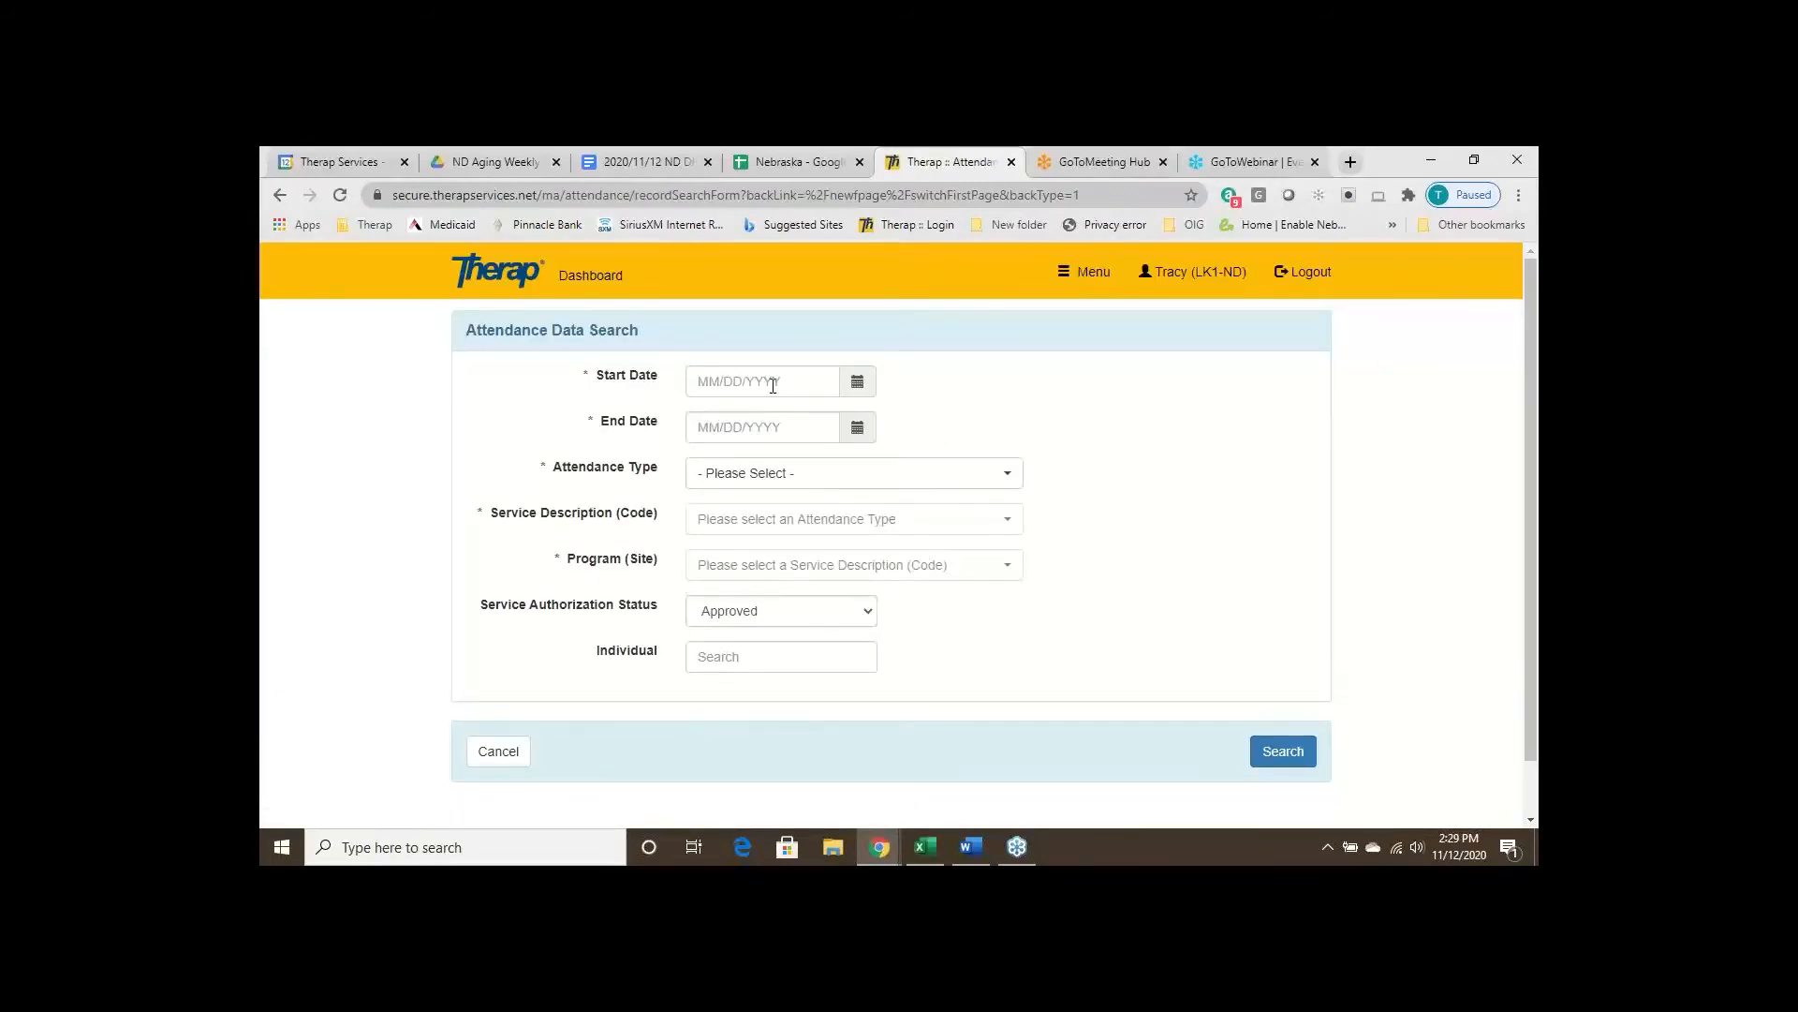
left_click(856, 384)
left_click(706, 418)
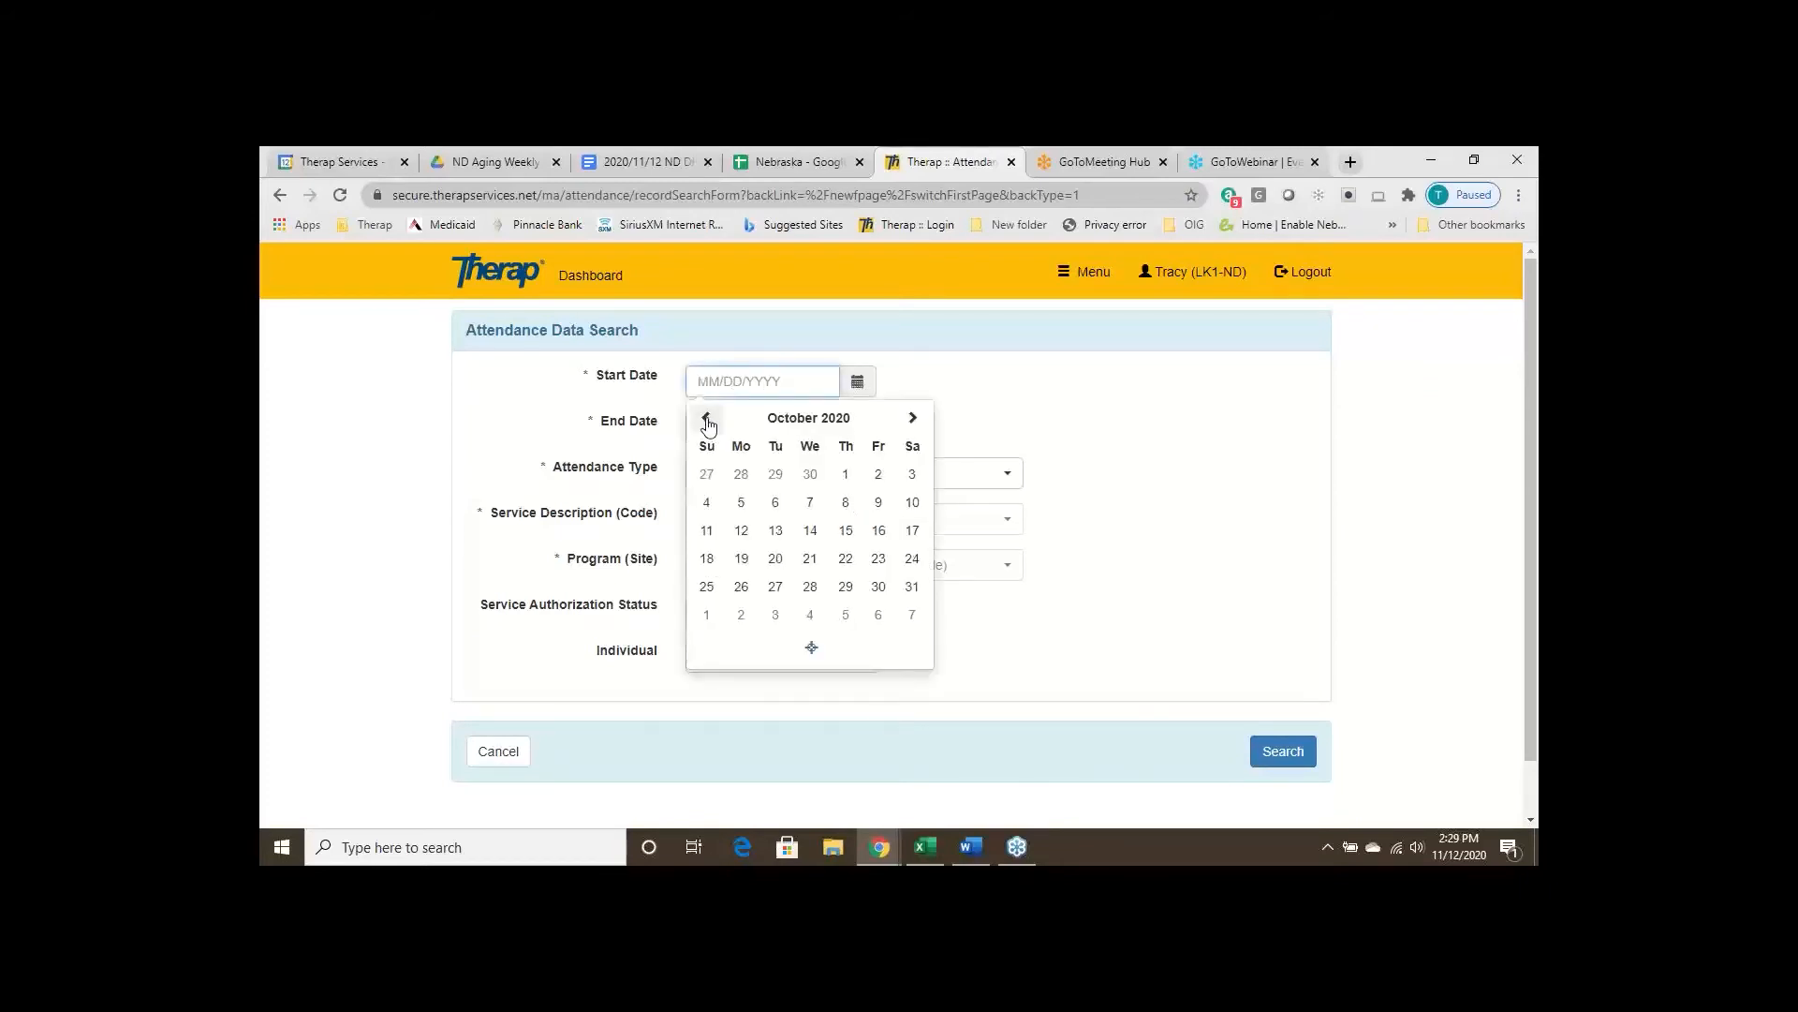
left_click(846, 474)
left_click(856, 427)
left_click(704, 461)
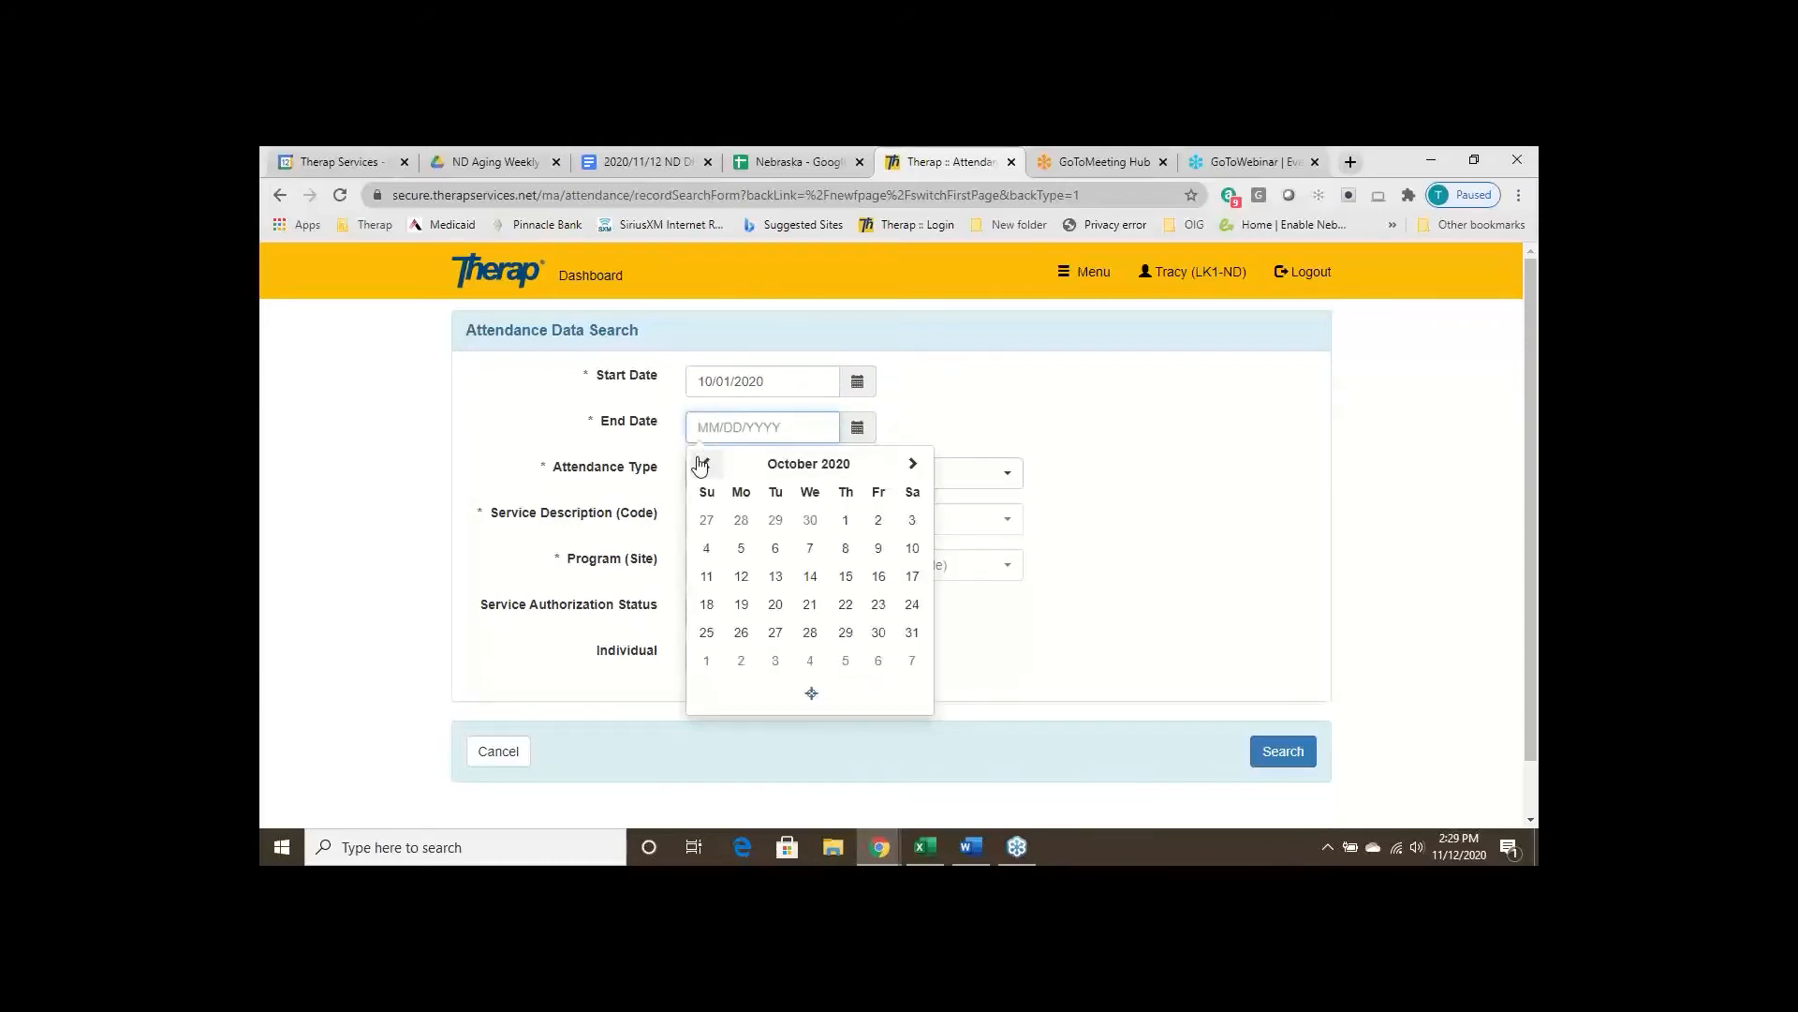
left_click(879, 551)
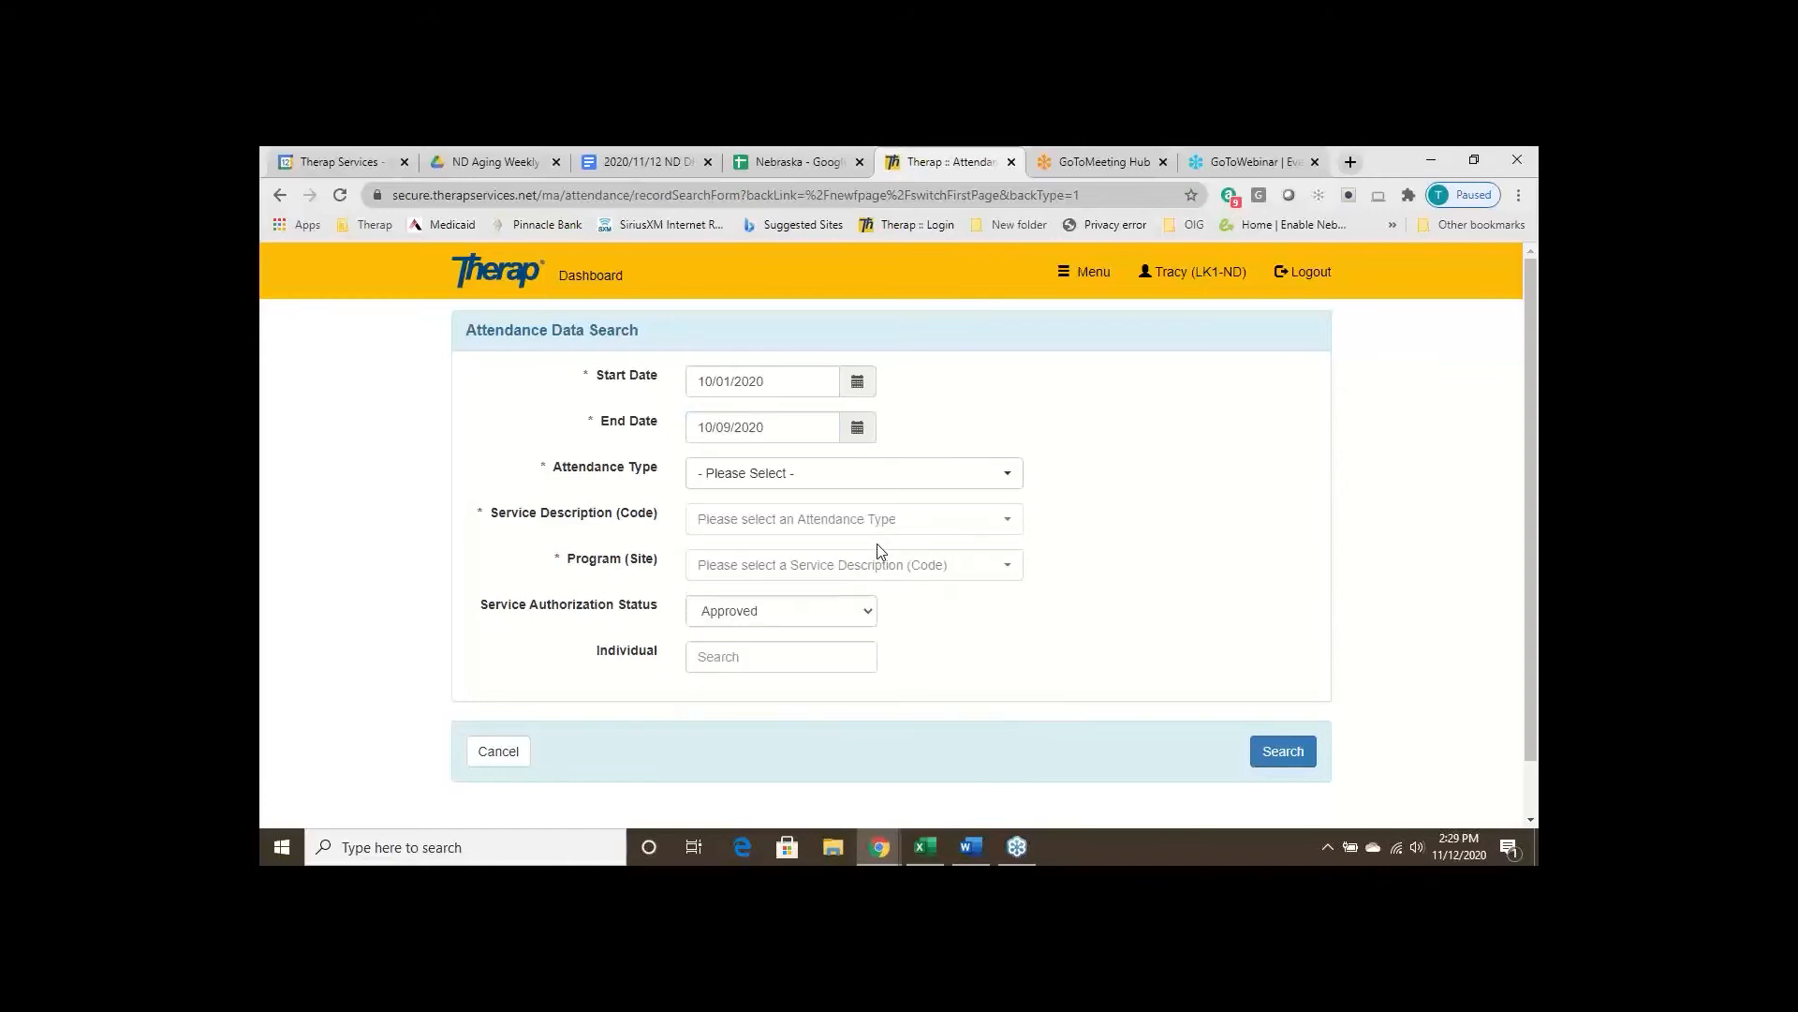
Search attendance for Aging - Daily Services, Aging - Adult Foster Care (S5140), at Residential (Like Family, LLC), keeping the authorization status Approved
left_click(819, 478)
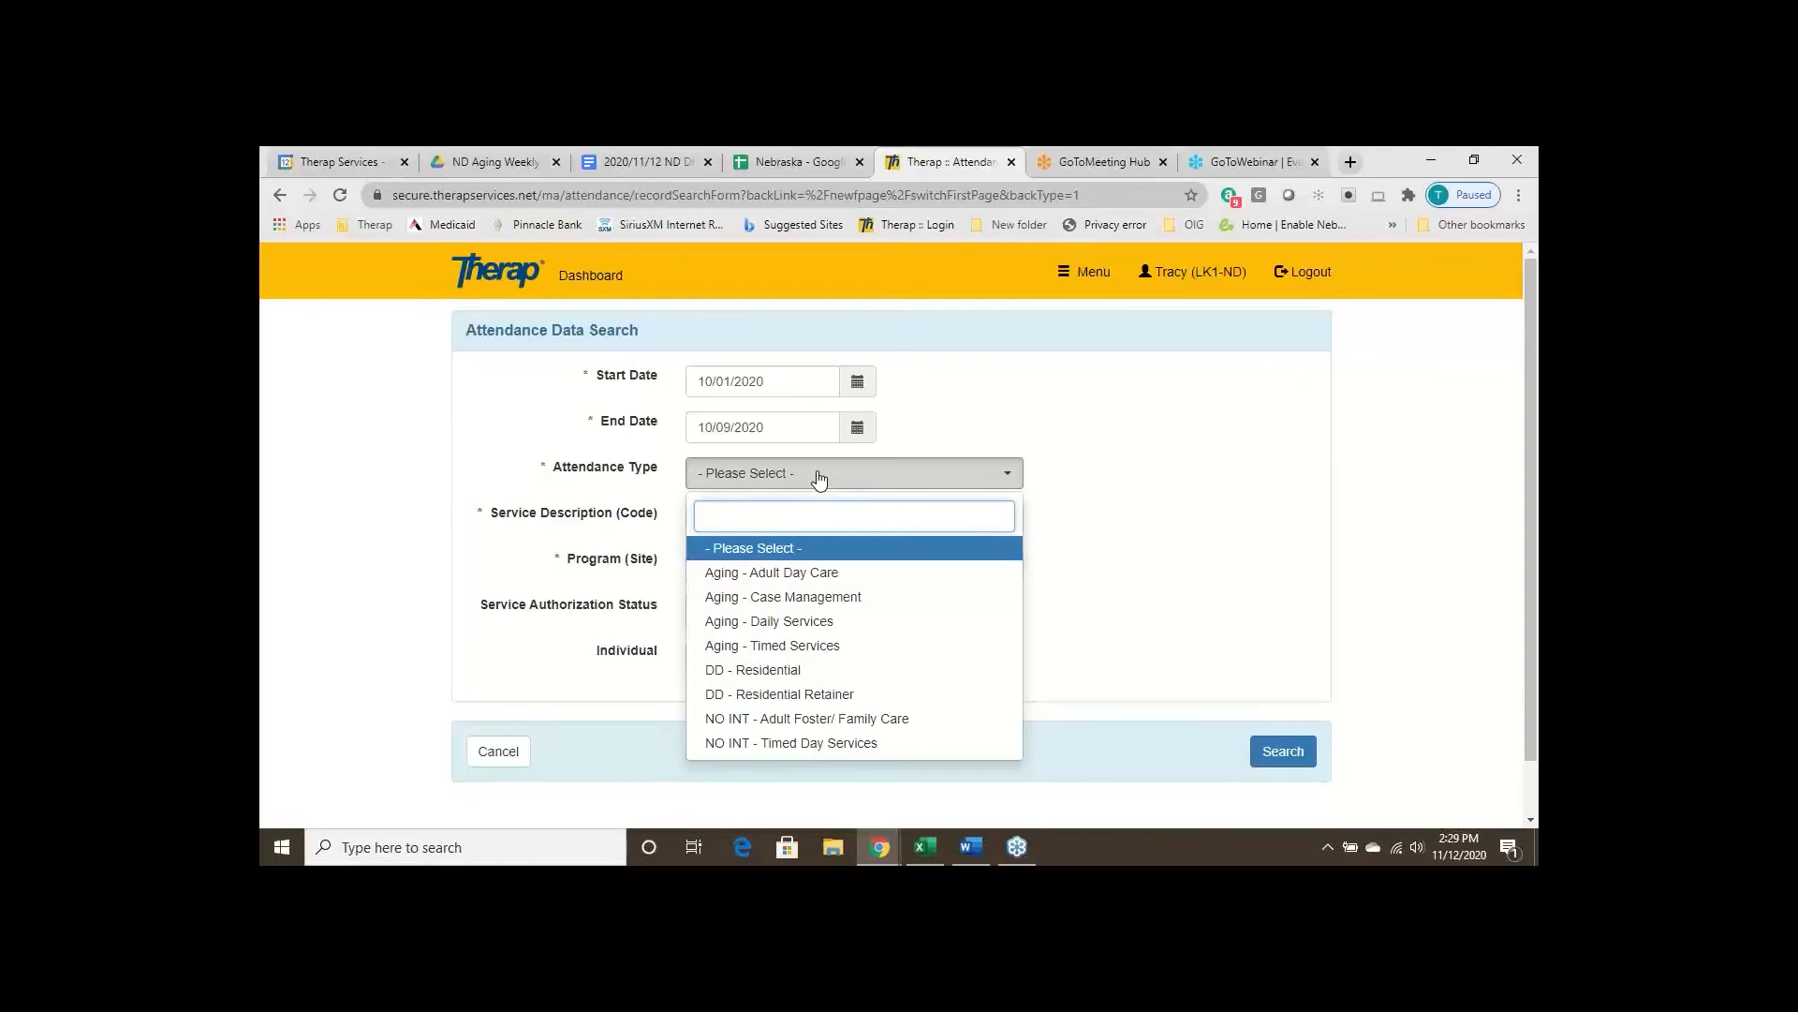
left_click(789, 622)
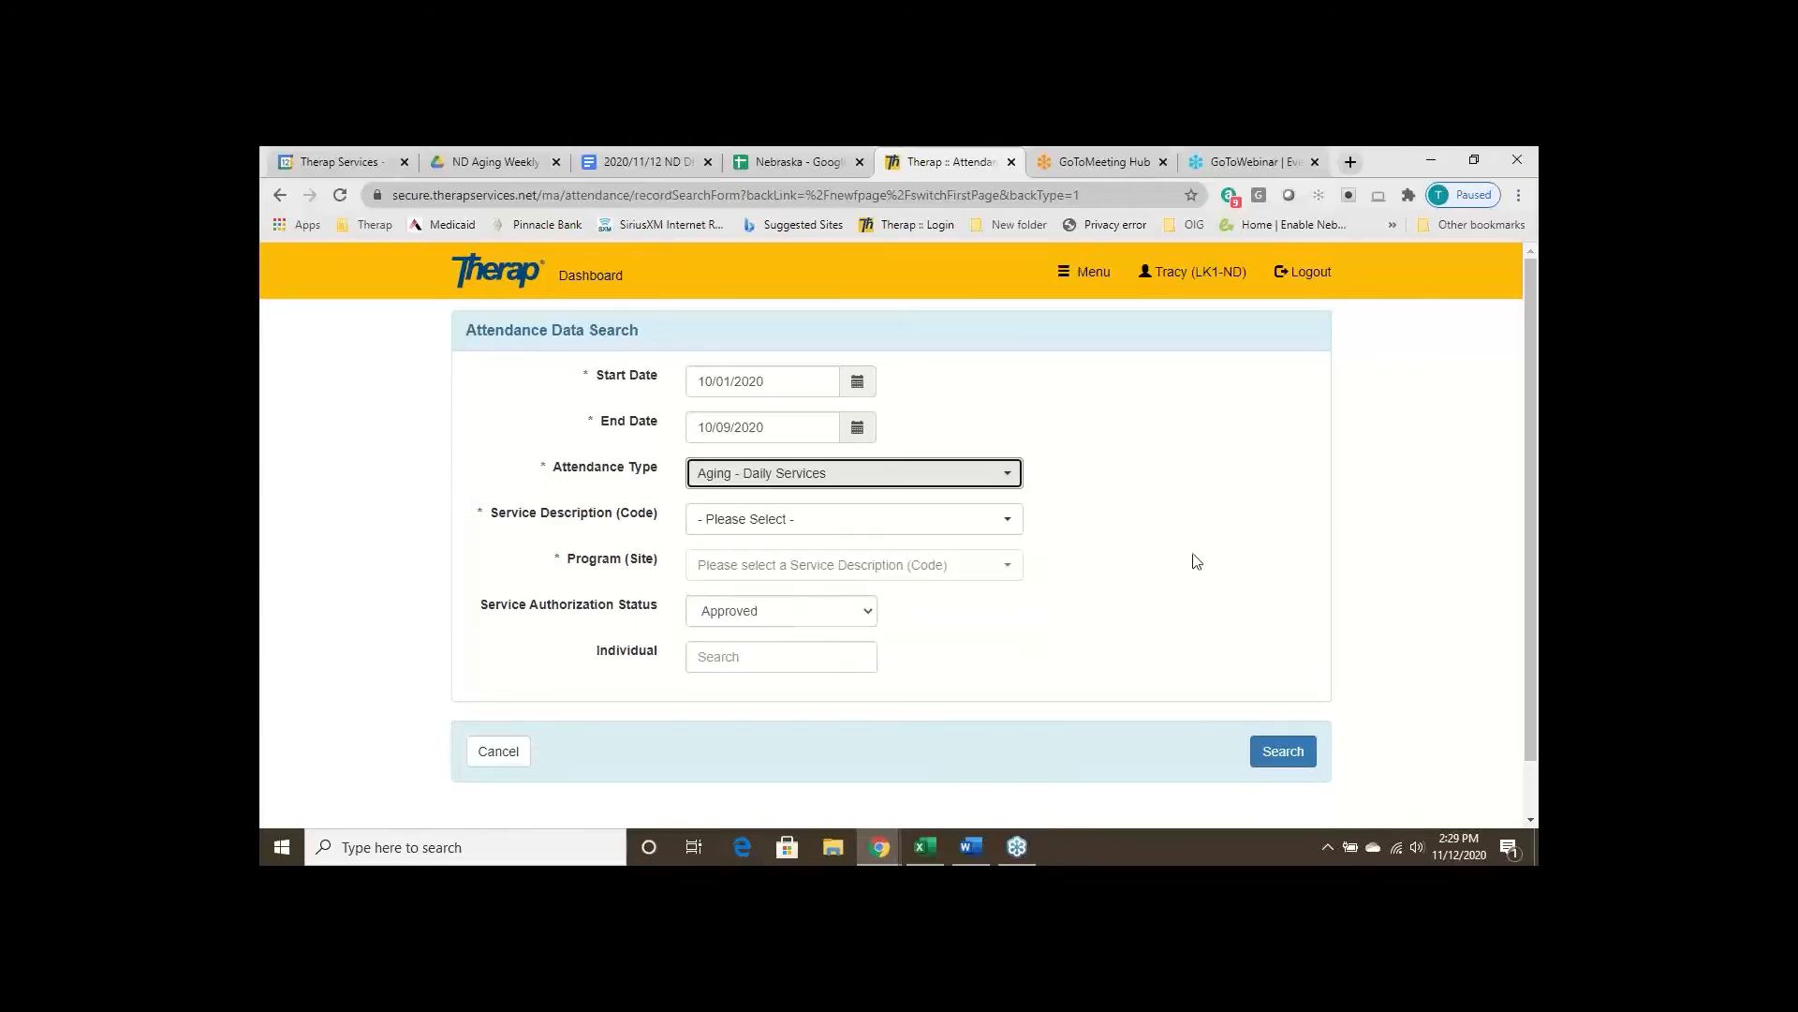
left_click(1009, 527)
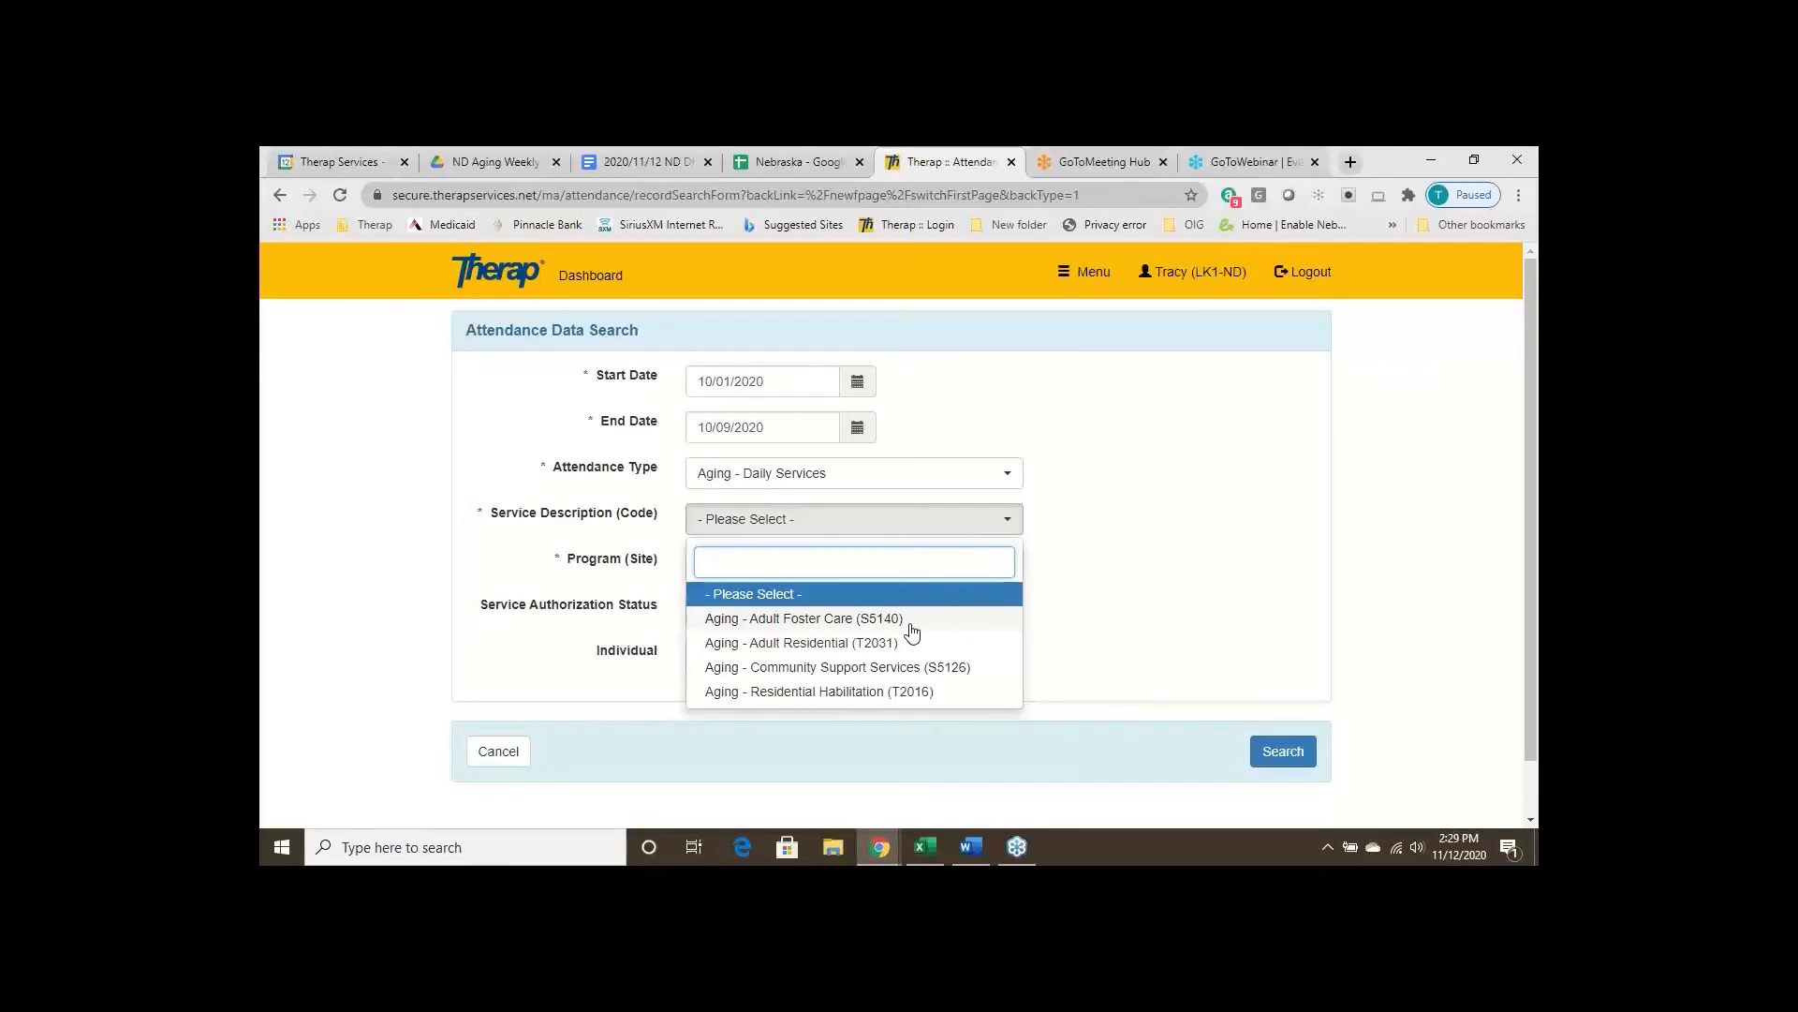
left_click(862, 620)
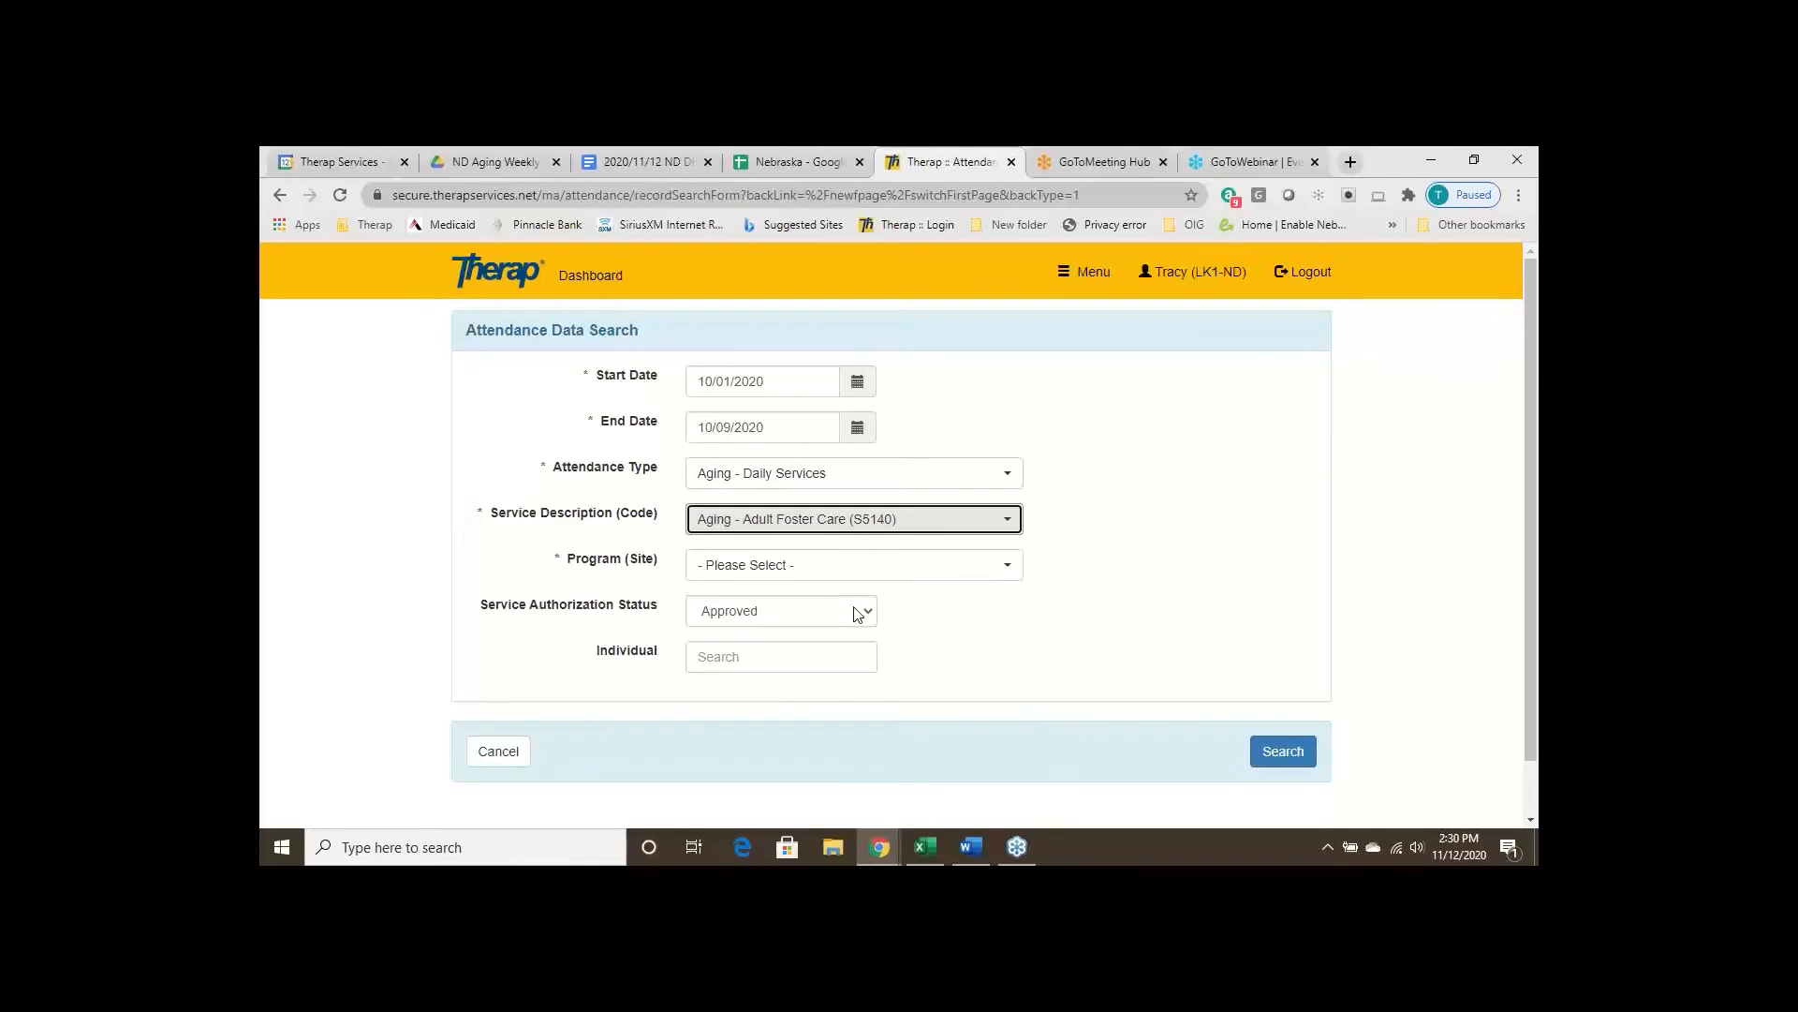
left_click(811, 571)
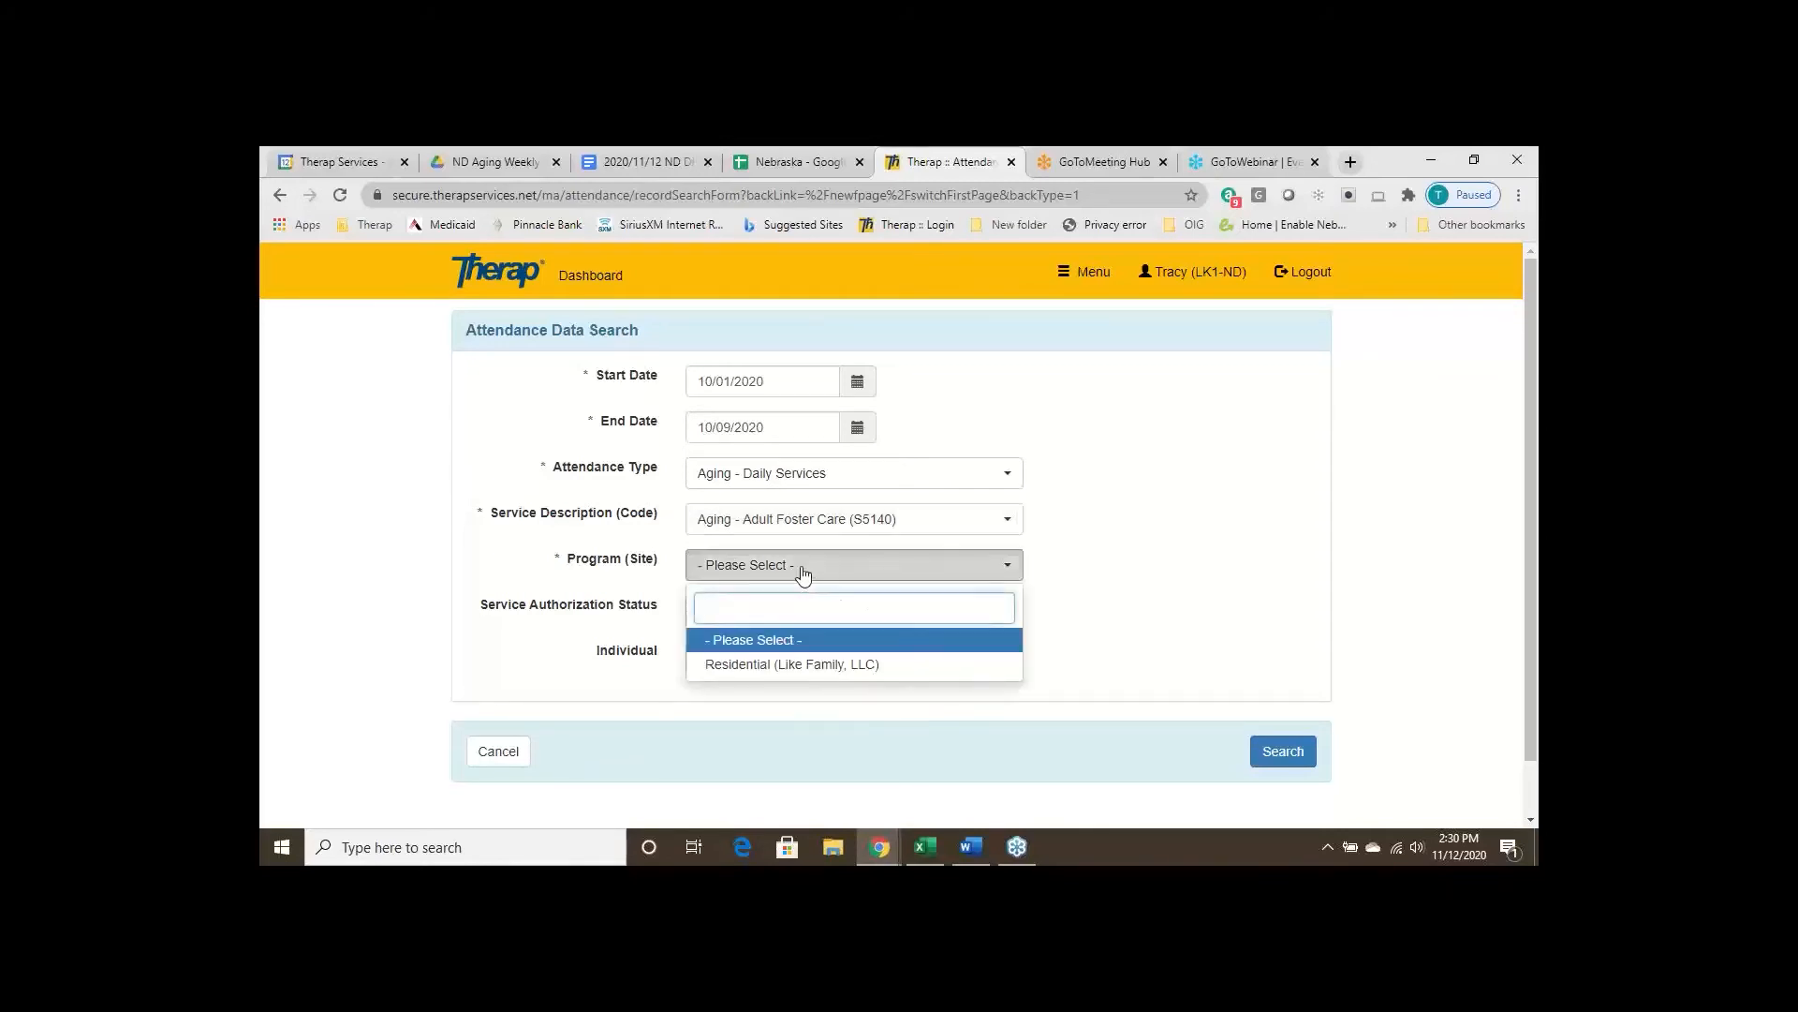
left_click(805, 665)
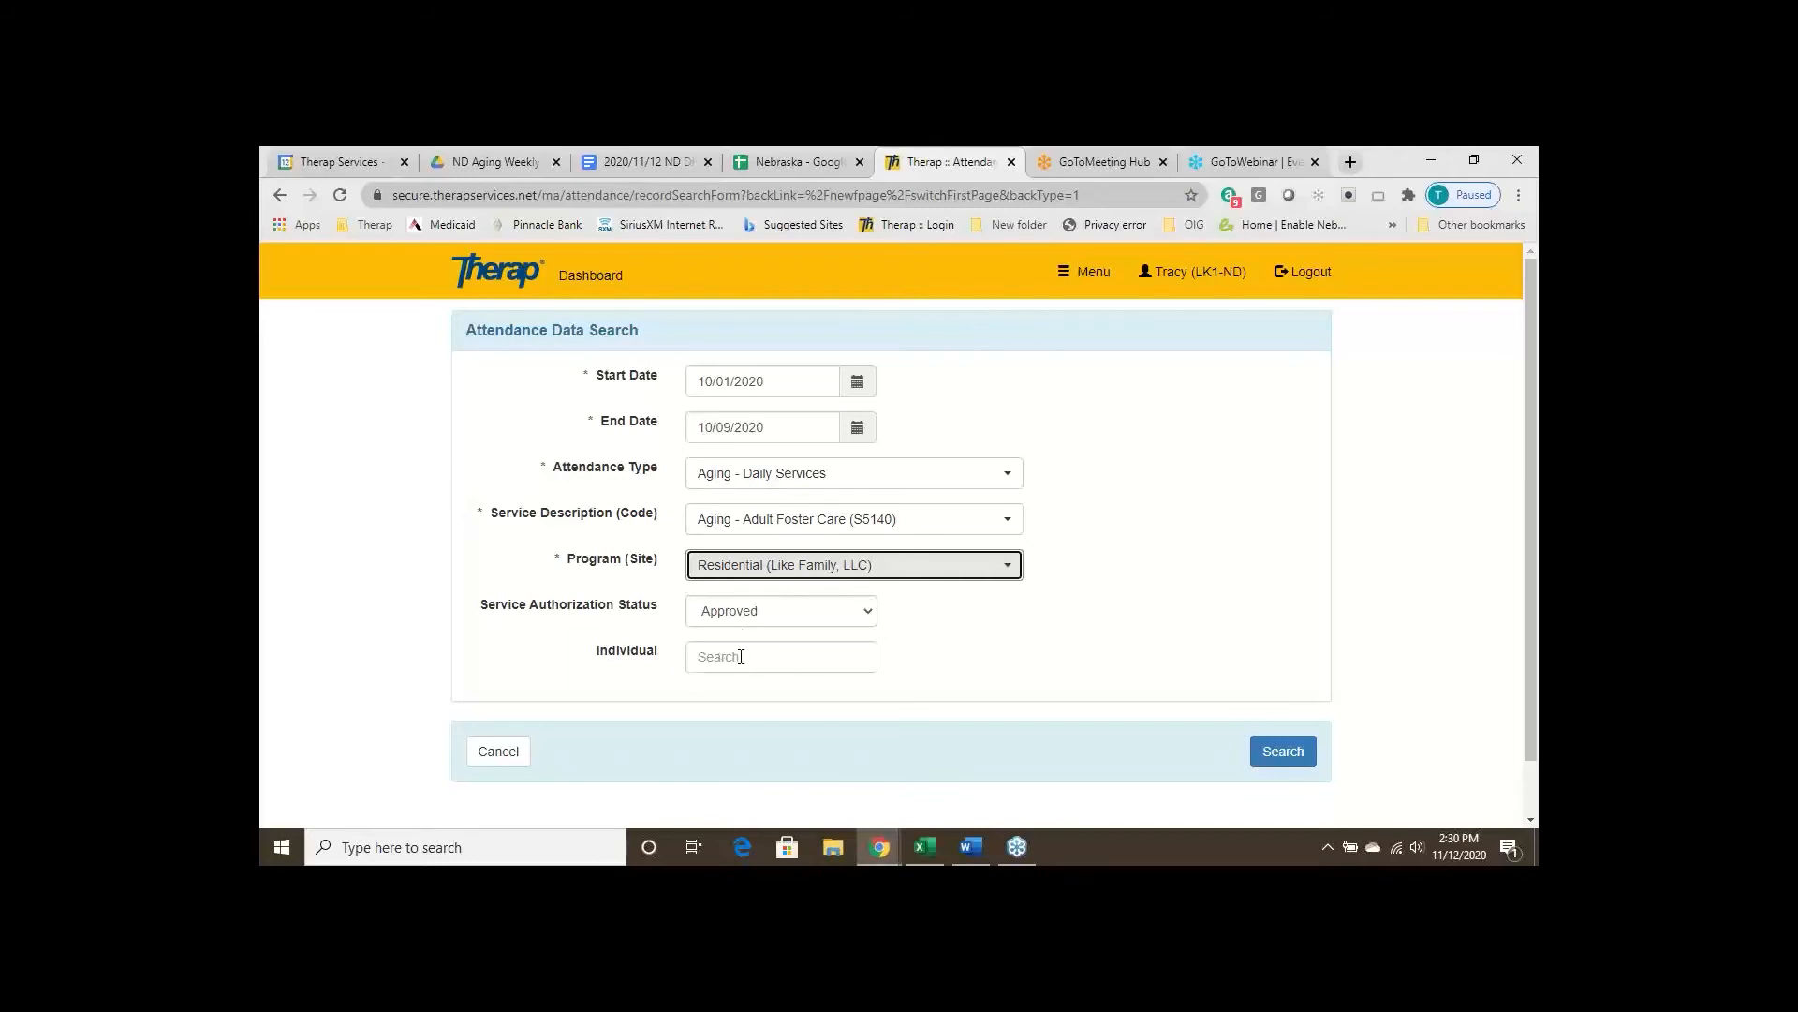
left_click(1282, 754)
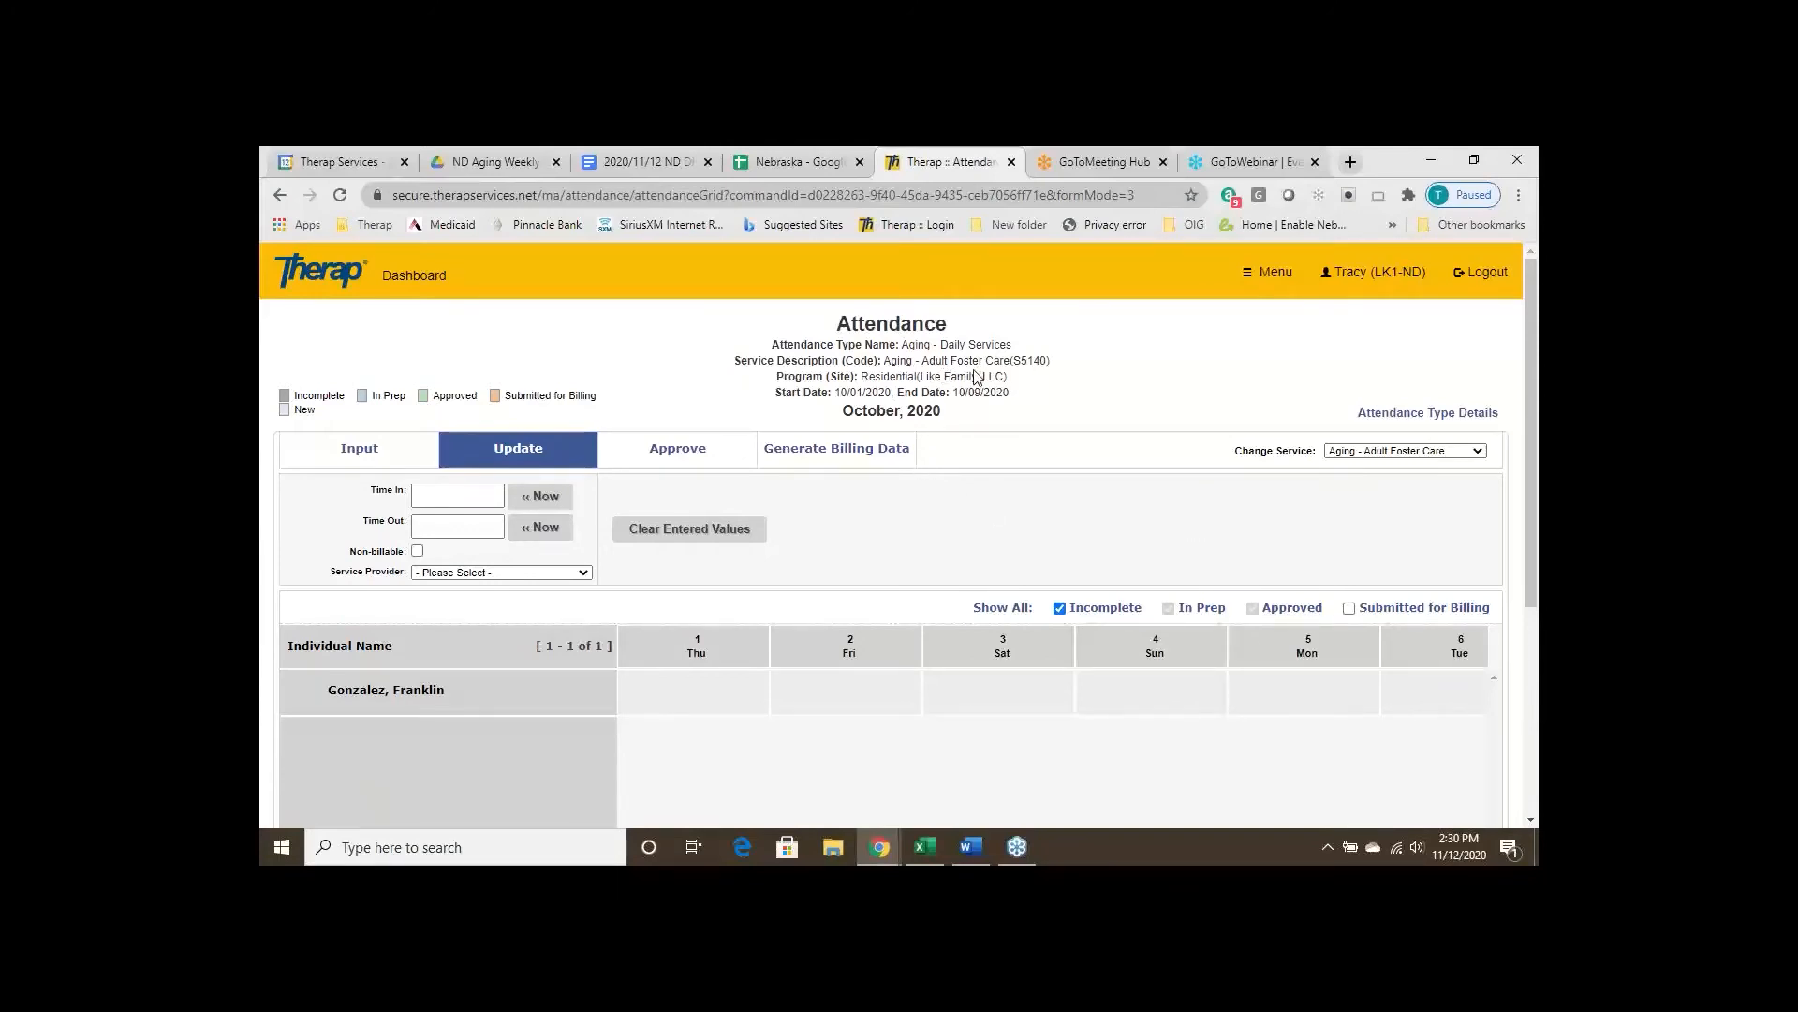
Enter new attendance for the listed individual as Present (P) - [Billable] on October 1, 2, 5 and 6, and submit it
scroll(975, 493, "down", 1)
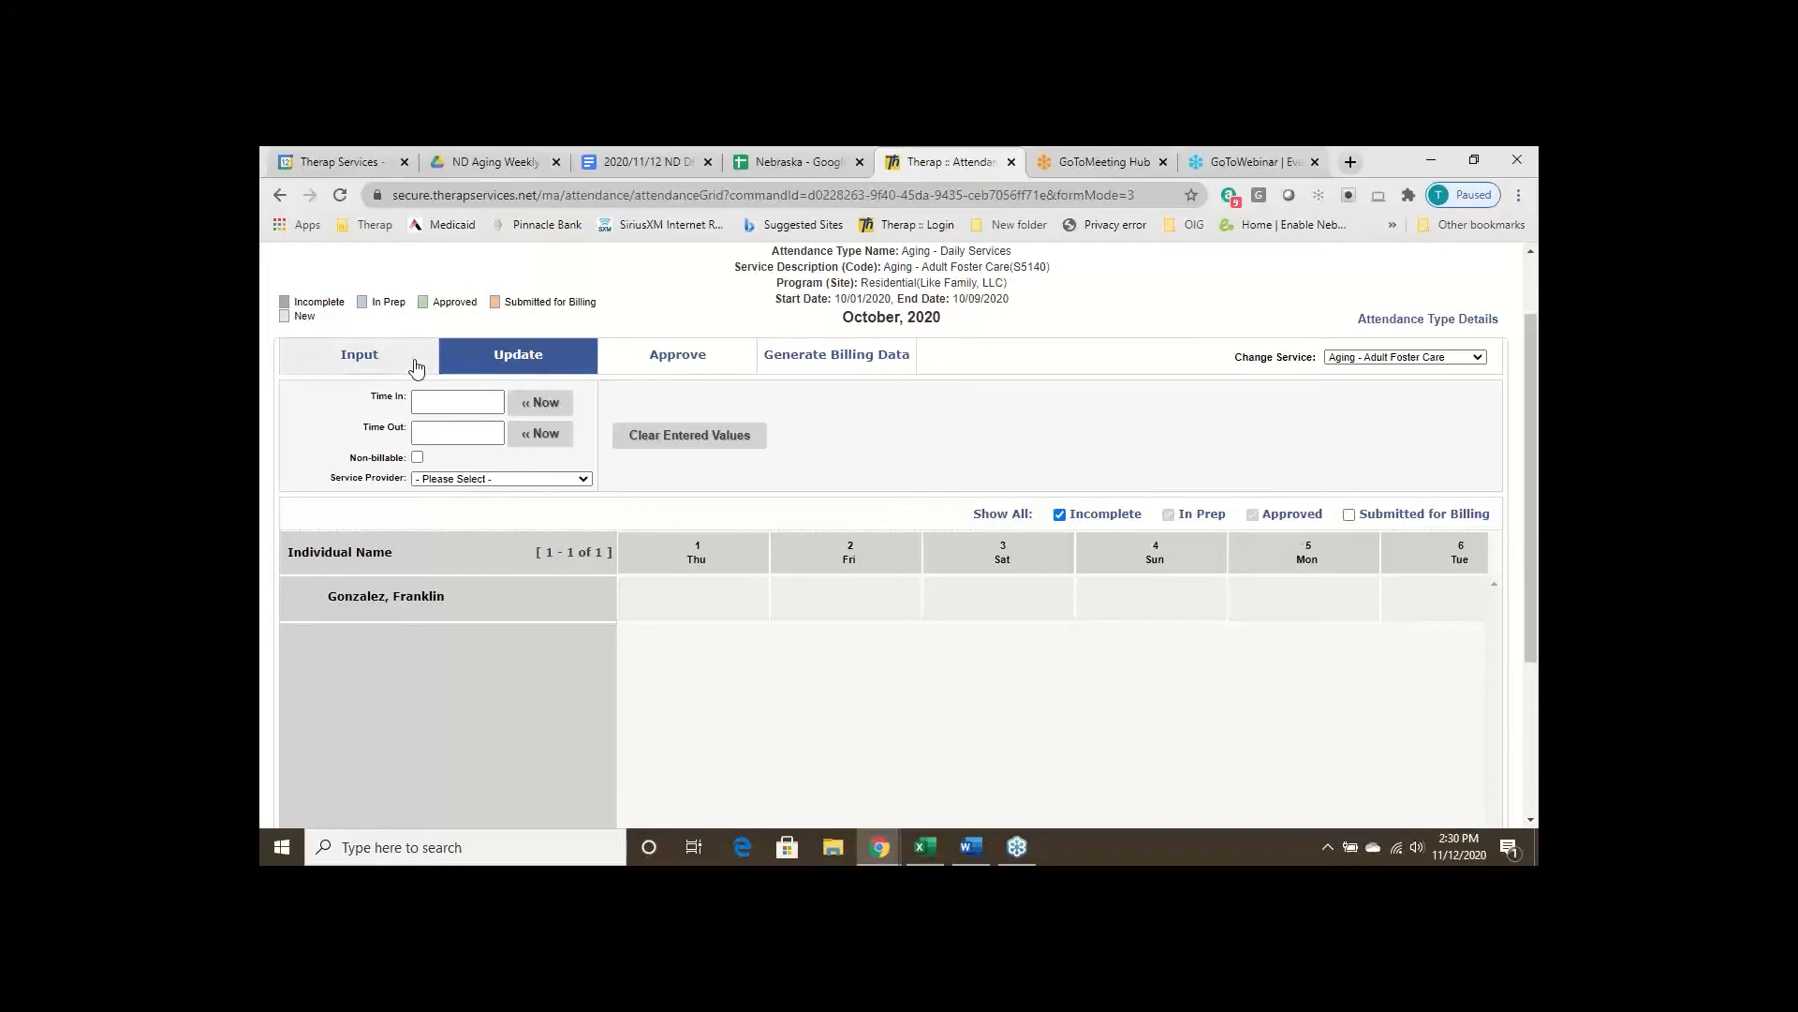
left_click(366, 358)
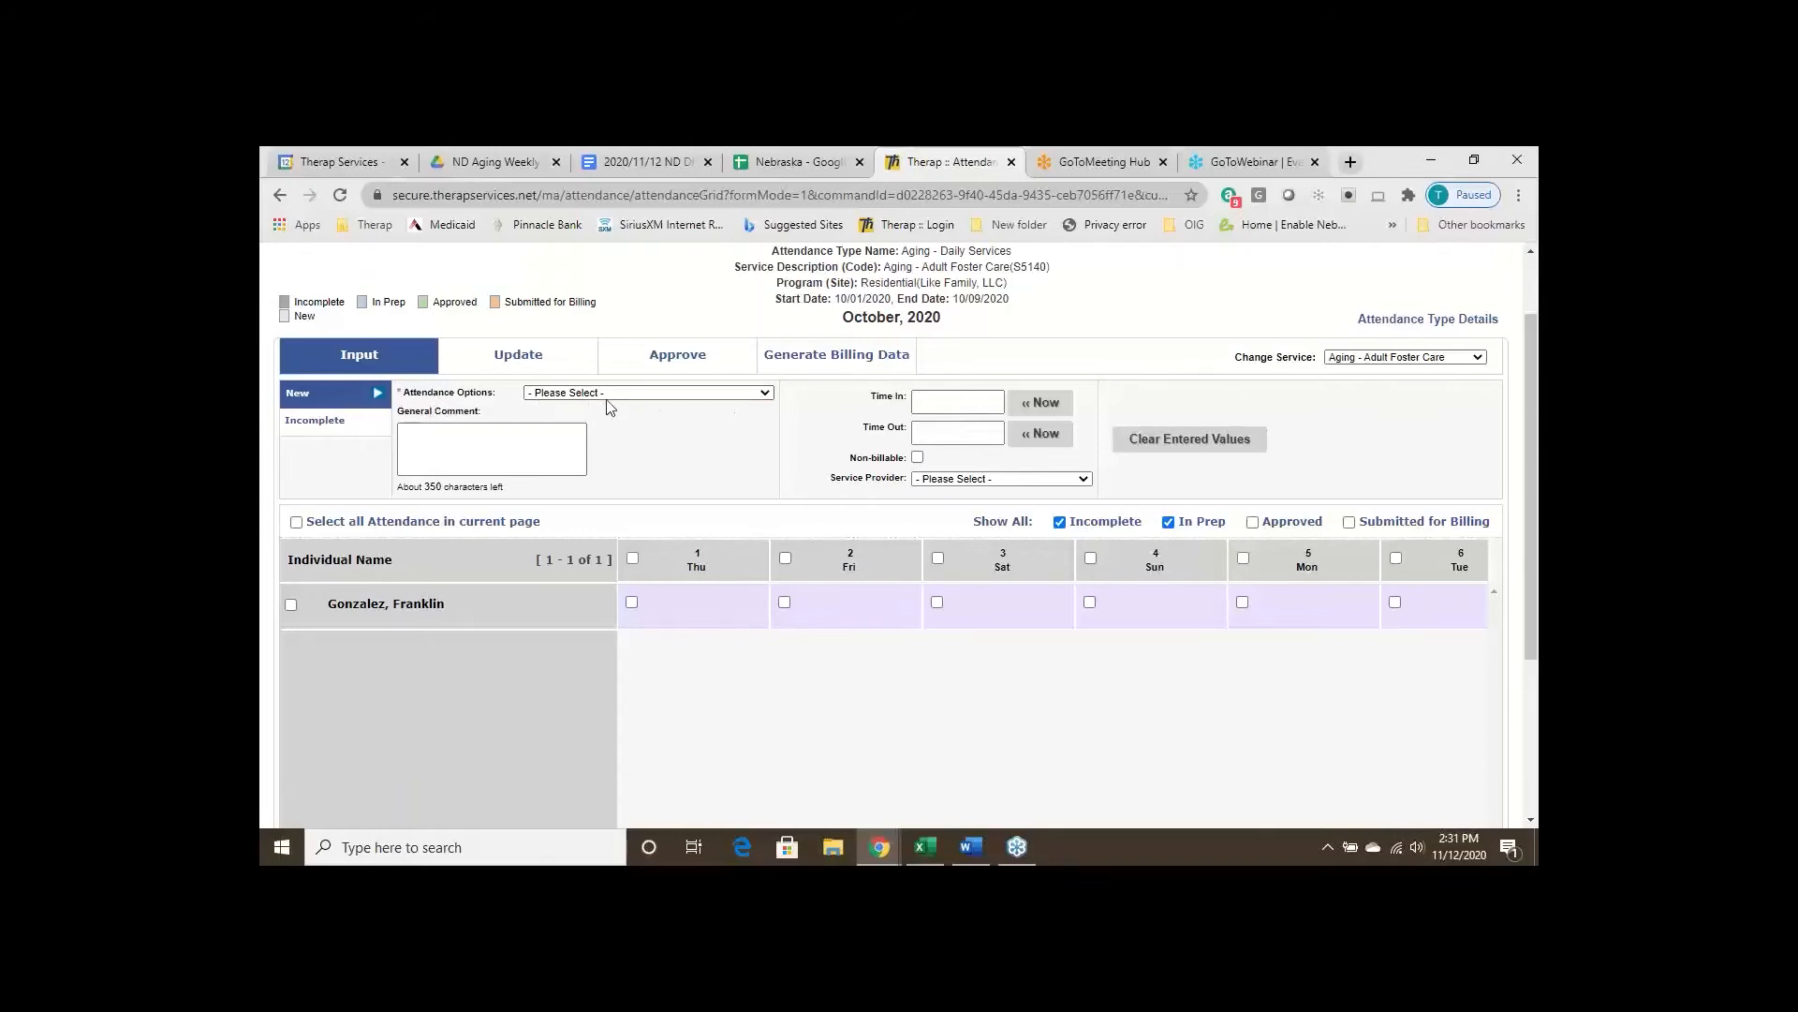
left_click(767, 393)
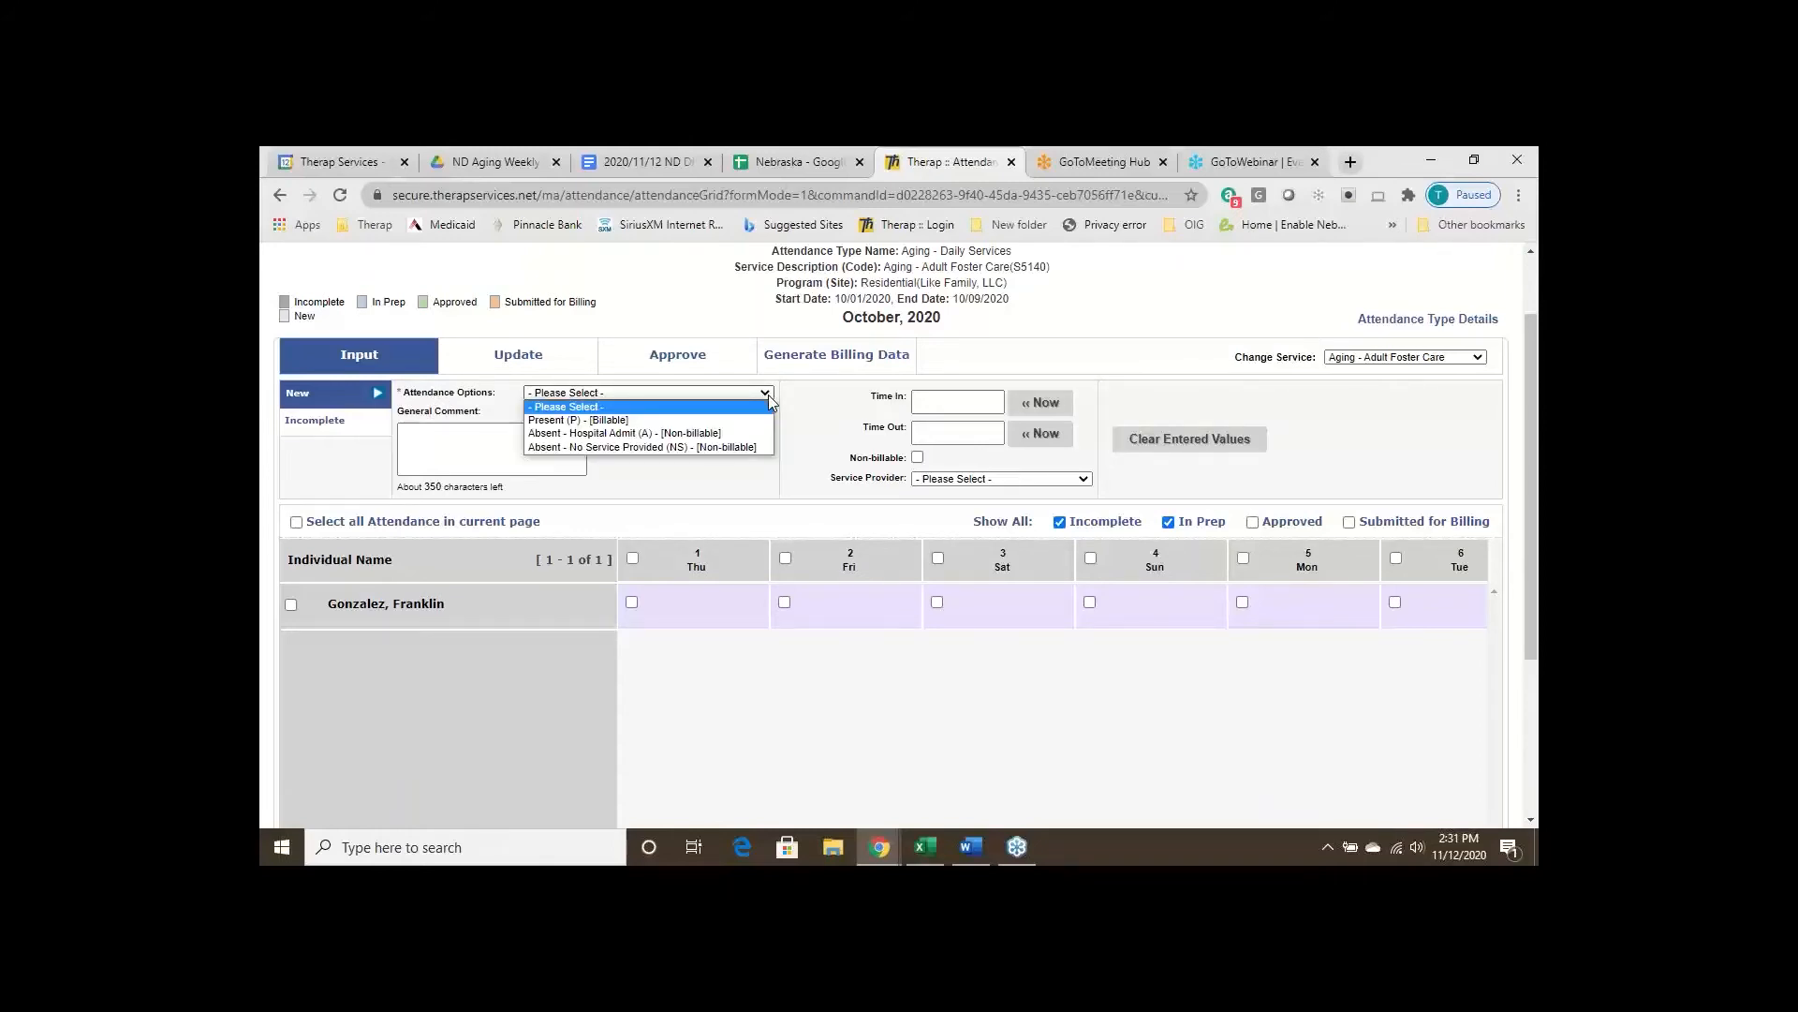
left_click(610, 423)
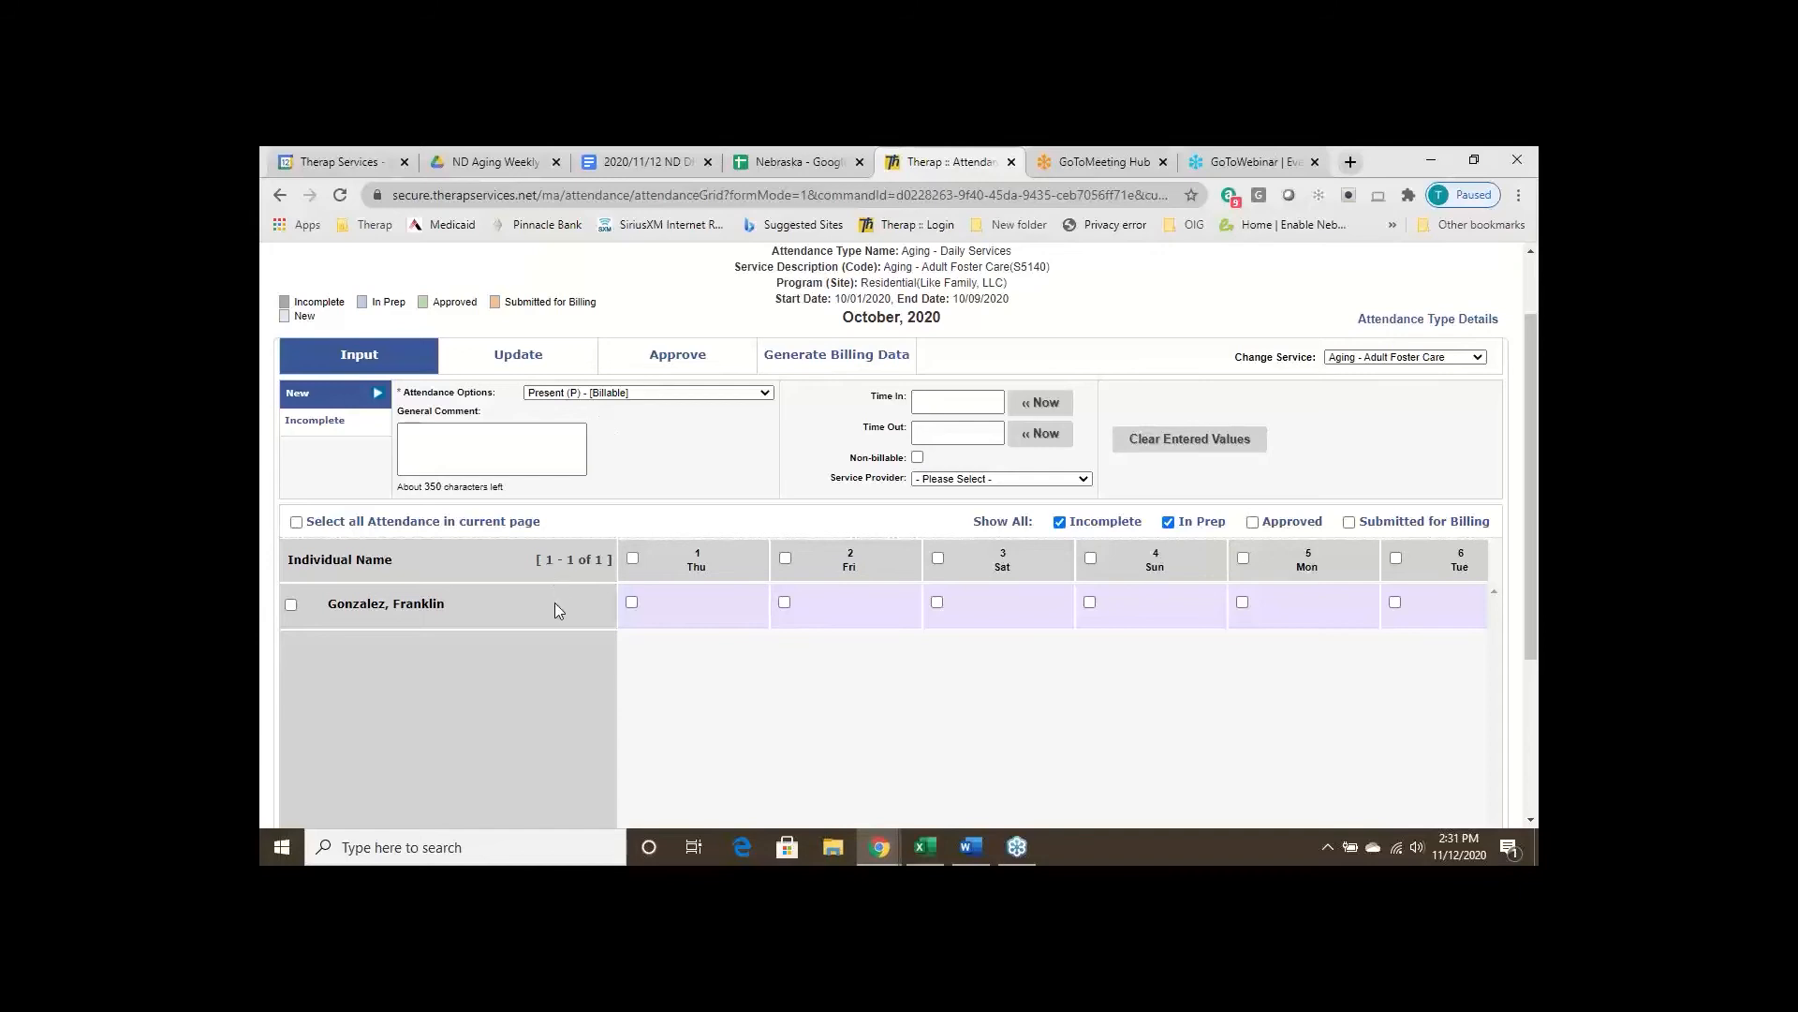
left_click(653, 621)
left_click(633, 558)
left_click(786, 604)
left_click(1243, 602)
left_click(1395, 603)
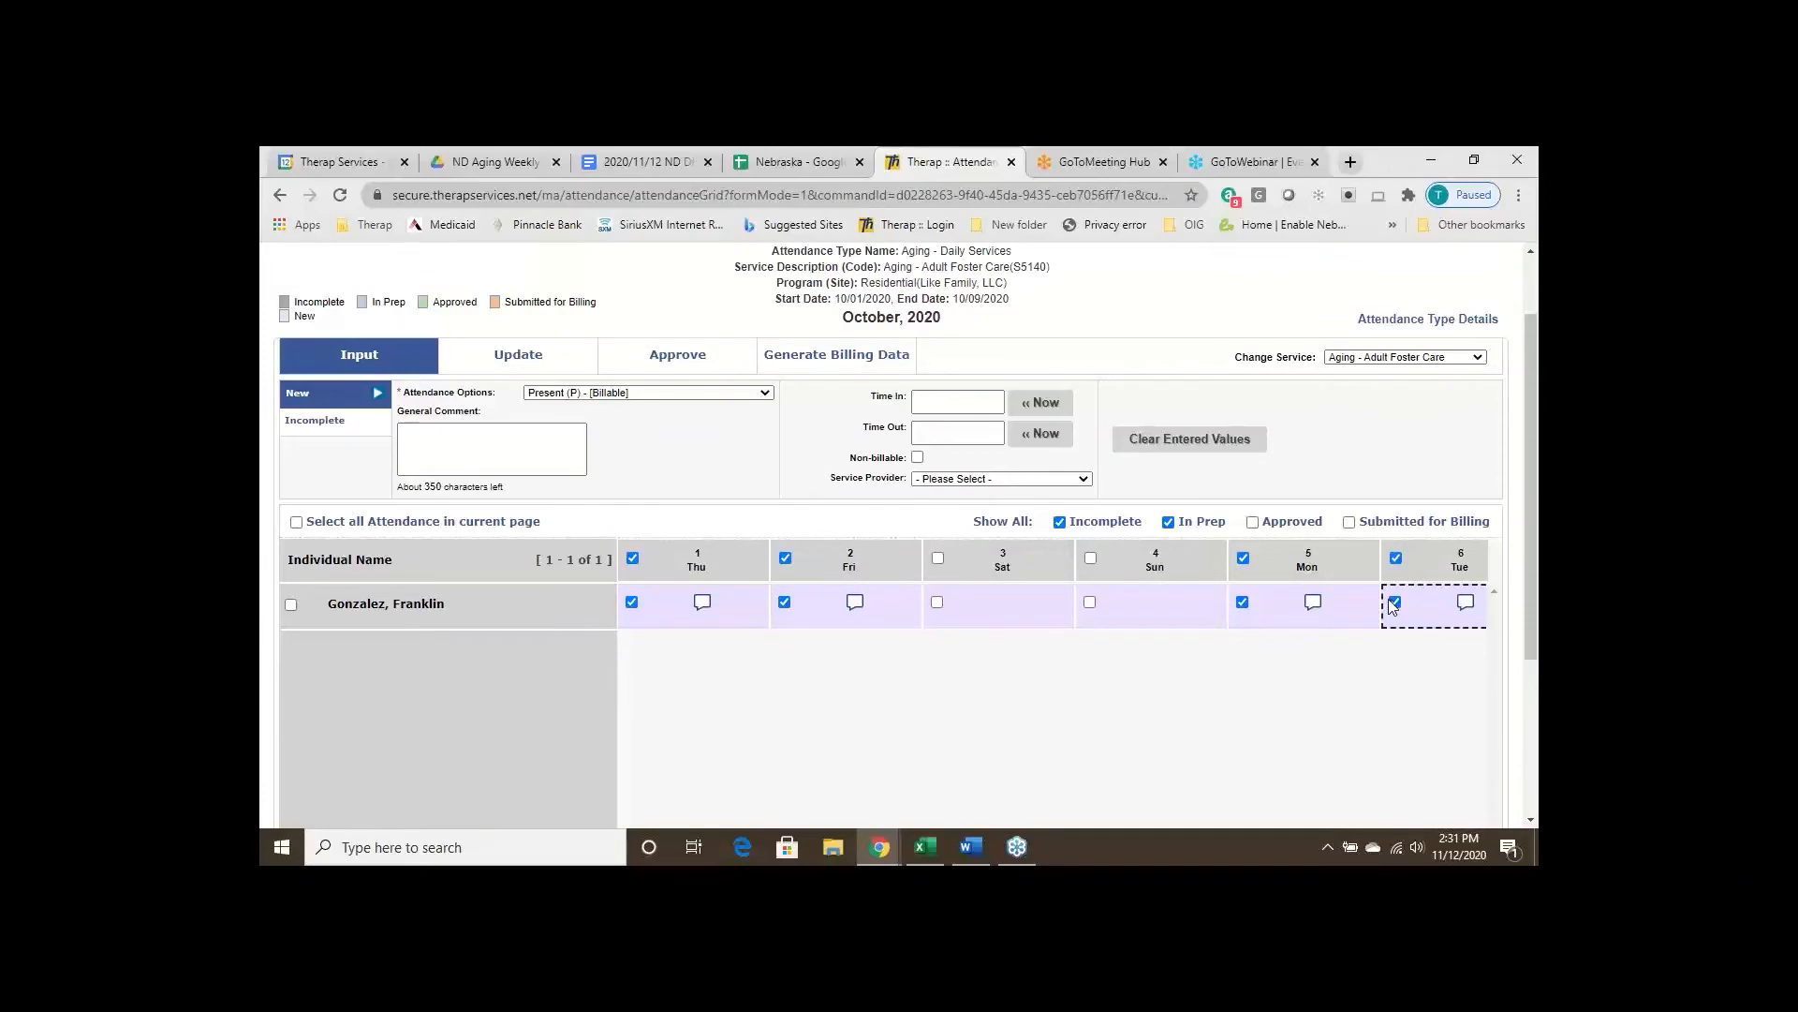
scroll(1349, 726, "down", 2)
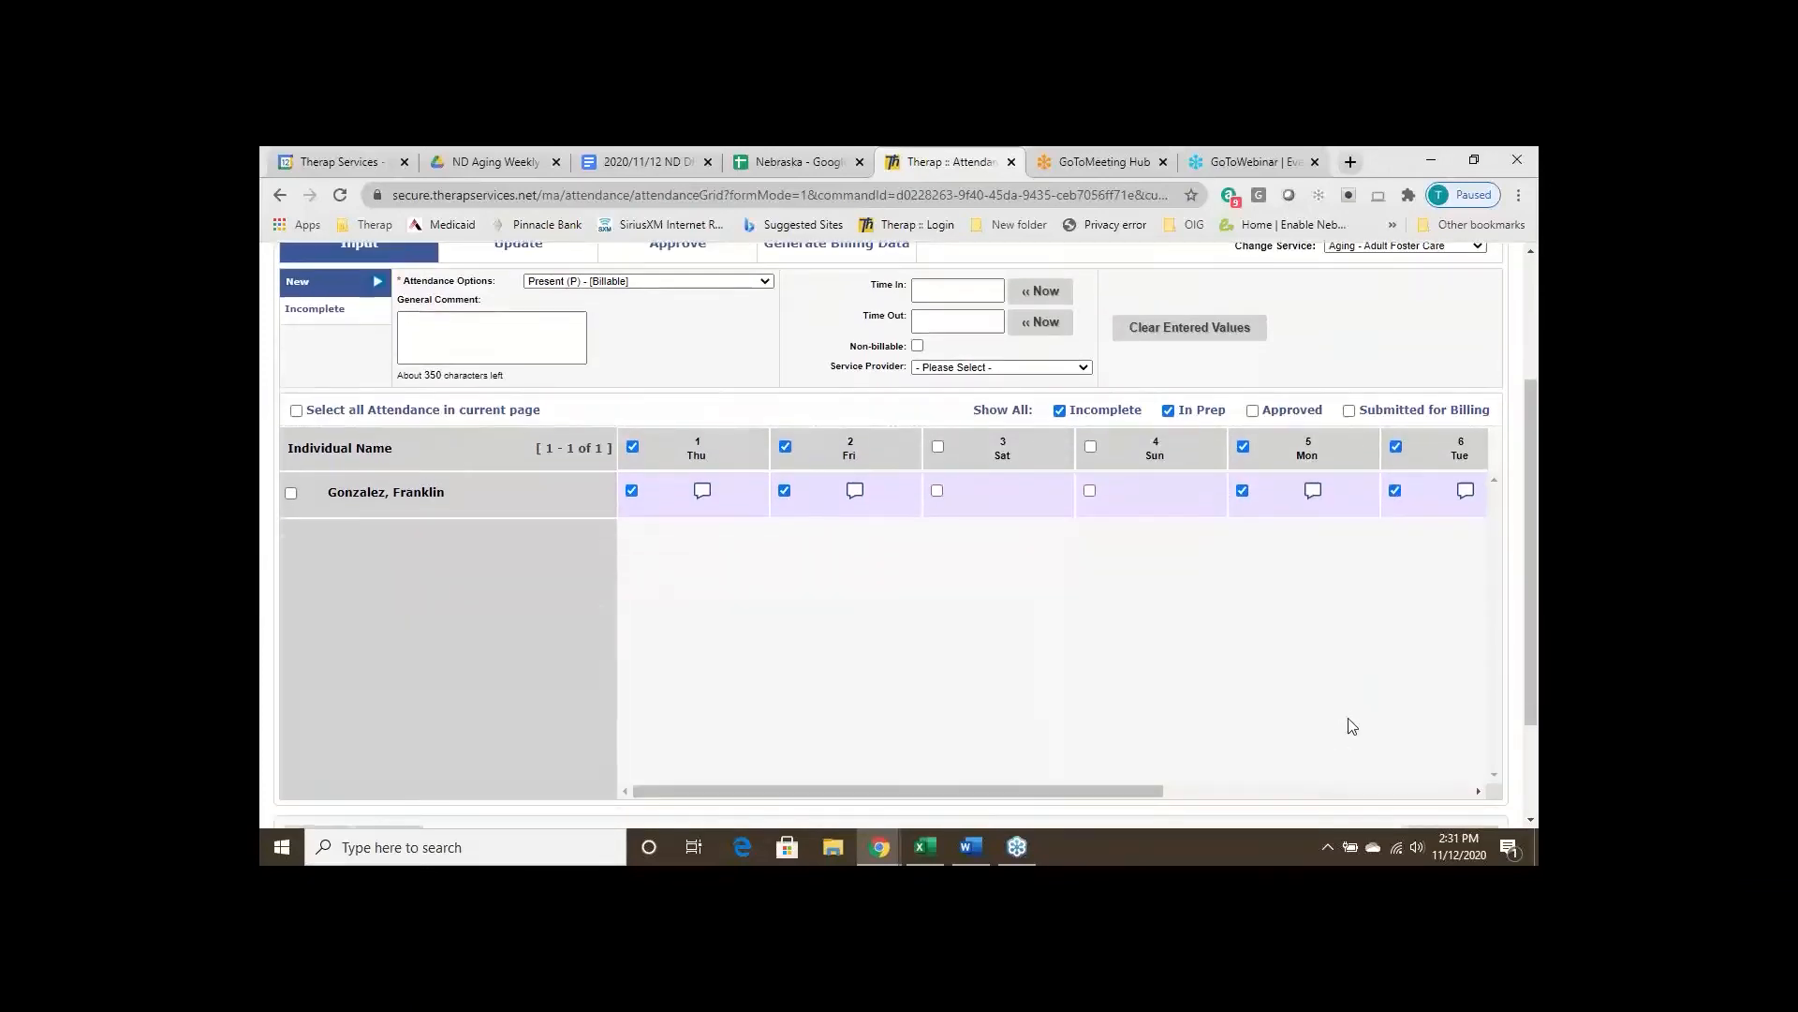
scroll(1352, 726, "down", 1)
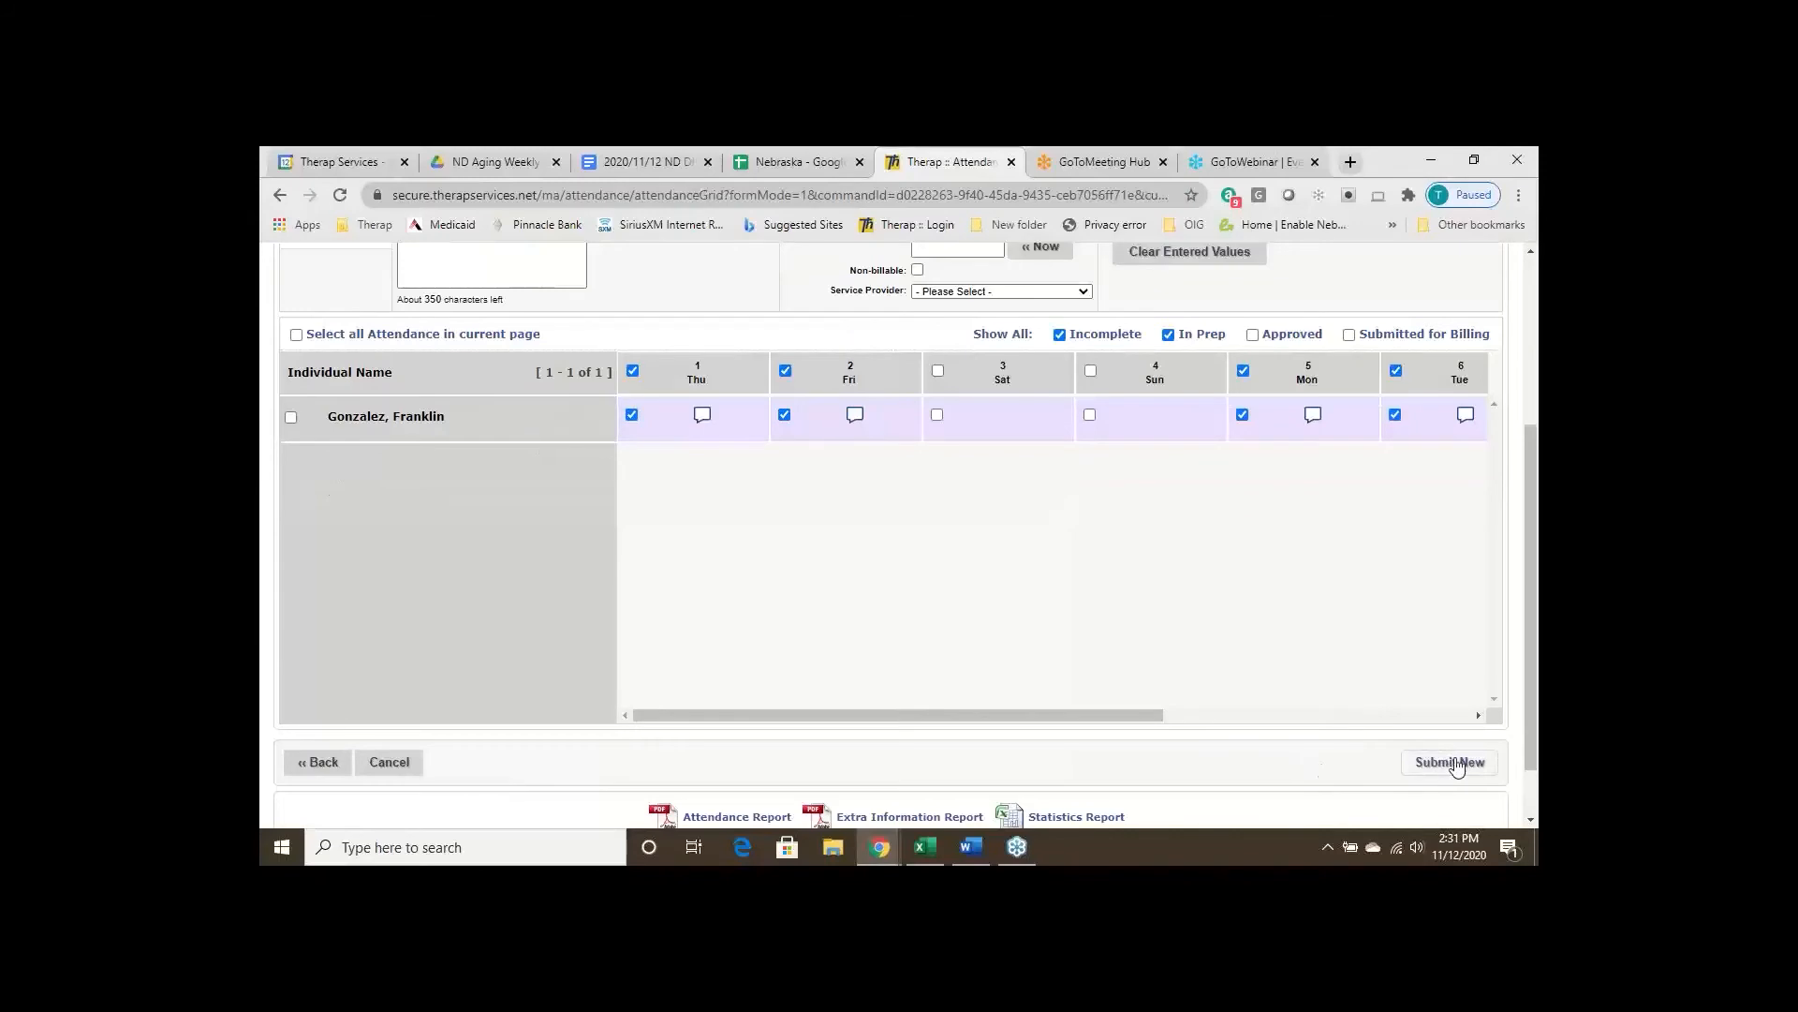
left_click(1450, 762)
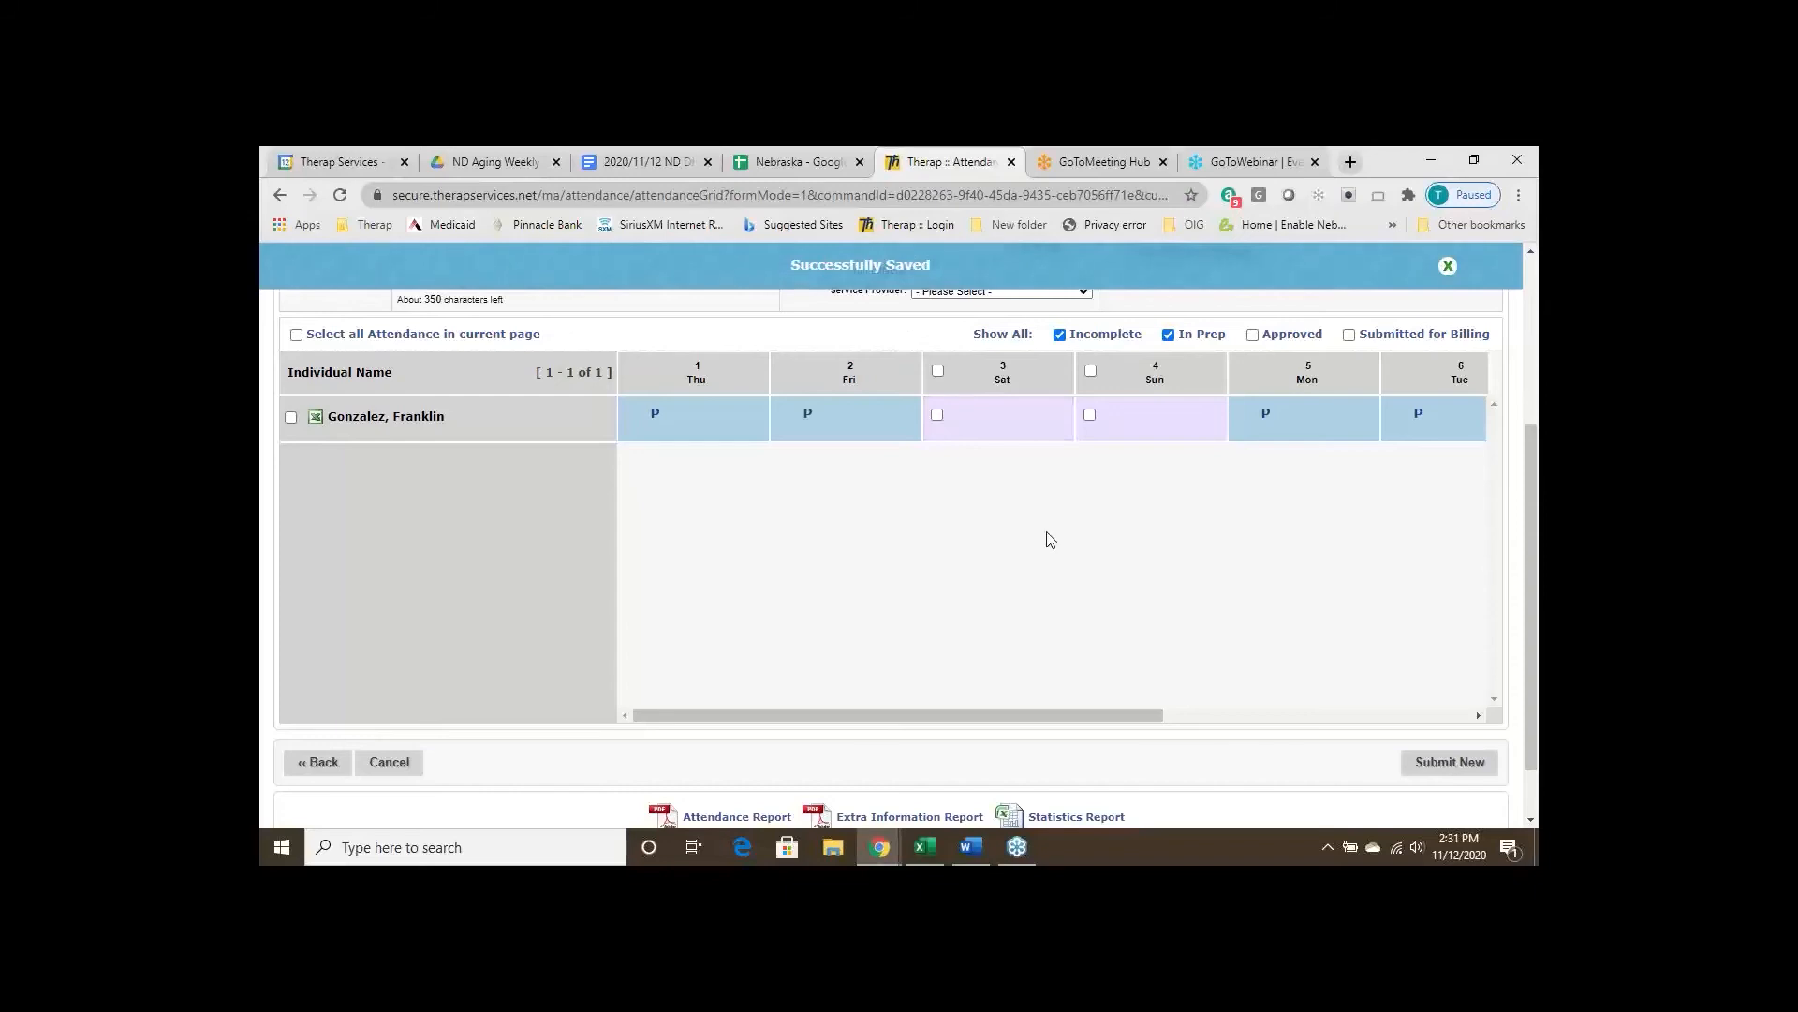
Delete the individual's saved attendance for Thursday, October 1, and confirm the deletion
scroll(1046, 530, "up", 1)
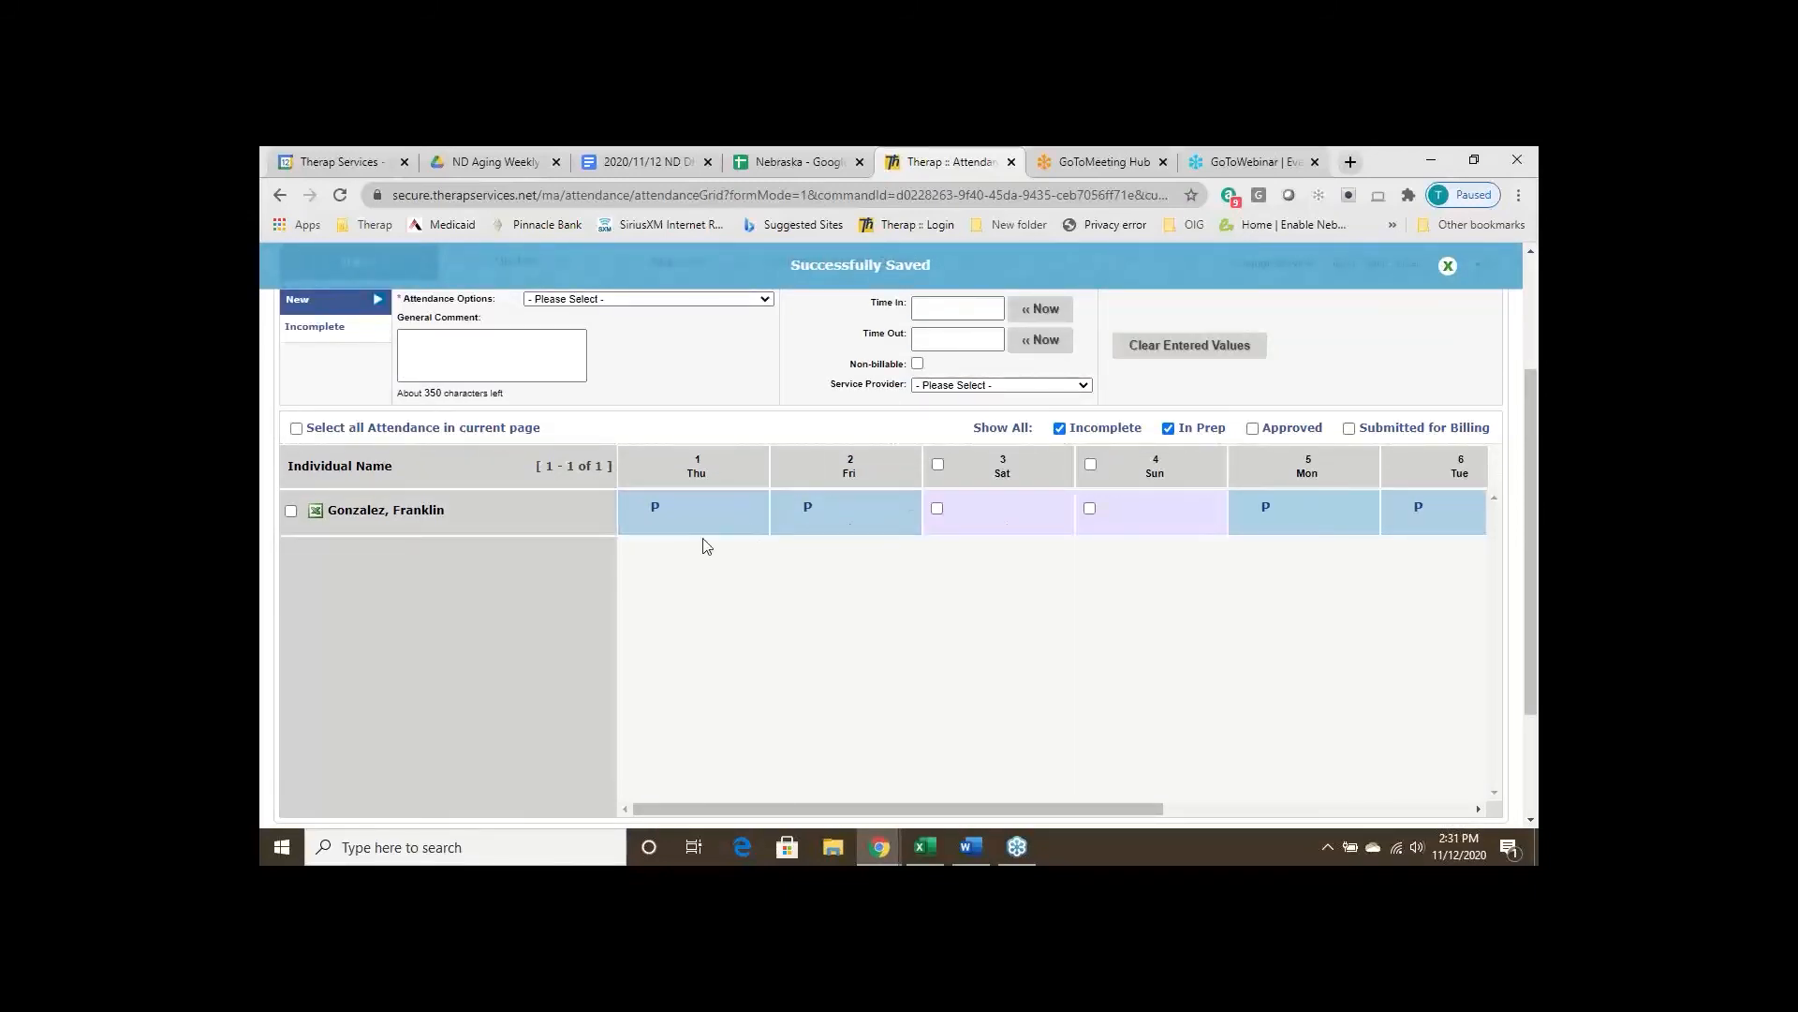
scroll(698, 548, "up", 1)
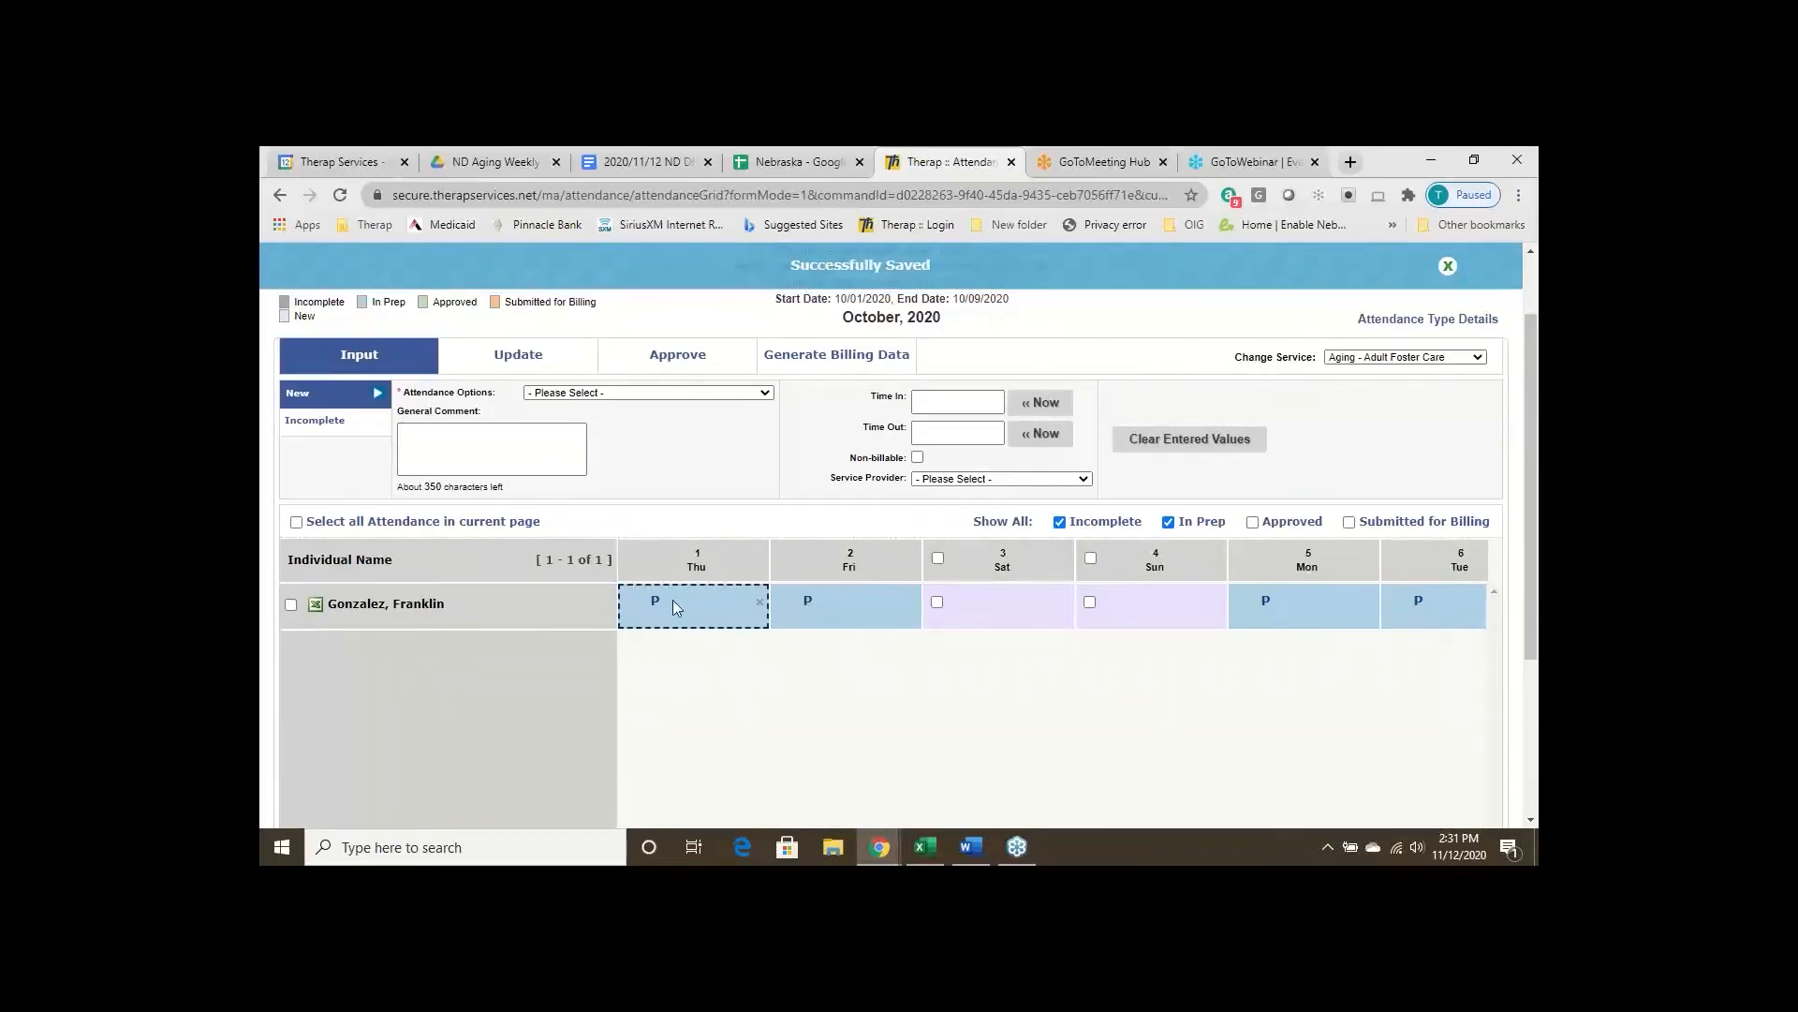
left_click(760, 604)
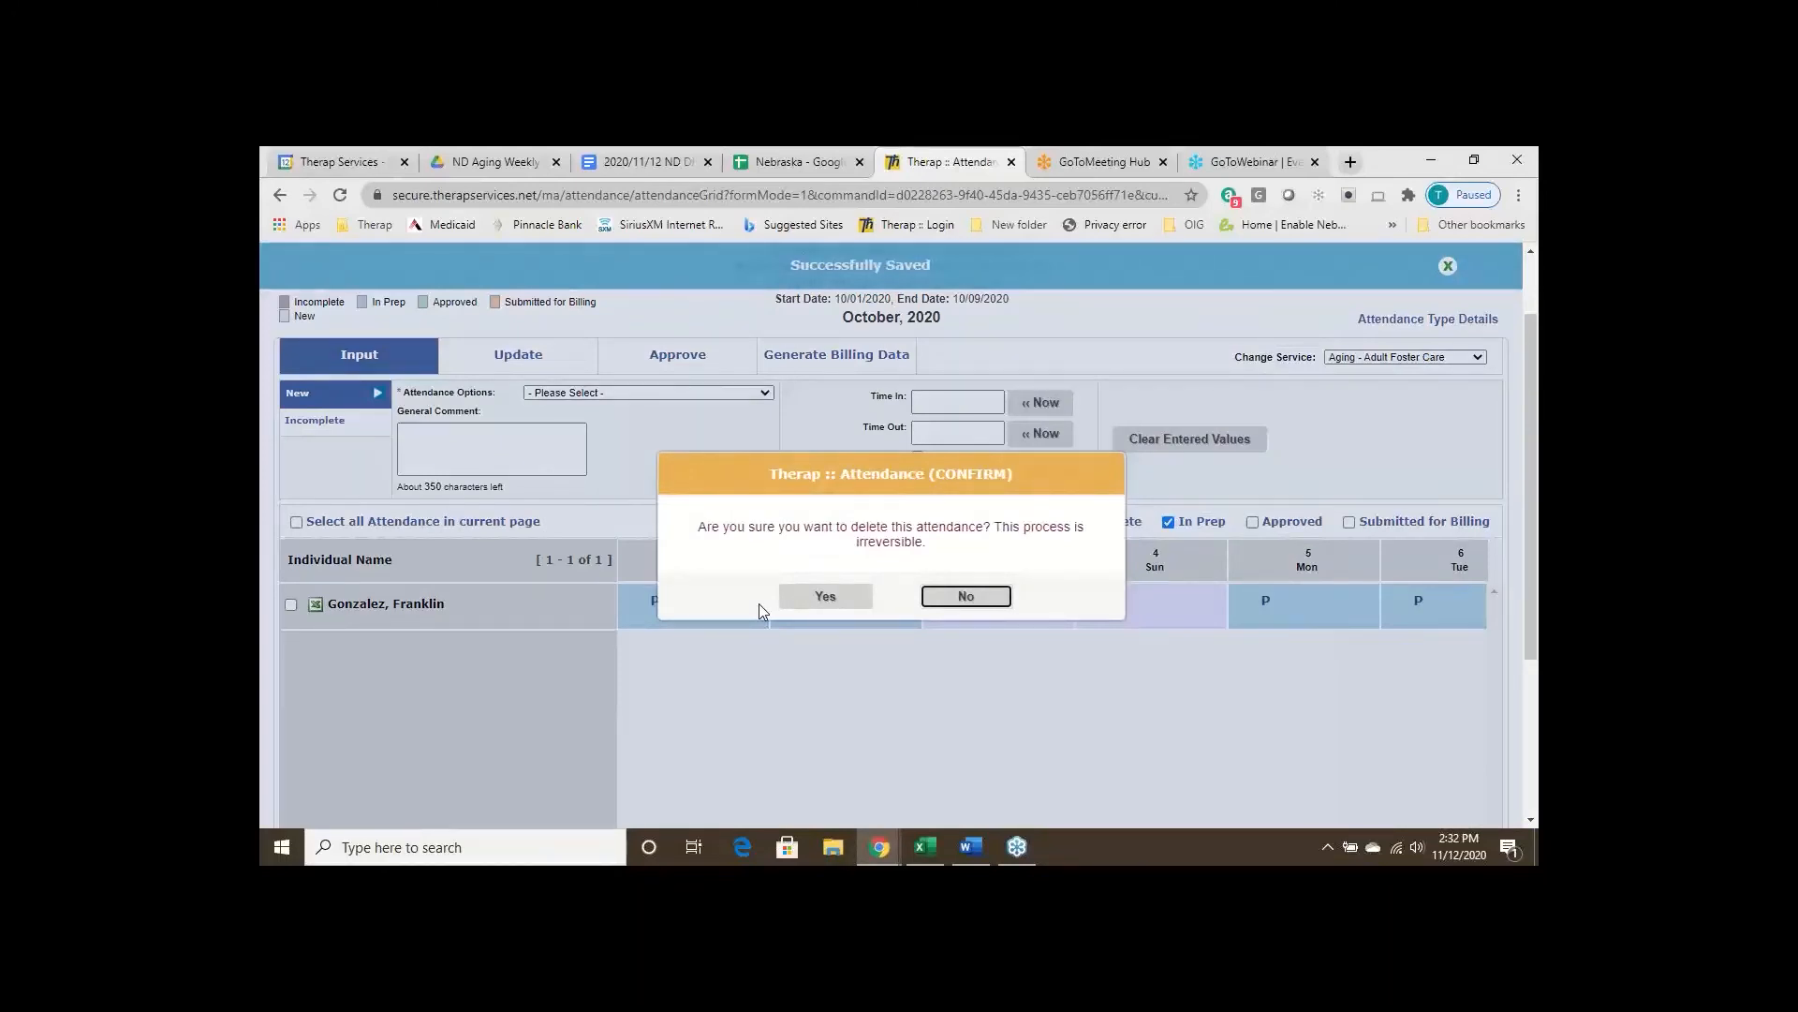
left_click(824, 596)
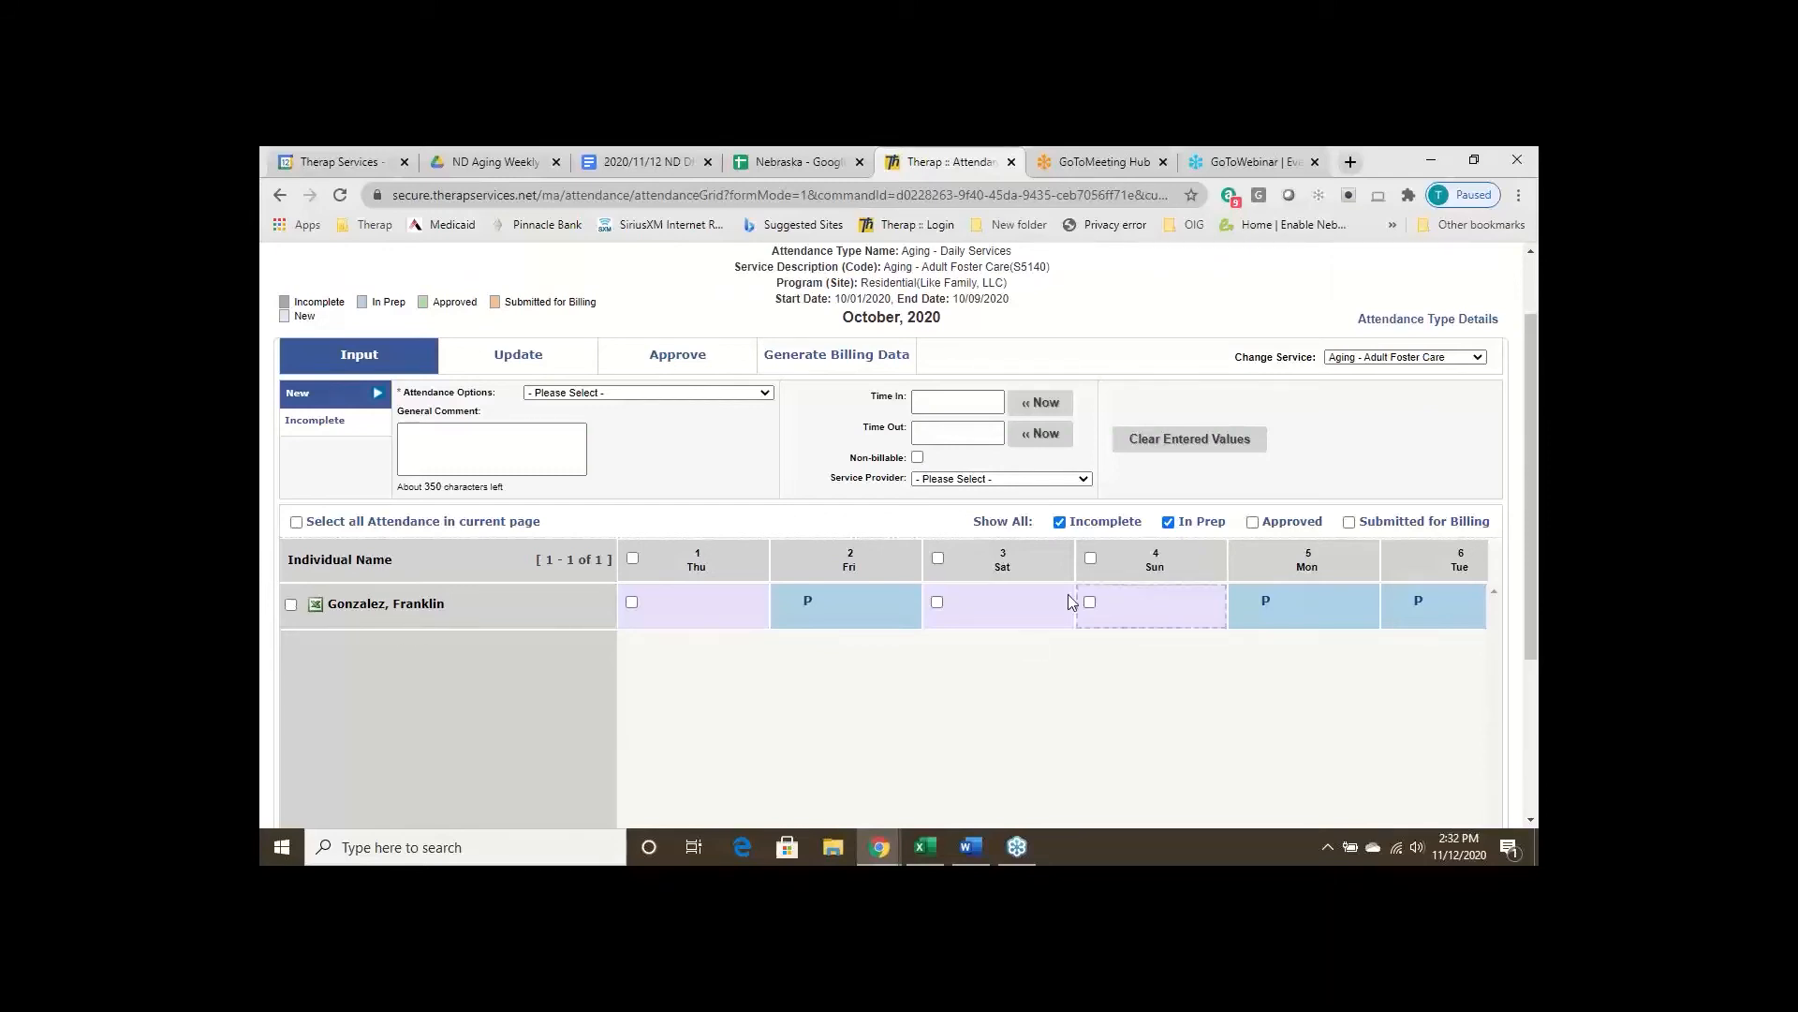
Select all remaining empty days on the current page, mark them Present (P) - [Billable], and submit the new attendance
left_click(296, 523)
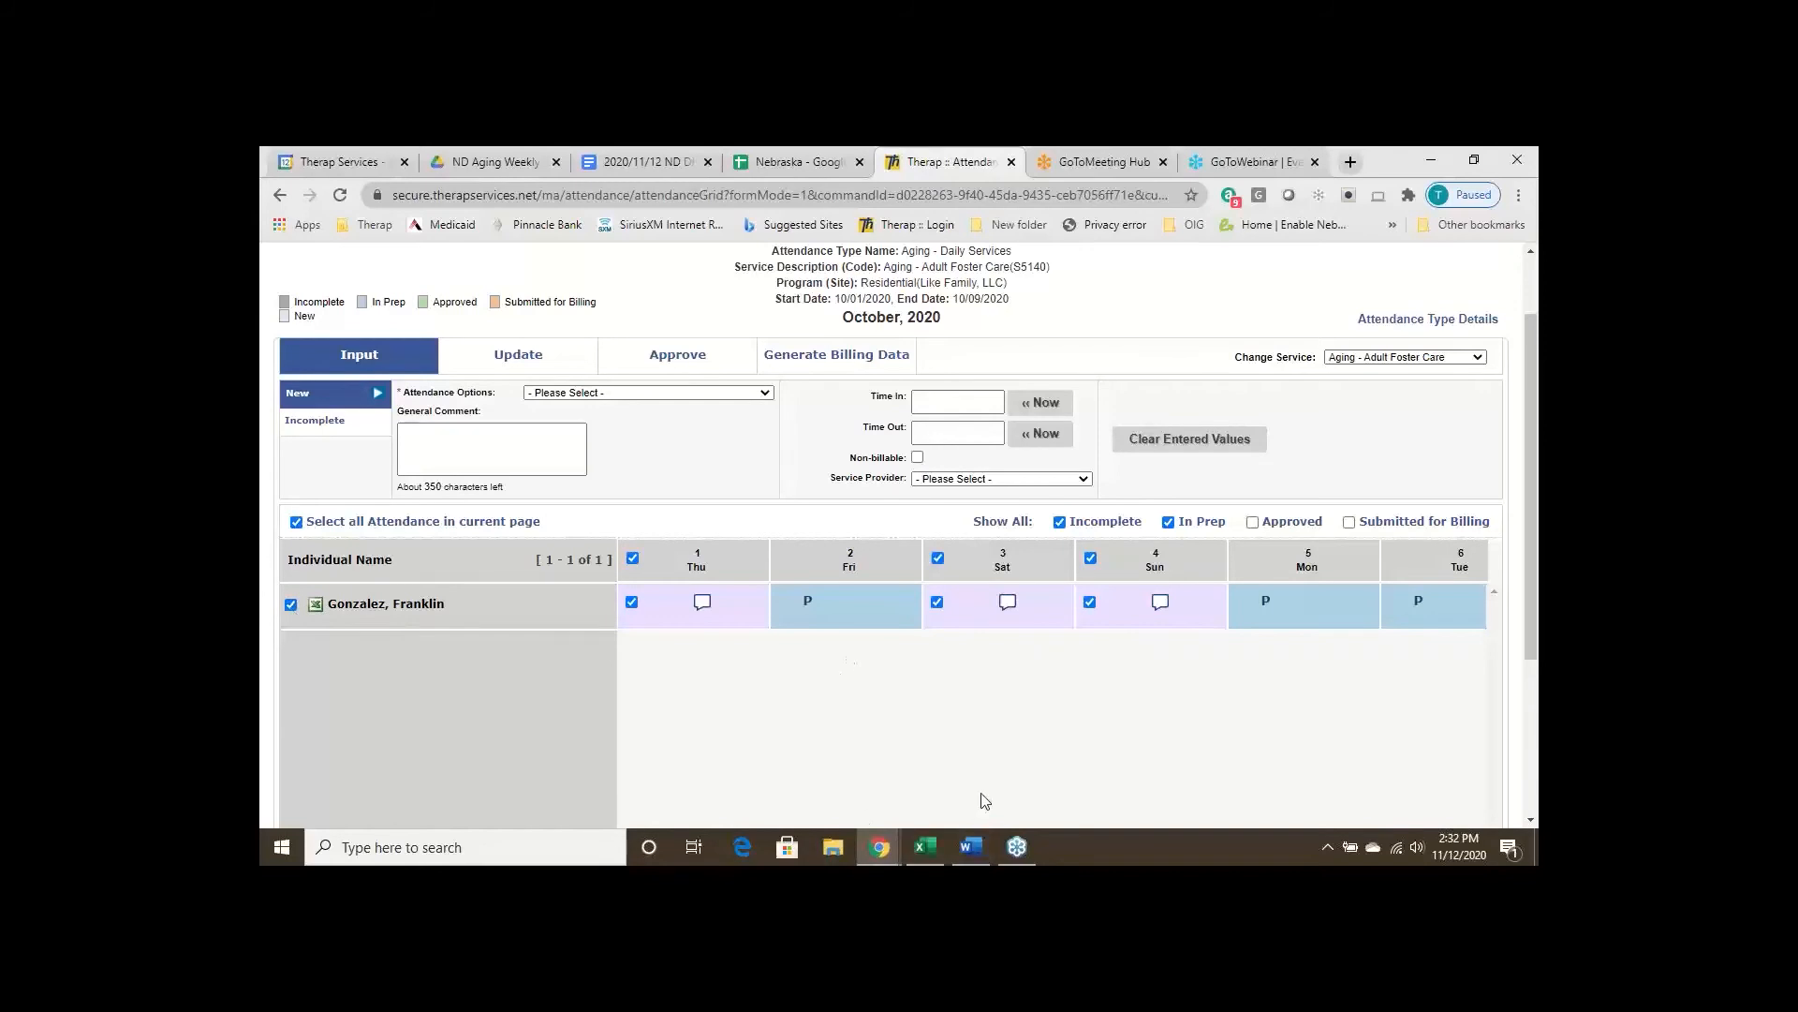
scroll(984, 796, "down", 1)
left_click_drag(941, 804, 885, 811)
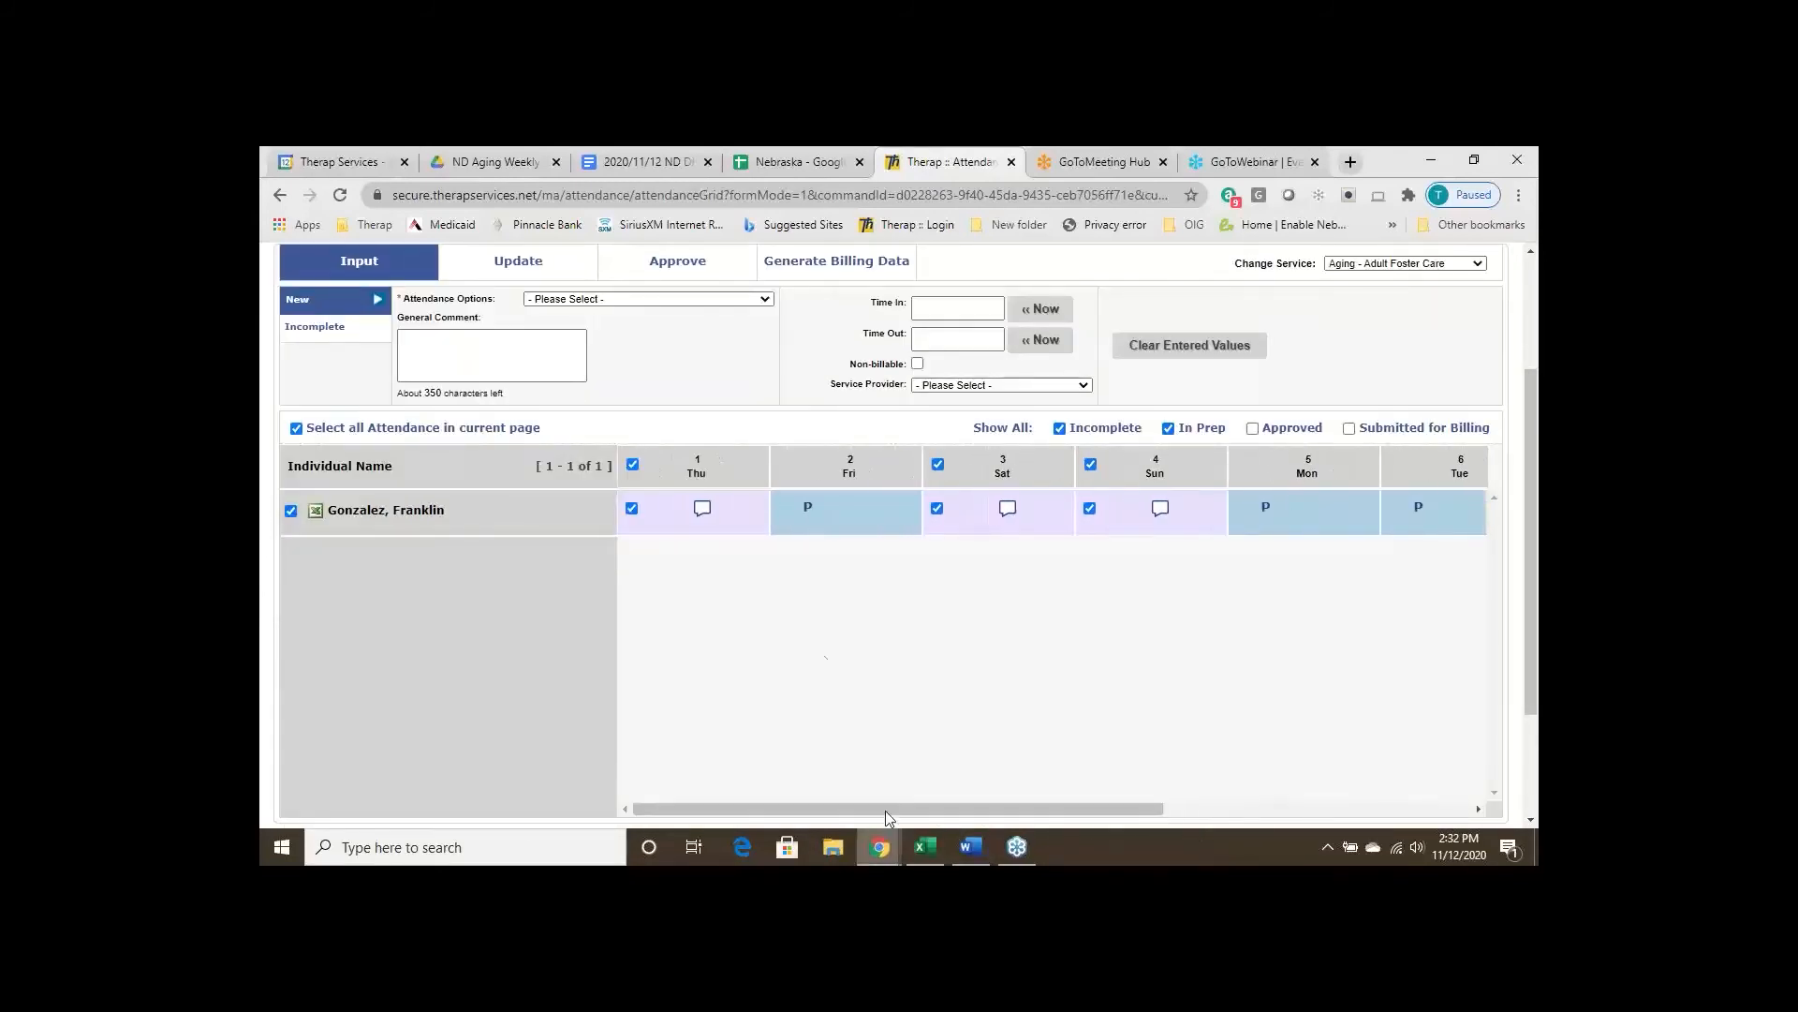
scroll(803, 634, "up", 1)
left_click(766, 392)
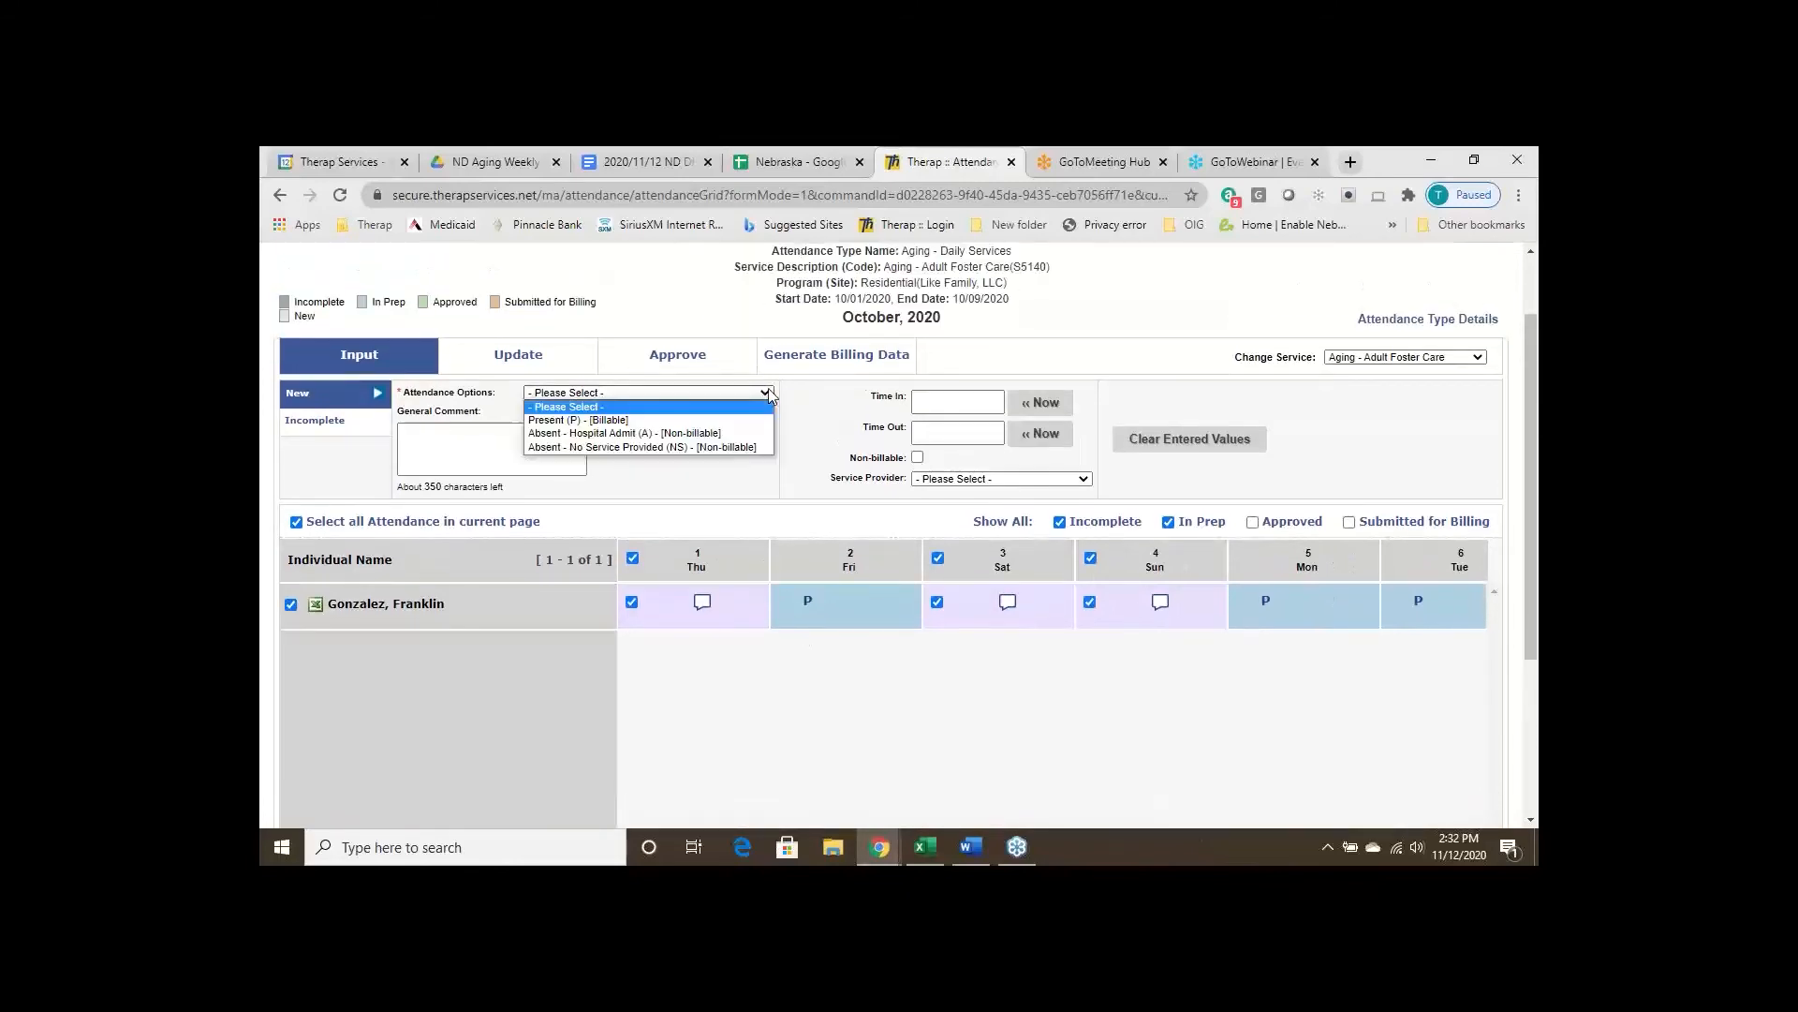
left_click(716, 420)
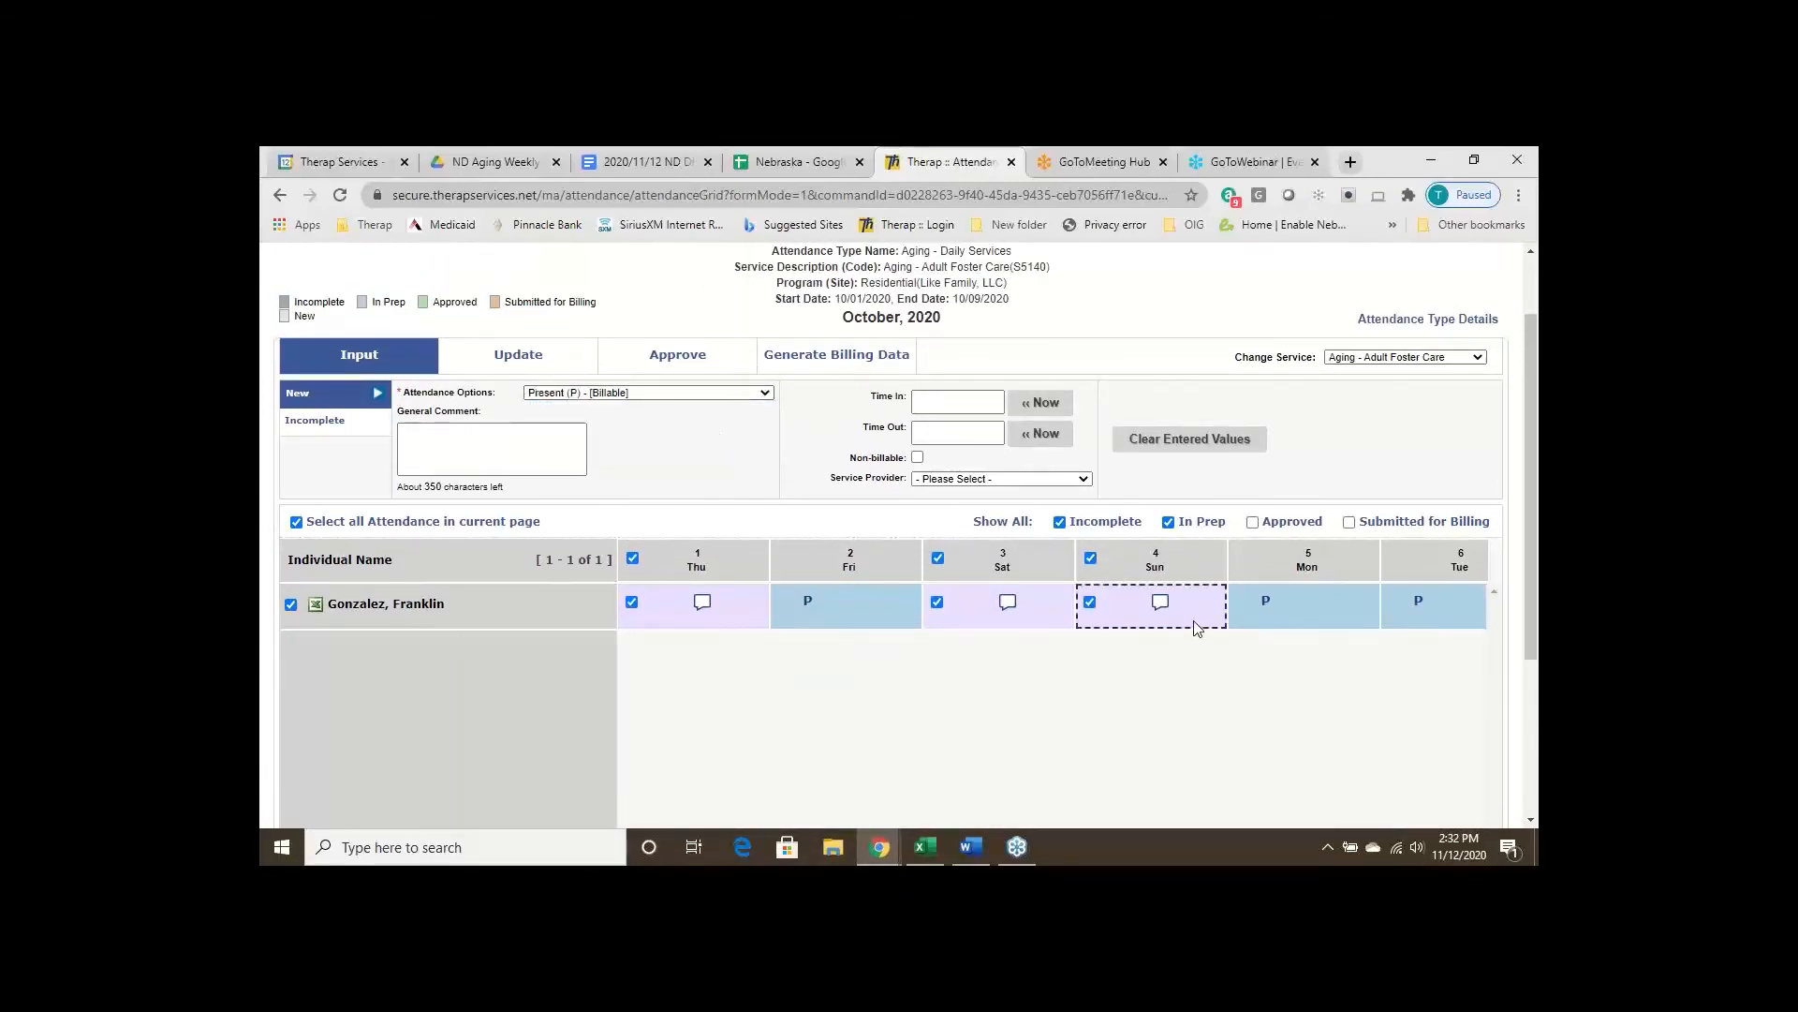
scroll(1189, 624, "down", 2)
left_click(1447, 763)
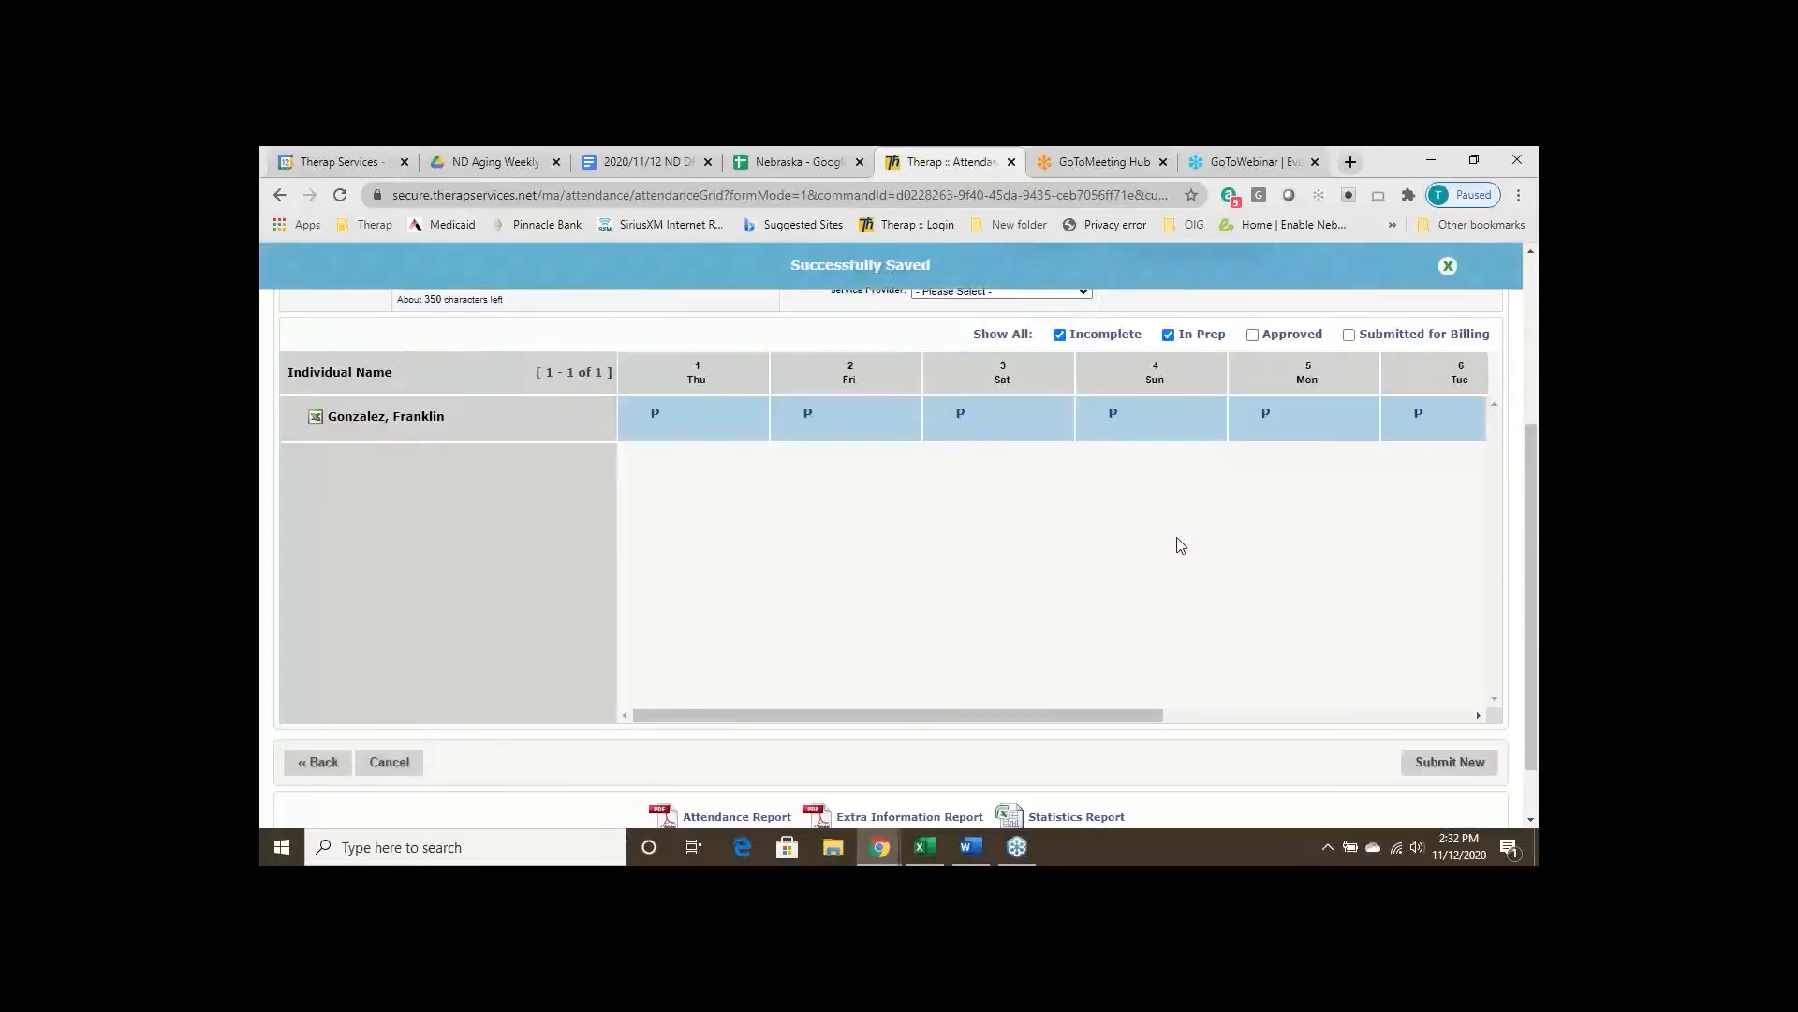
Approve all of the individual's adult foster care attendance on the current page
scroll(1180, 545, "up", 1)
left_click_drag(1113, 815, 1067, 810)
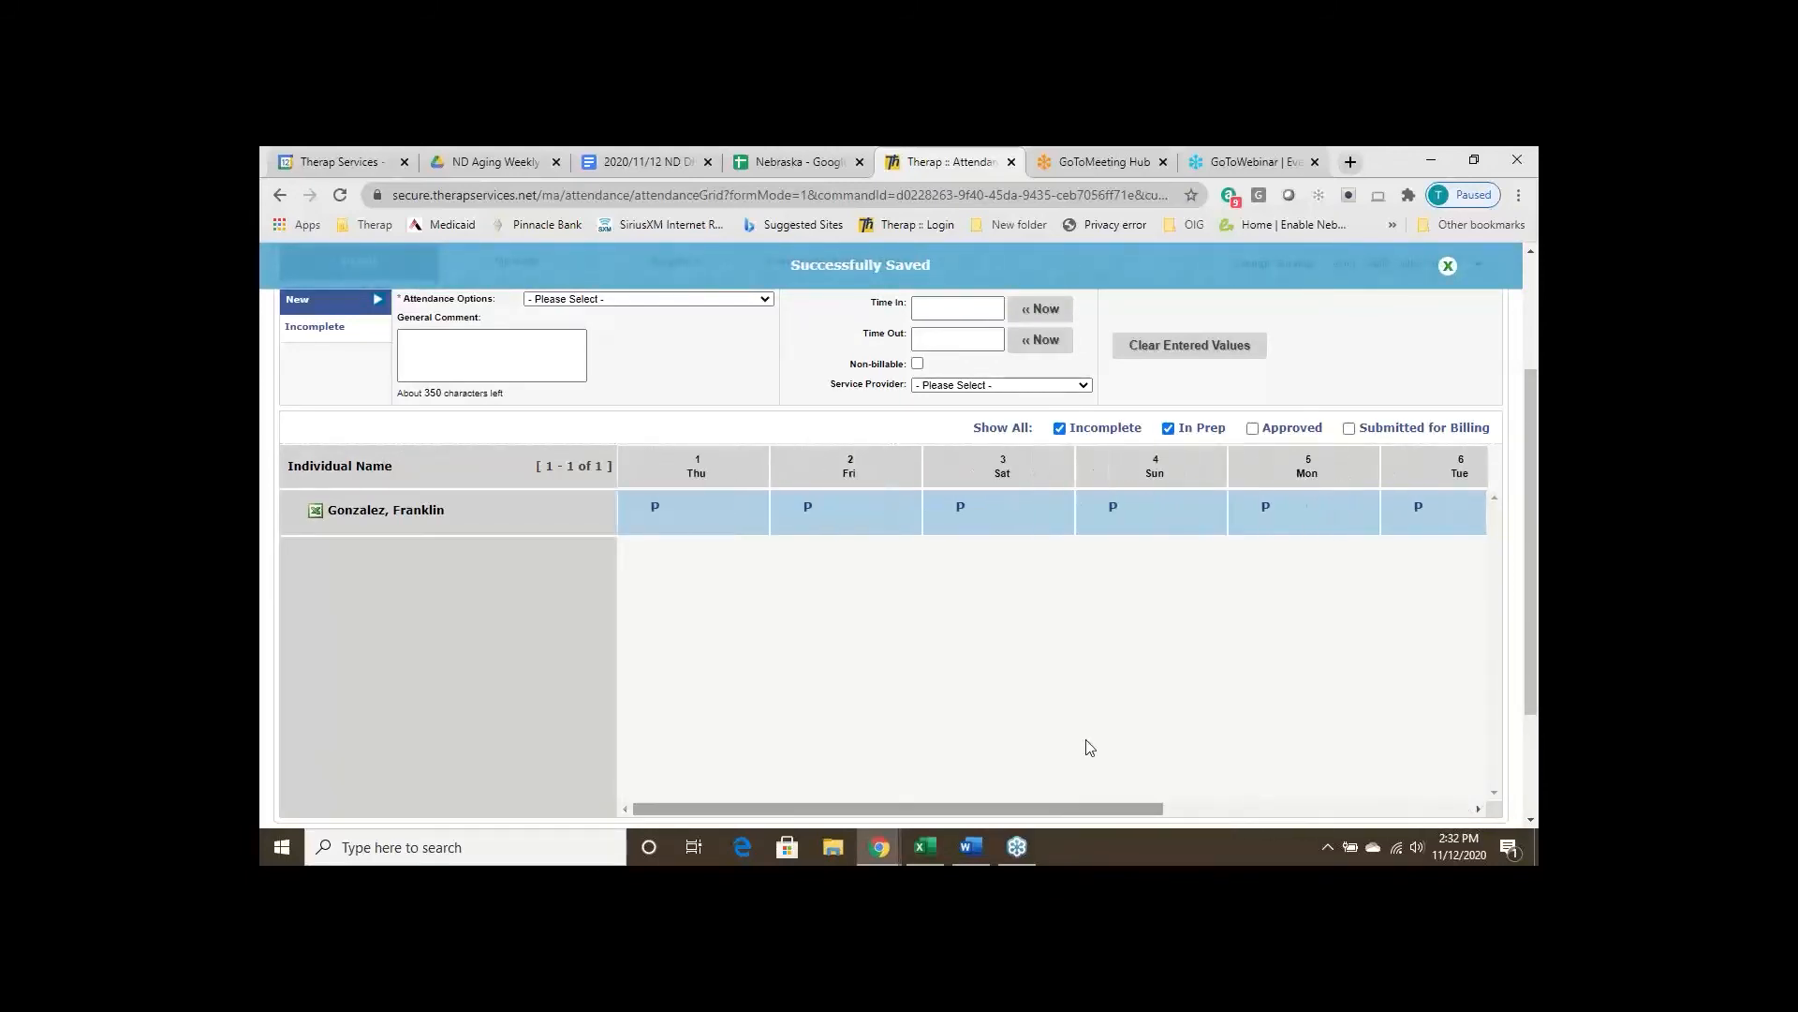
scroll(1114, 689, "up", 2)
left_click(1115, 689)
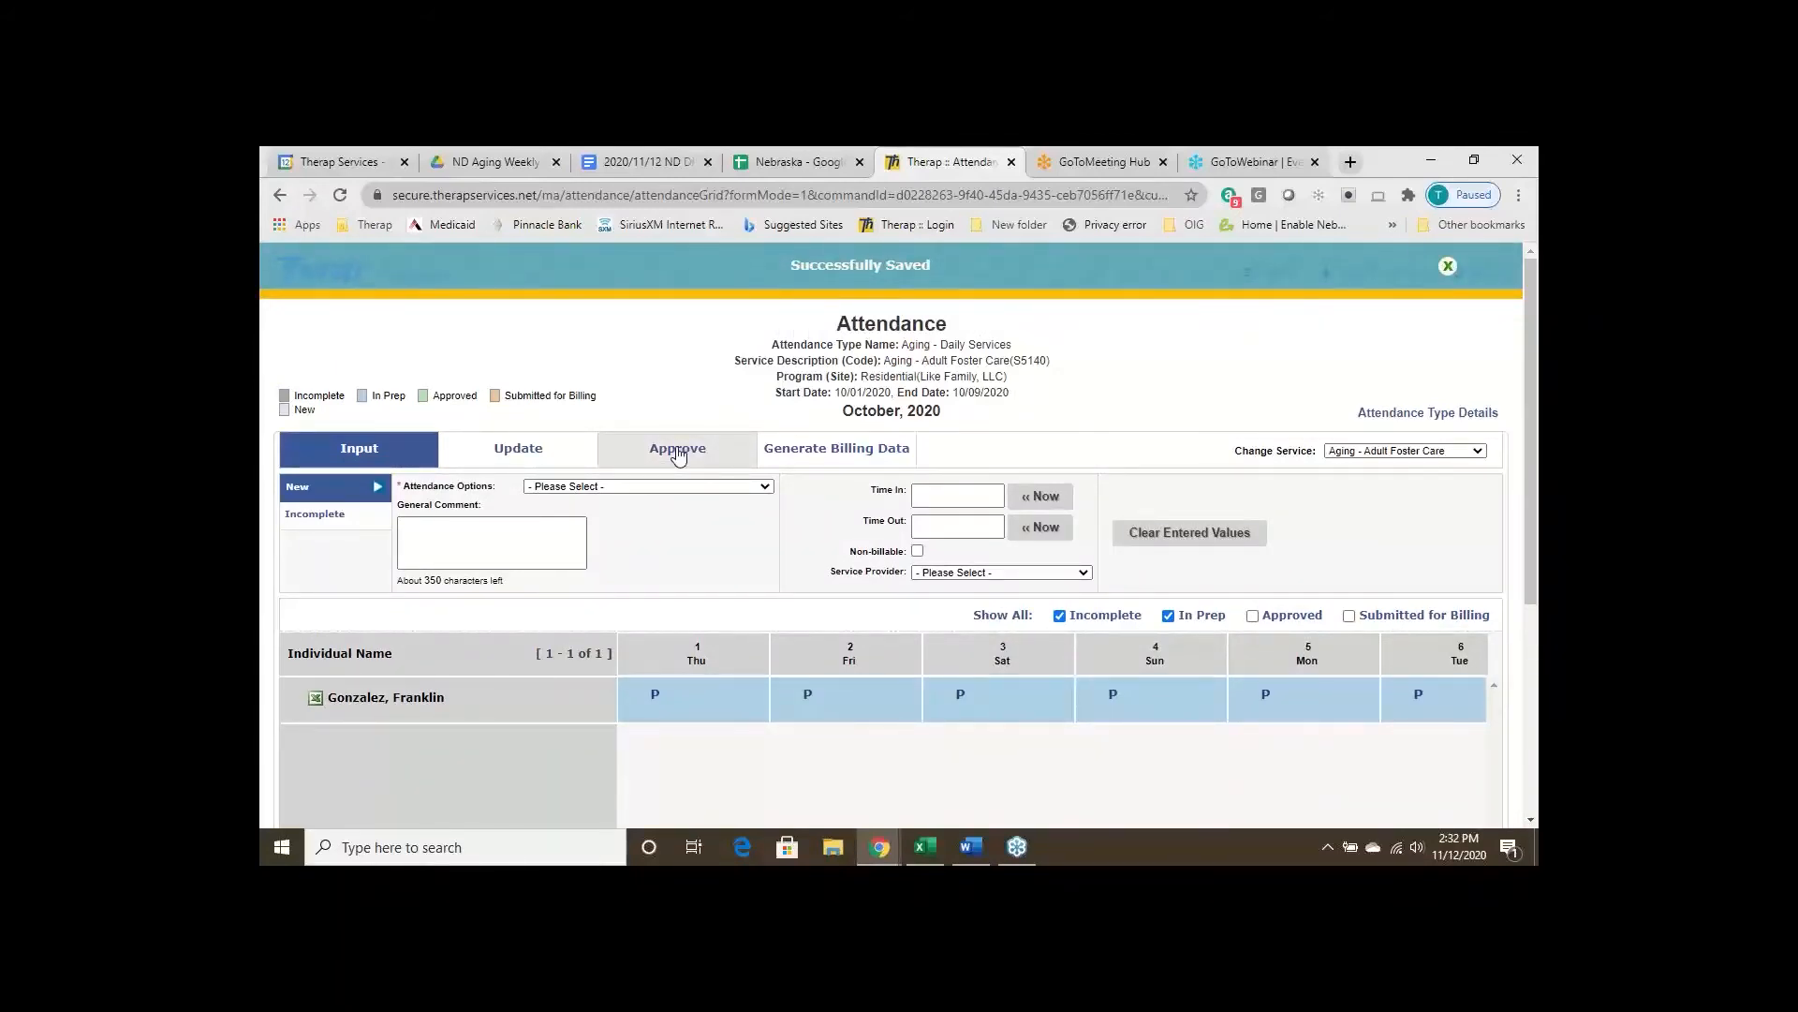
left_click(678, 454)
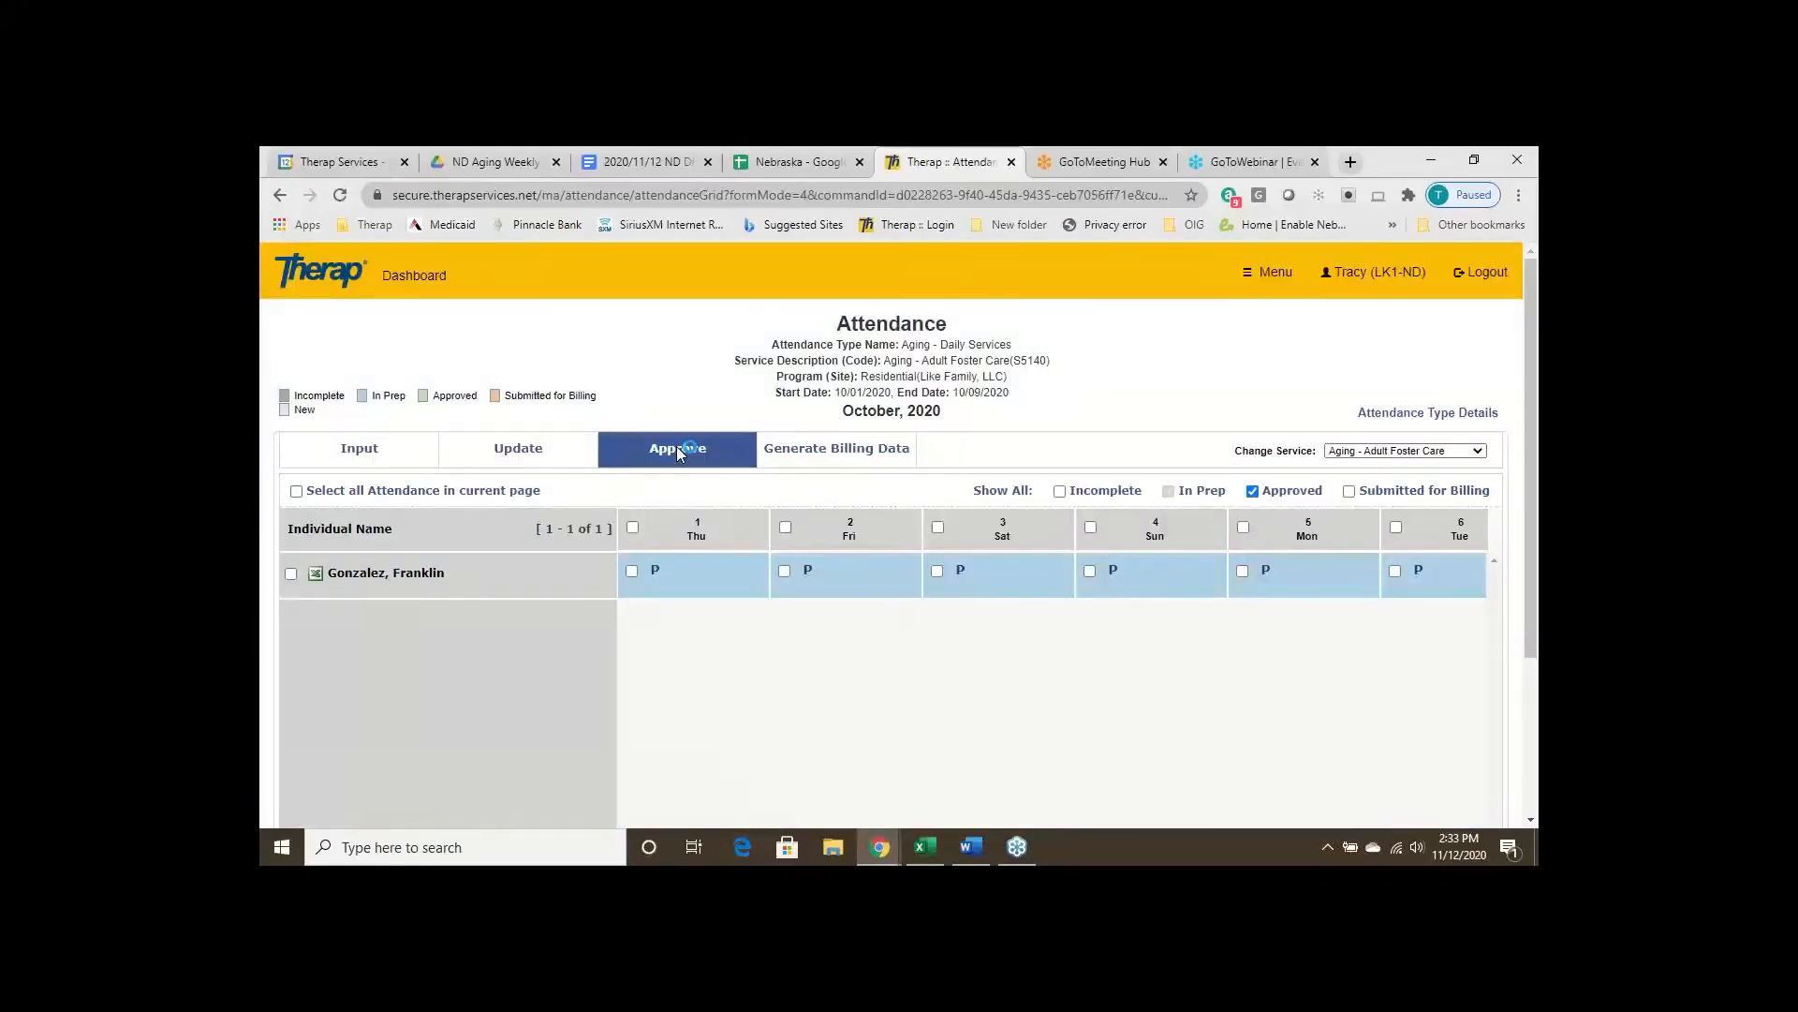
left_click(297, 494)
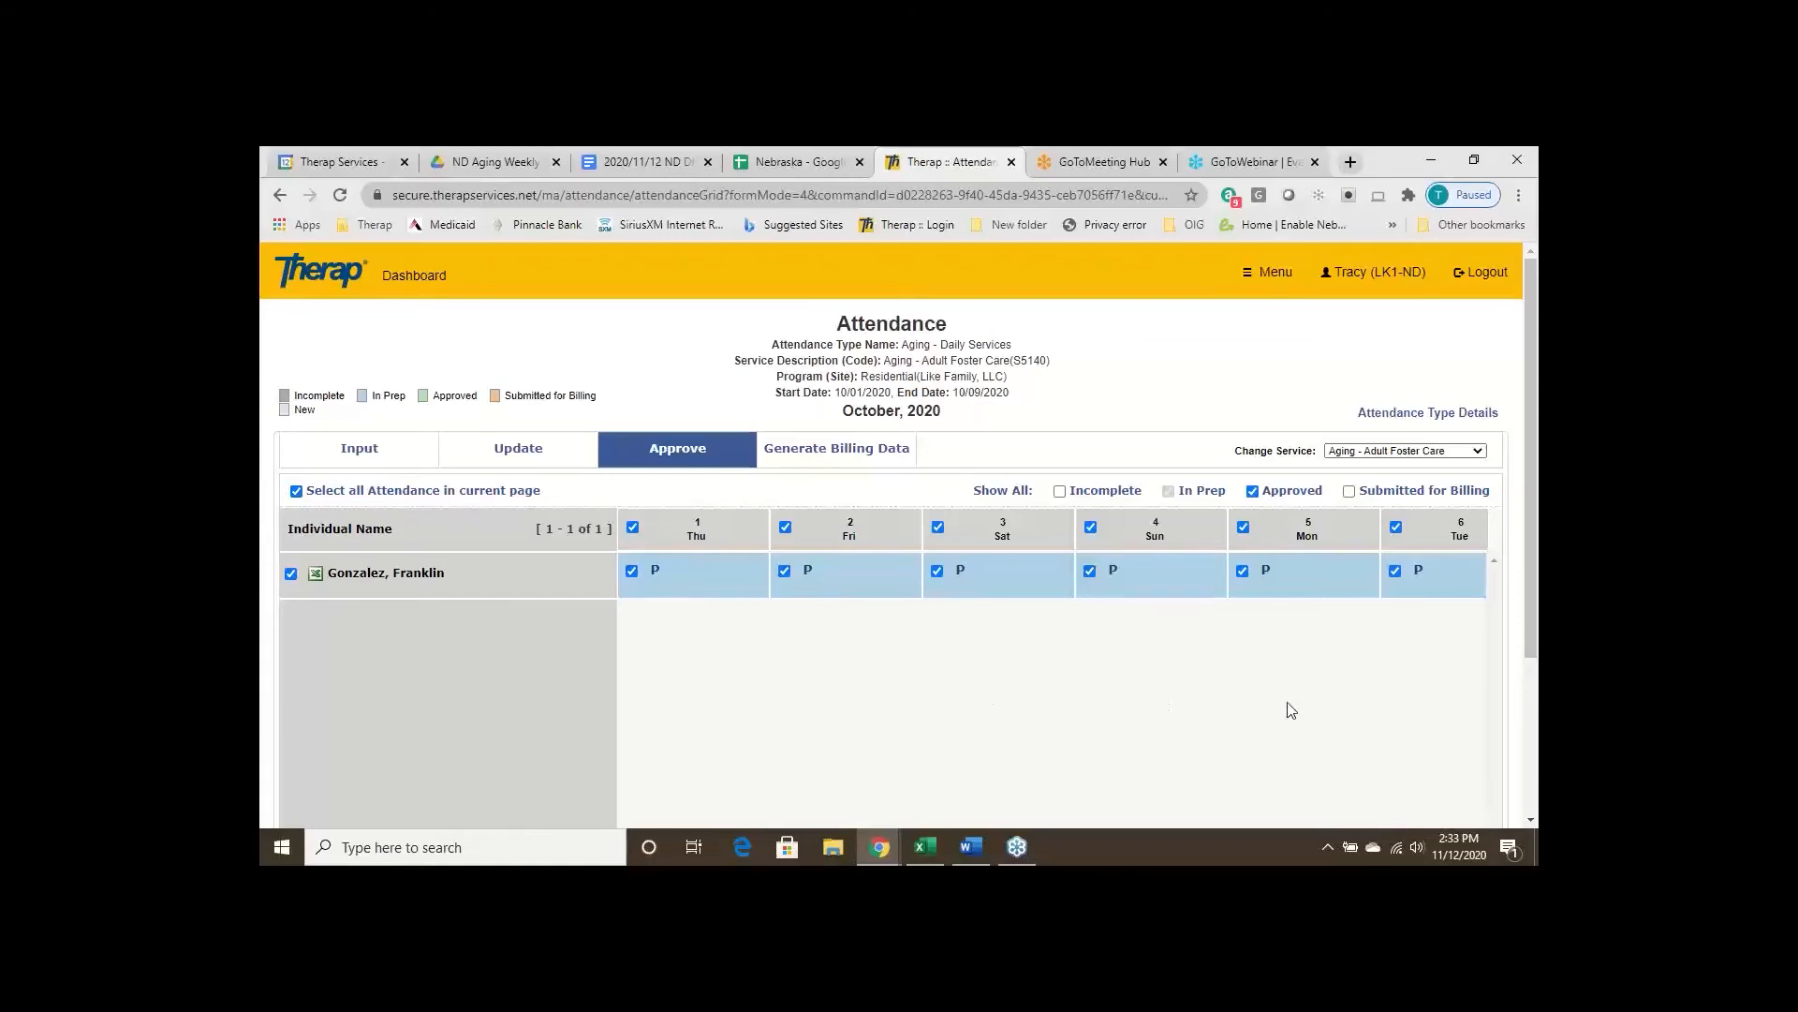
scroll(1380, 697, "down", 2)
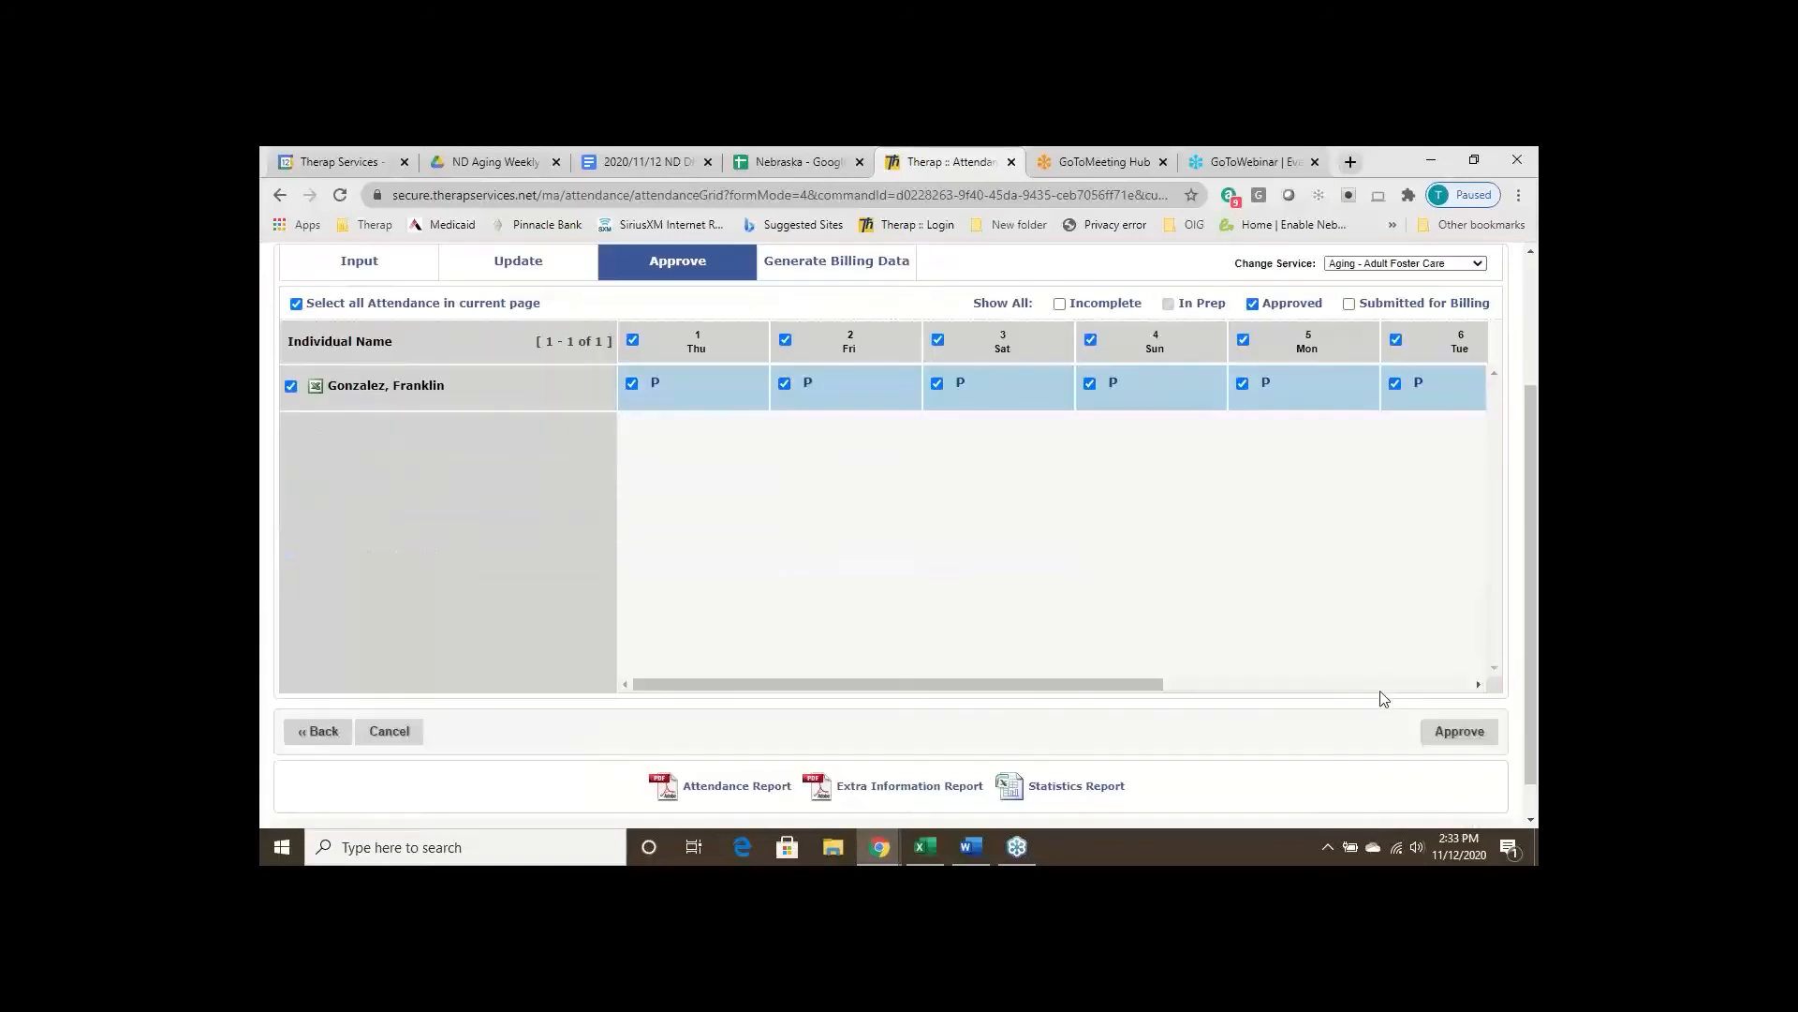
left_click(1448, 740)
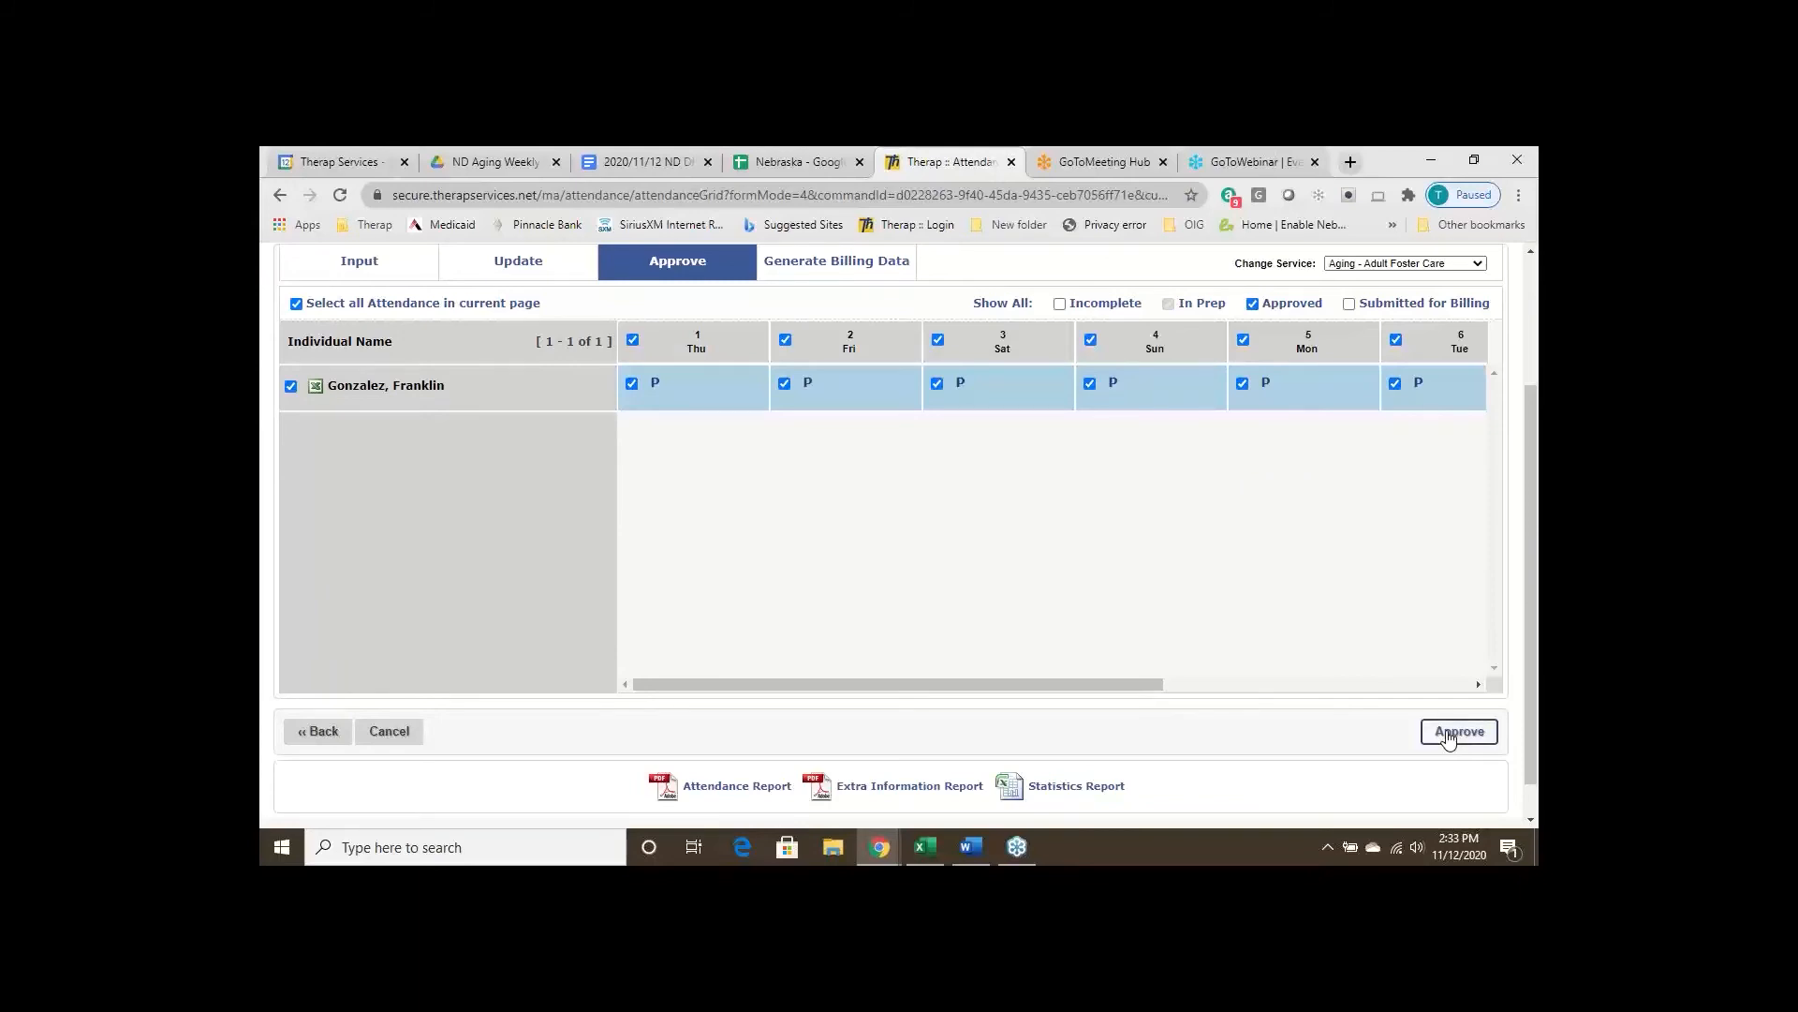
scroll(1134, 530, "up", 1)
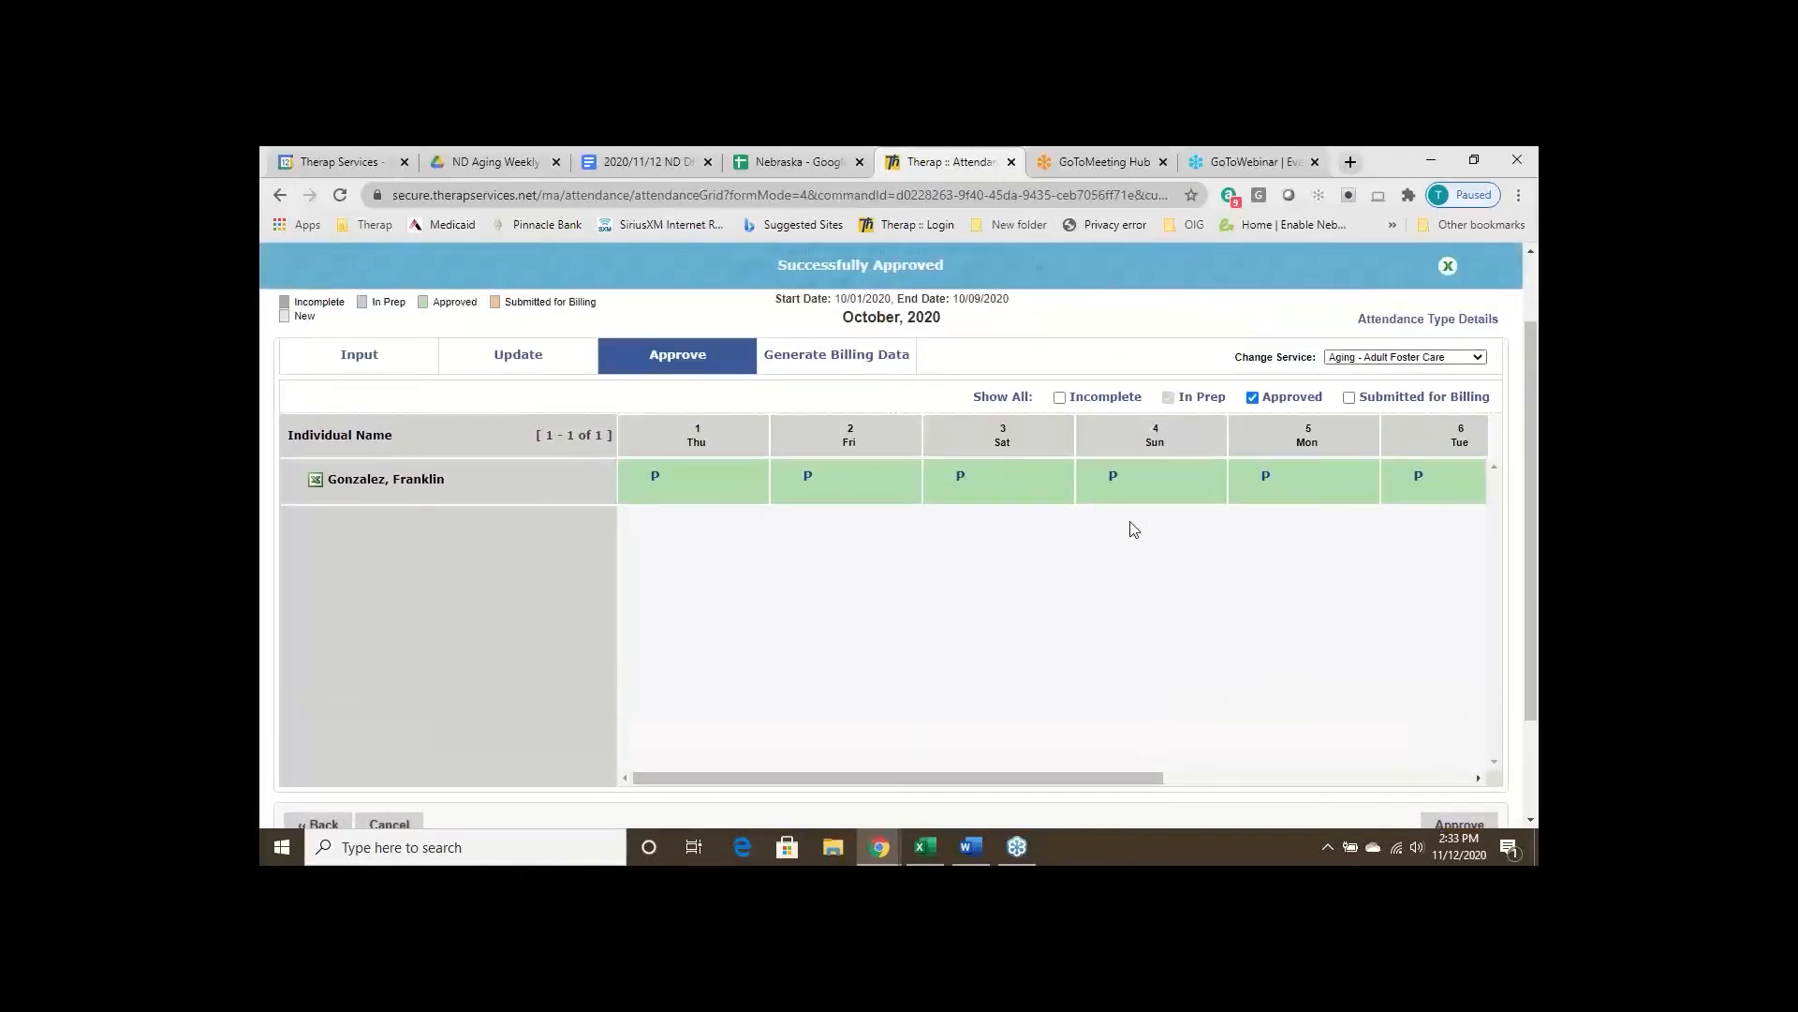
scroll(1134, 530, "up", 1)
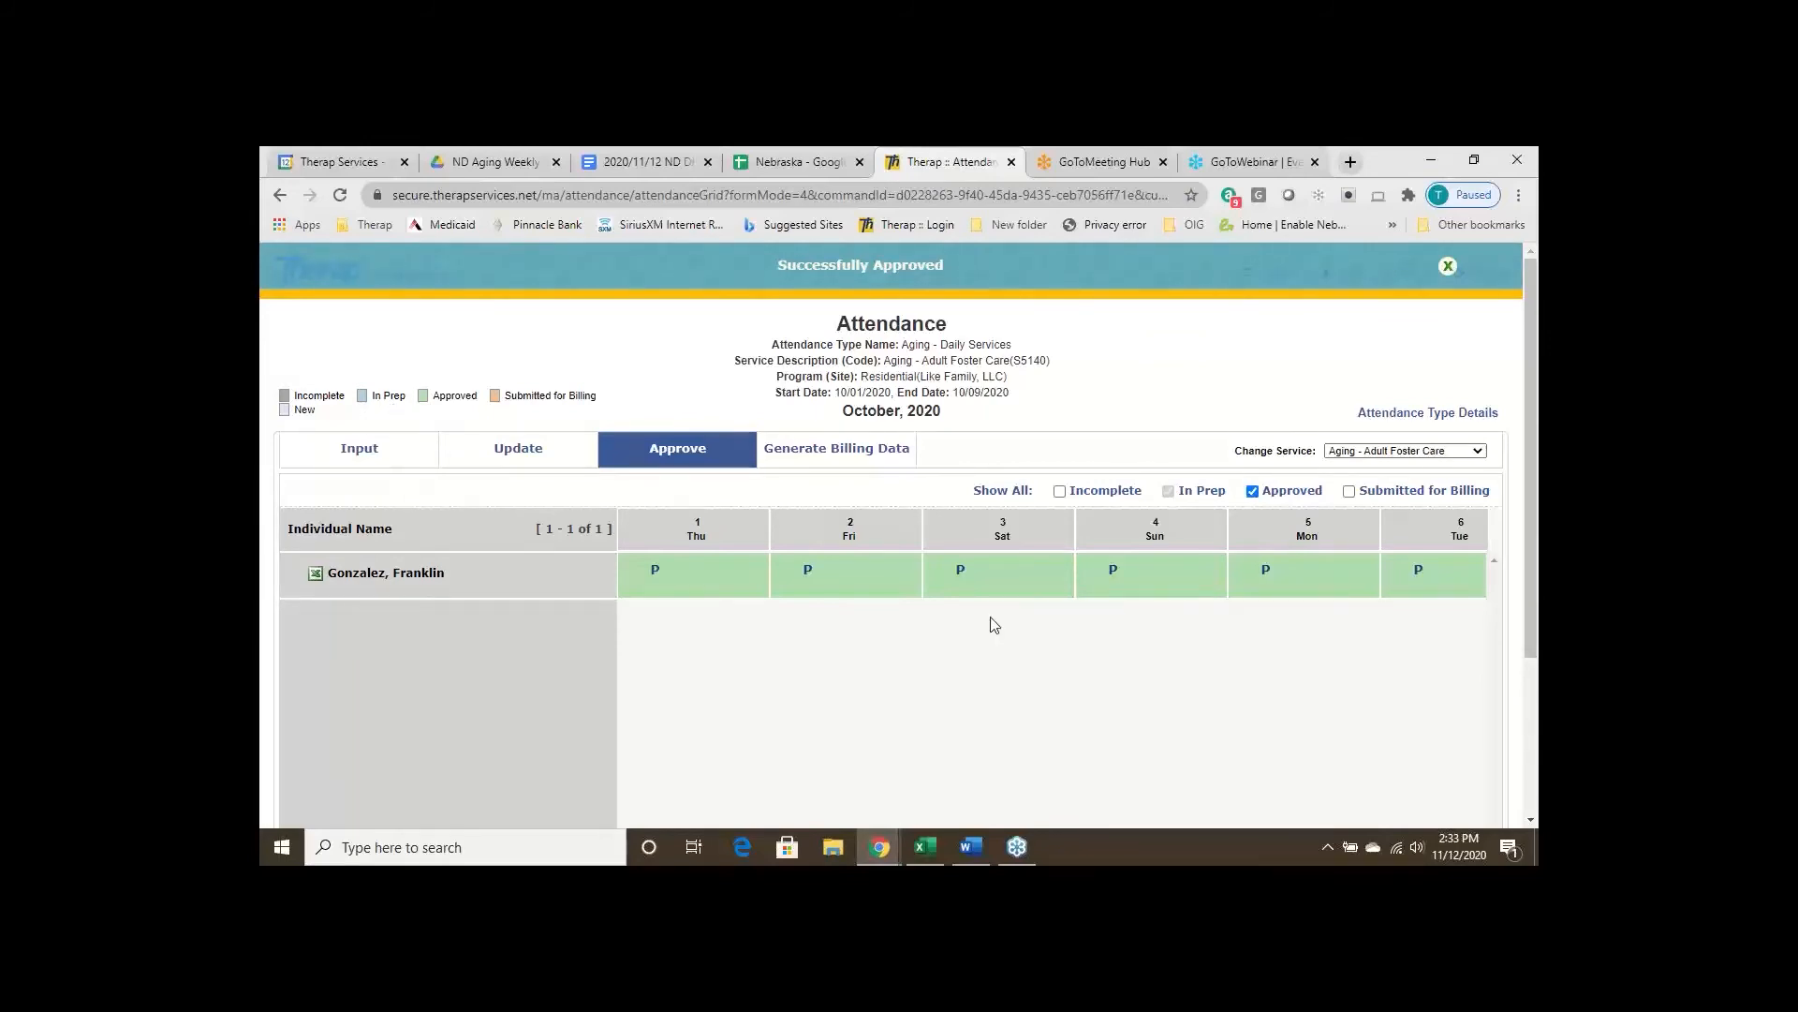
left_click(917, 581)
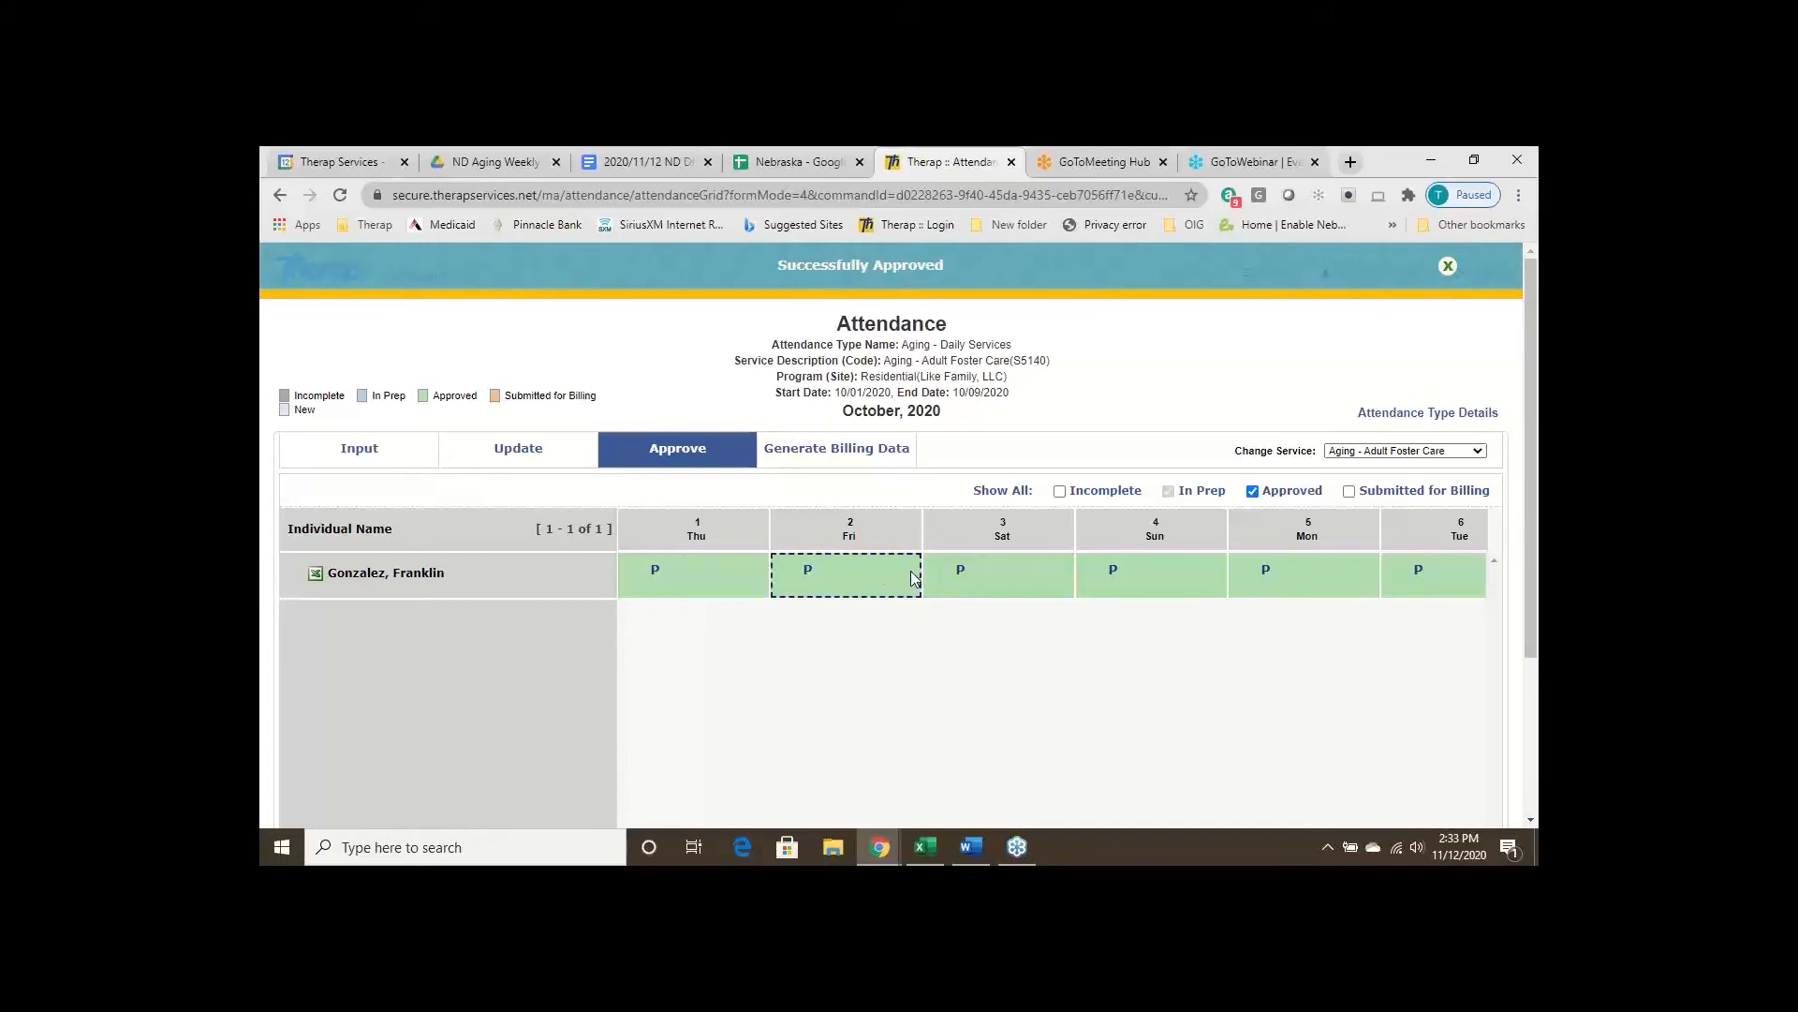
Generate billing data for all of the individual's approved adult foster care attendance and acknowledge the submission
left_click(834, 452)
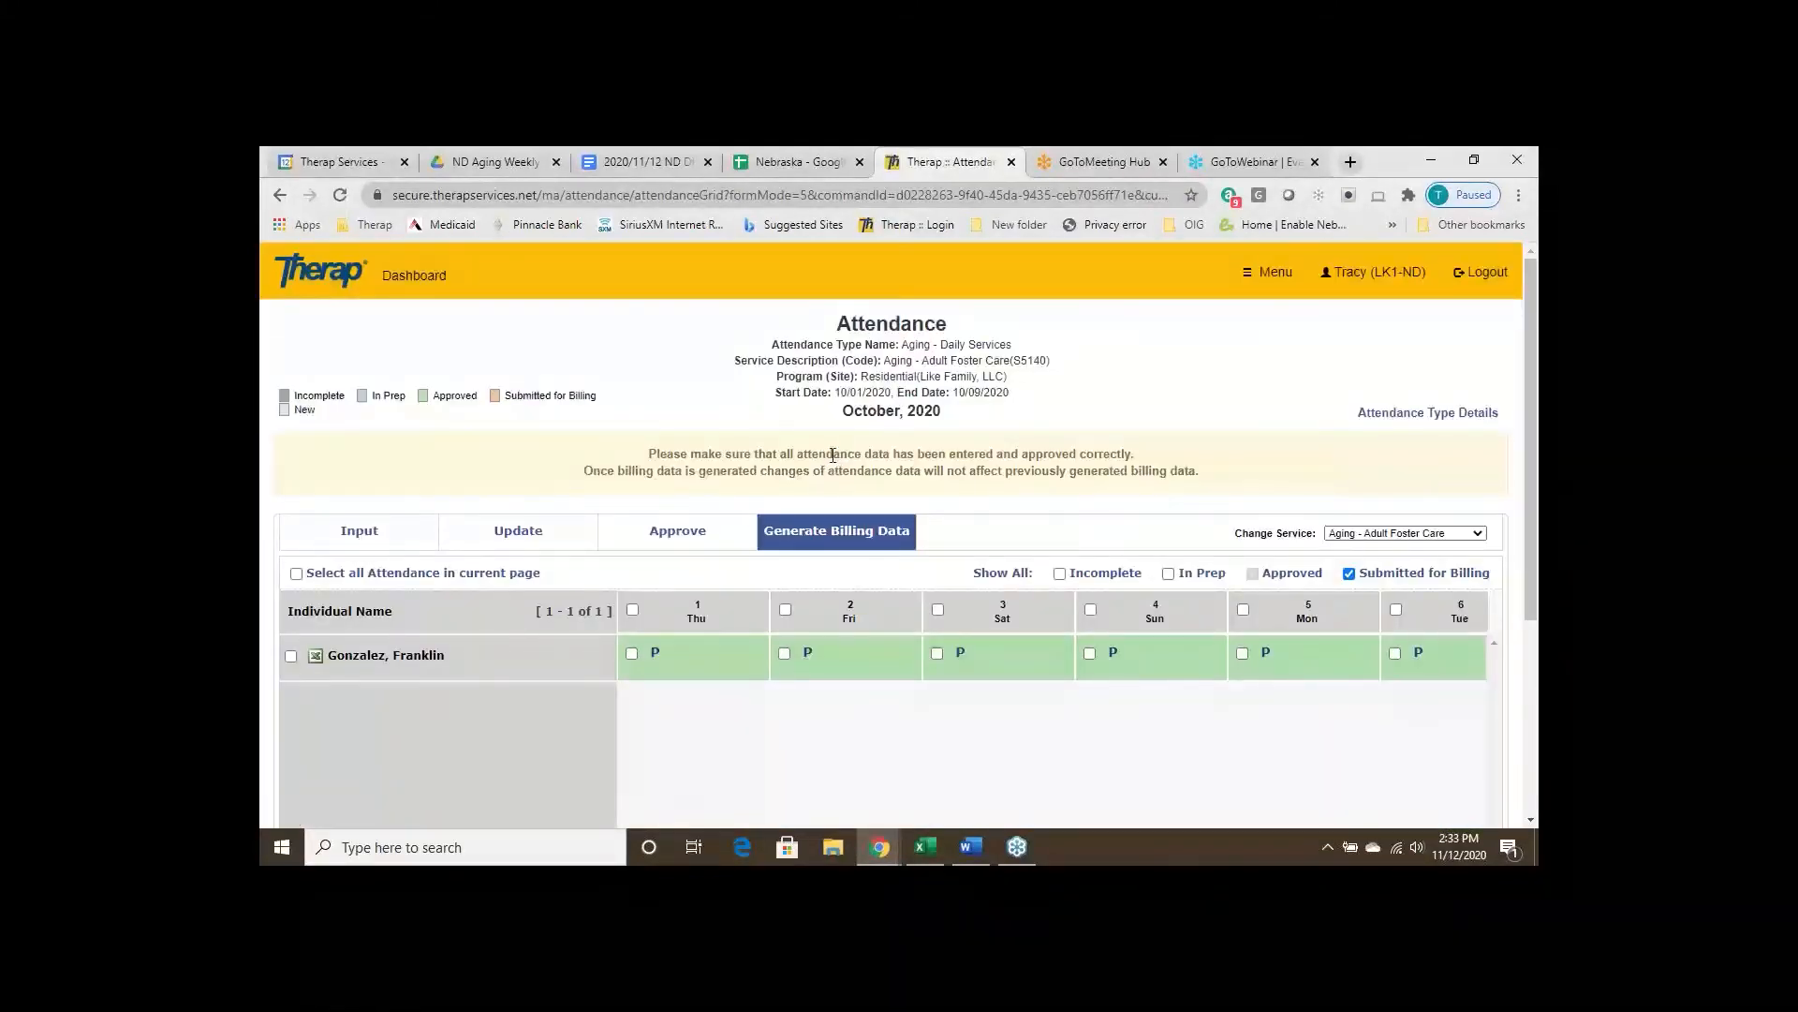
scroll(880, 543, "down", 1)
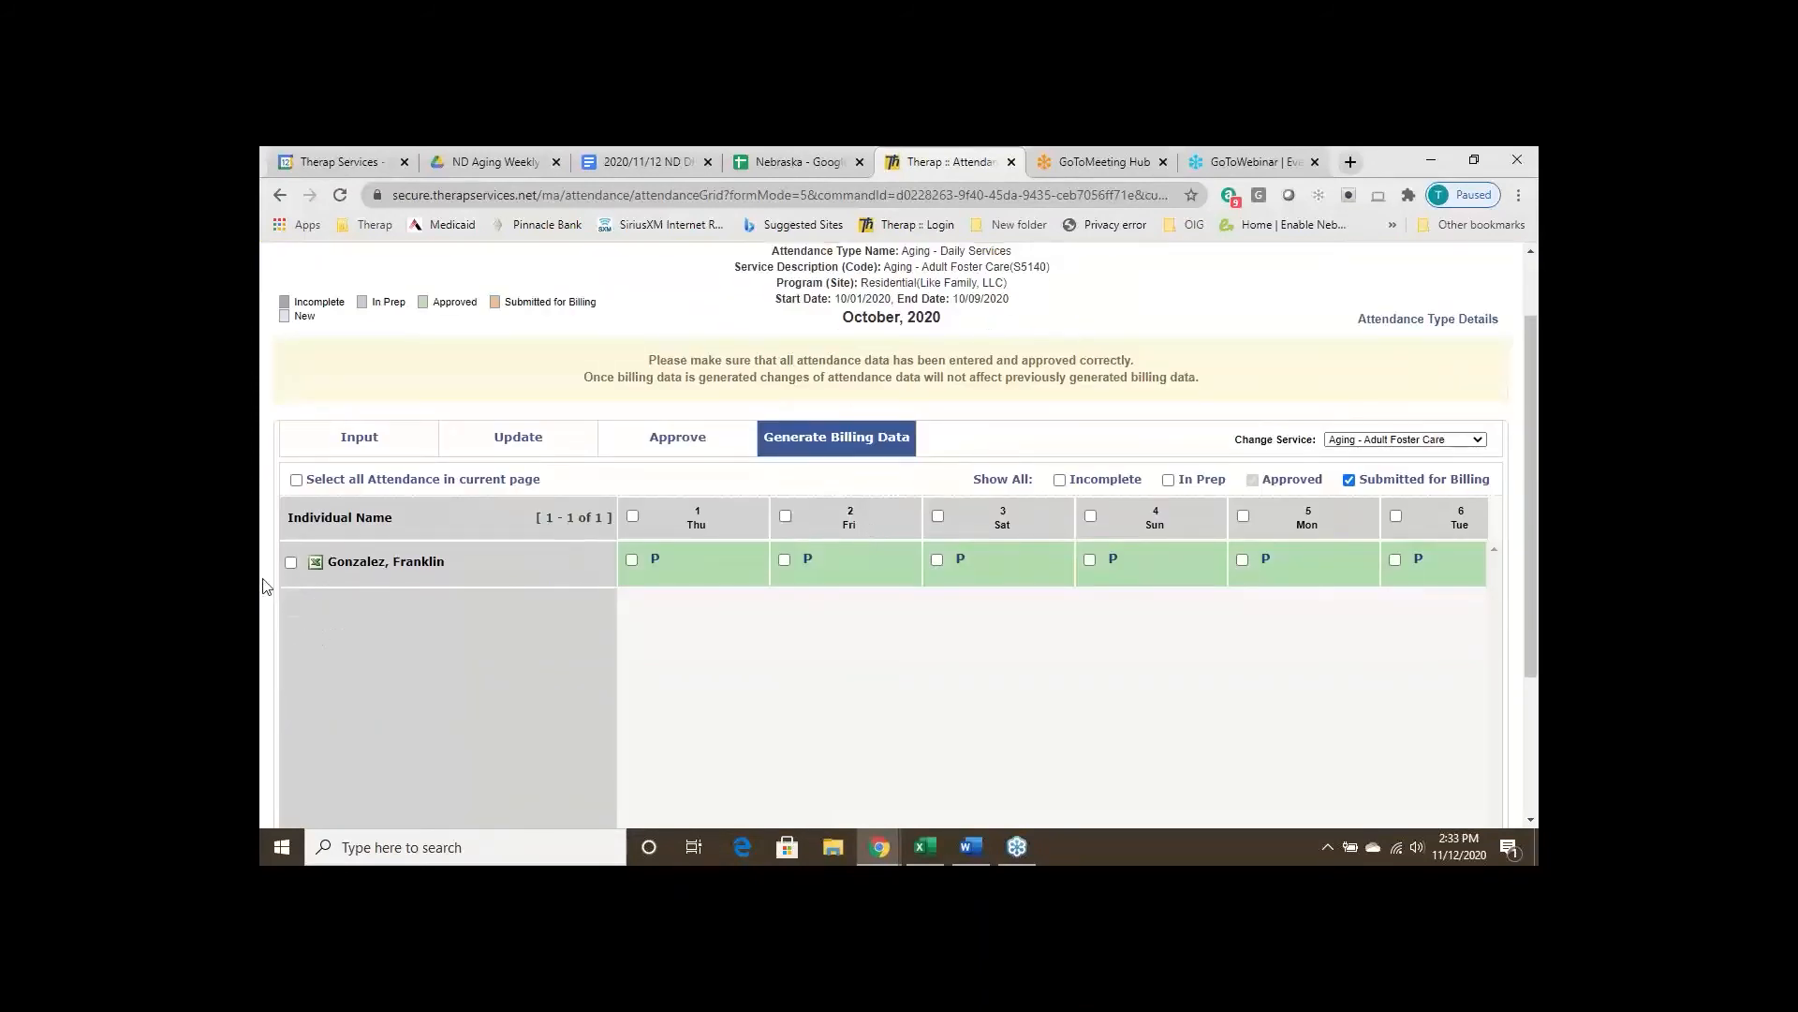
left_click(292, 563)
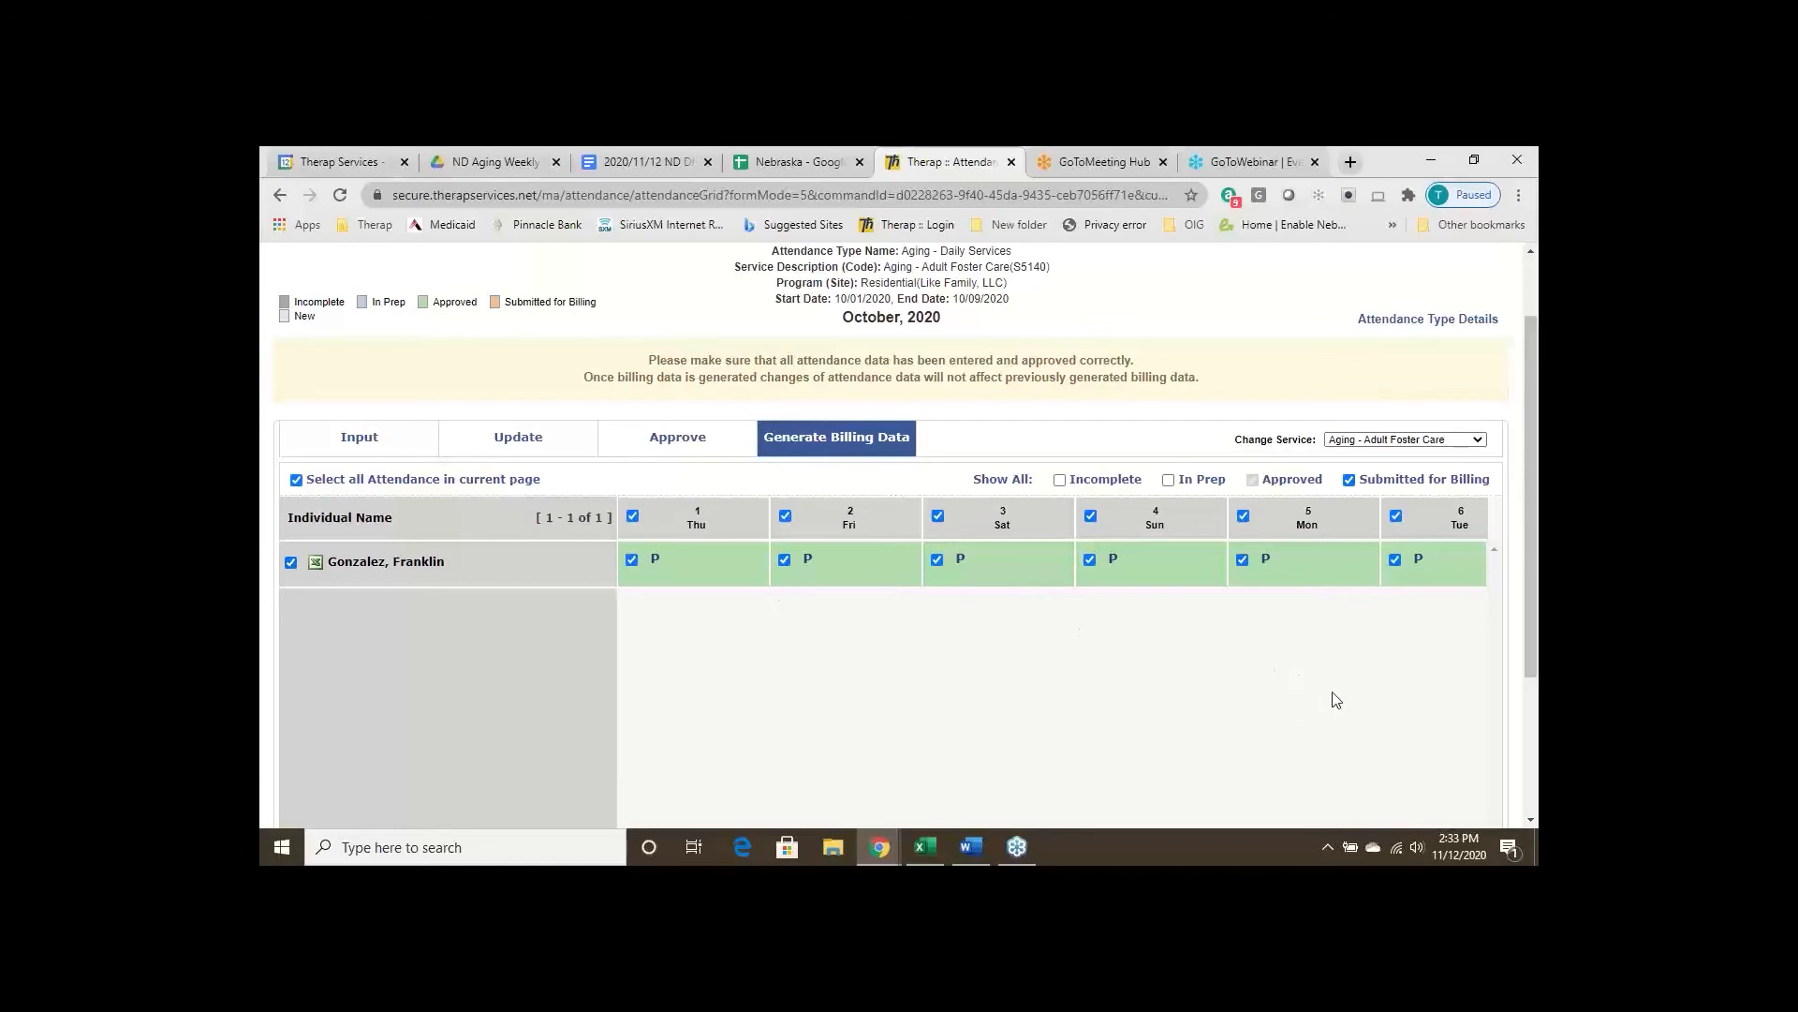
scroll(1335, 697, "down", 2)
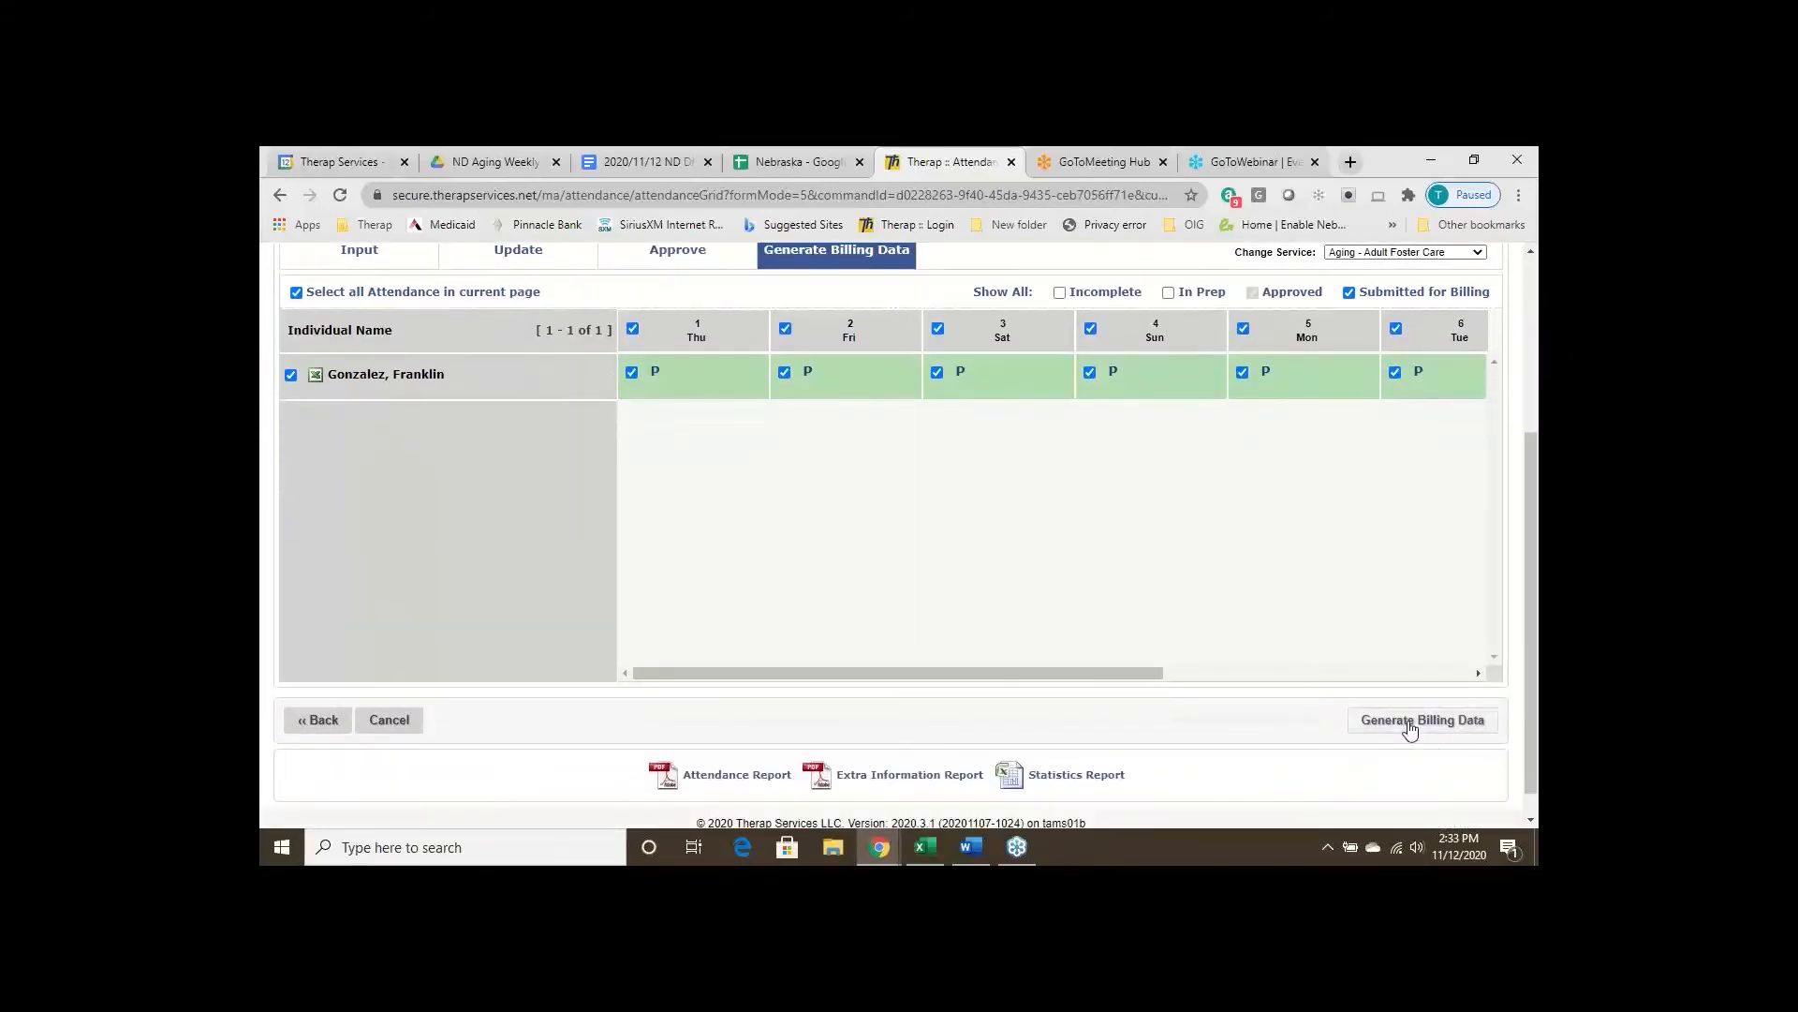
left_click(1410, 723)
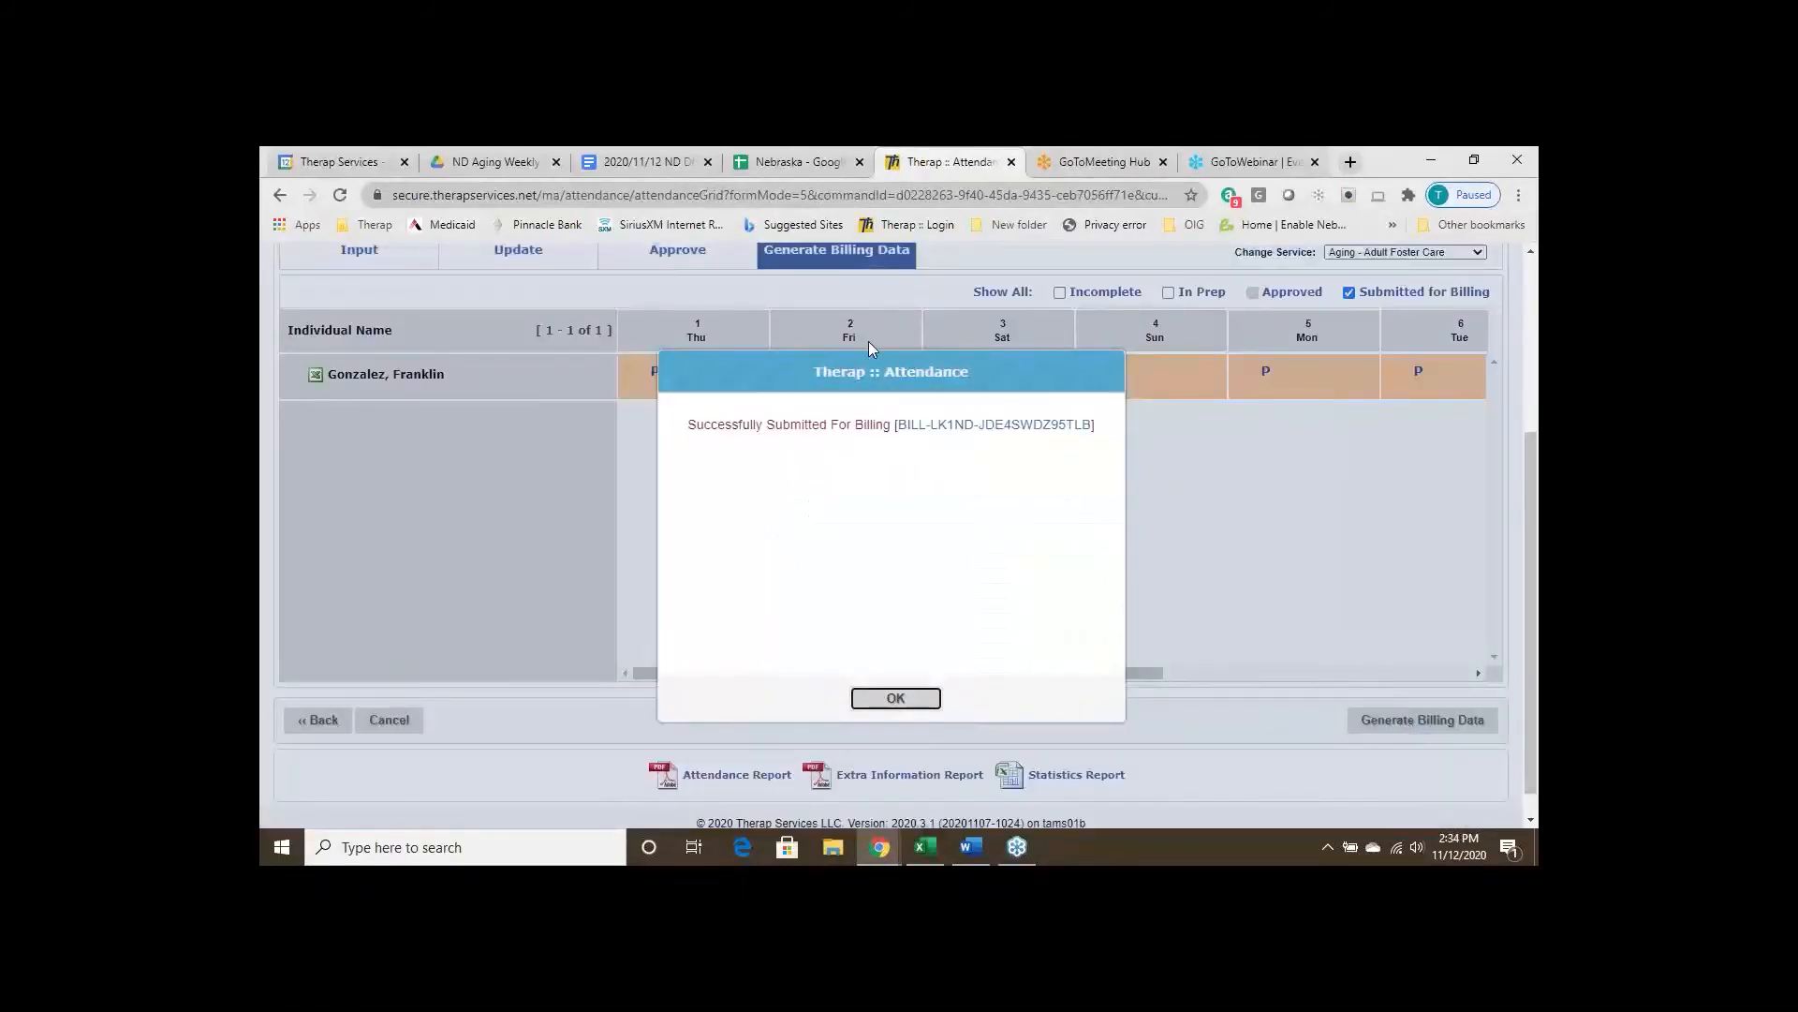
left_click(886, 704)
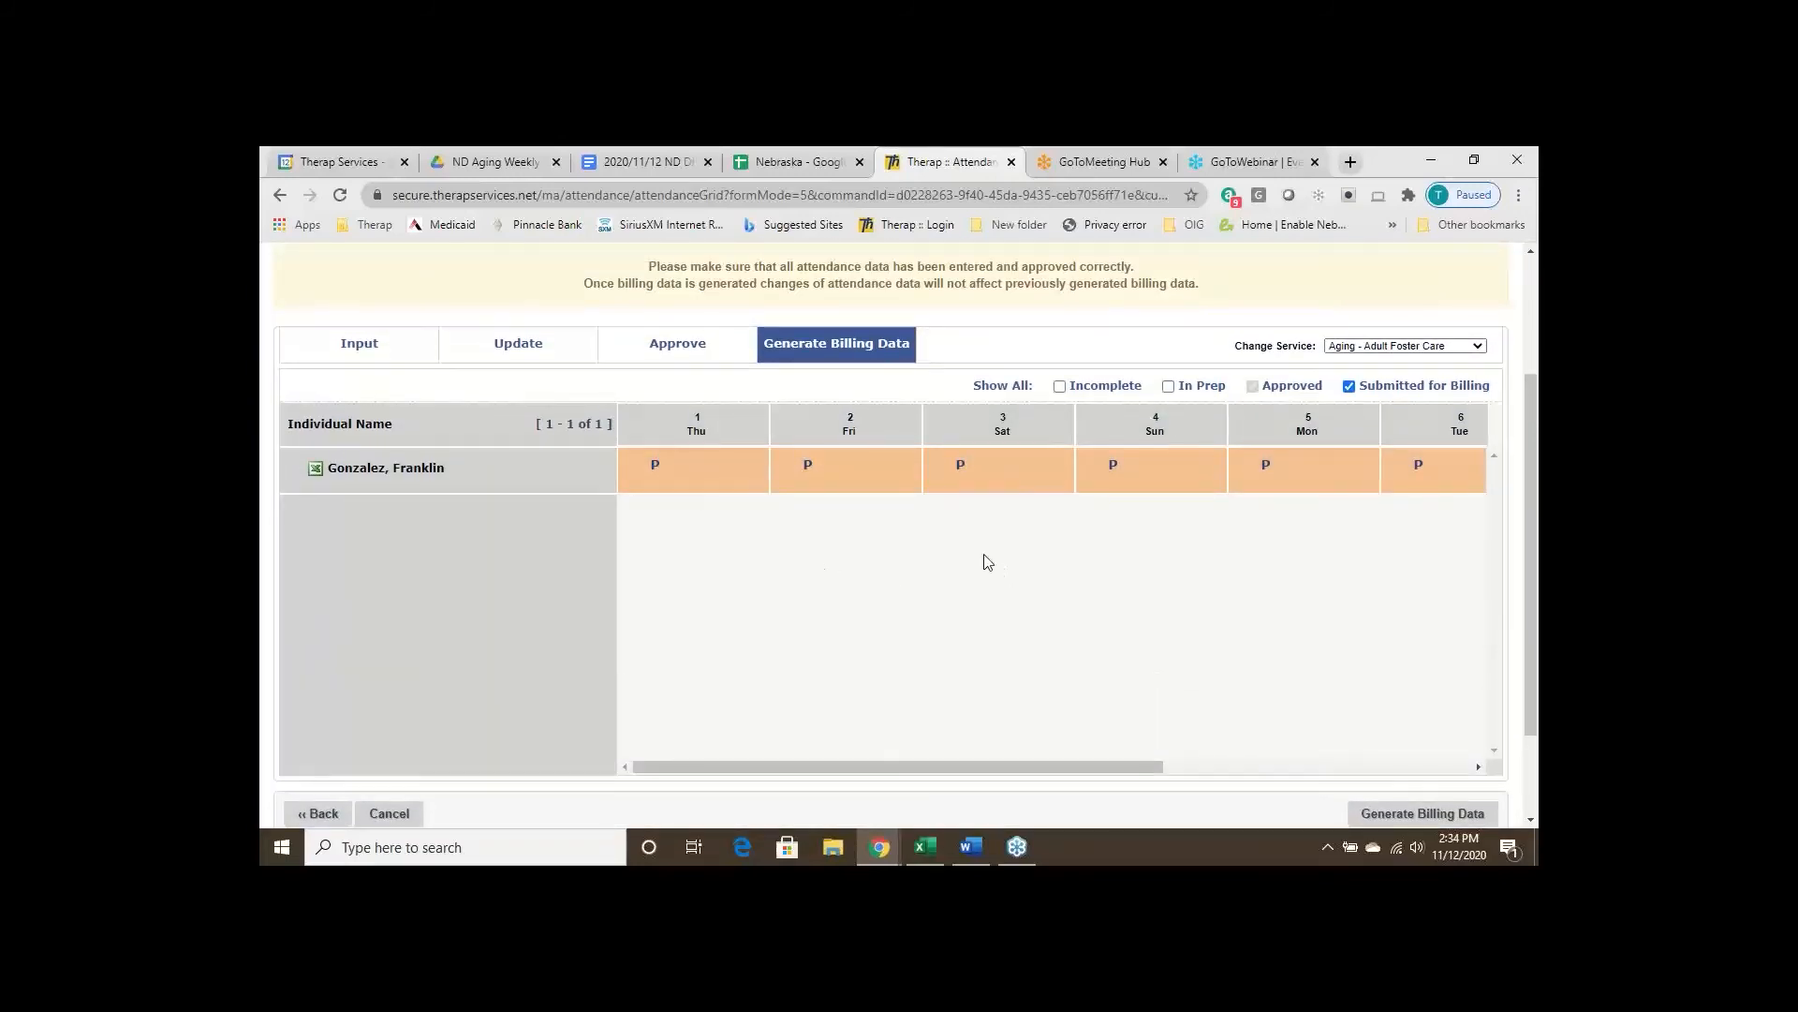
scroll(757, 503, "up", 1)
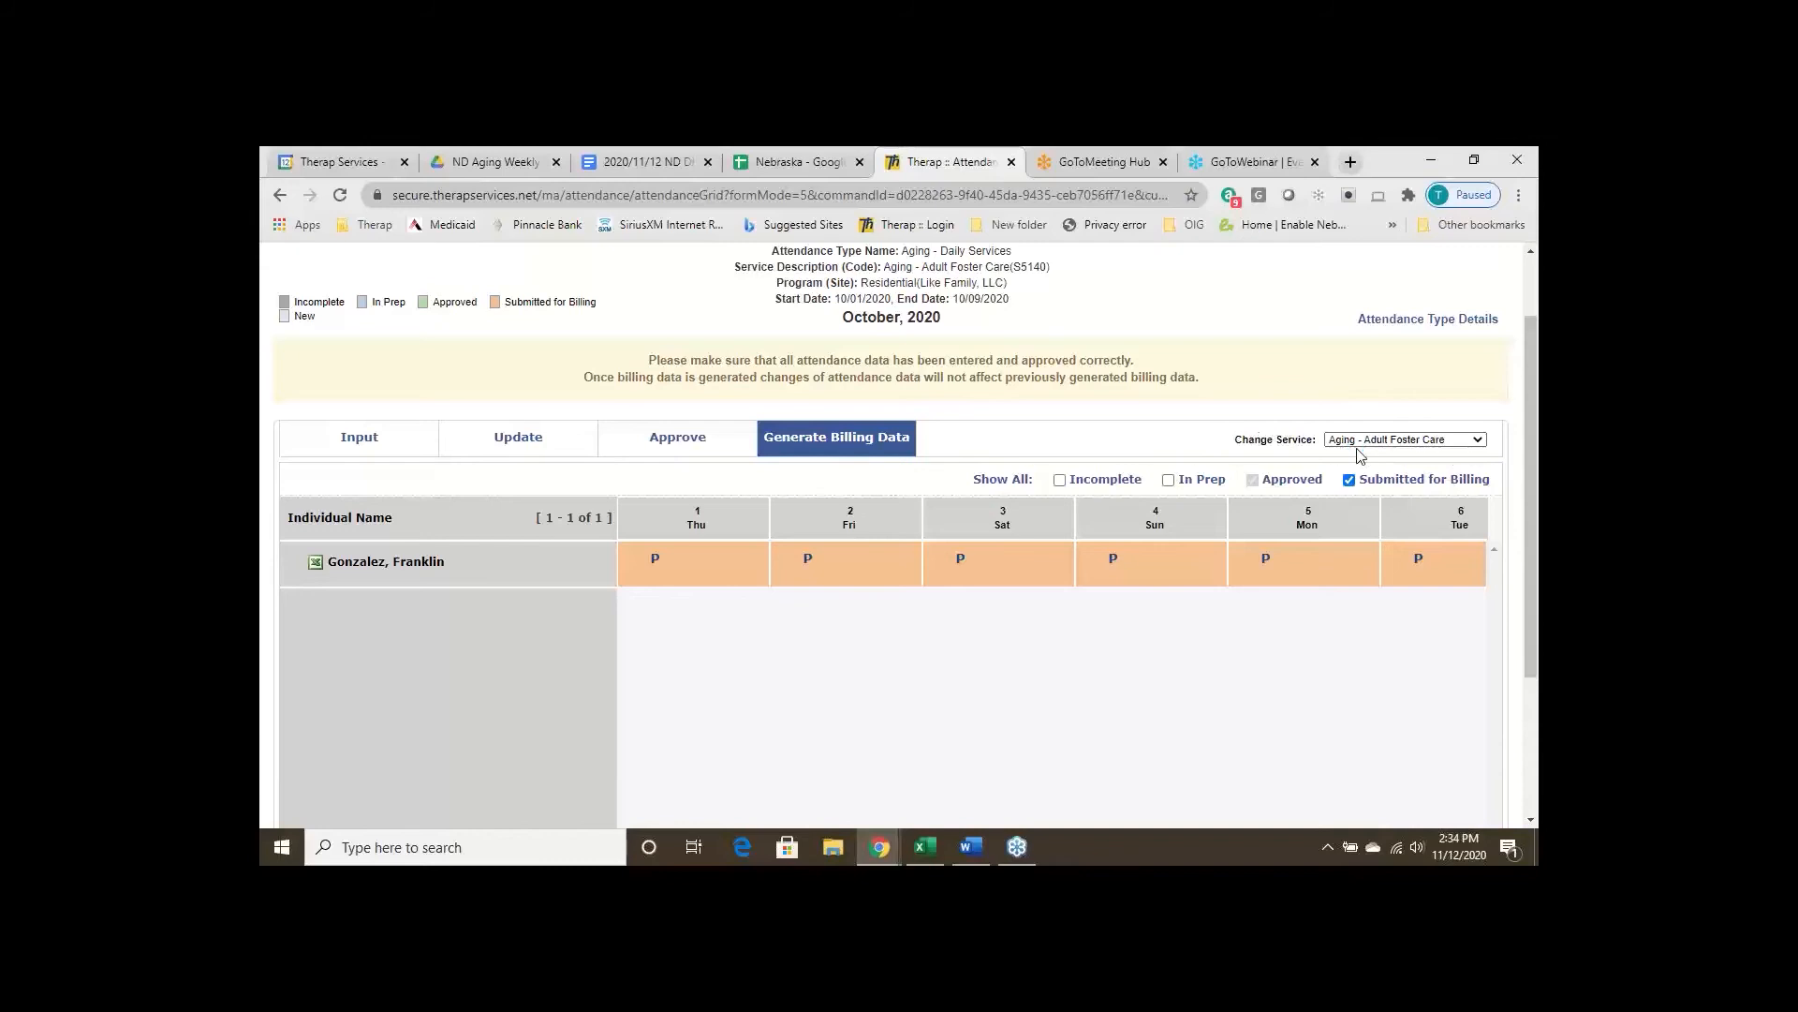
Change the service to Aging - Residential Habilitation, confirm the change, and view its new attendance input grid
left_click(1479, 440)
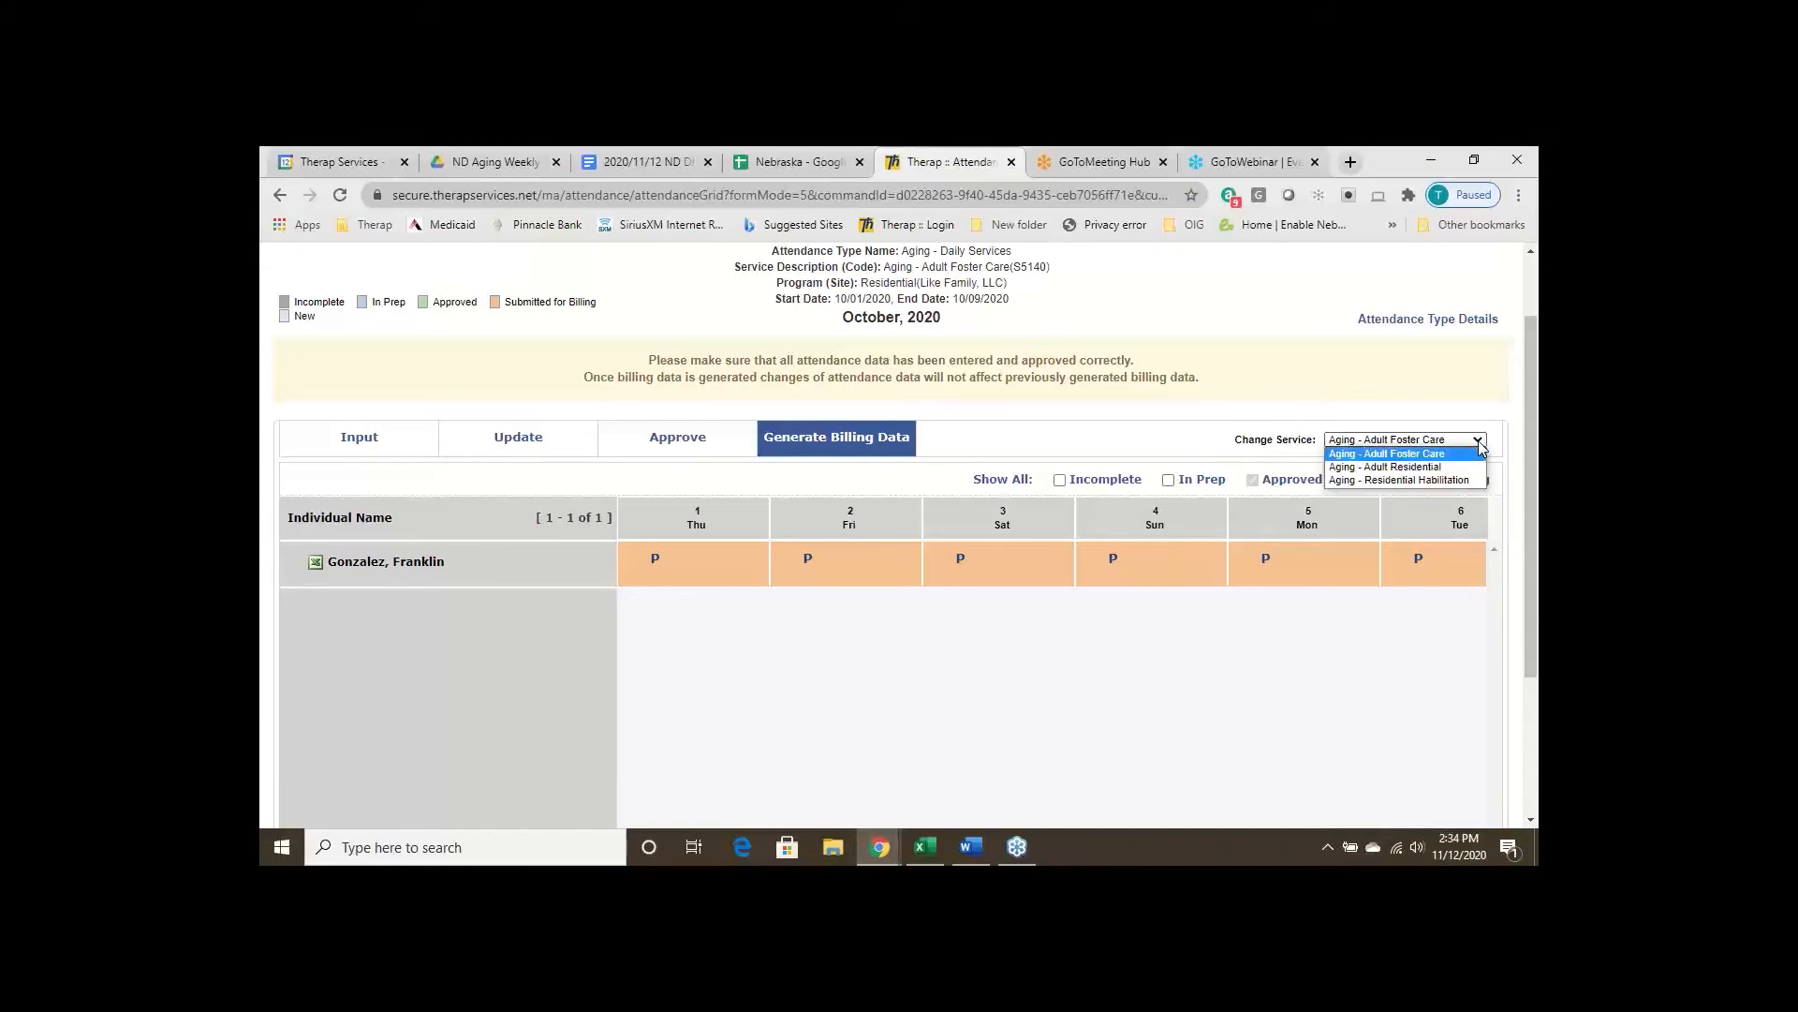
left_click(1449, 480)
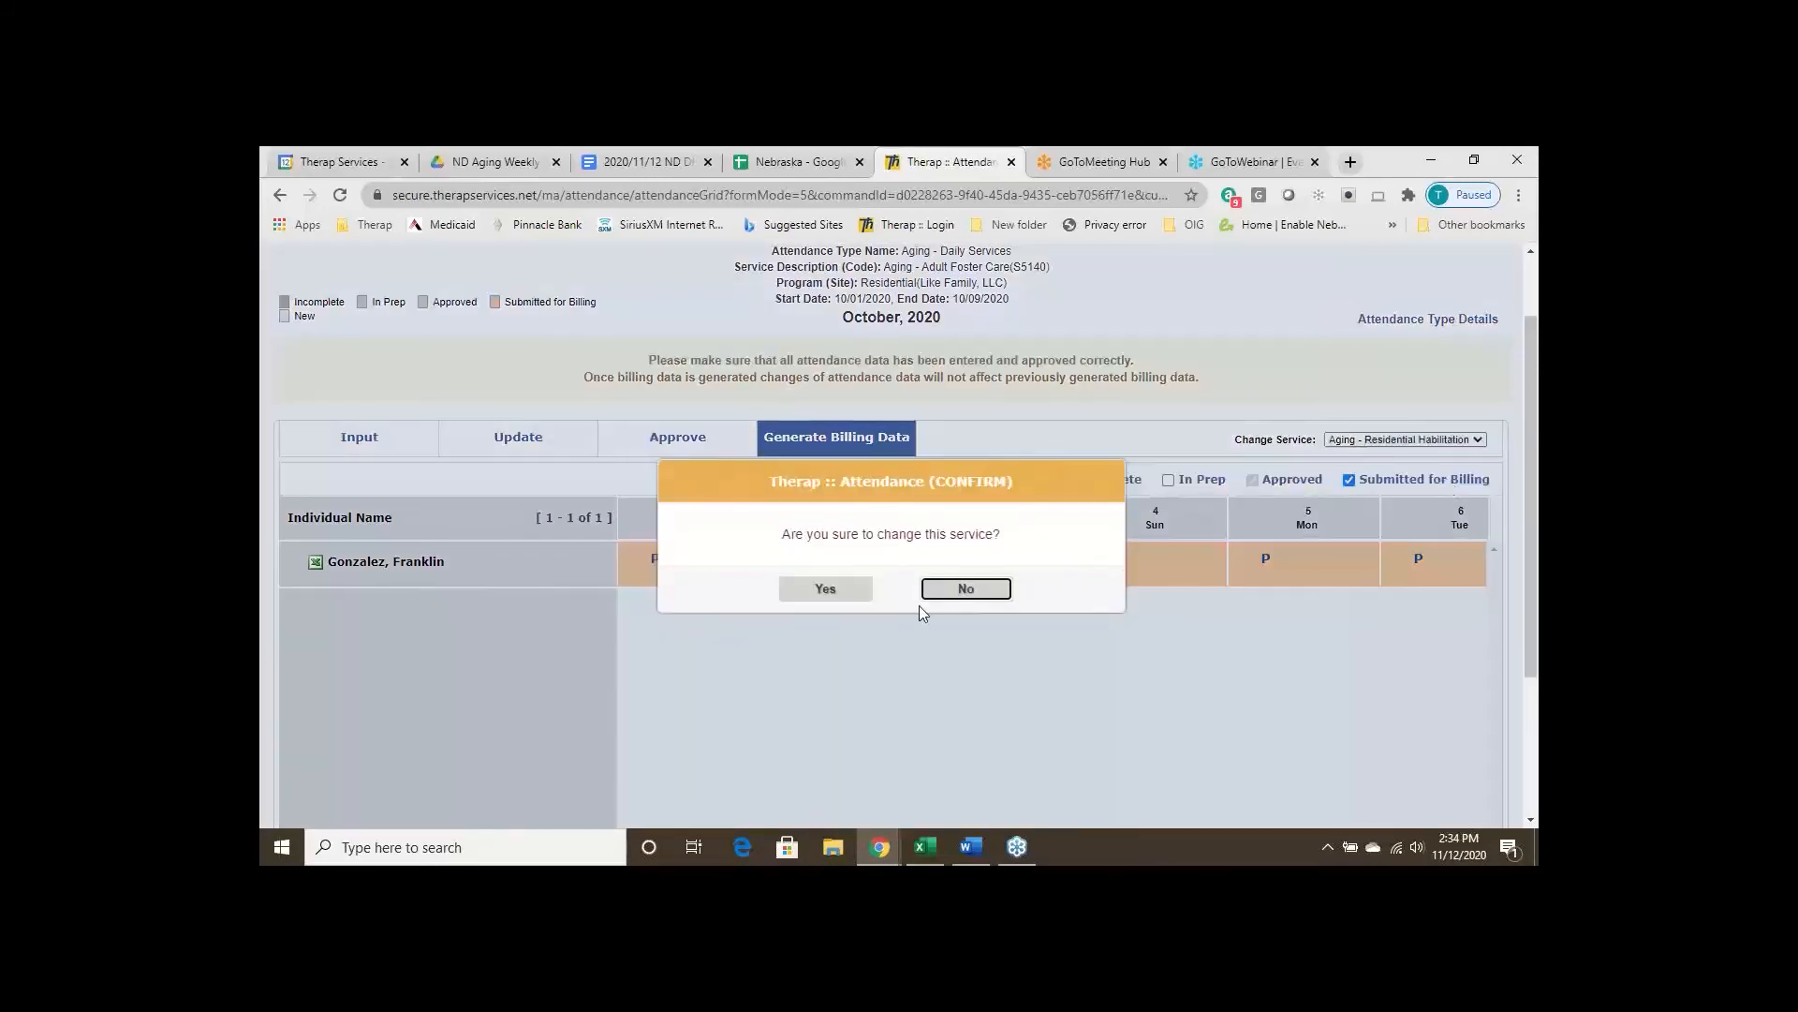
left_click(825, 587)
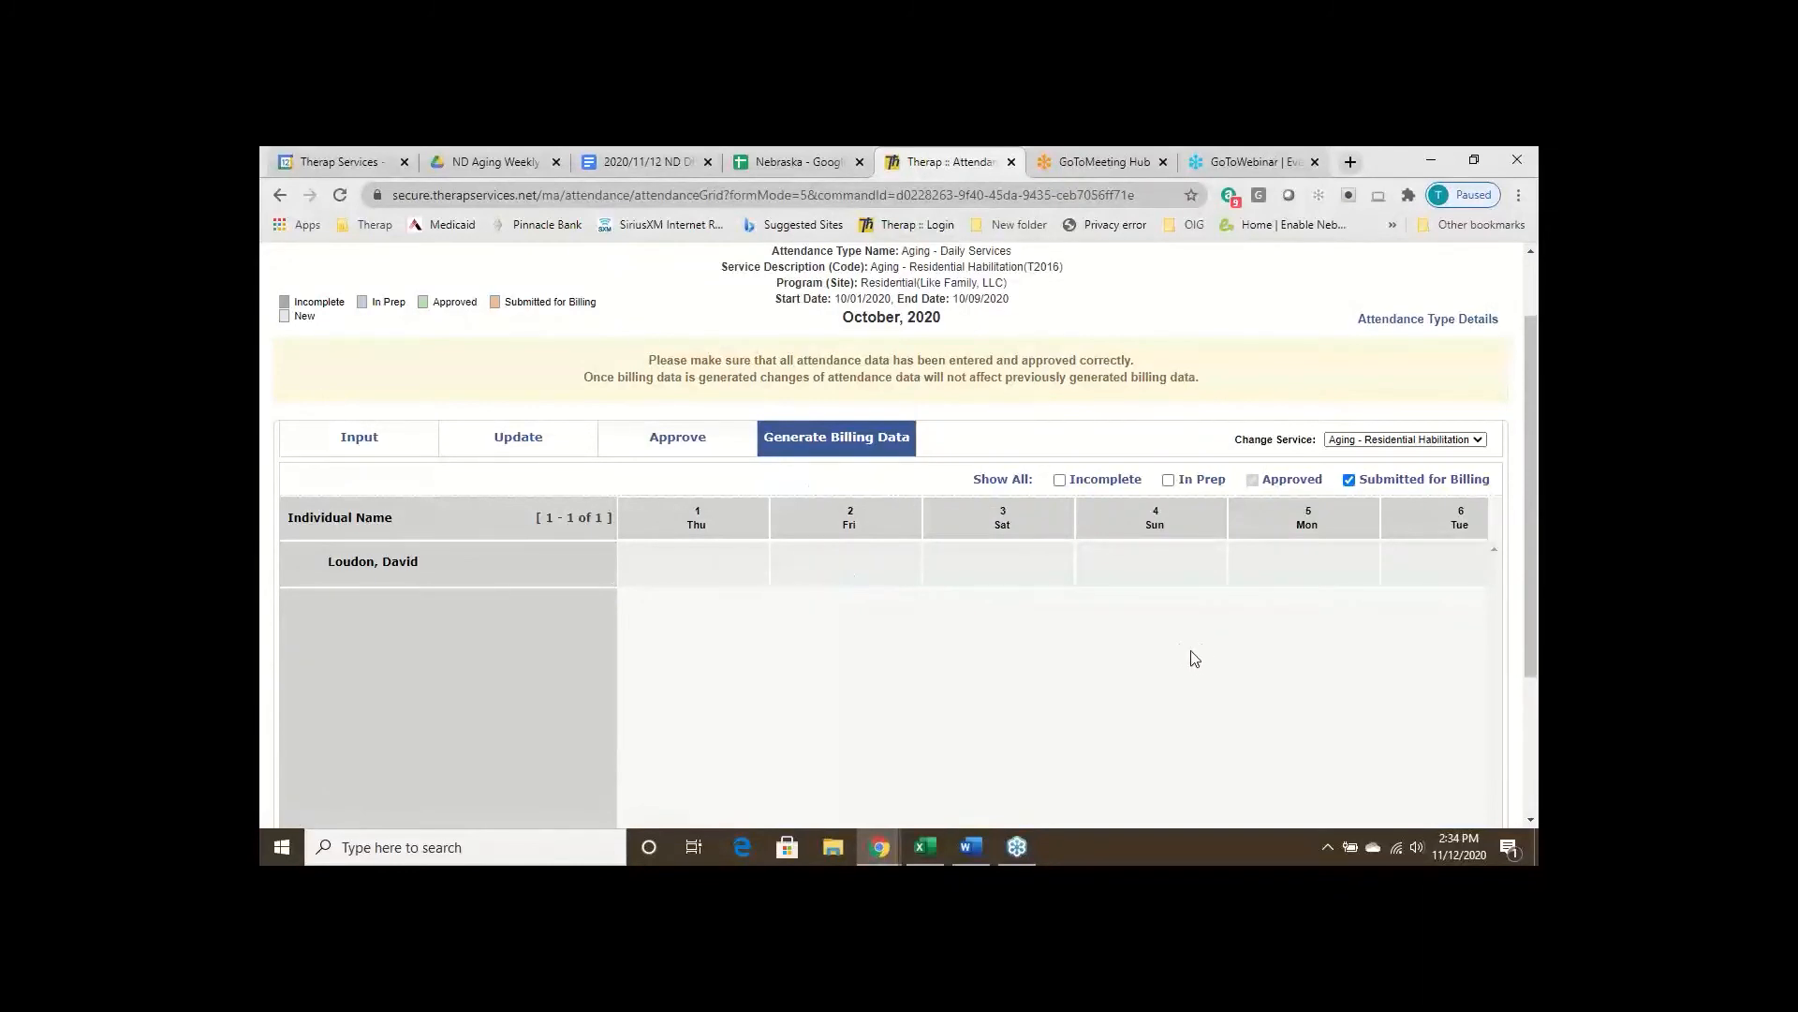
left_click(367, 440)
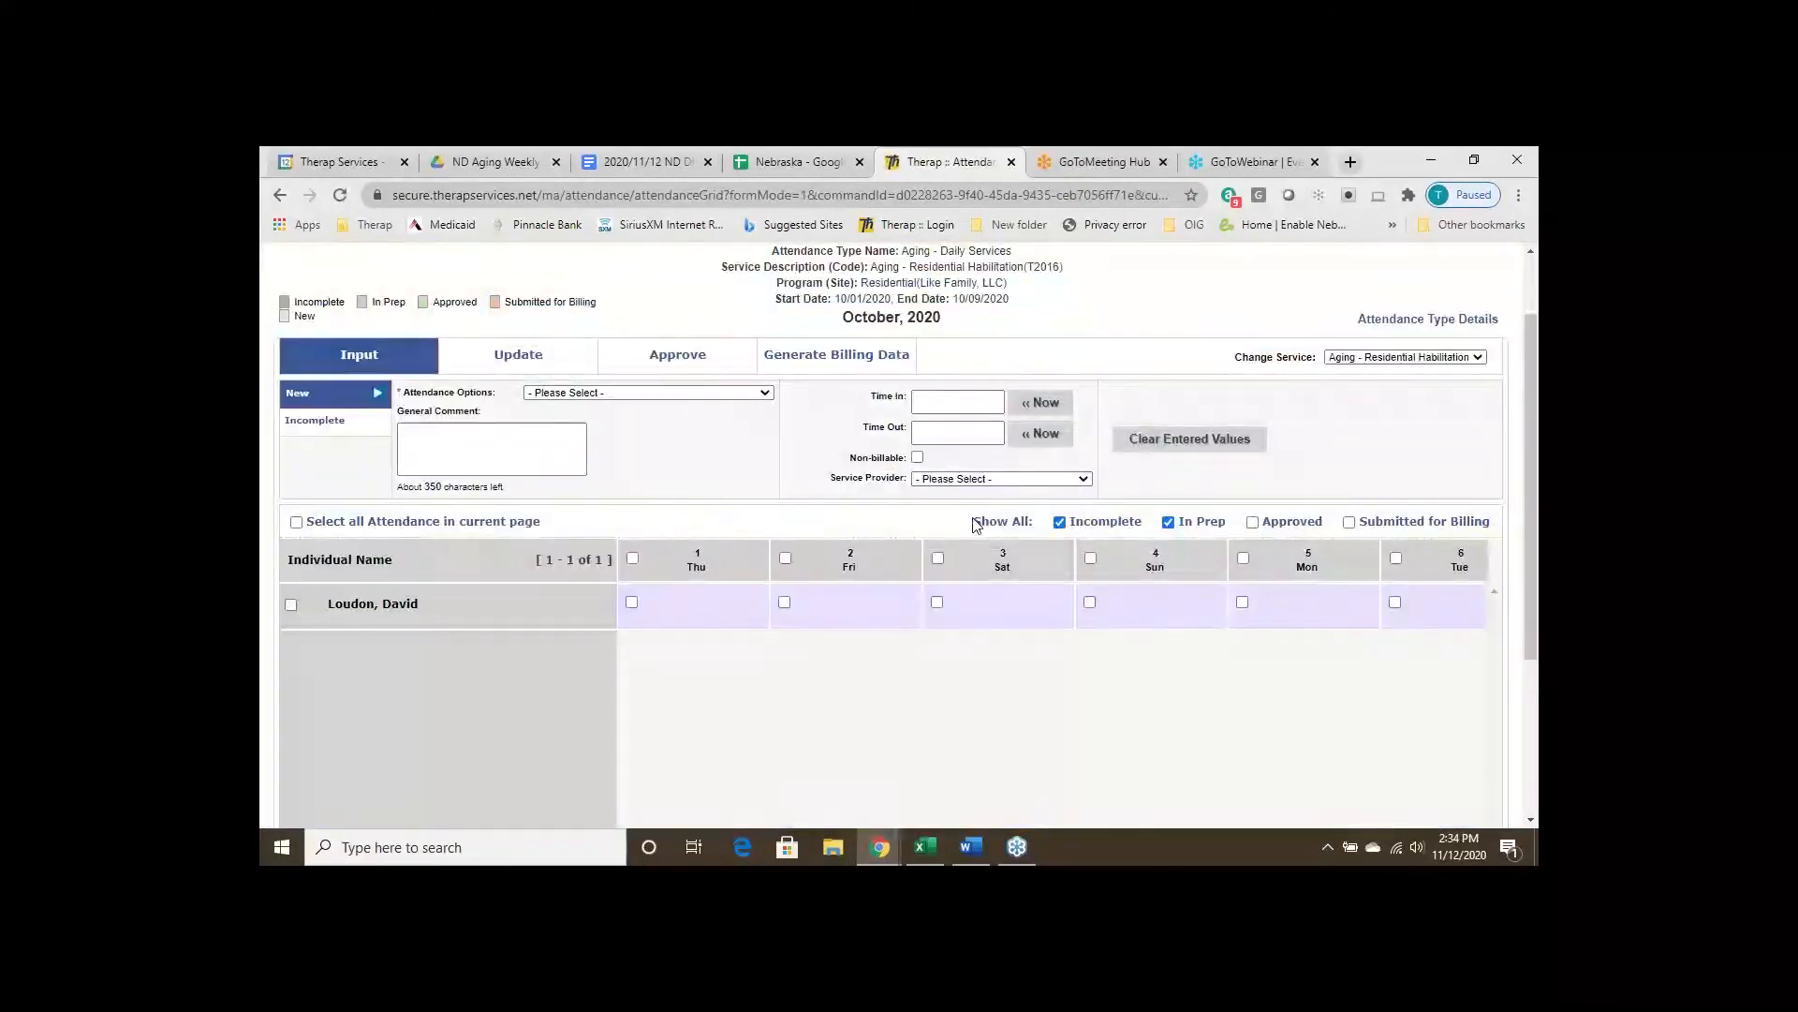
scroll(965, 522, "down", 2)
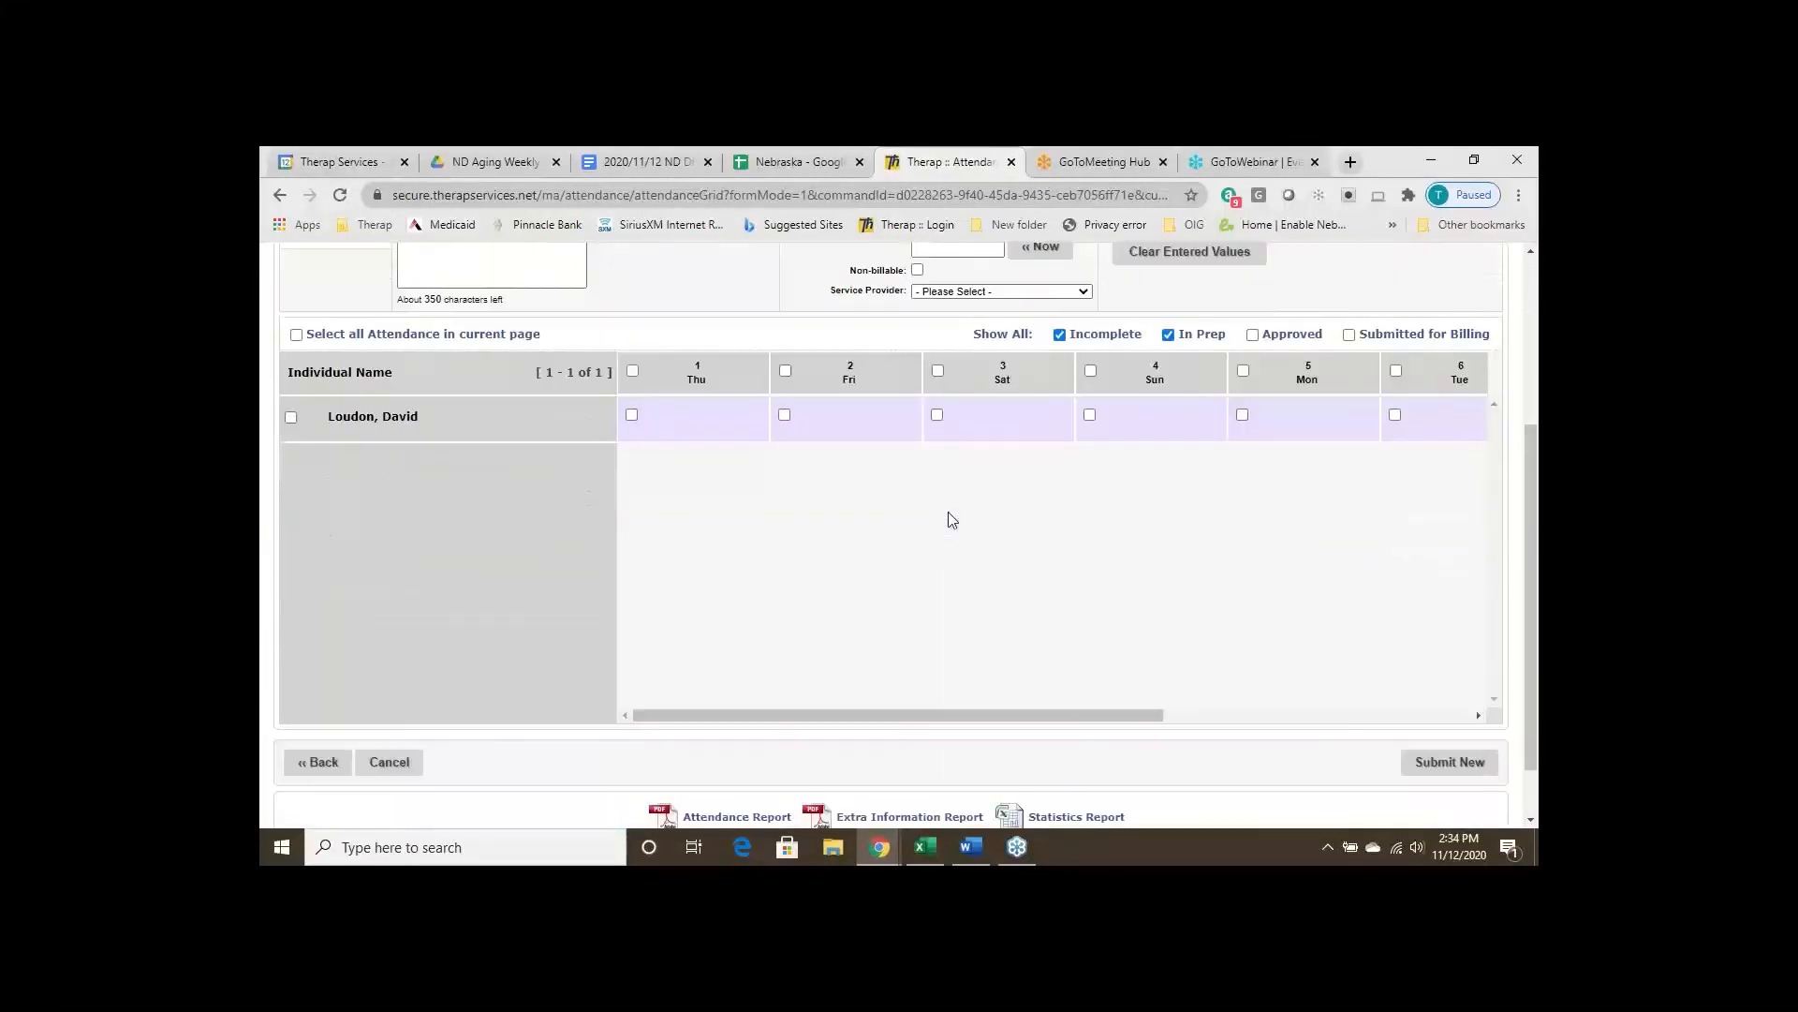
Return to the attendance search and search Aging - Adult Day Care, Aging - Adult Day Care (S5101), at Residential (Like Family, LLC)
left_click(318, 767)
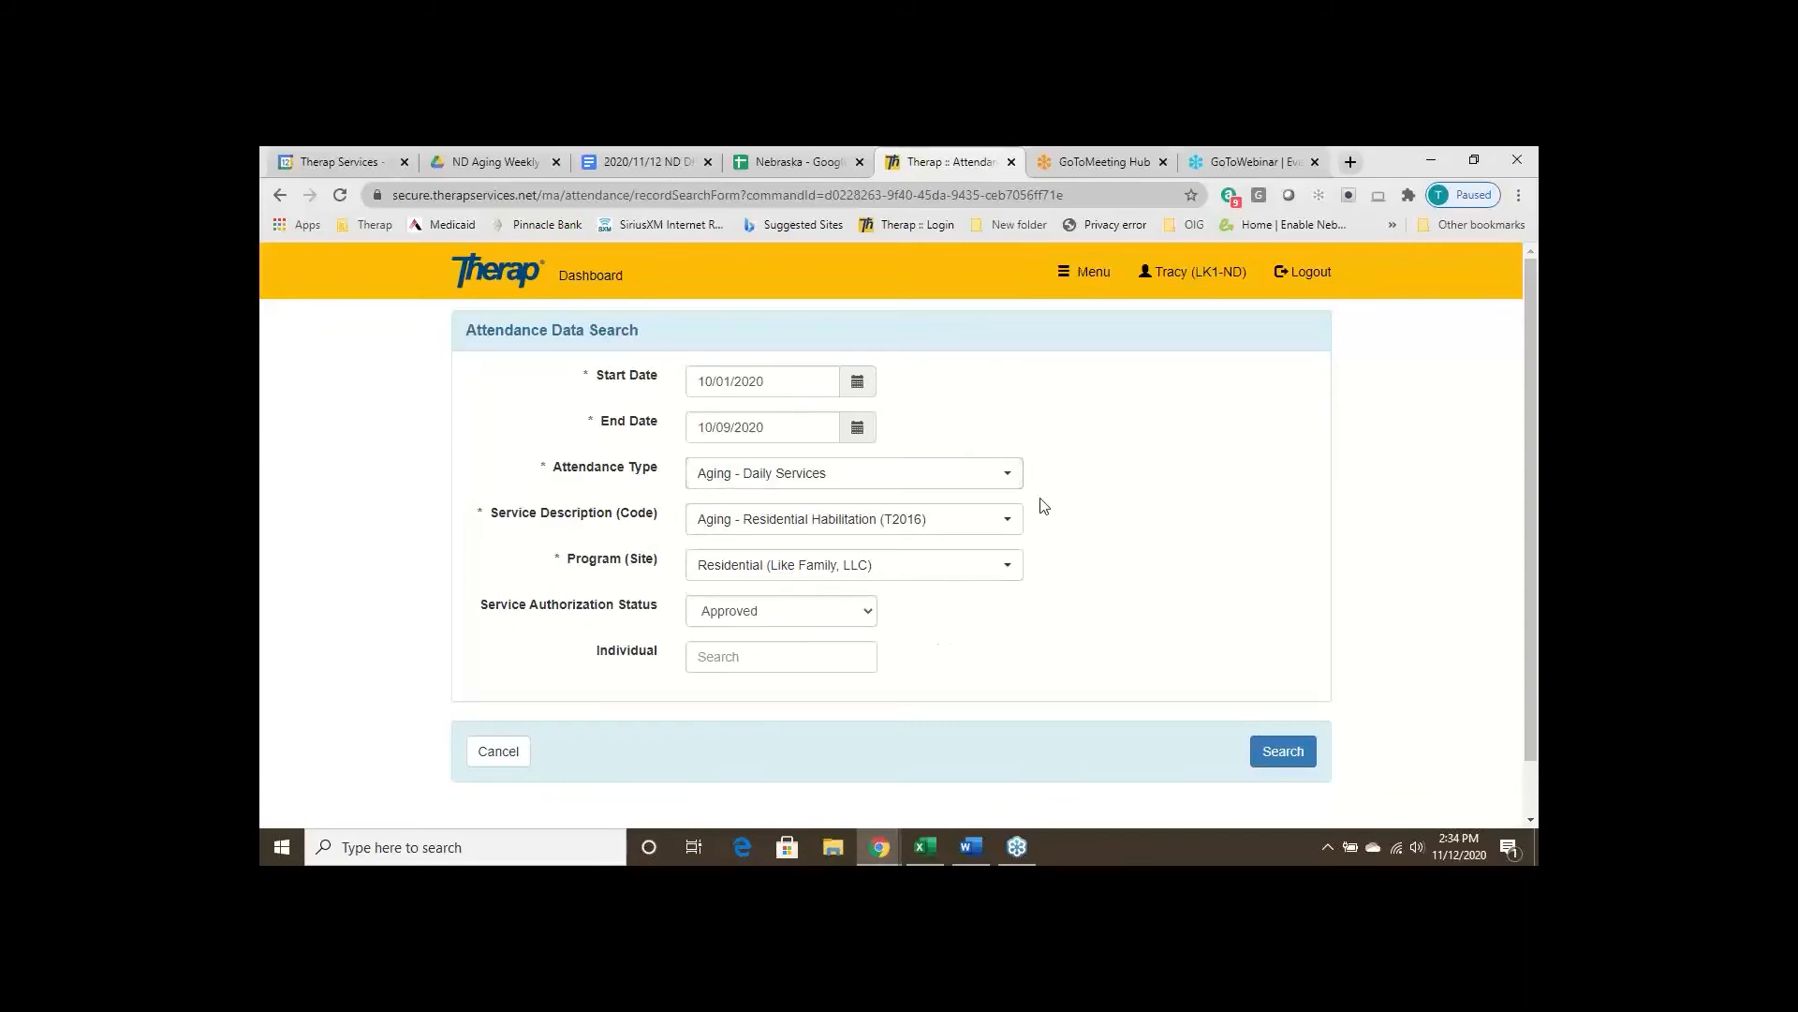
left_click(1007, 475)
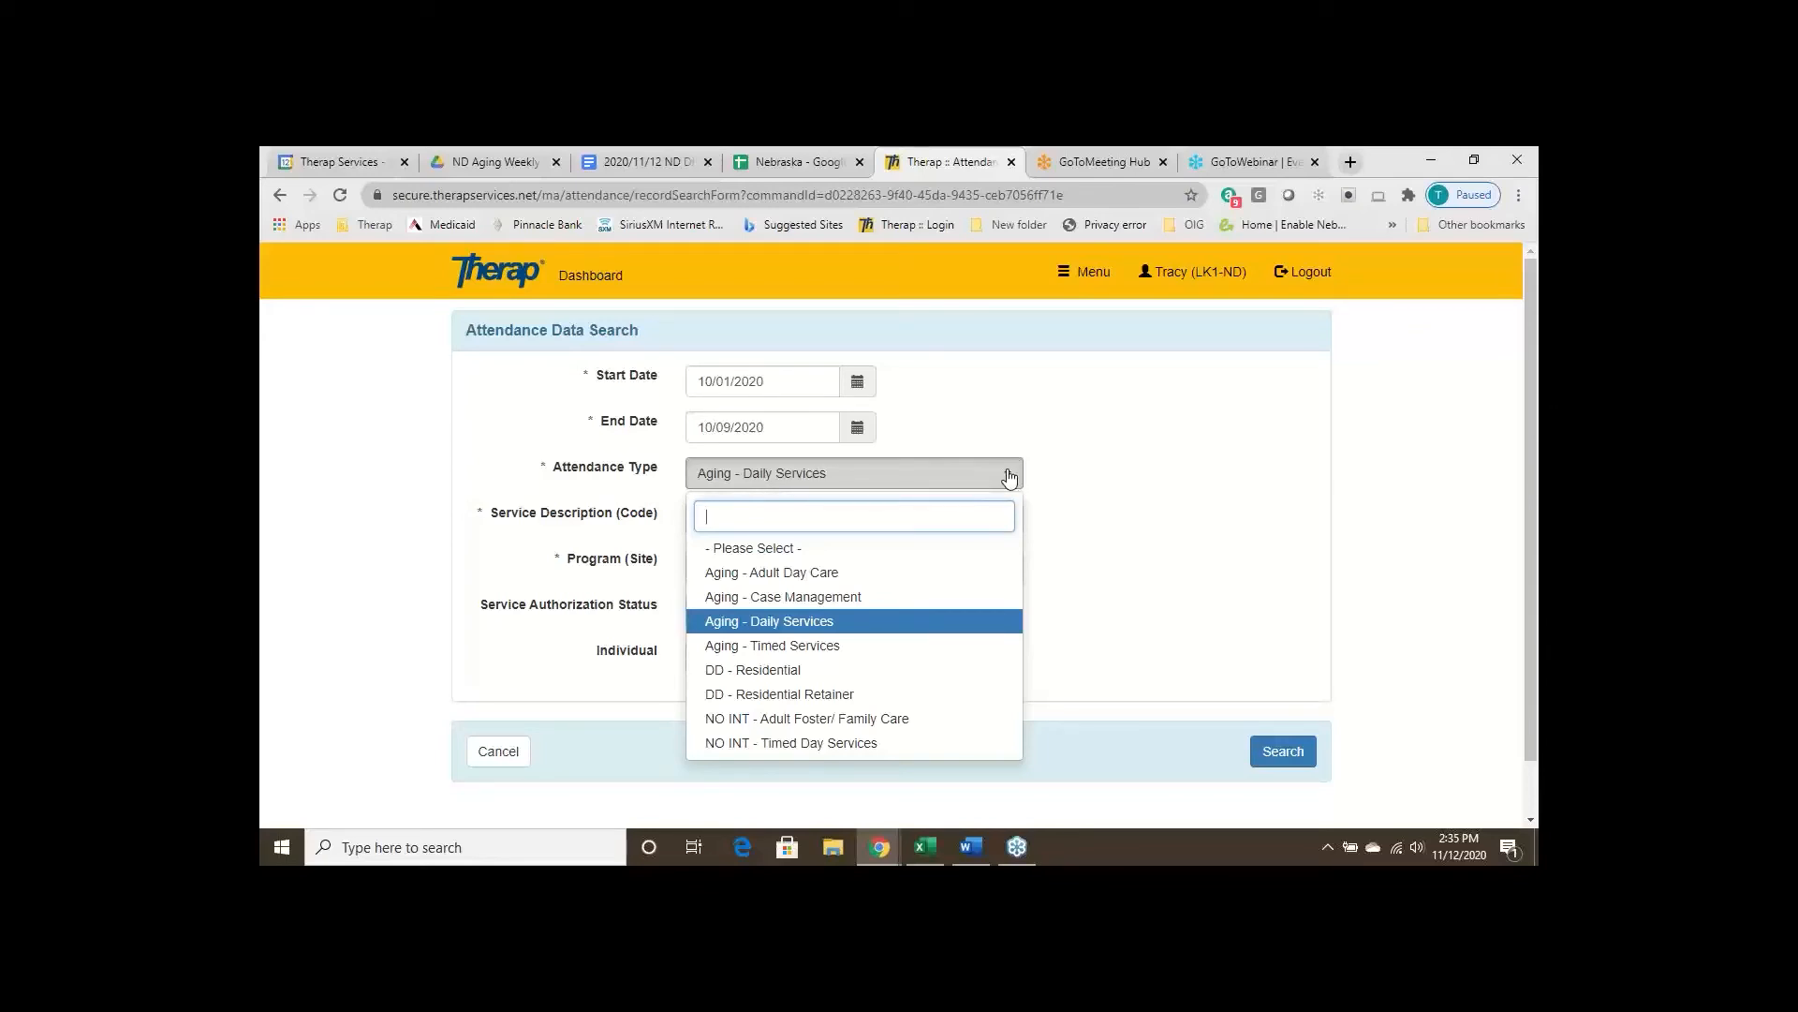
left_click(801, 576)
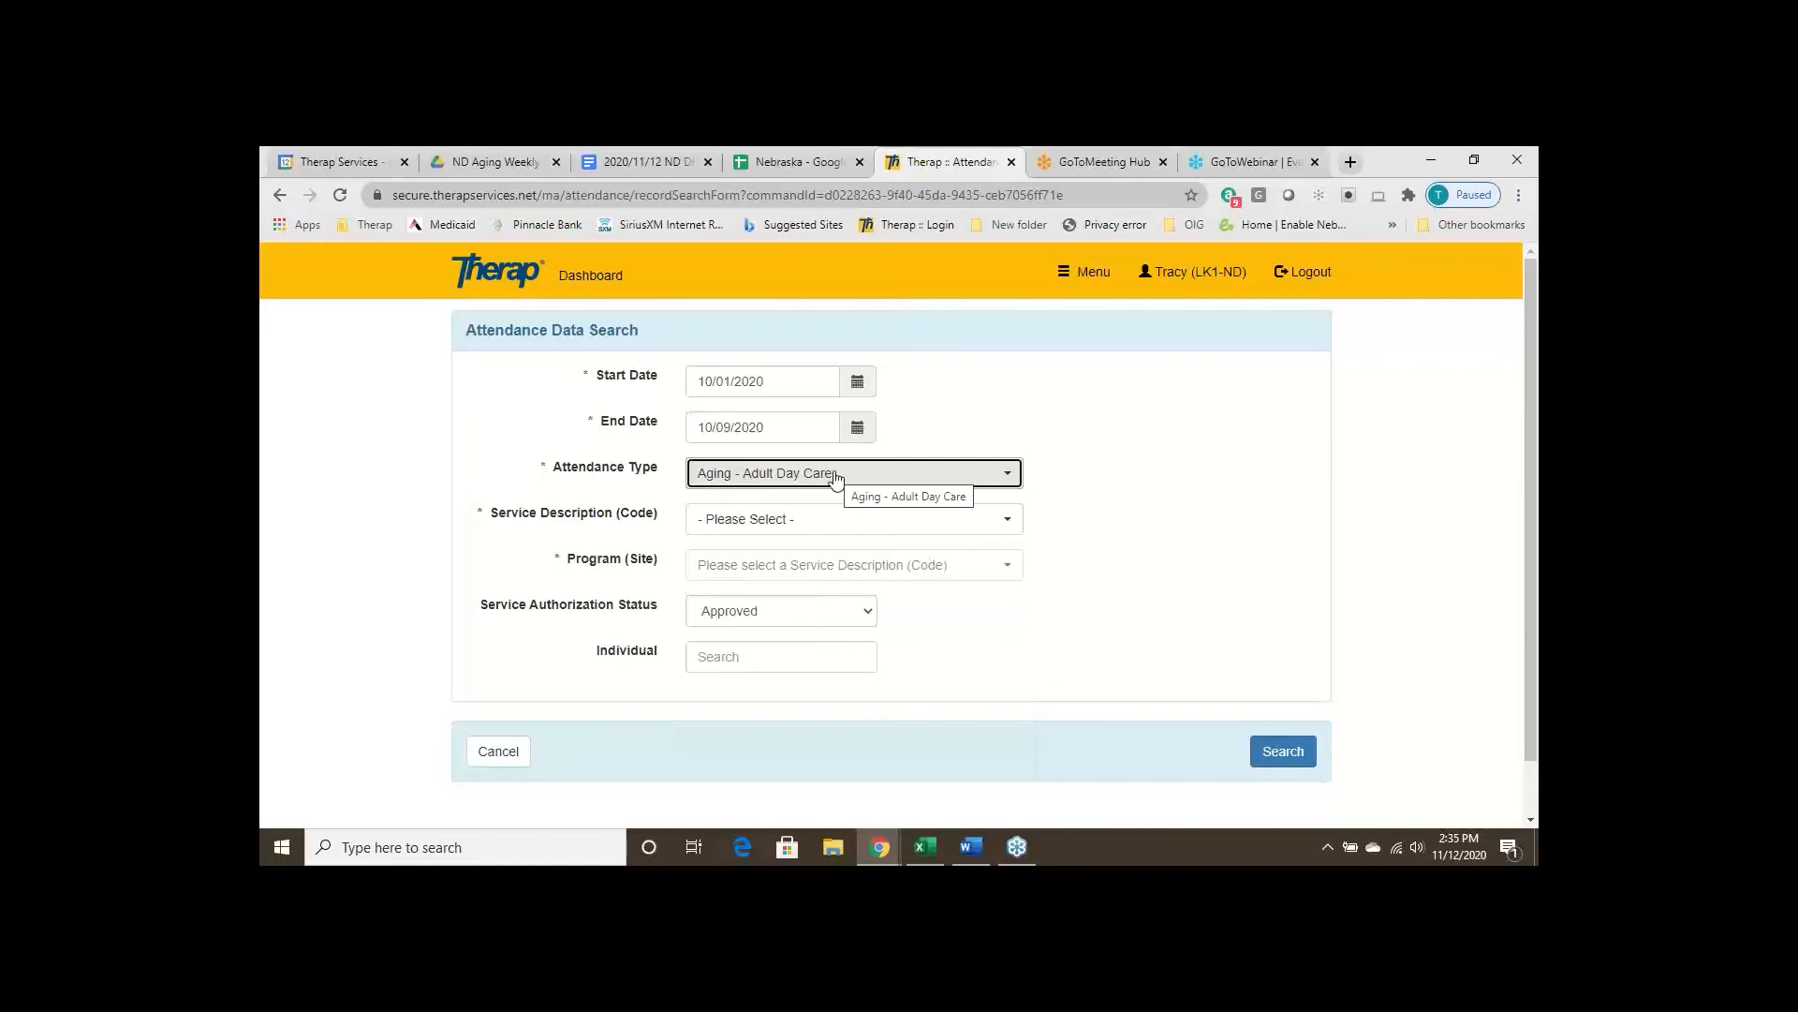
left_click(764, 521)
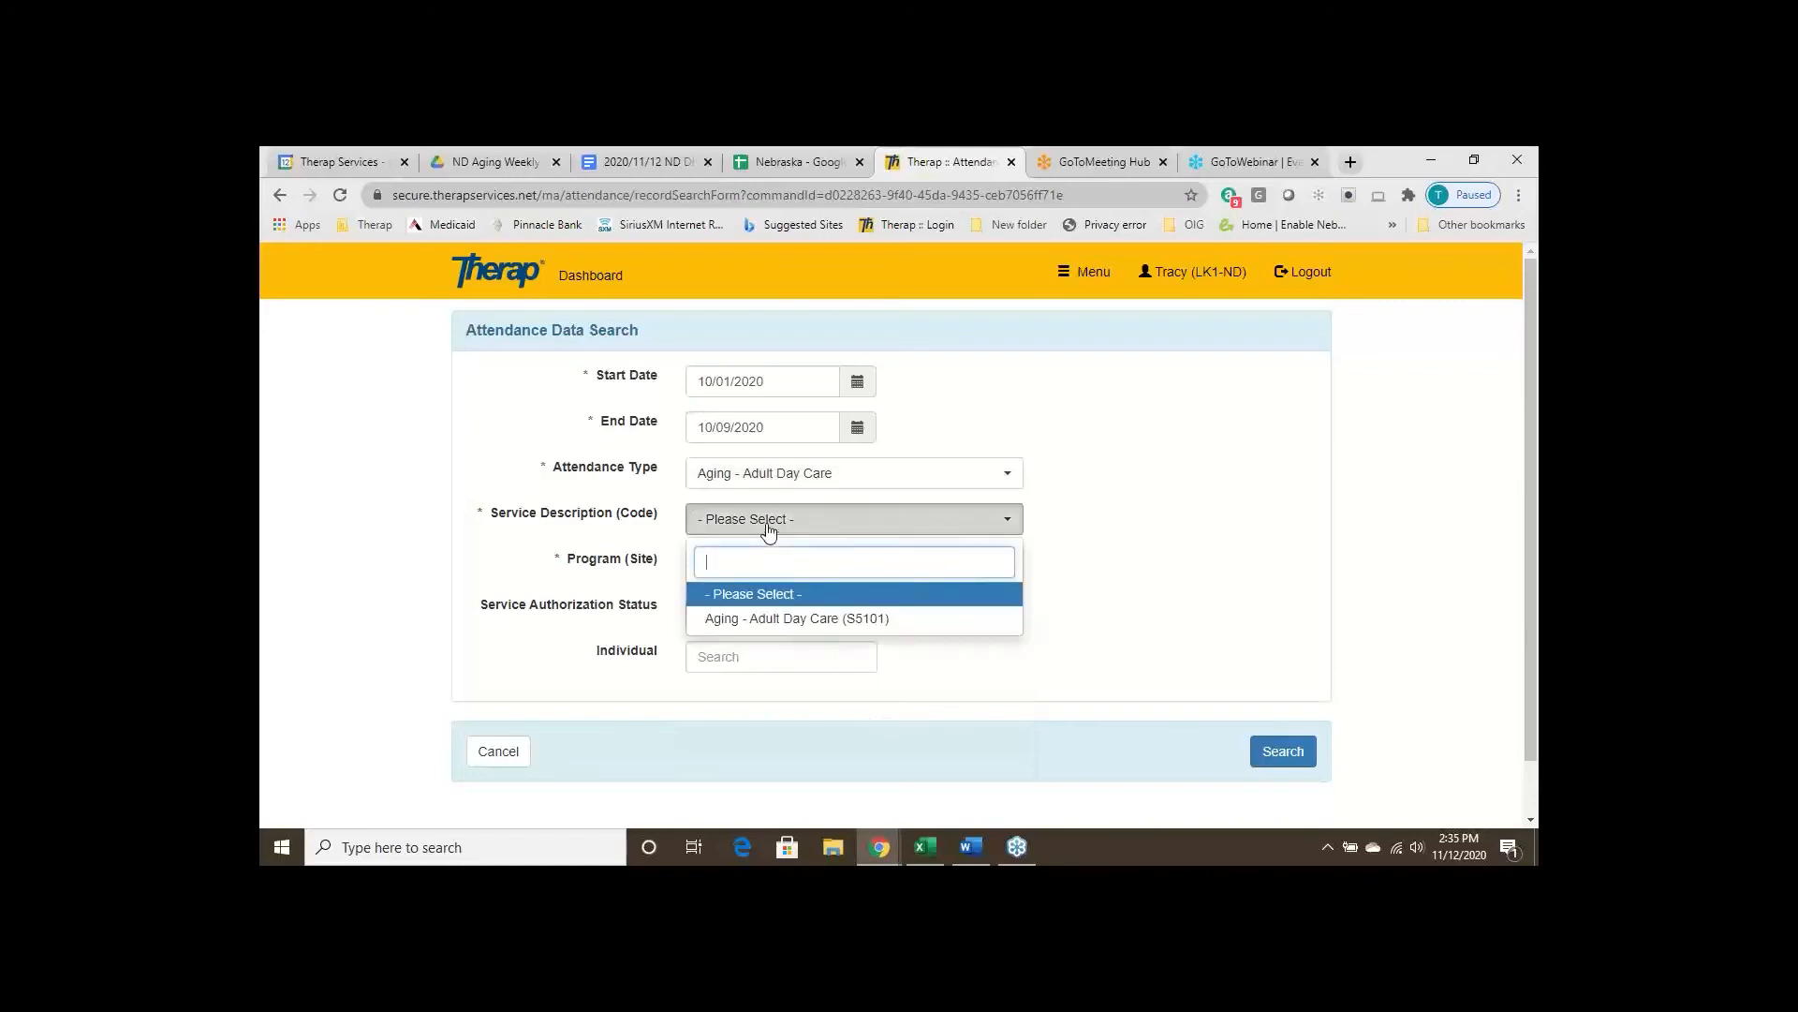
left_click(799, 620)
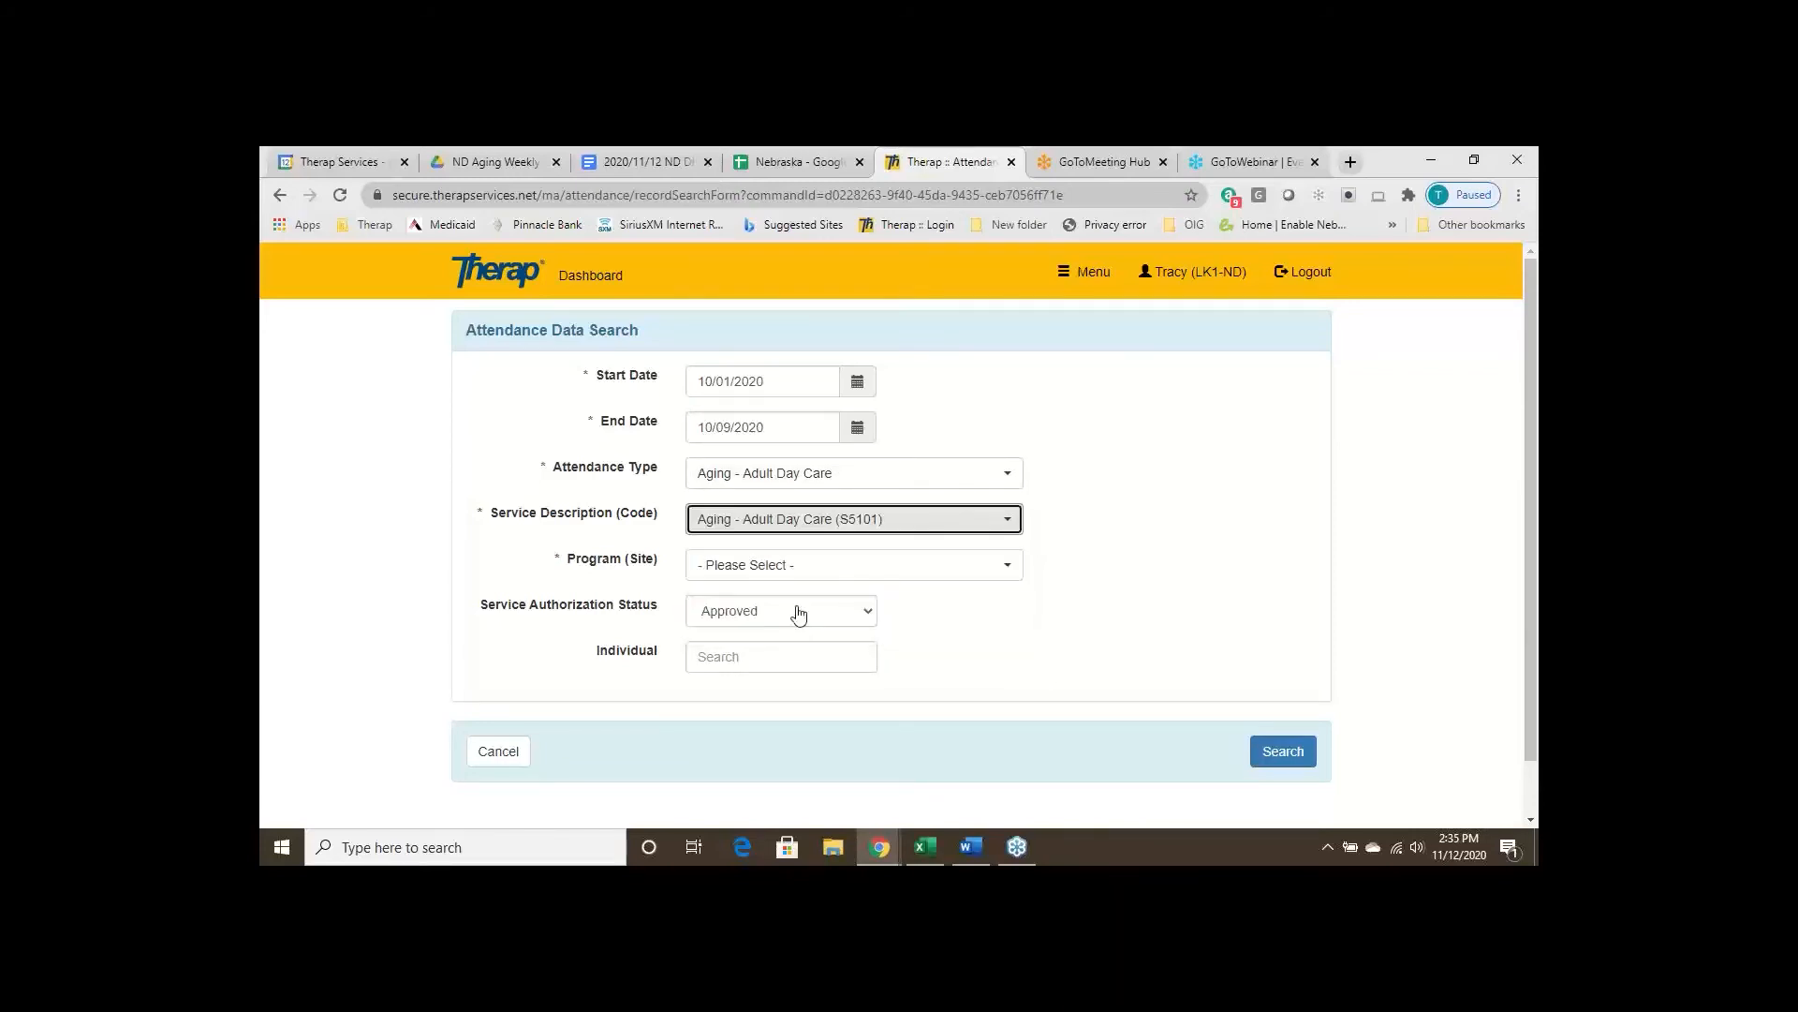
left_click(795, 565)
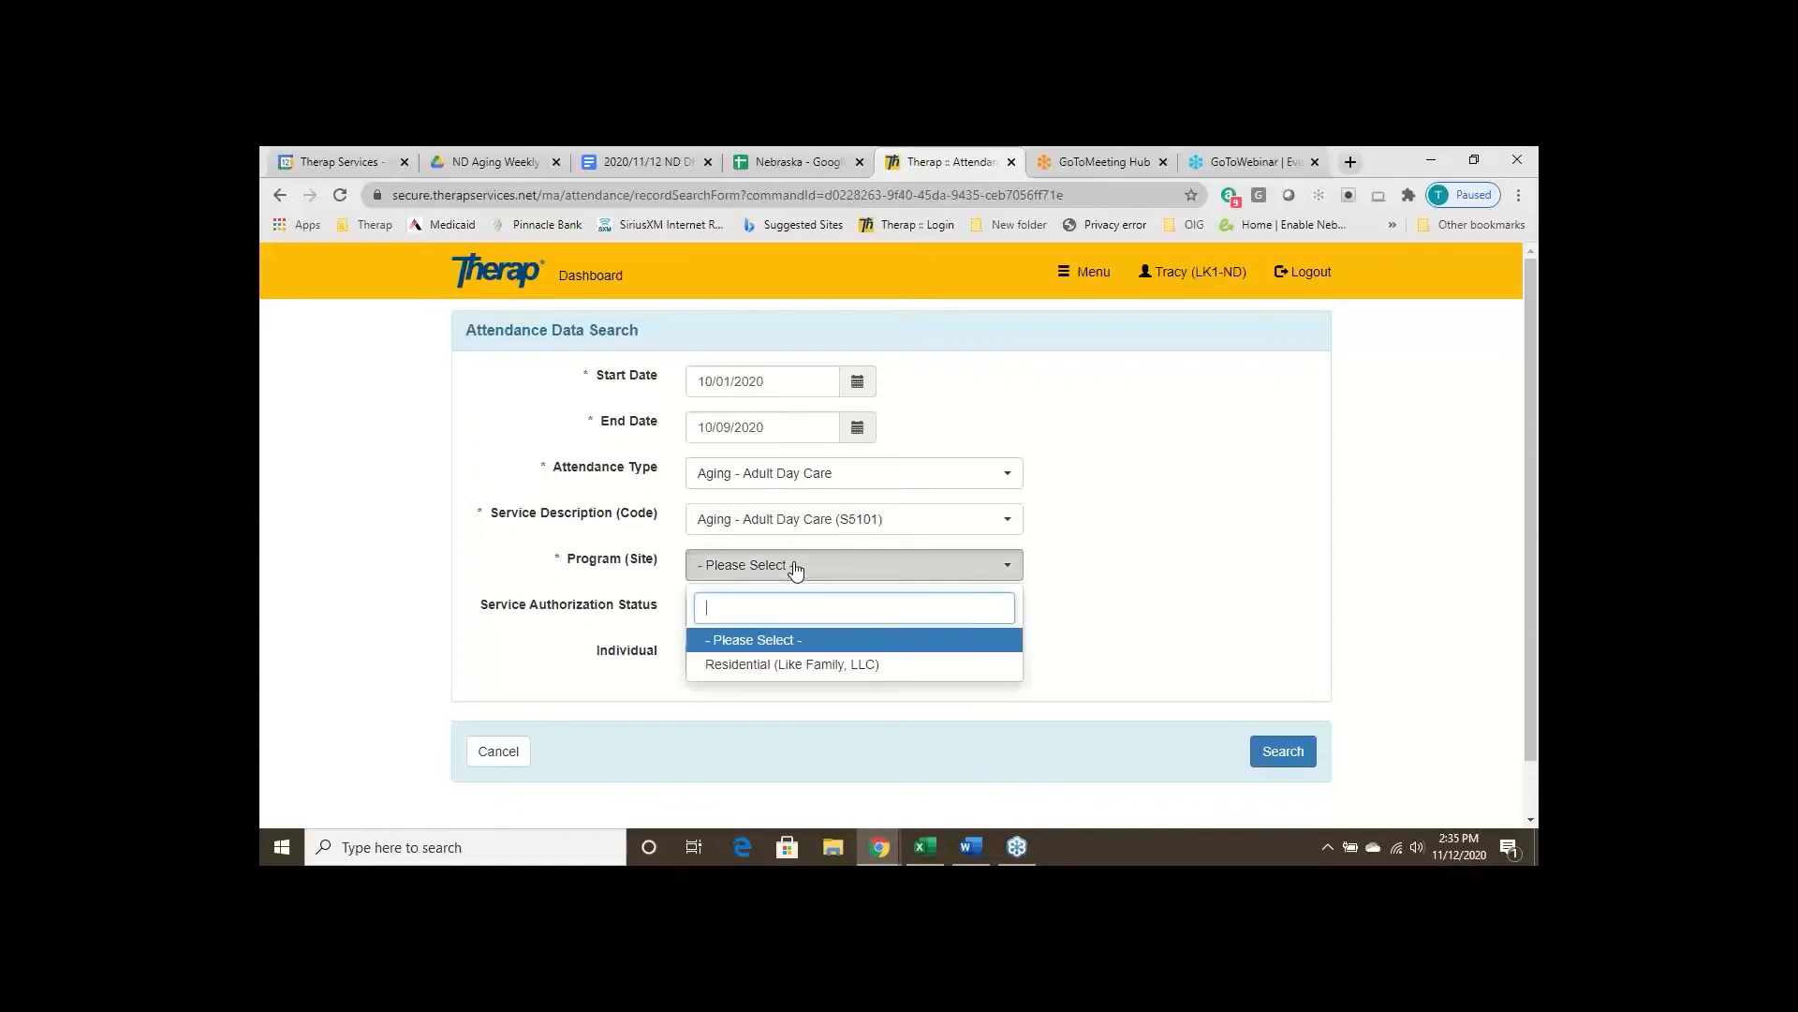
left_click(803, 666)
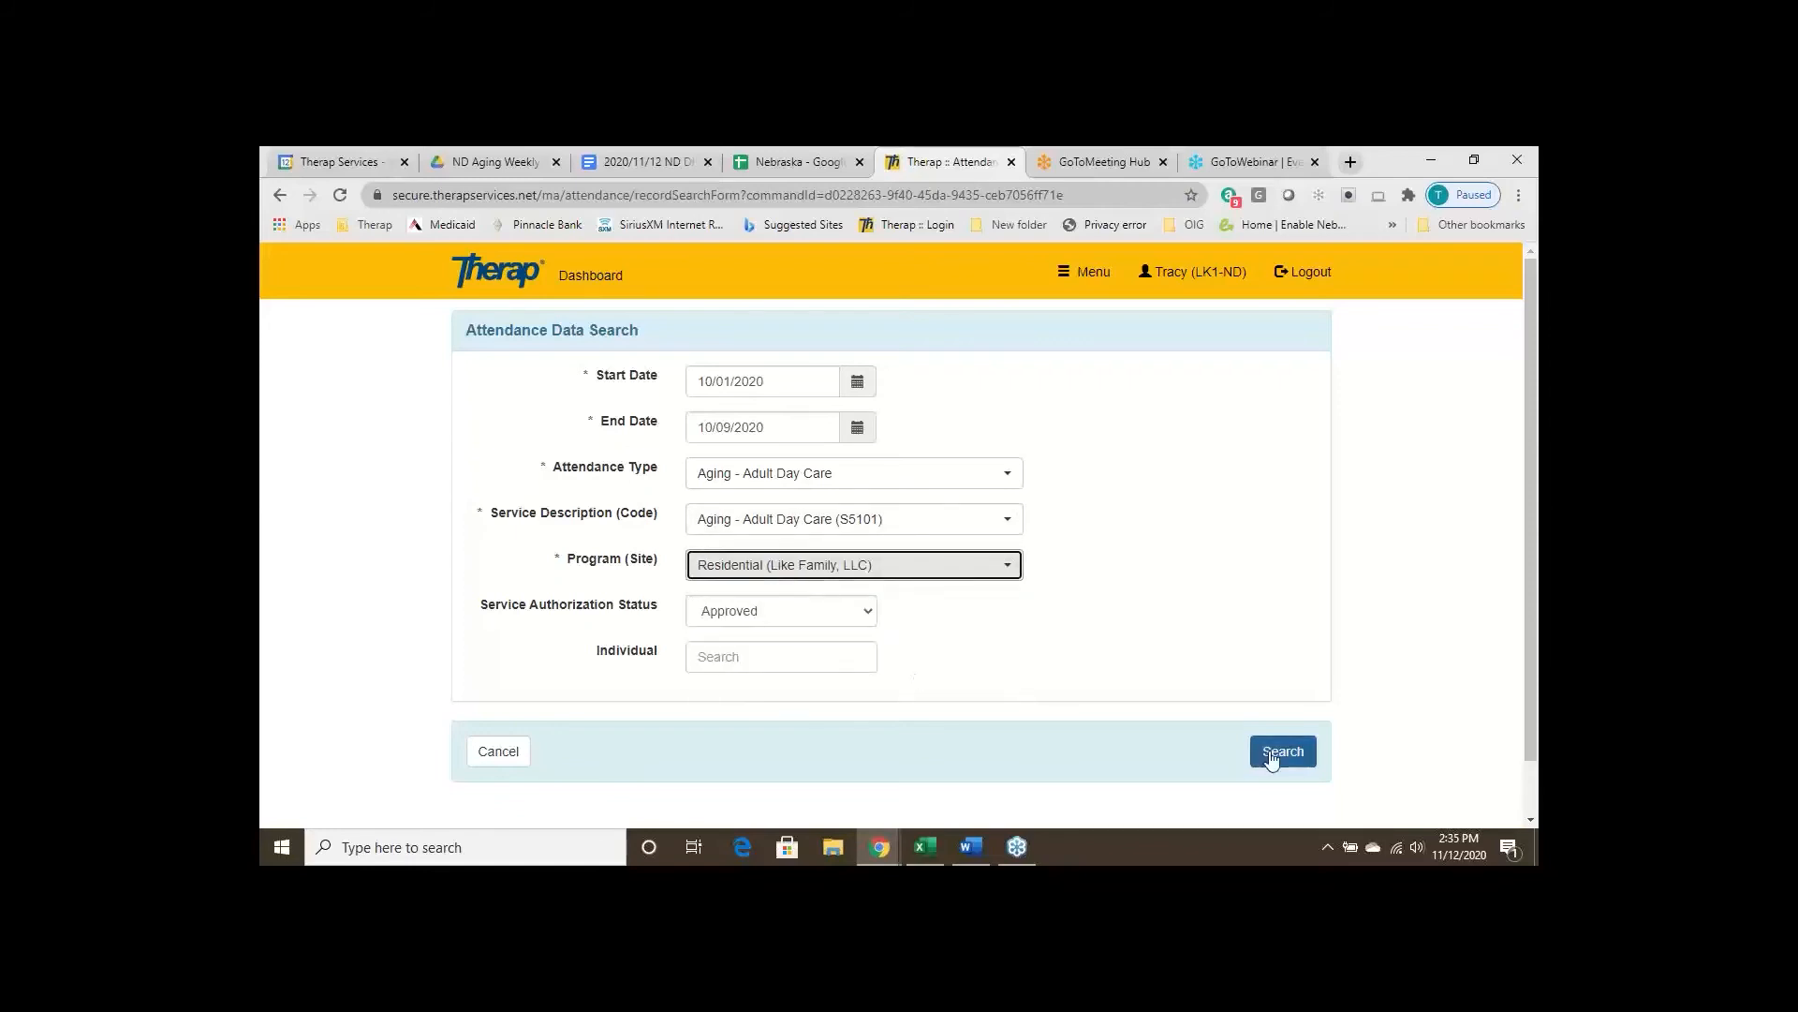
left_click(1299, 760)
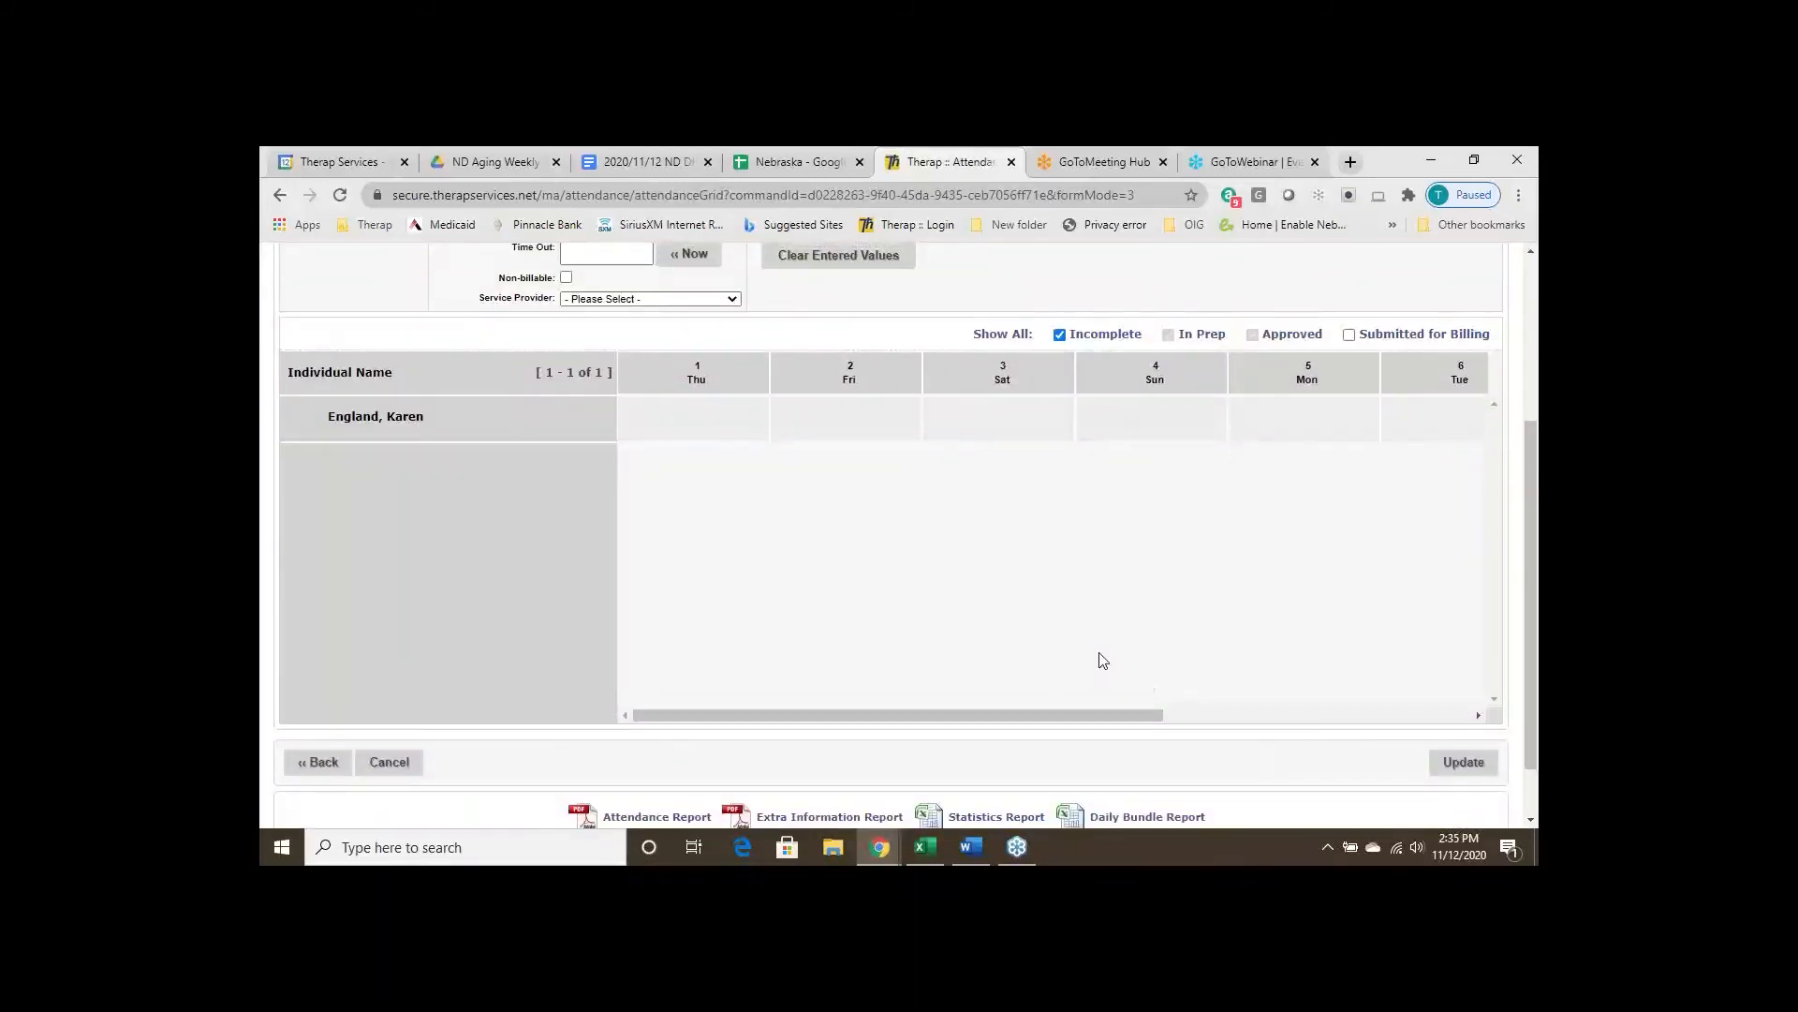
Start new adult day care attendance input with Present (P) - [Billable] and select October 1 and 2 for the individual
scroll(1103, 660, "up", 1)
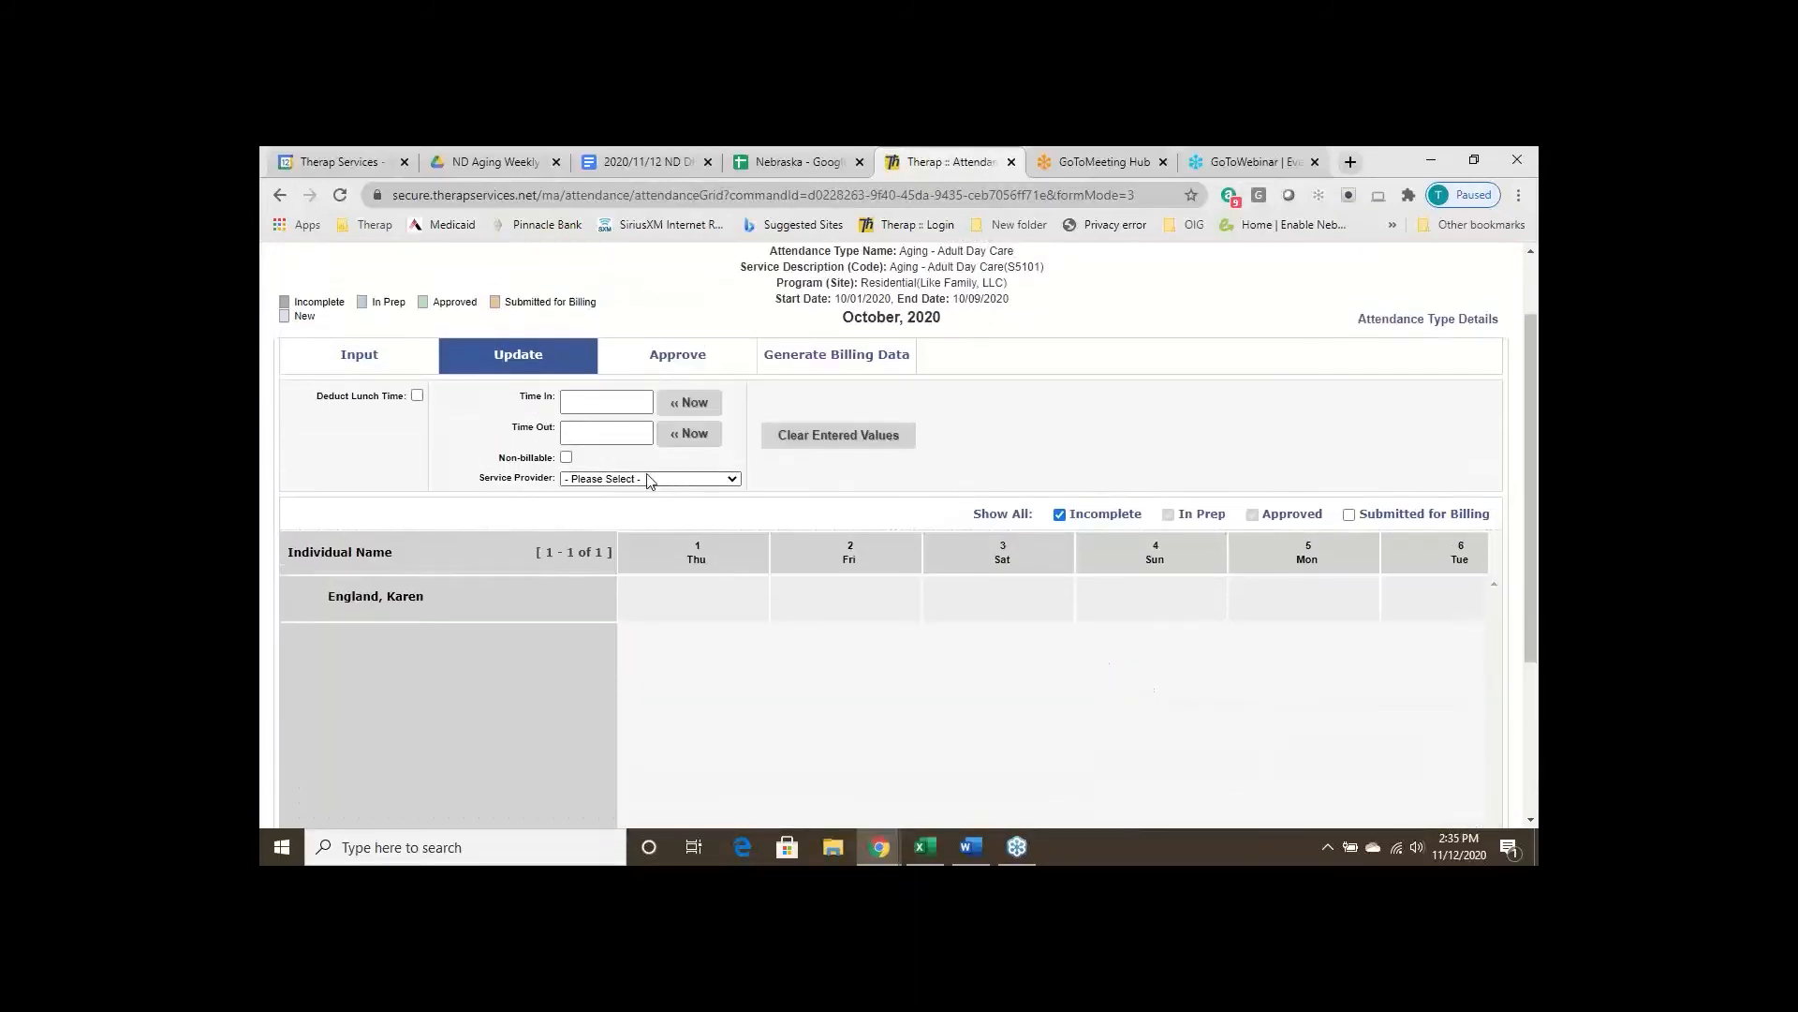
left_click(360, 357)
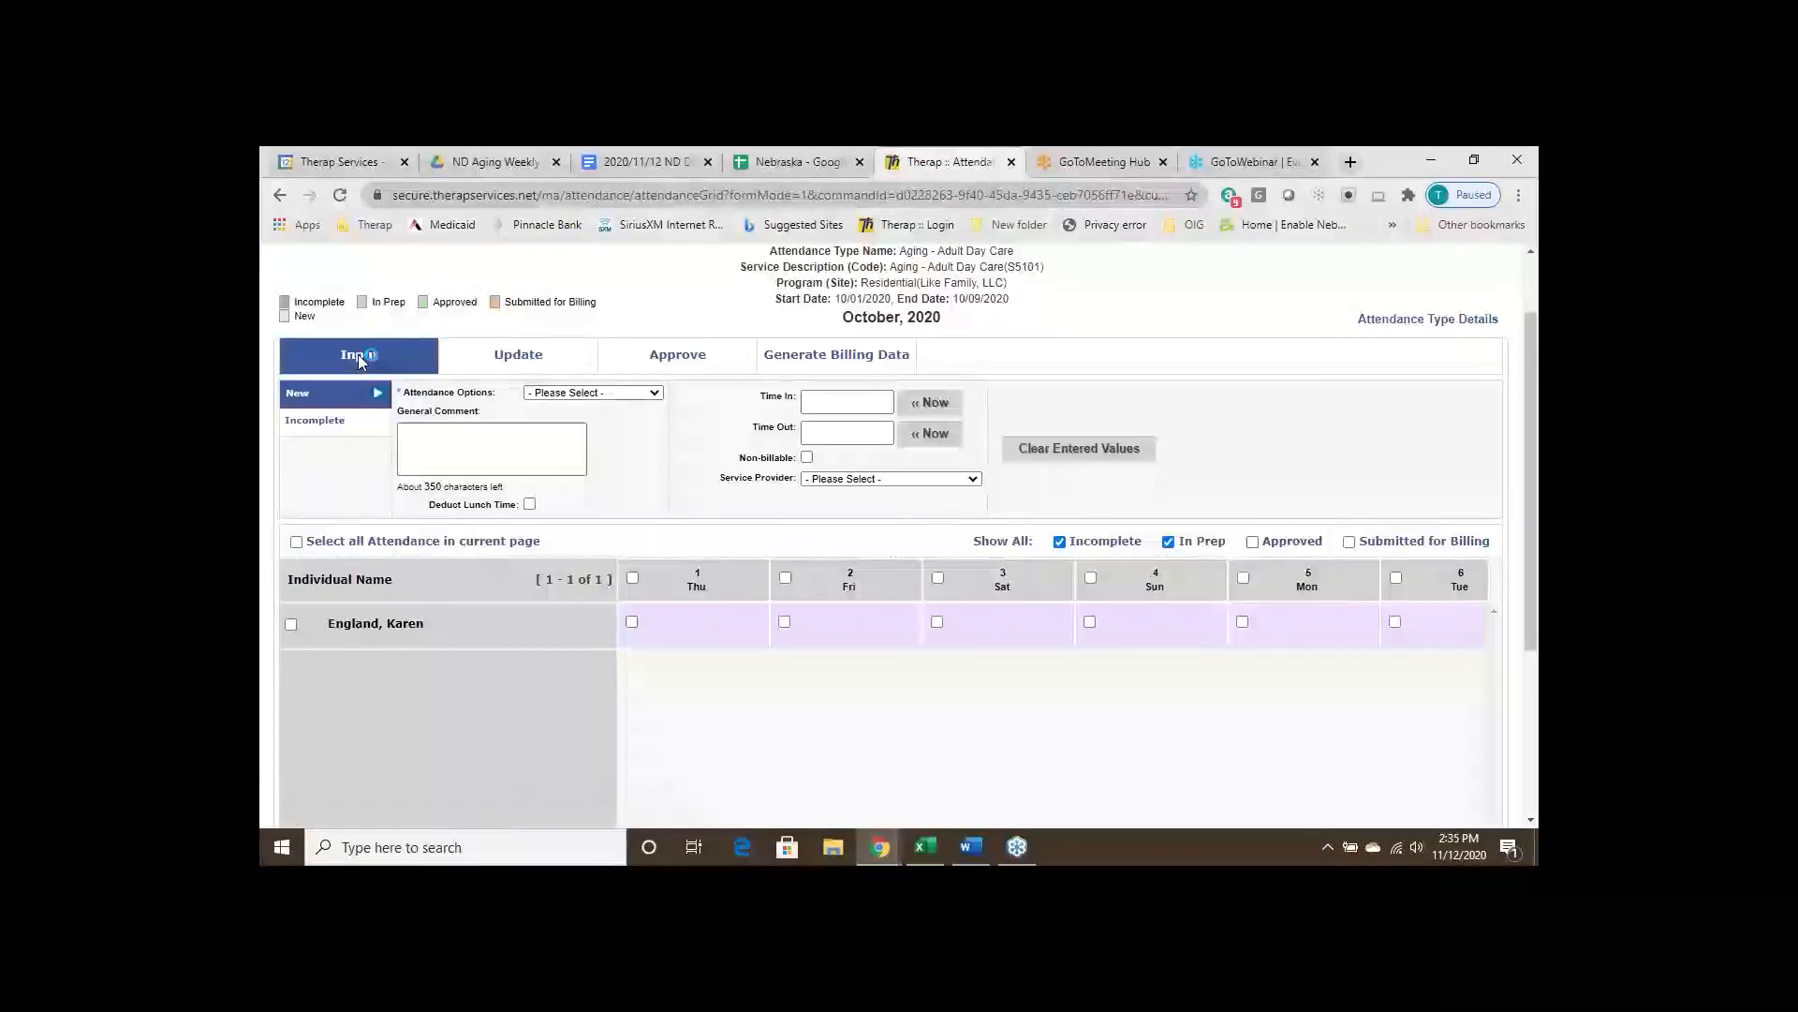
left_click(656, 393)
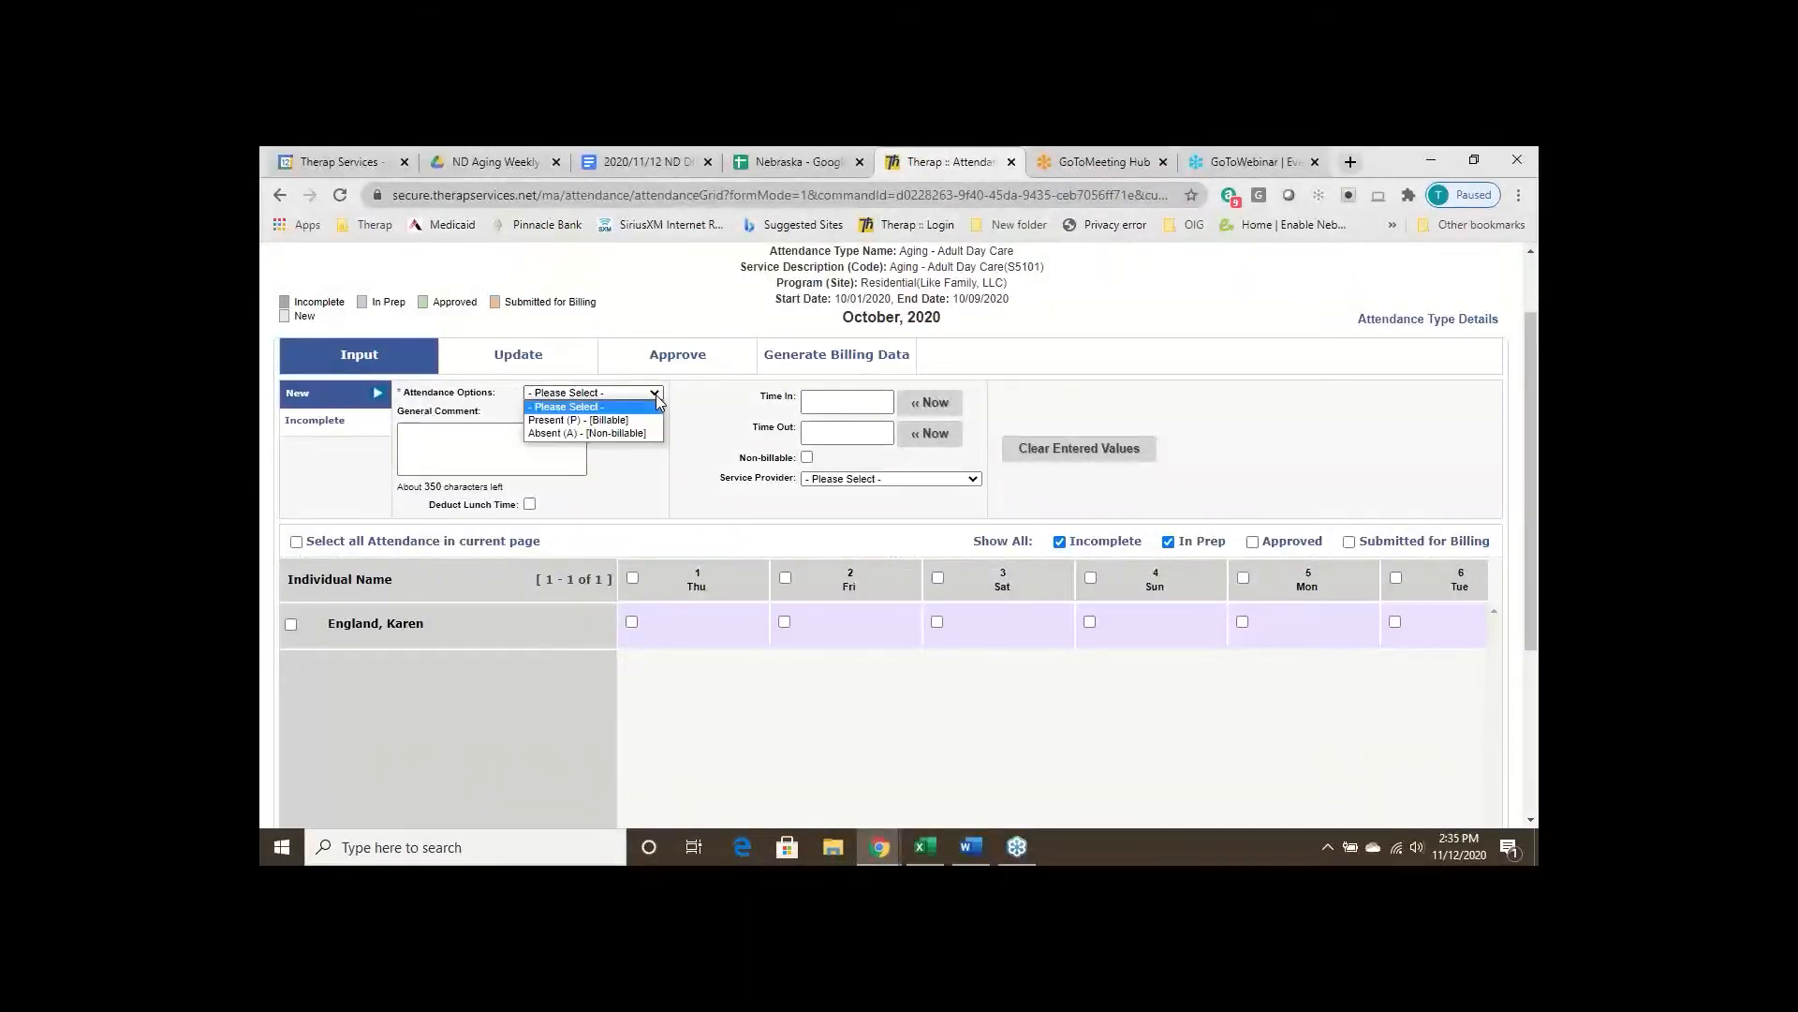
left_click(597, 421)
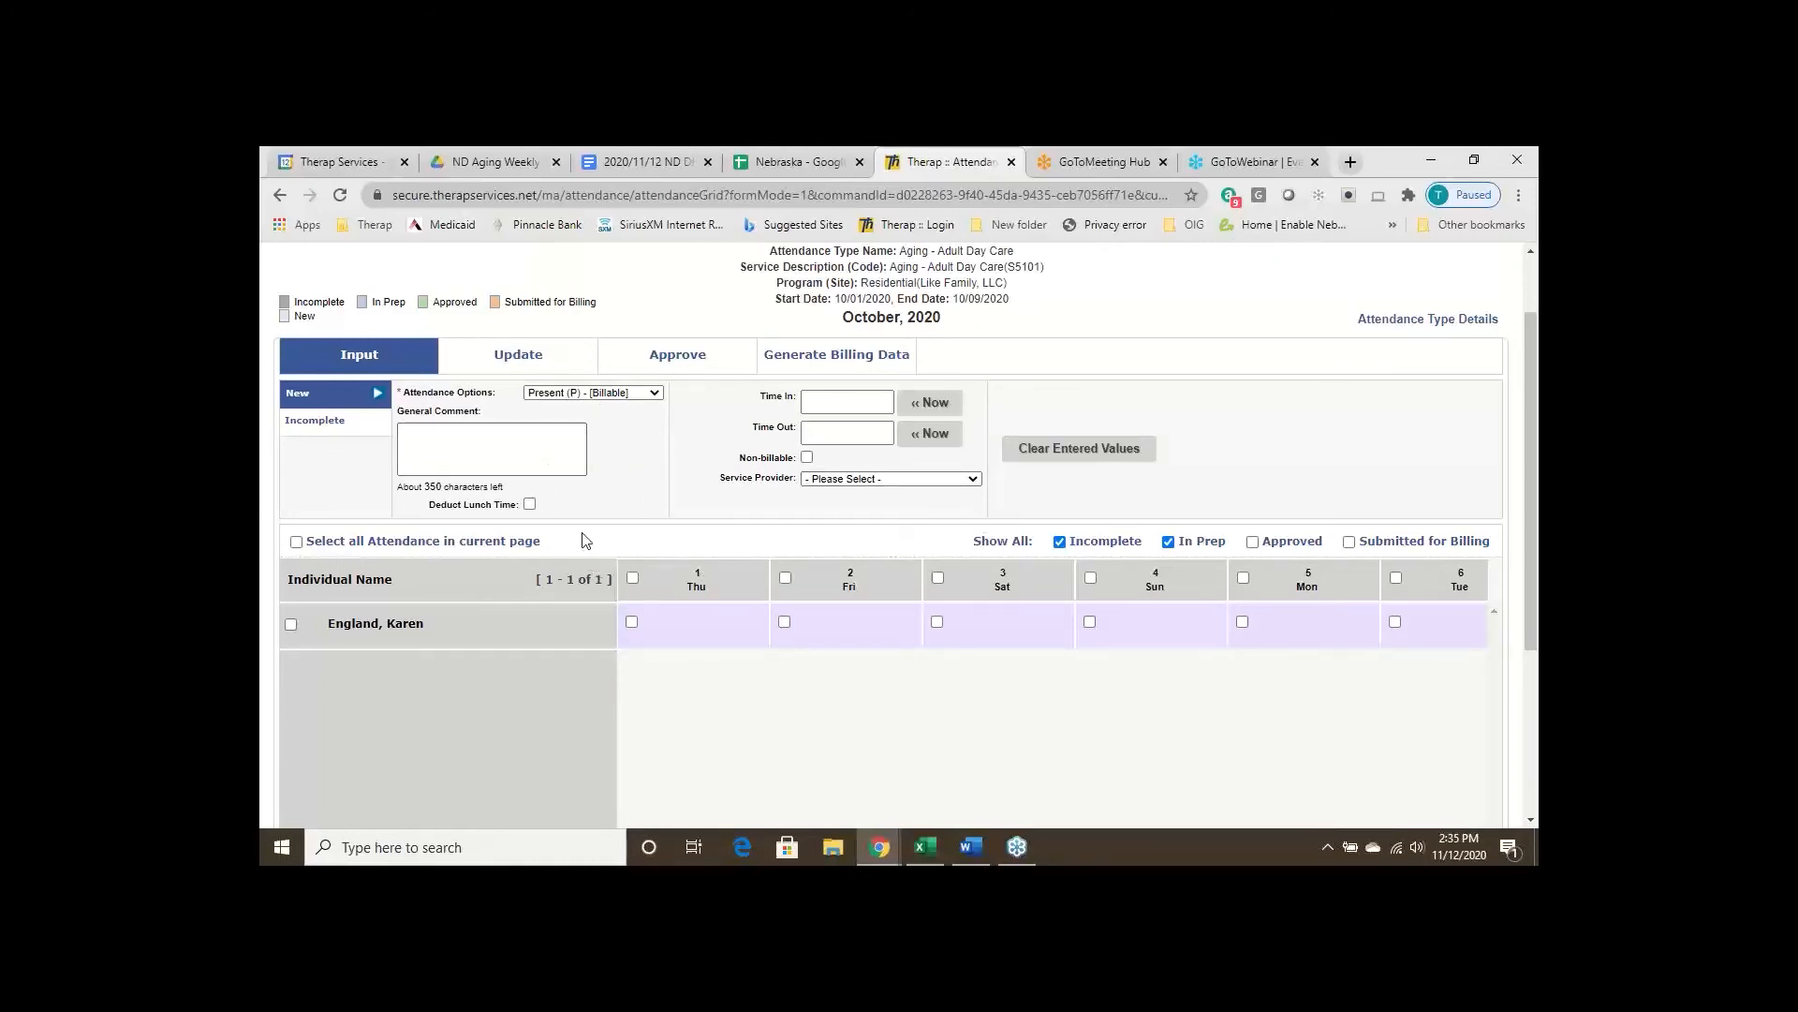
left_click(631, 623)
left_click(785, 622)
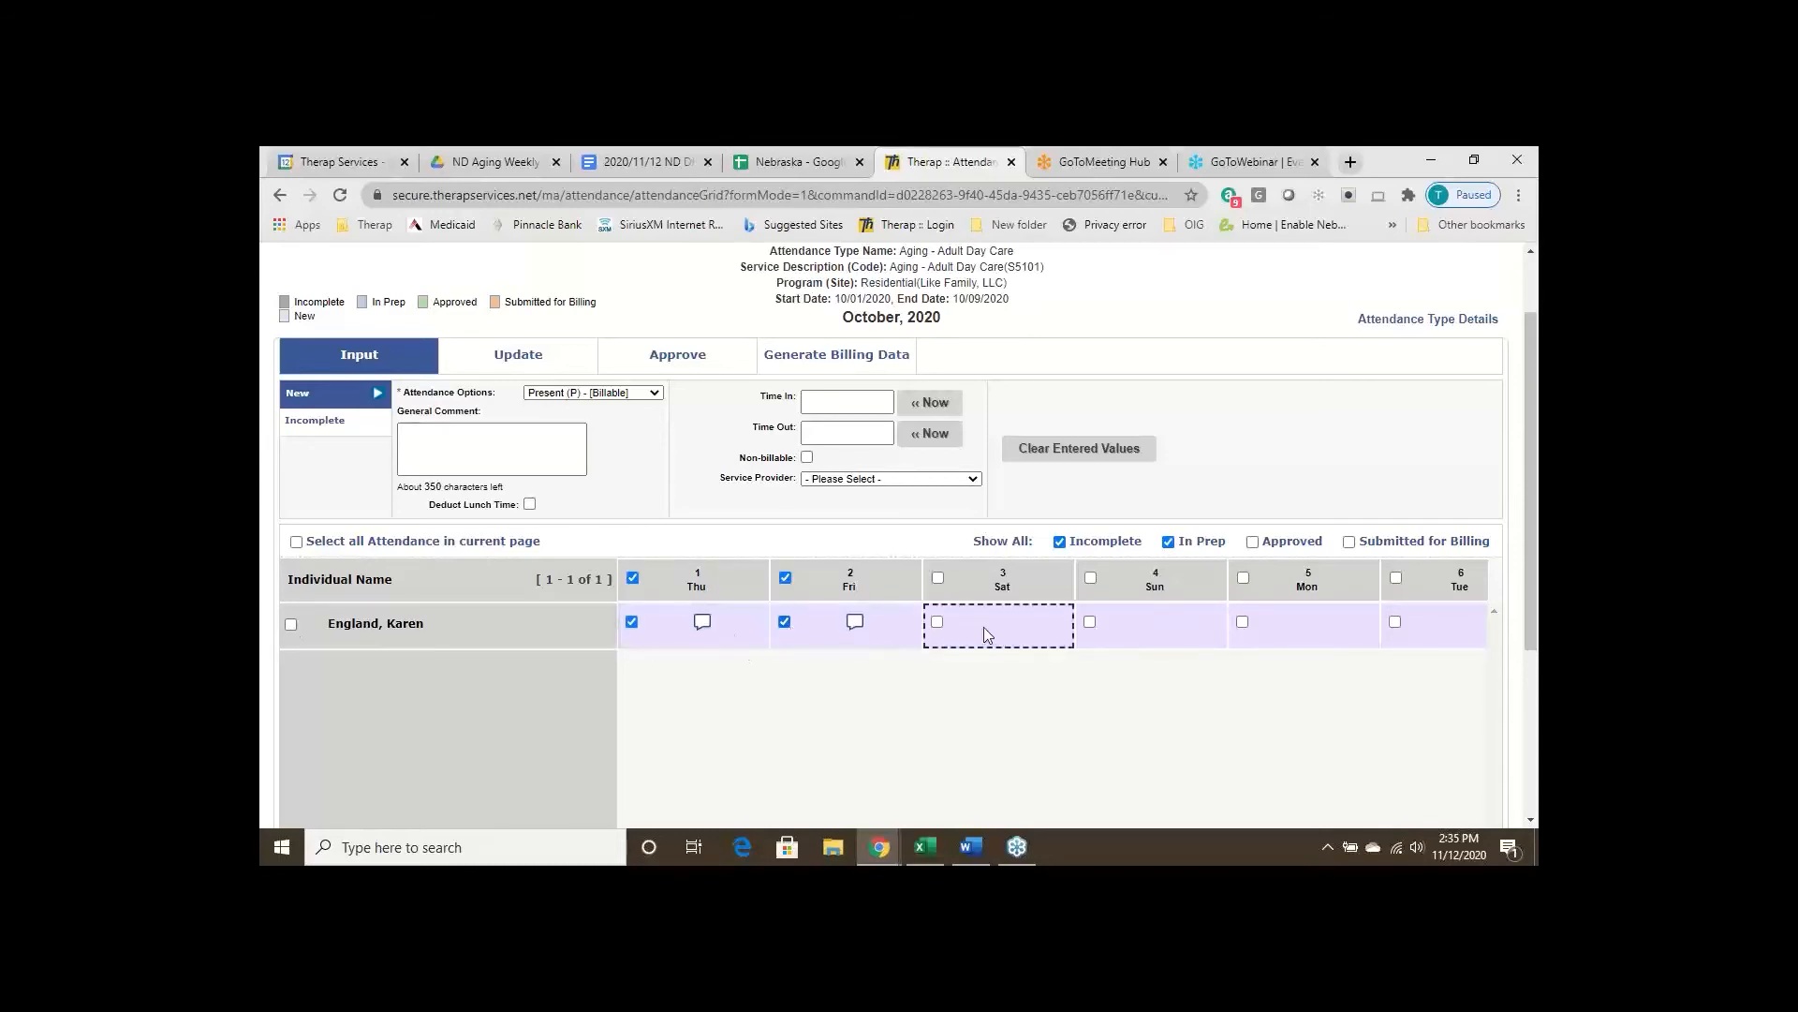
Try to submit the selected attendance without Time In and Time Out, and decline to continue
scroll(1188, 656, "down", 1)
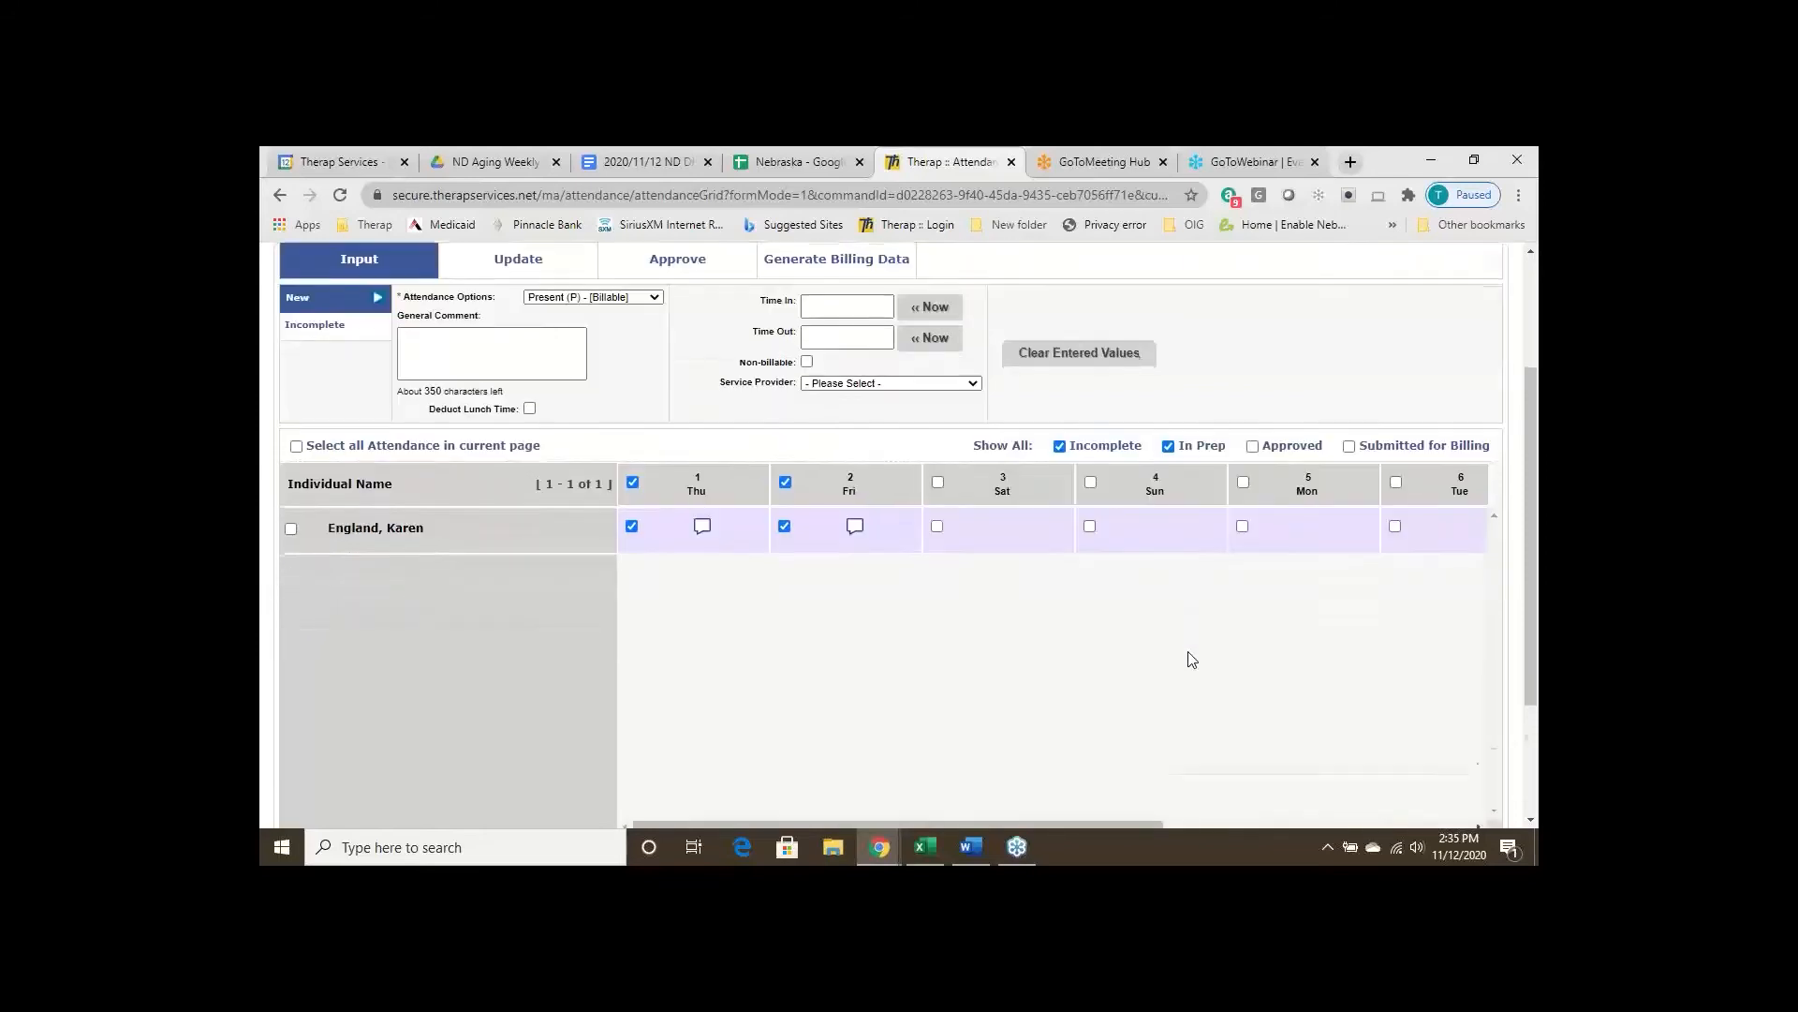
scroll(1187, 658, "down", 1)
left_click(1438, 784)
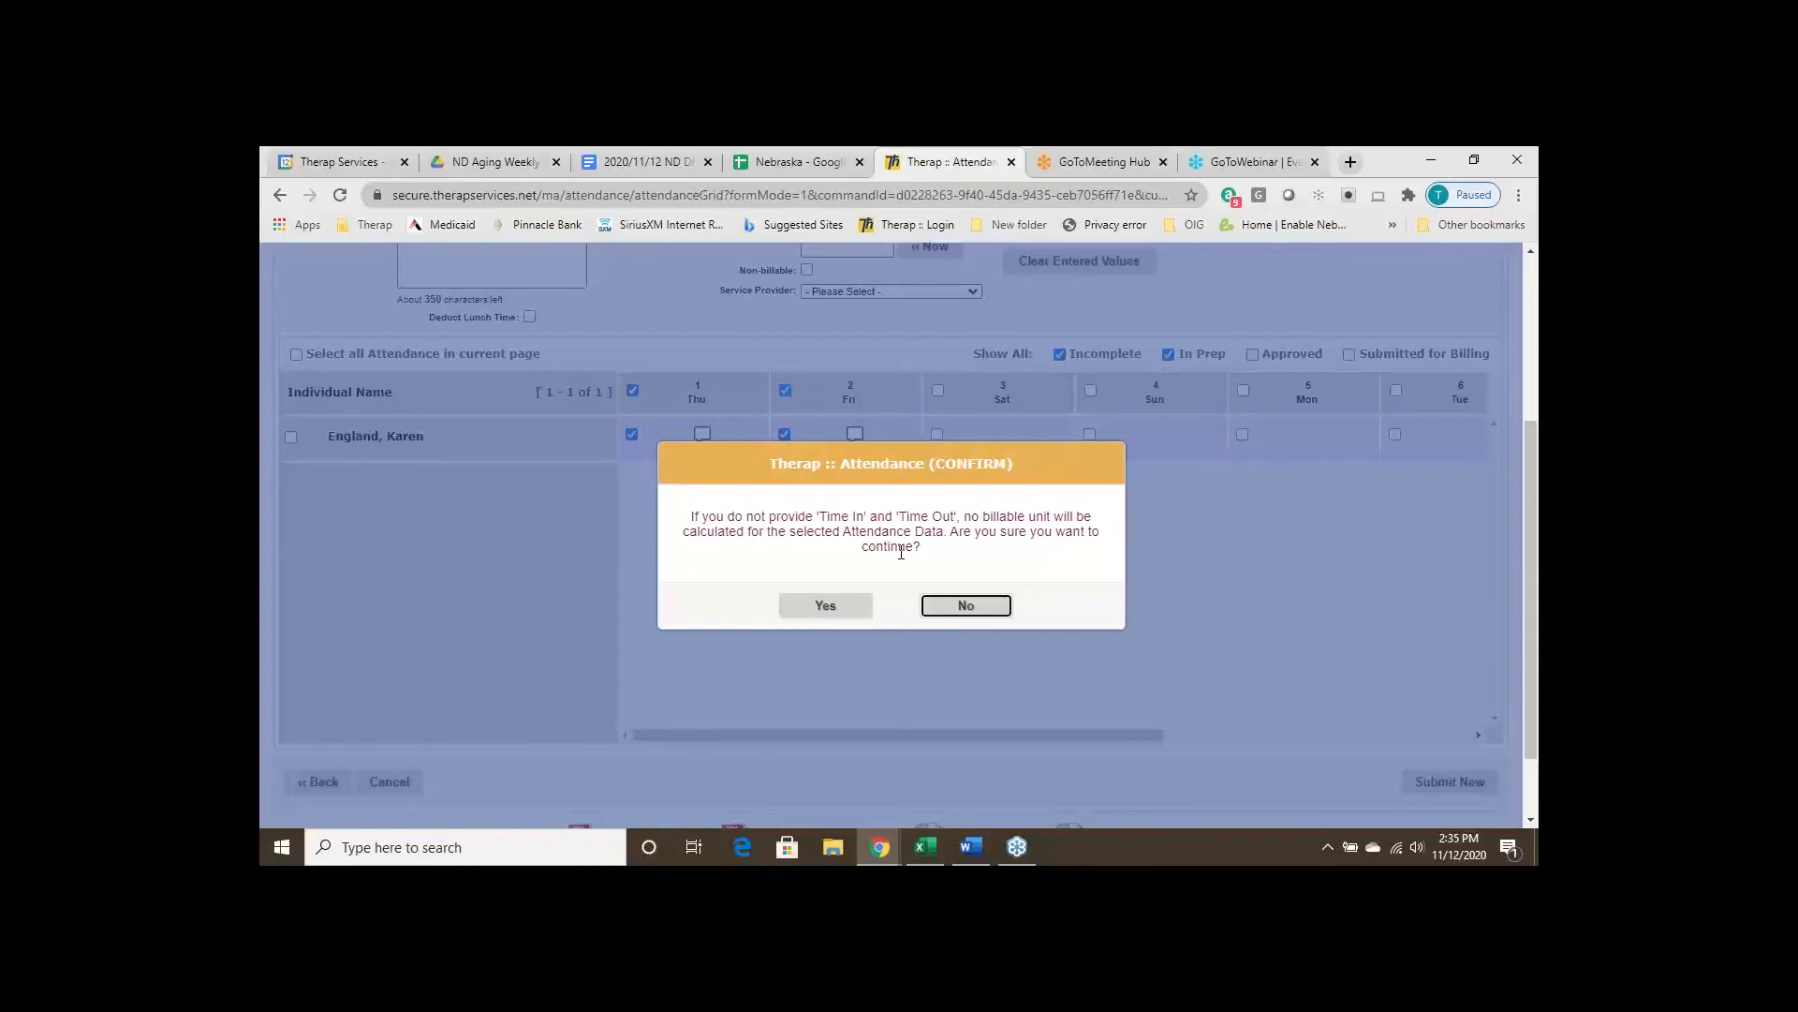
left_click(965, 606)
scroll(966, 608, "up", 2)
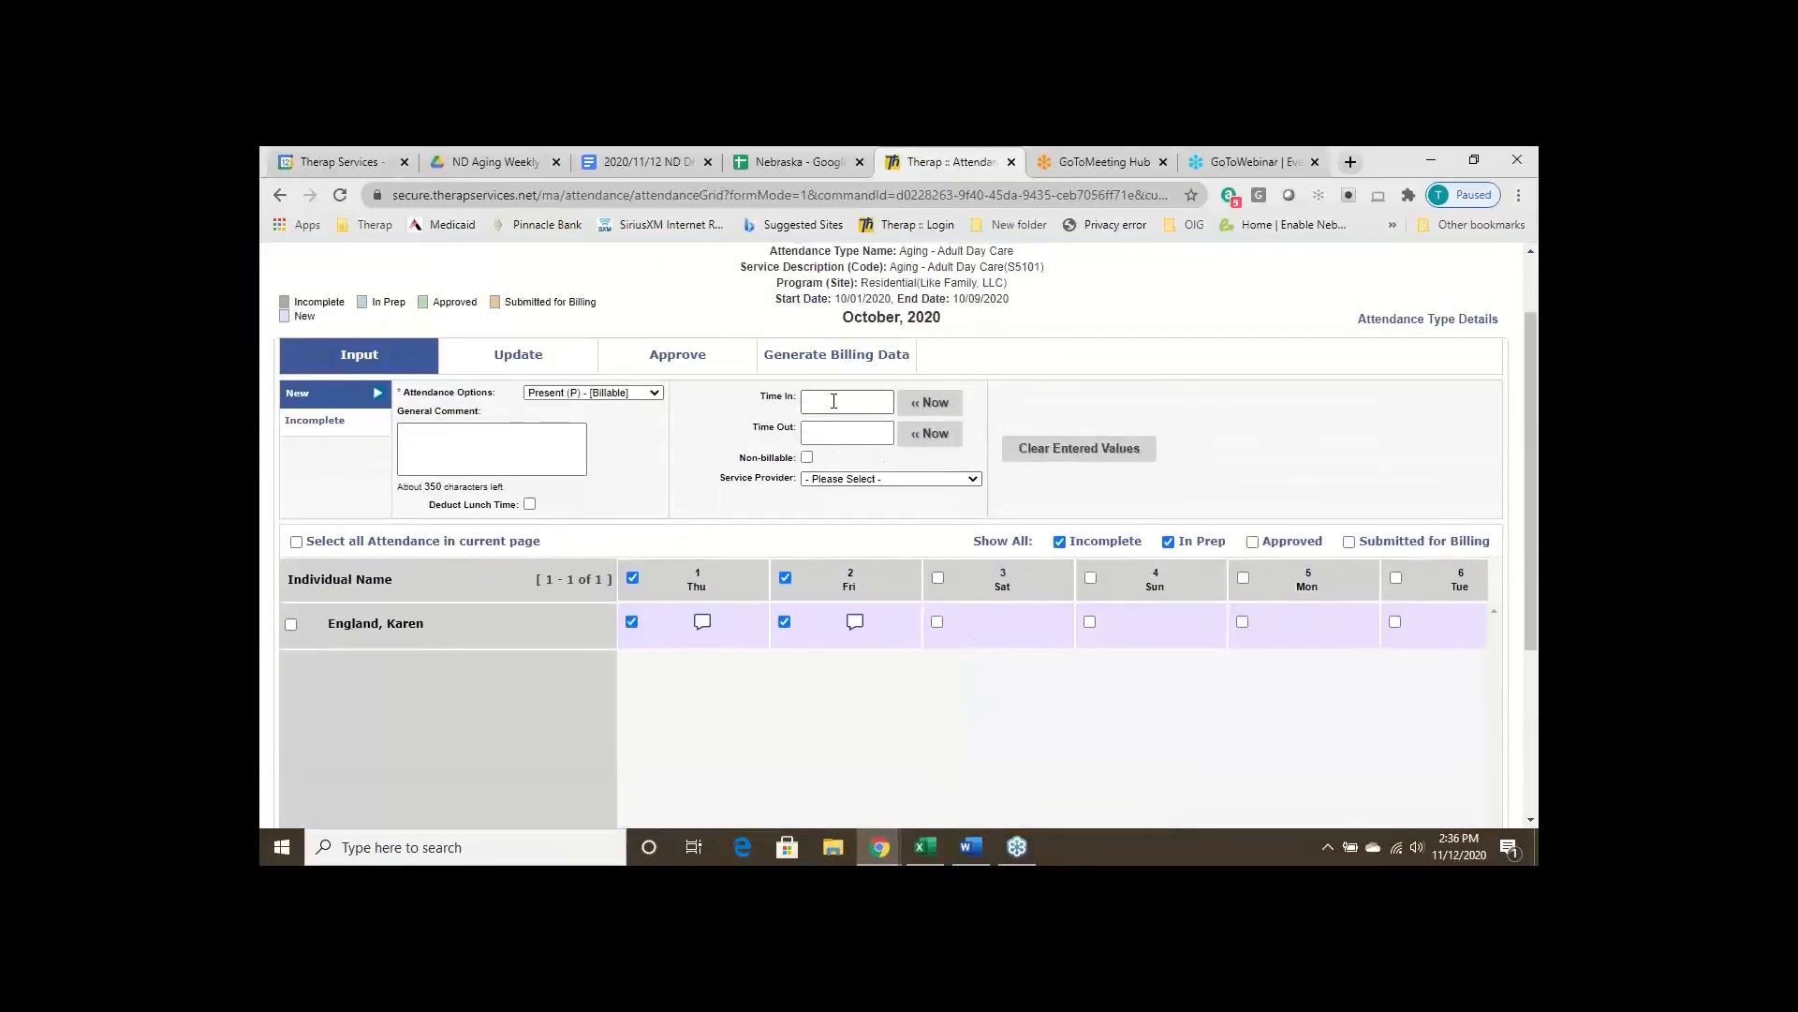
Set the new attendance's Time In to 9:00 am and Time Out to 1:00 pm
left_click(834, 401)
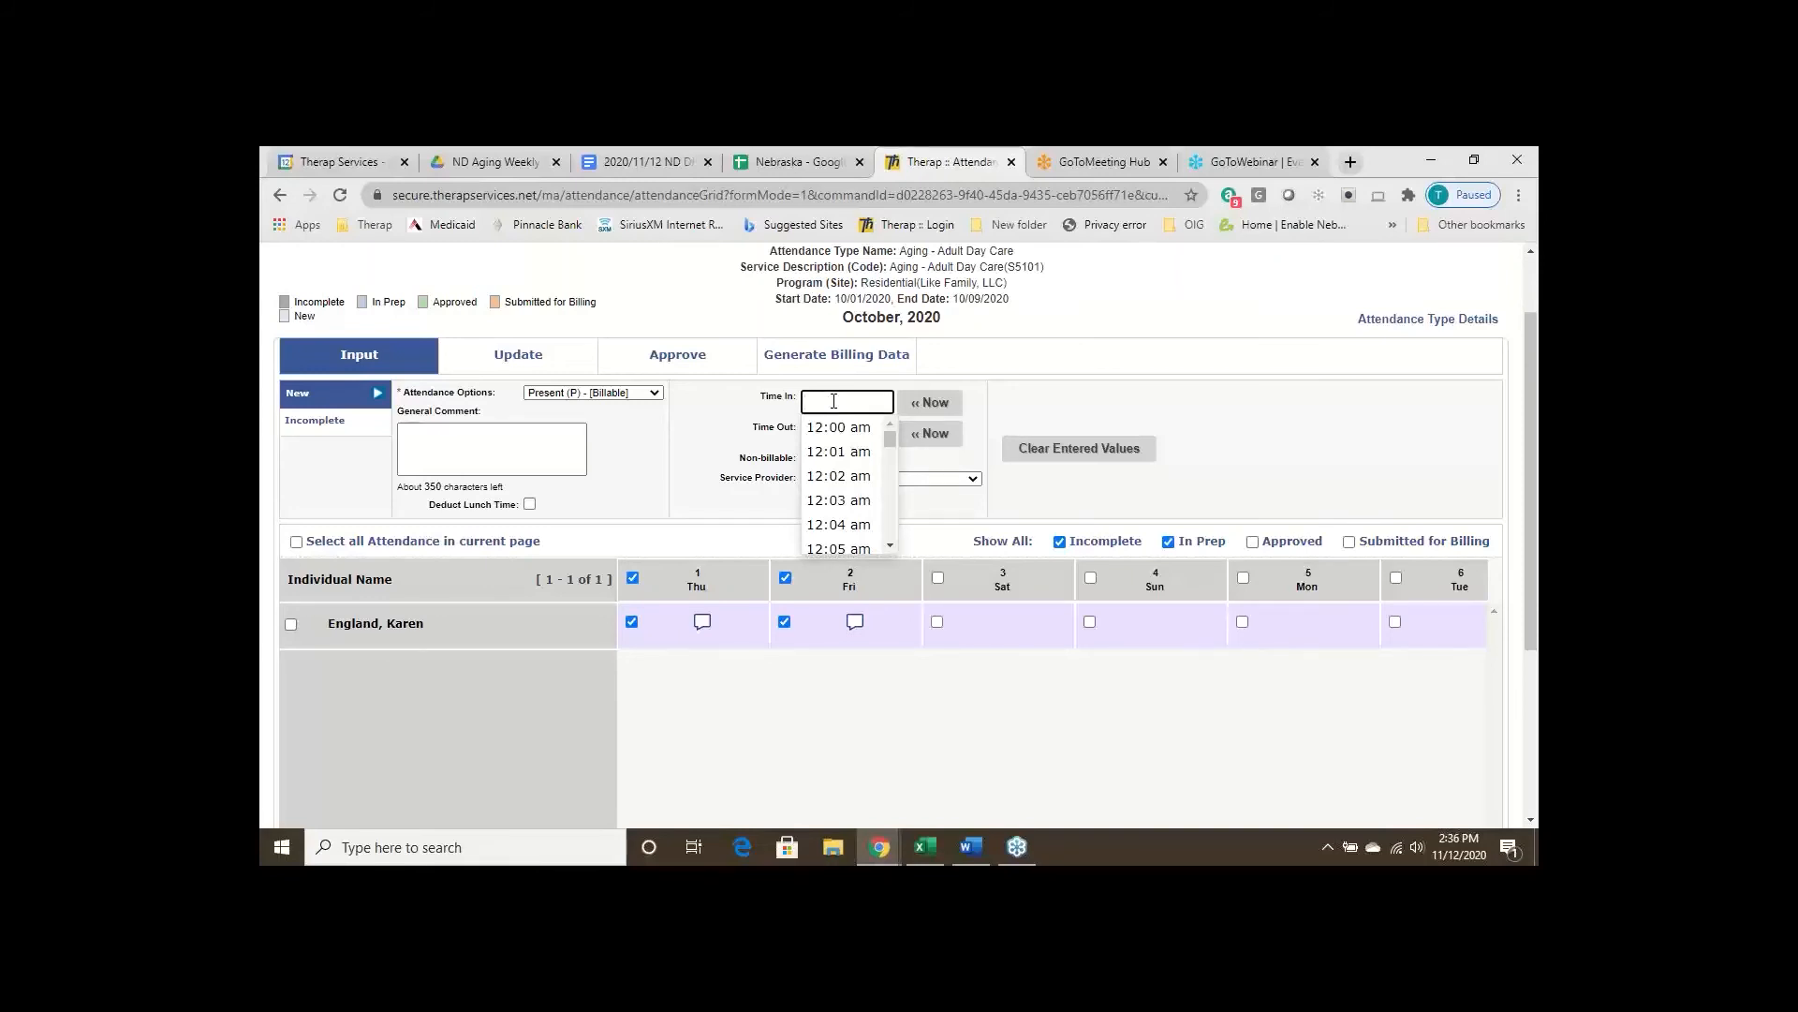
type("9:00 am")
key("Tab")
key("Tab")
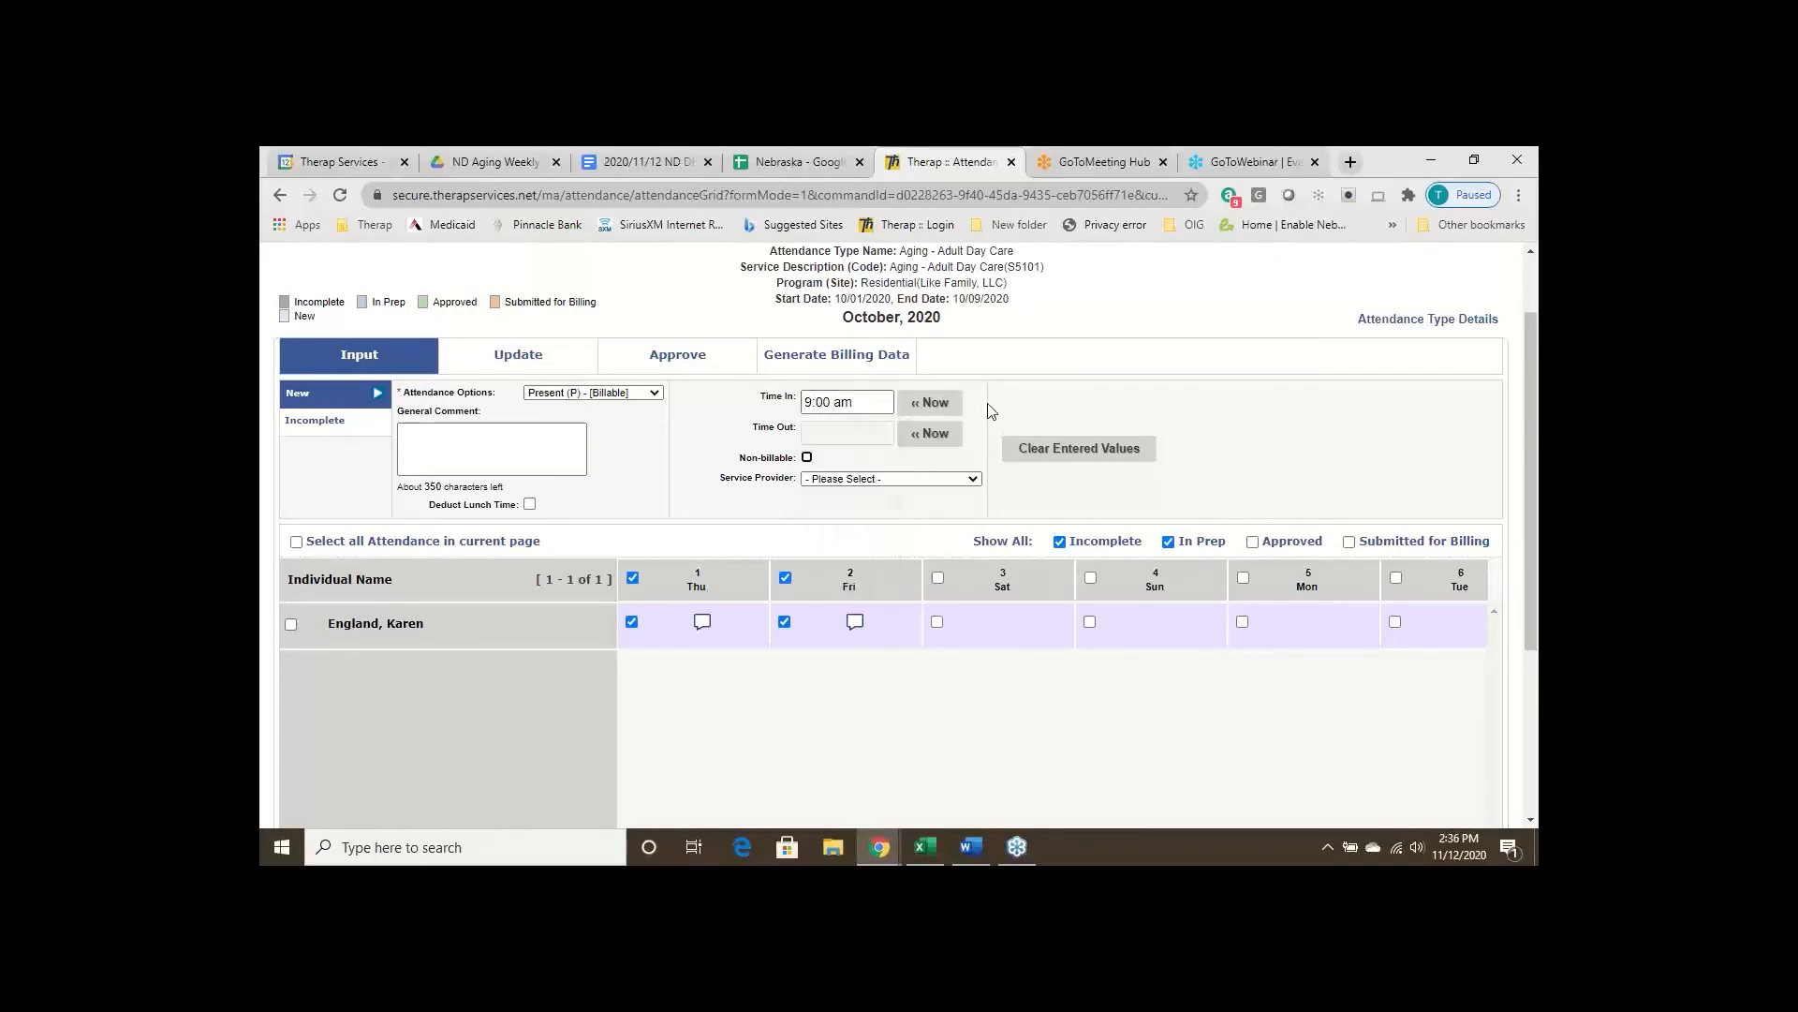
left_click(836, 432)
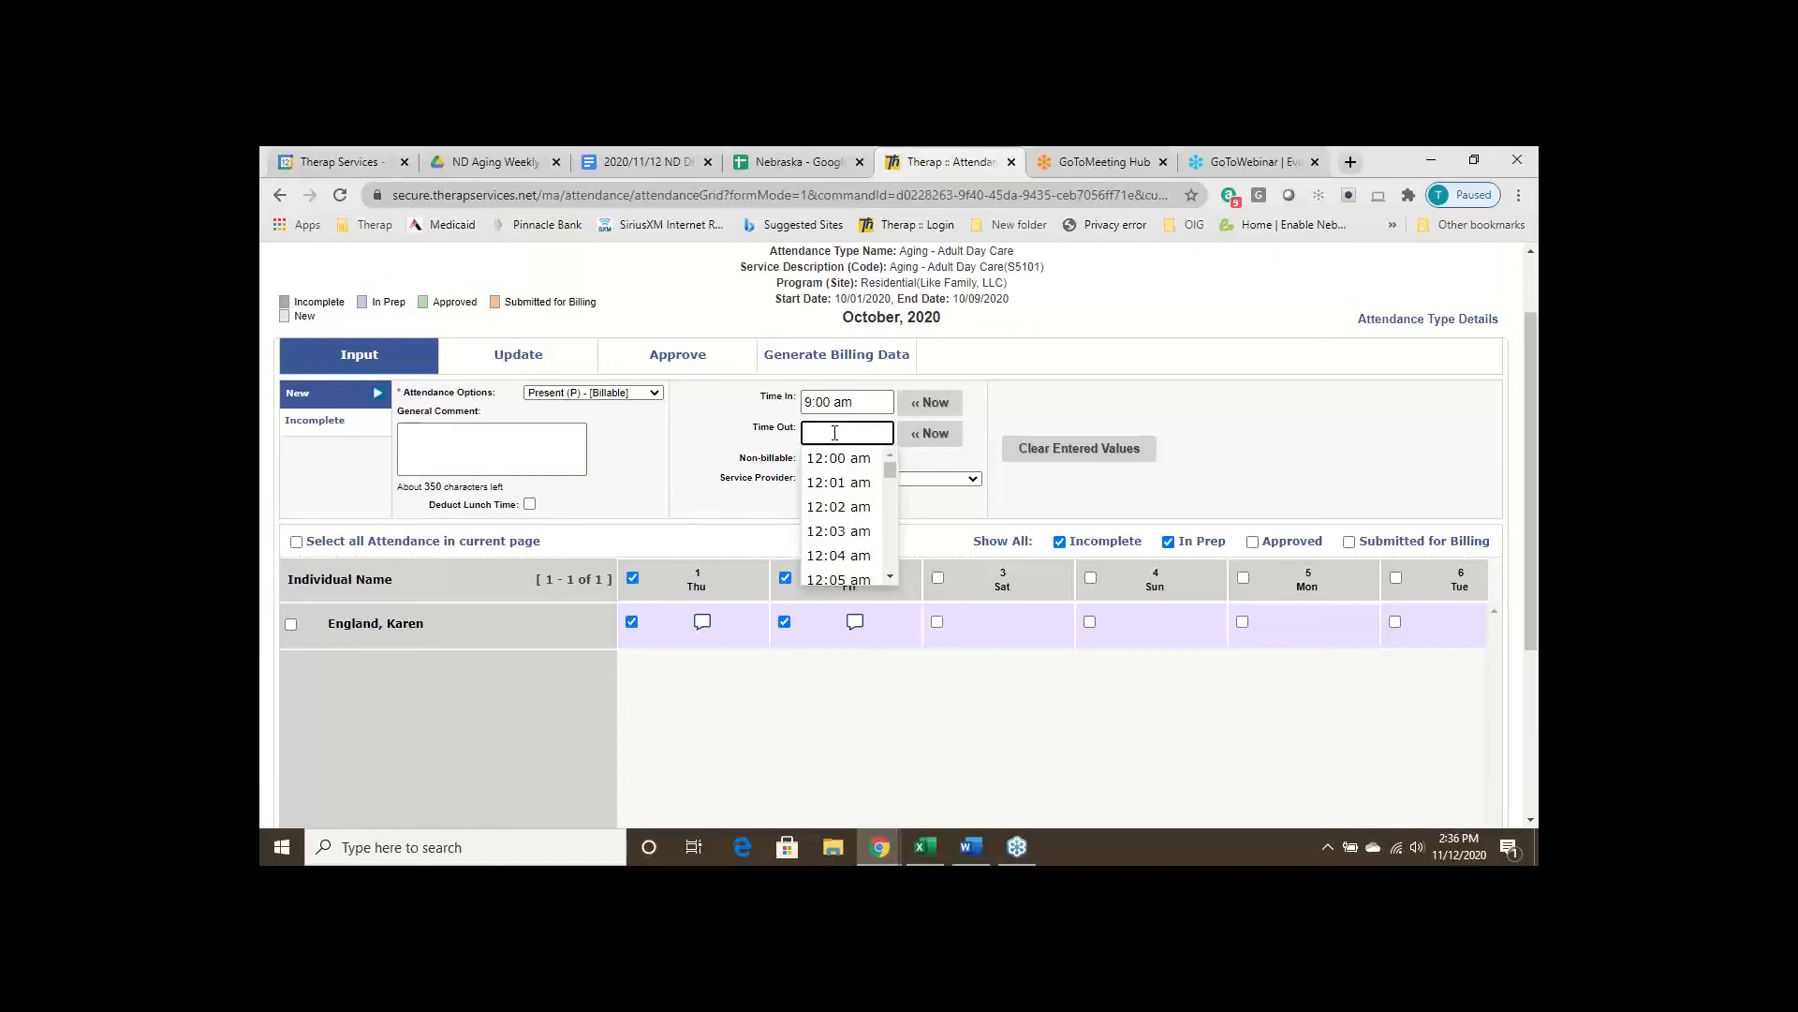
type("1:00 pm")
left_click(1039, 489)
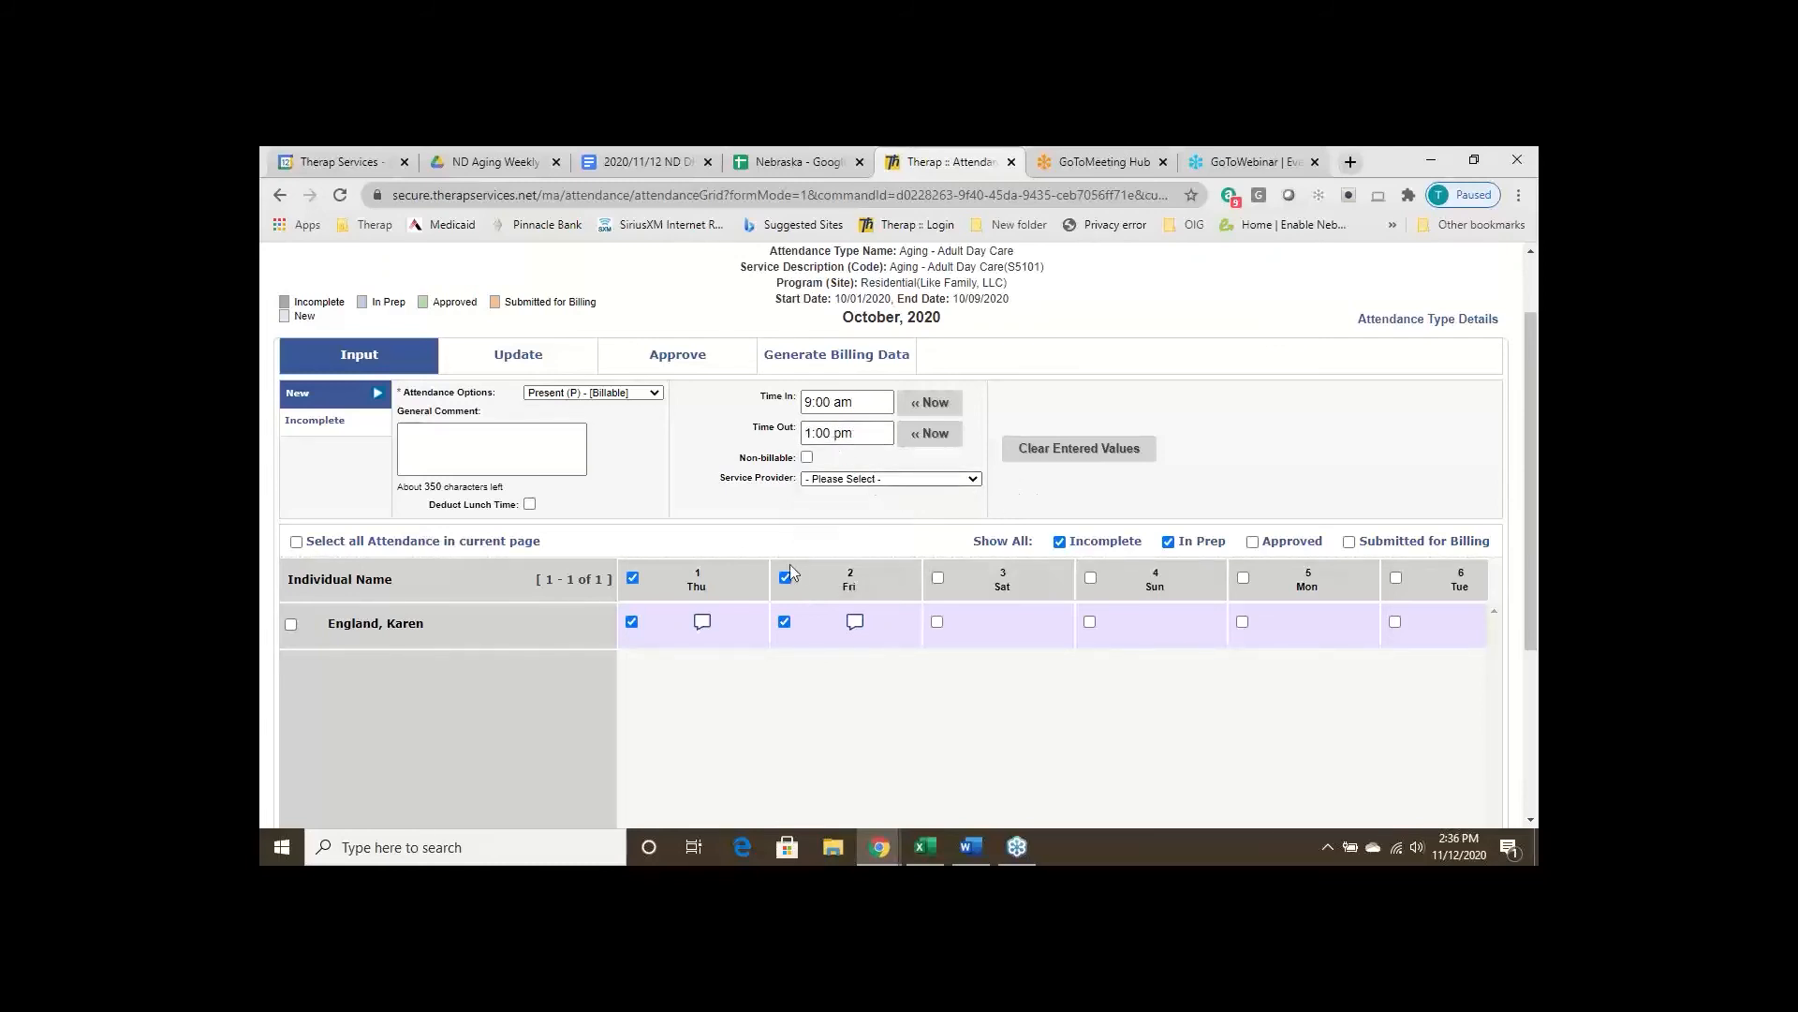
Deselect Friday, October 2, and submit the new attendance for Thursday, October 1 only
scroll(997, 553, "down", 1)
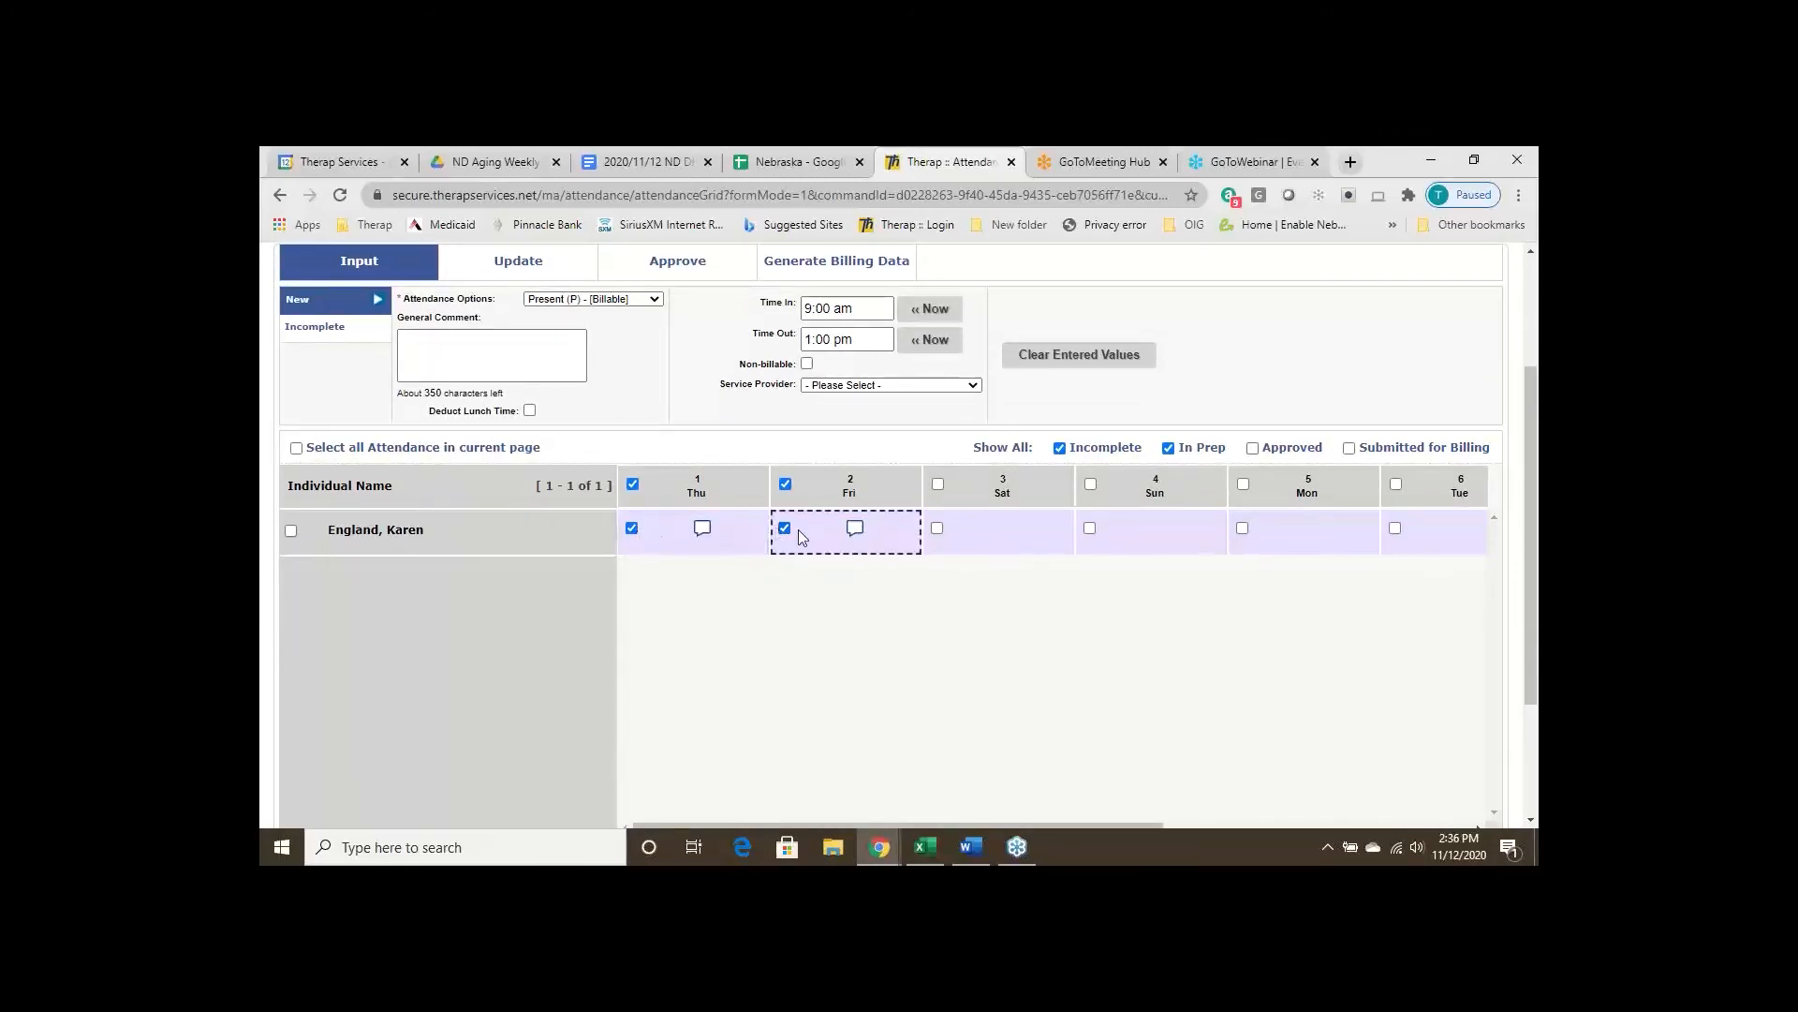
left_click(784, 529)
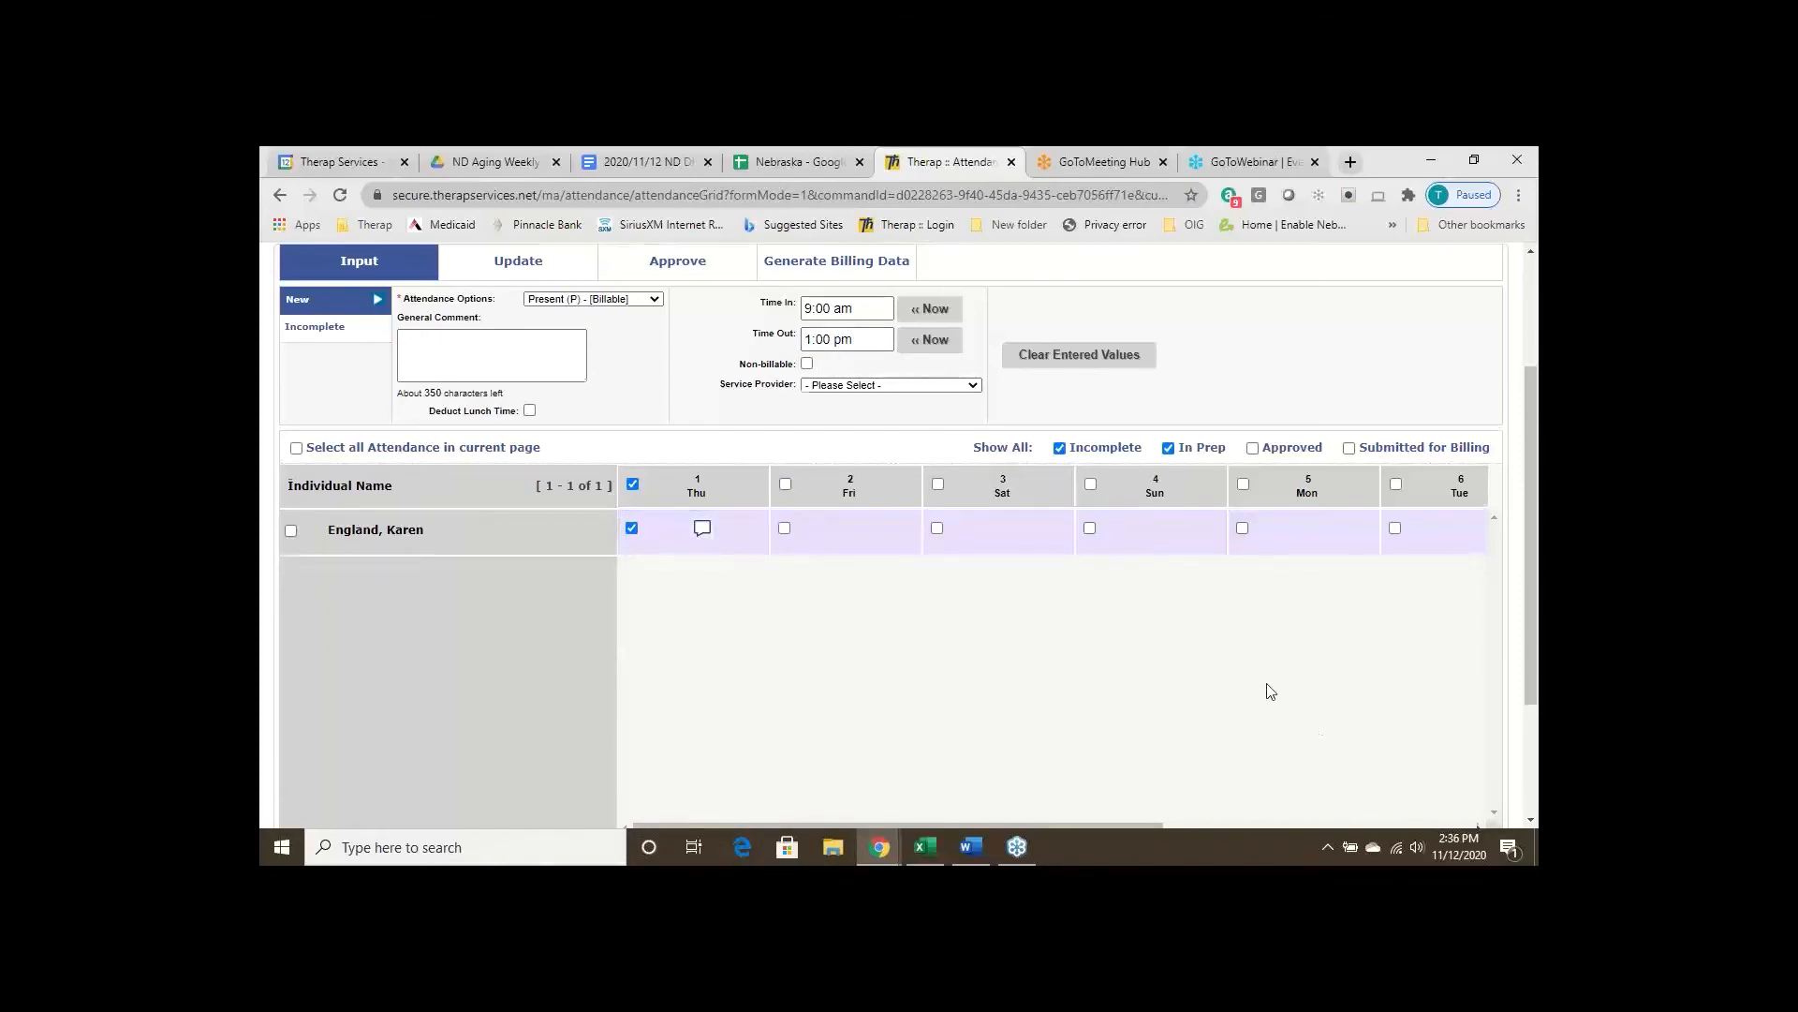
scroll(1271, 691, "down", 1)
left_click(1447, 783)
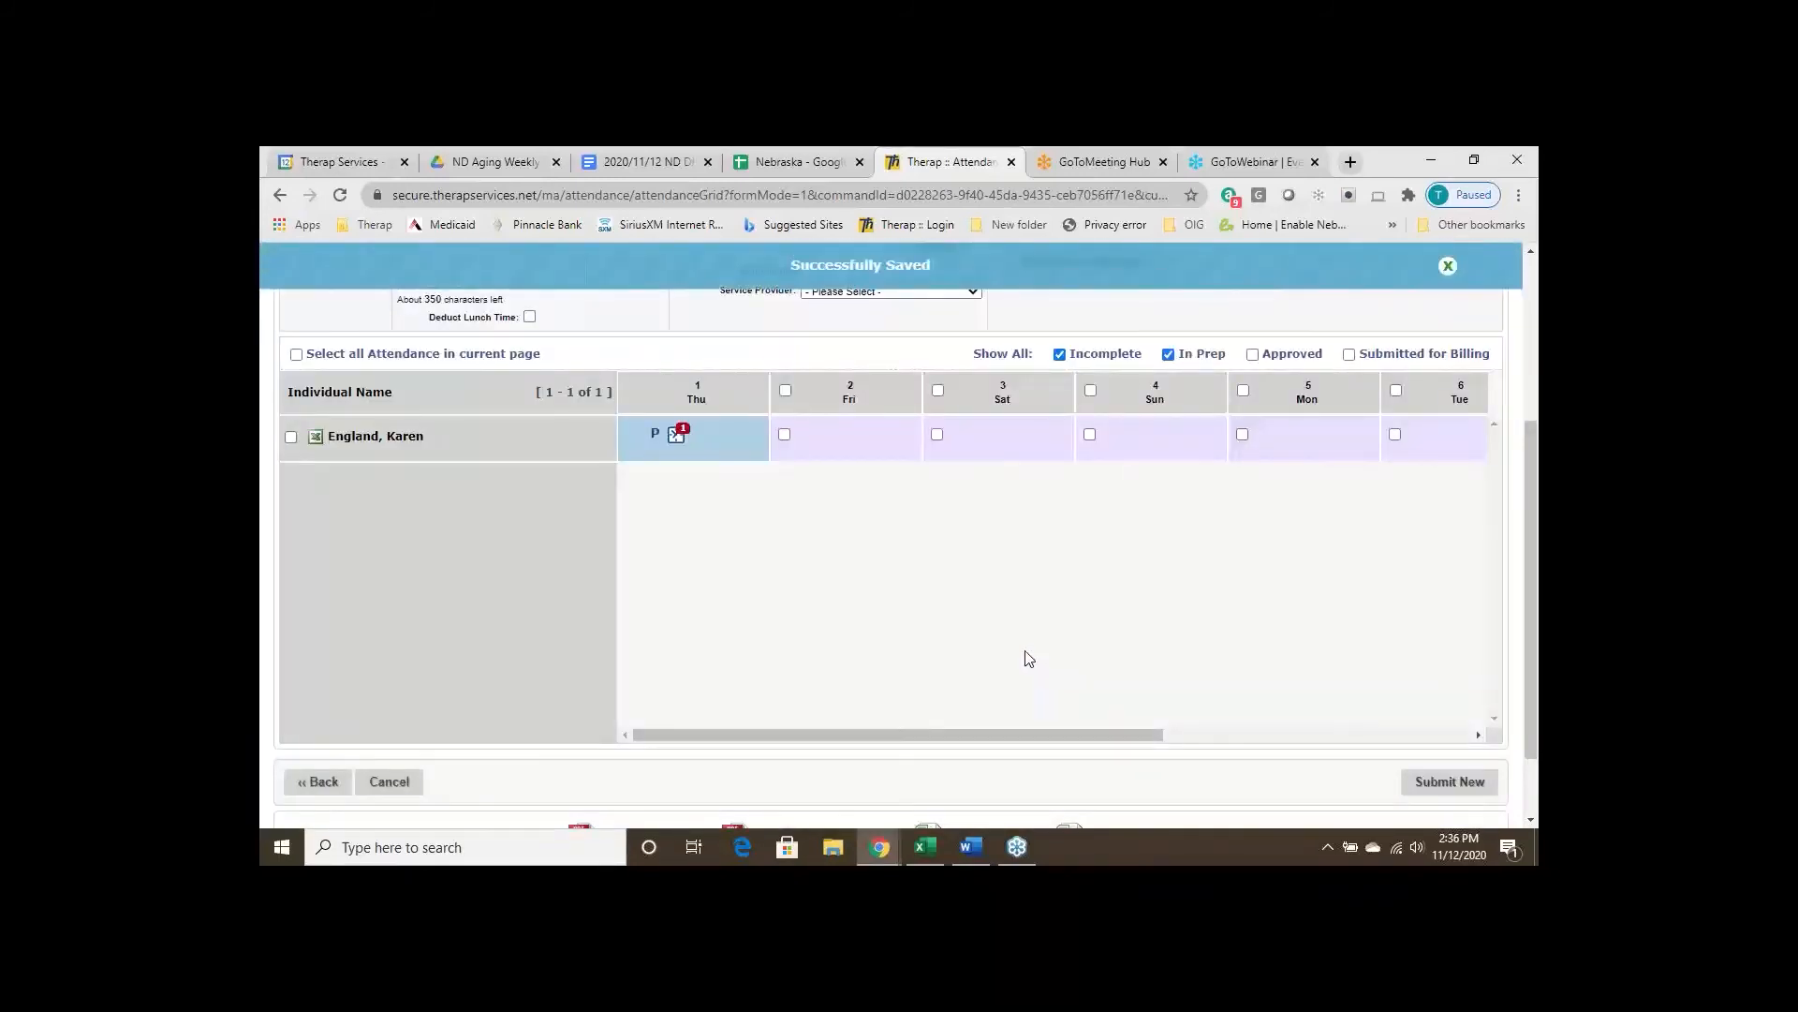
scroll(1029, 659, "up", 2)
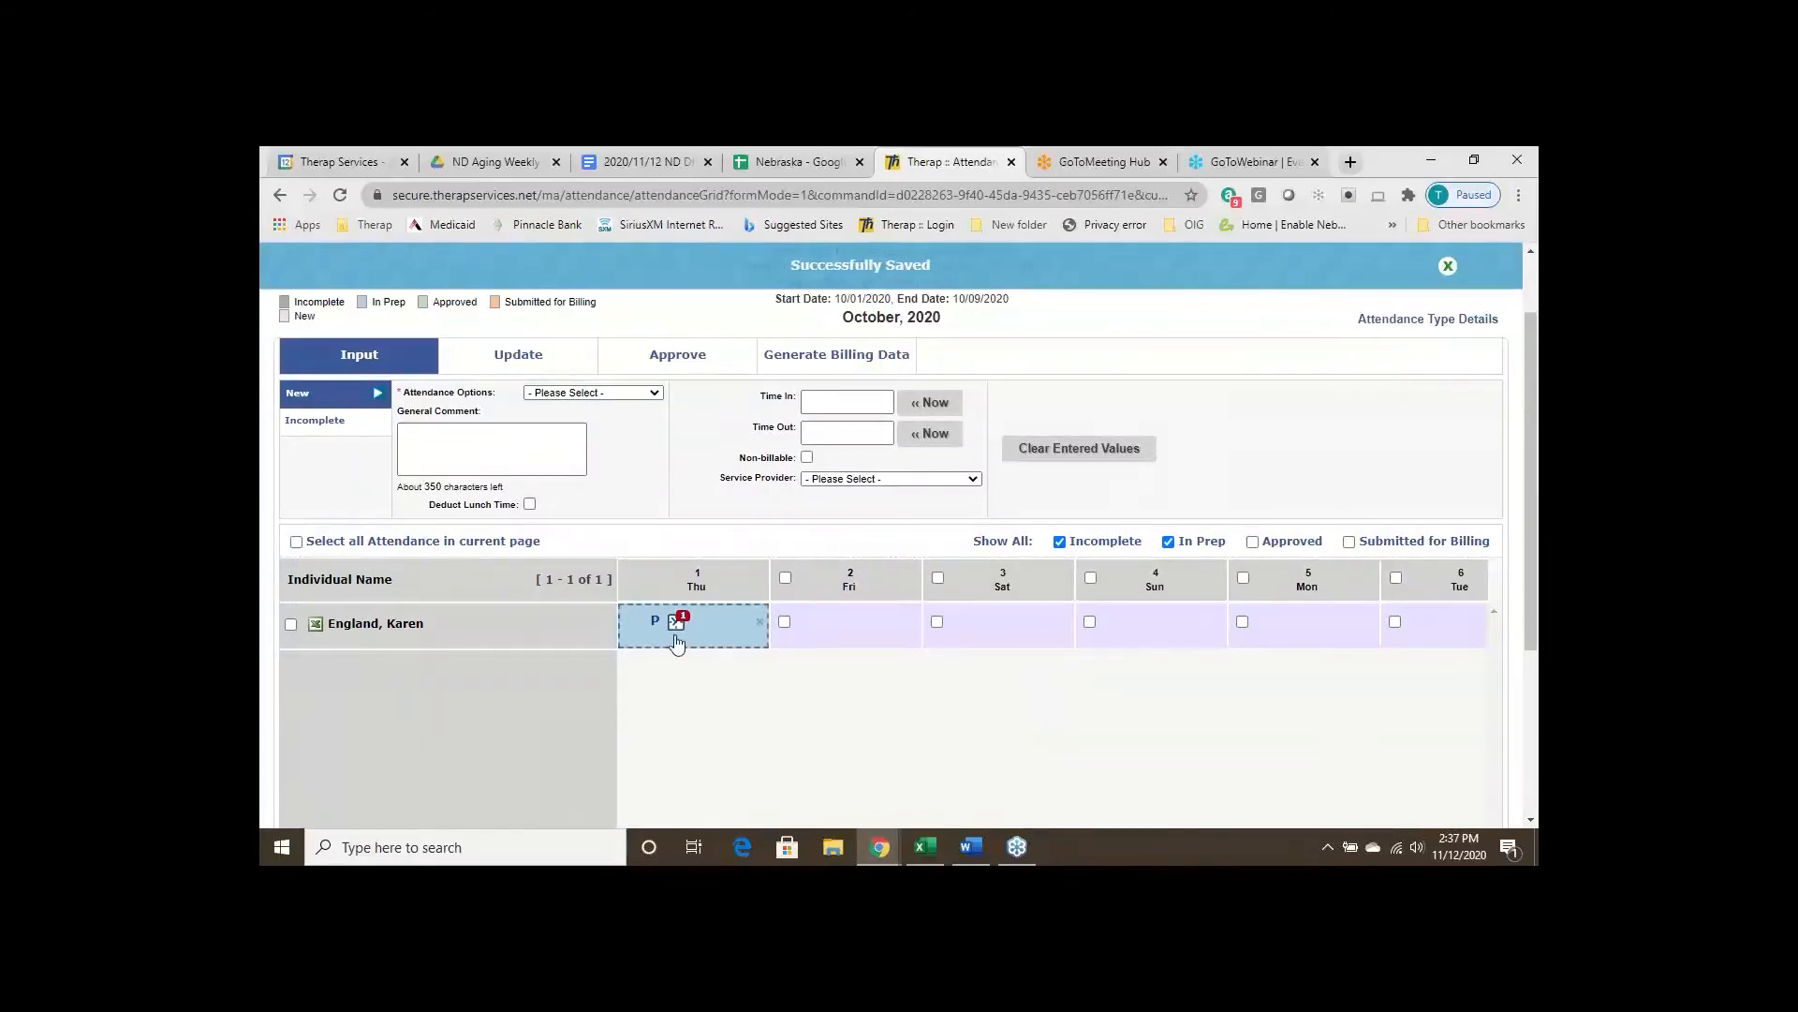
mouse_move(679, 630)
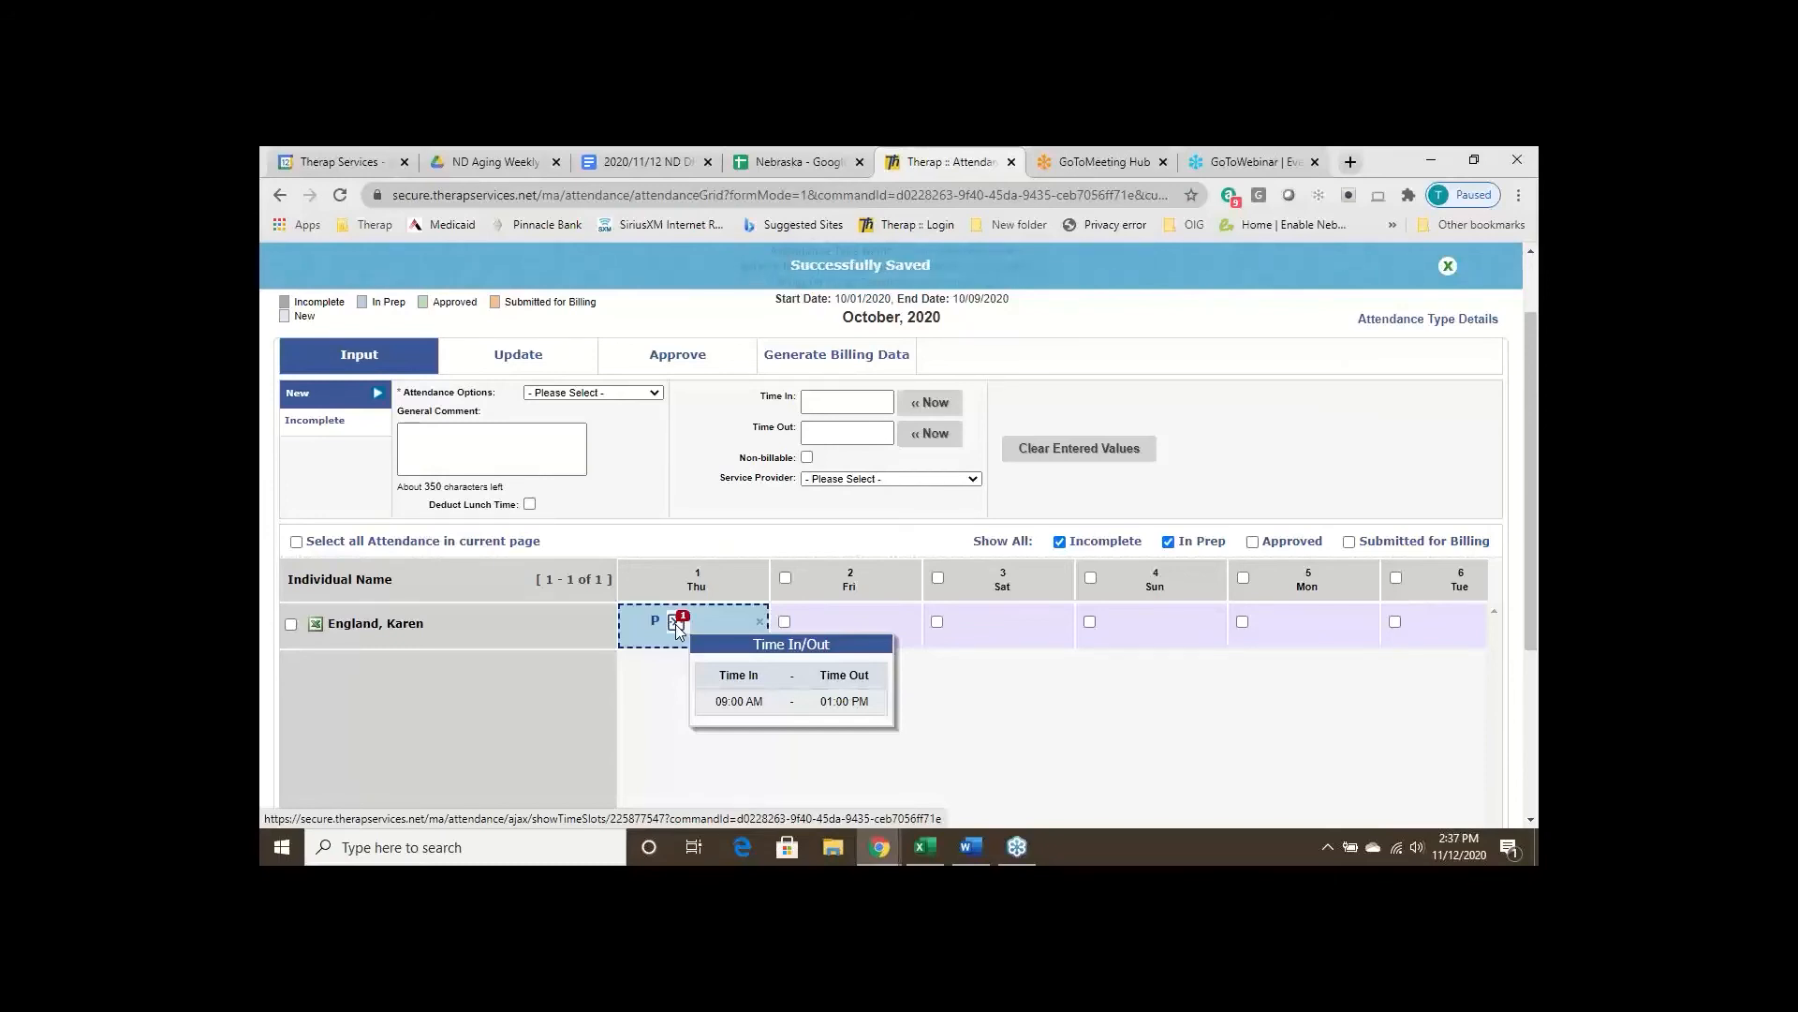
Select October 2 as Present (P) - [Billable] with Time In 8:30 am and Time Out 10:00 am
left_click(784, 623)
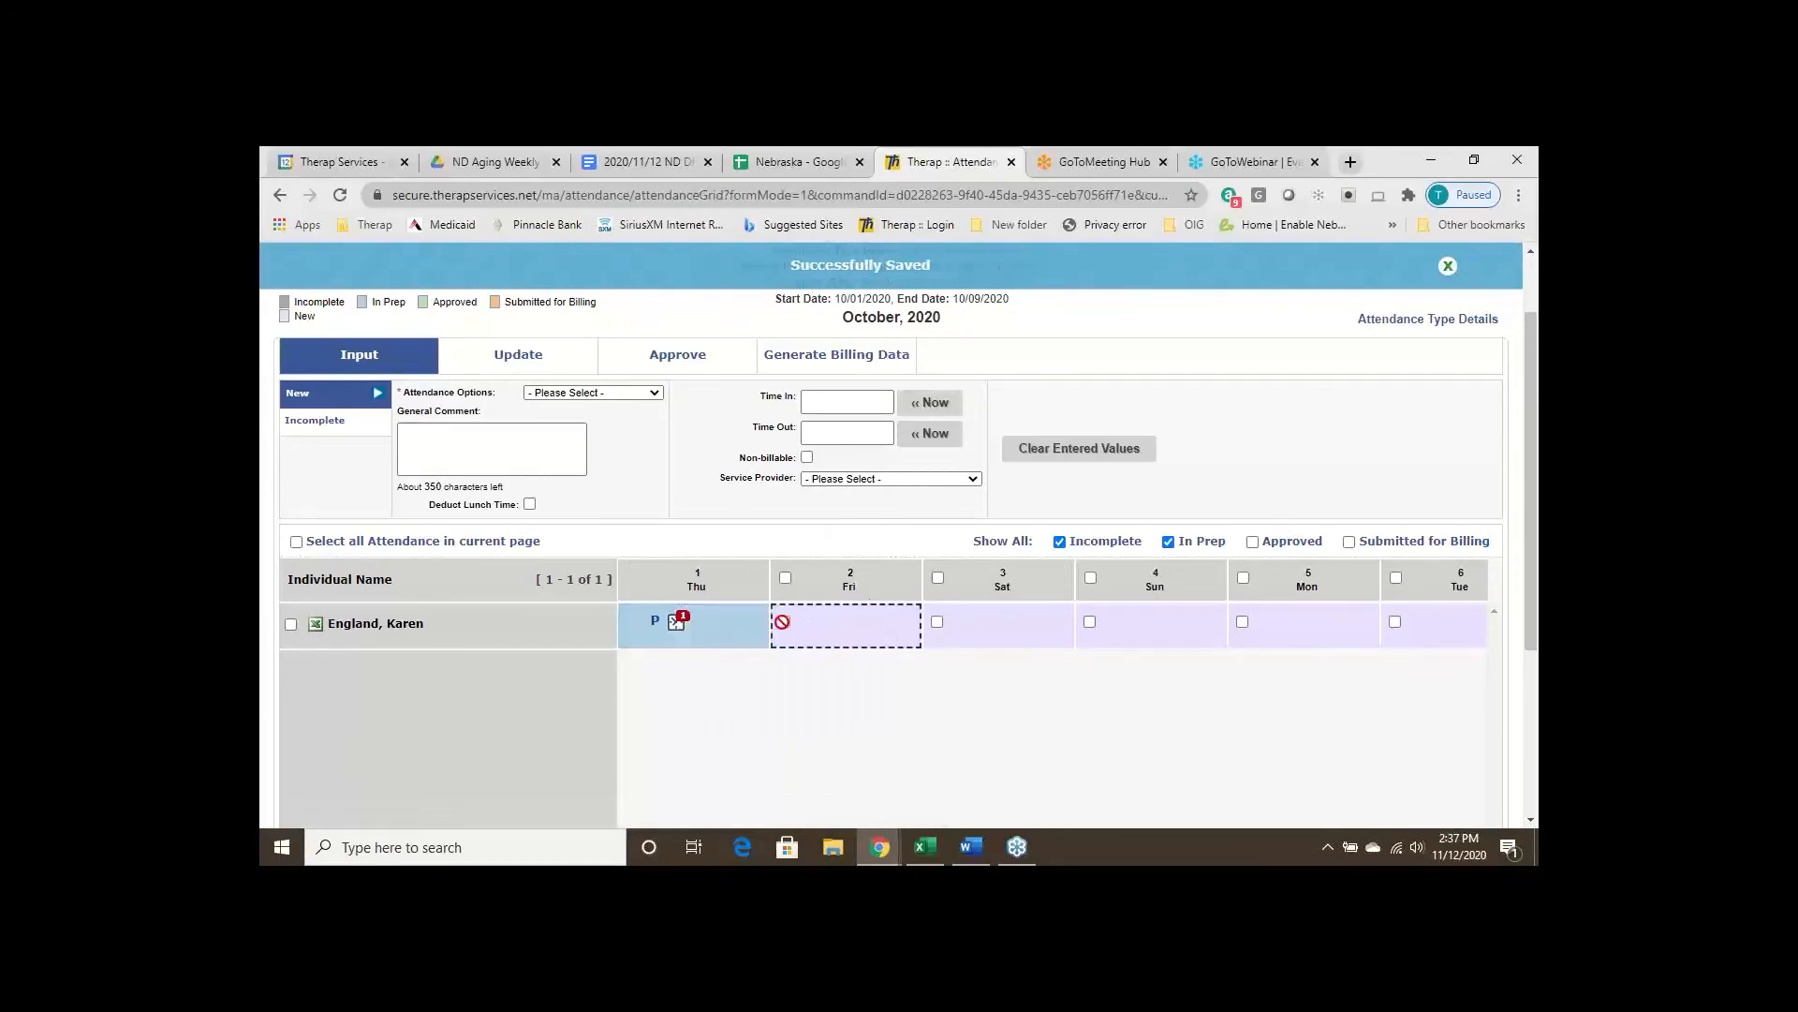
left_click(659, 395)
left_click(637, 420)
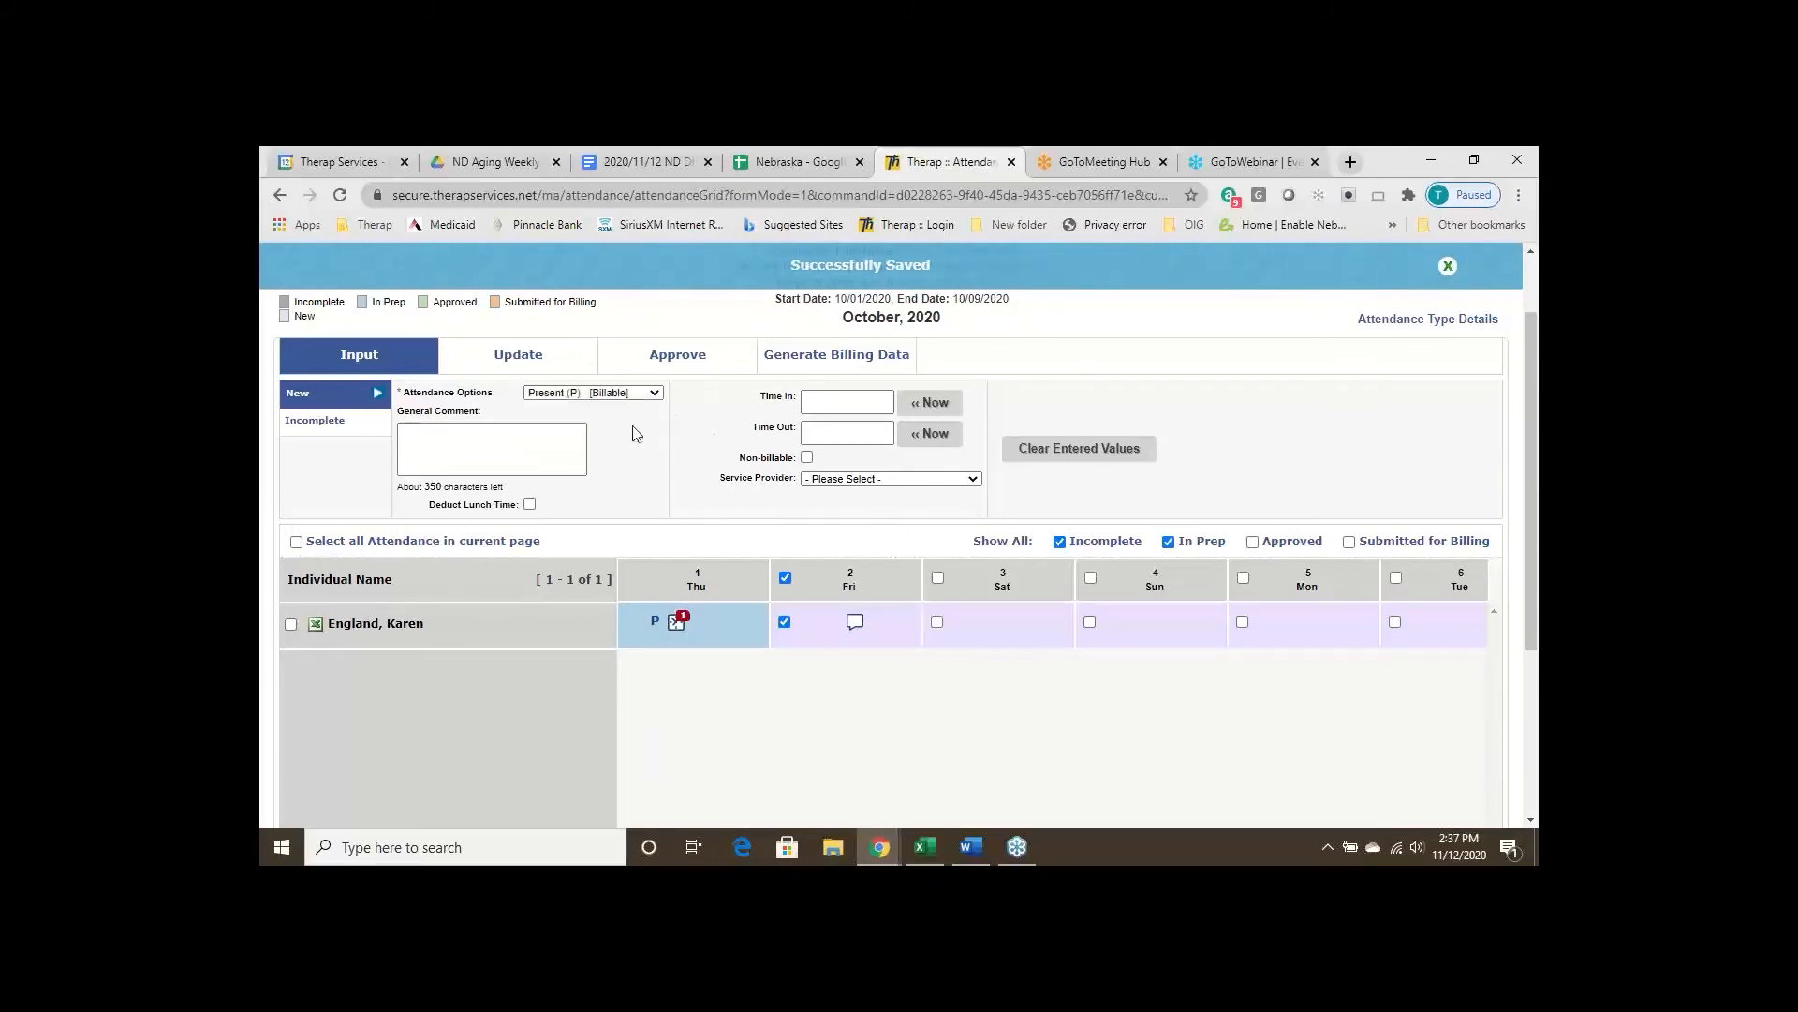
left_click(839, 403)
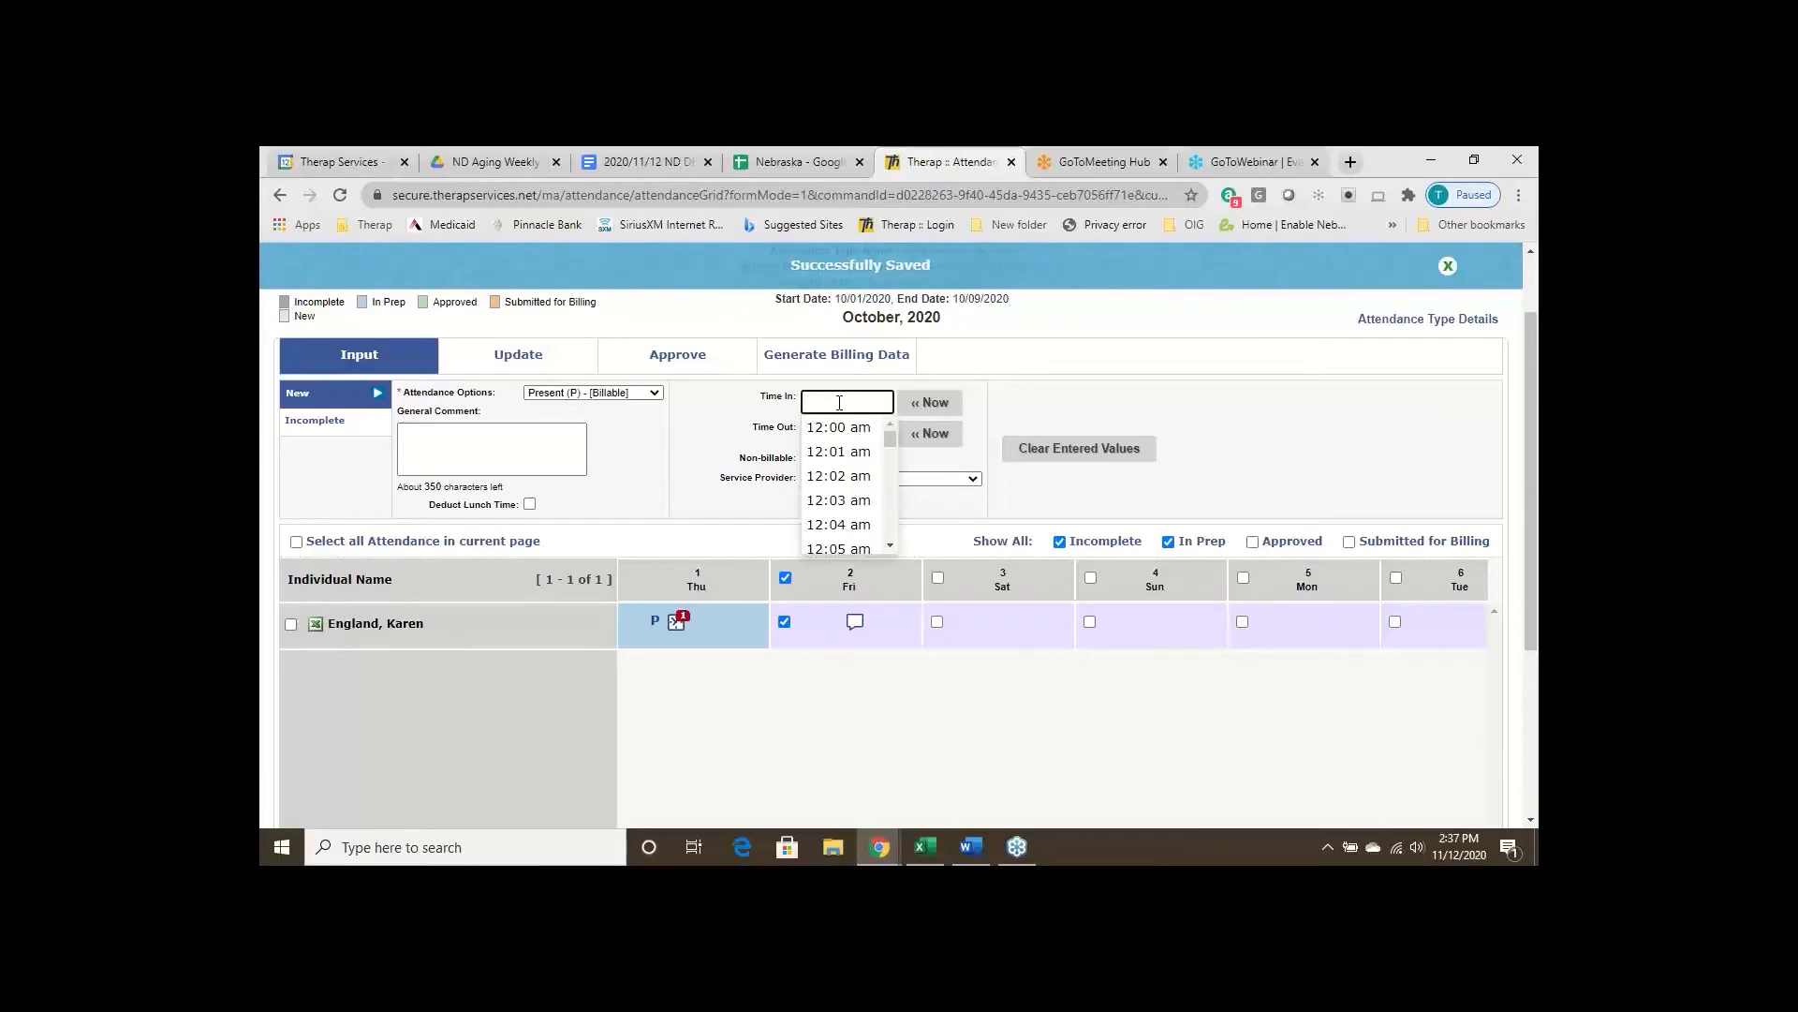
type("8:30 am")
left_click(869, 437)
left_click(842, 431)
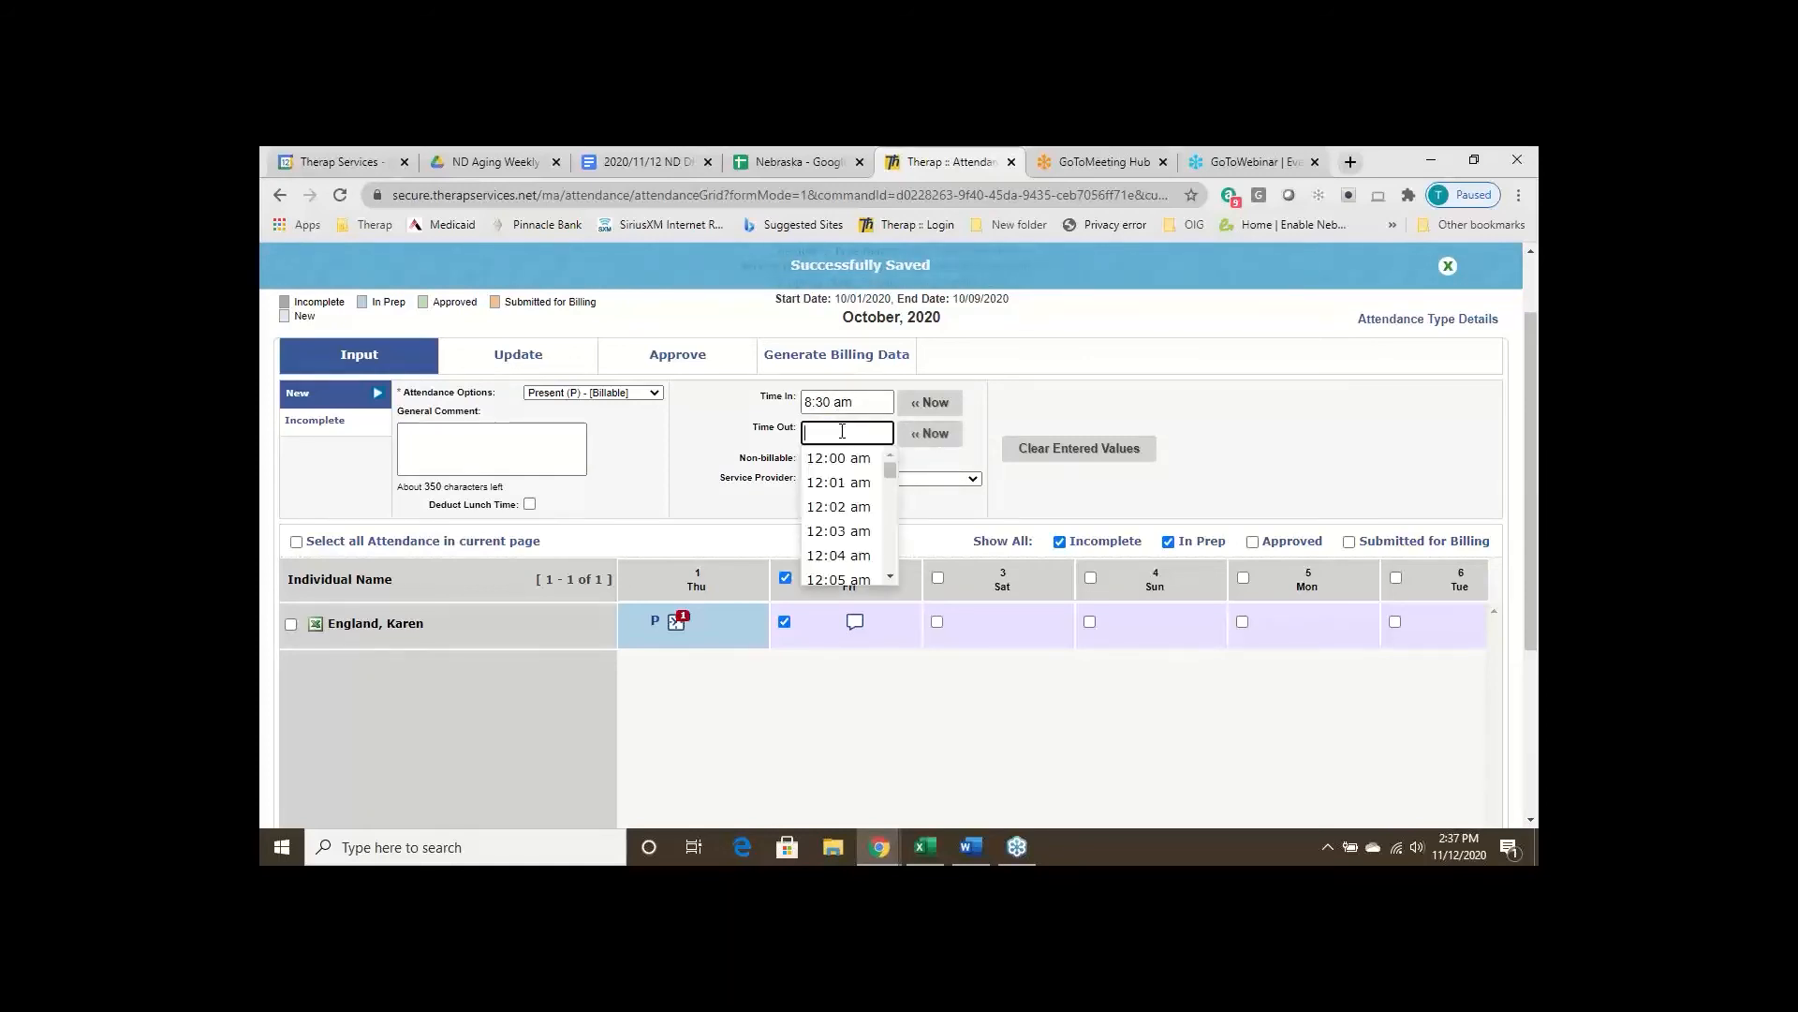
type("10:00 am")
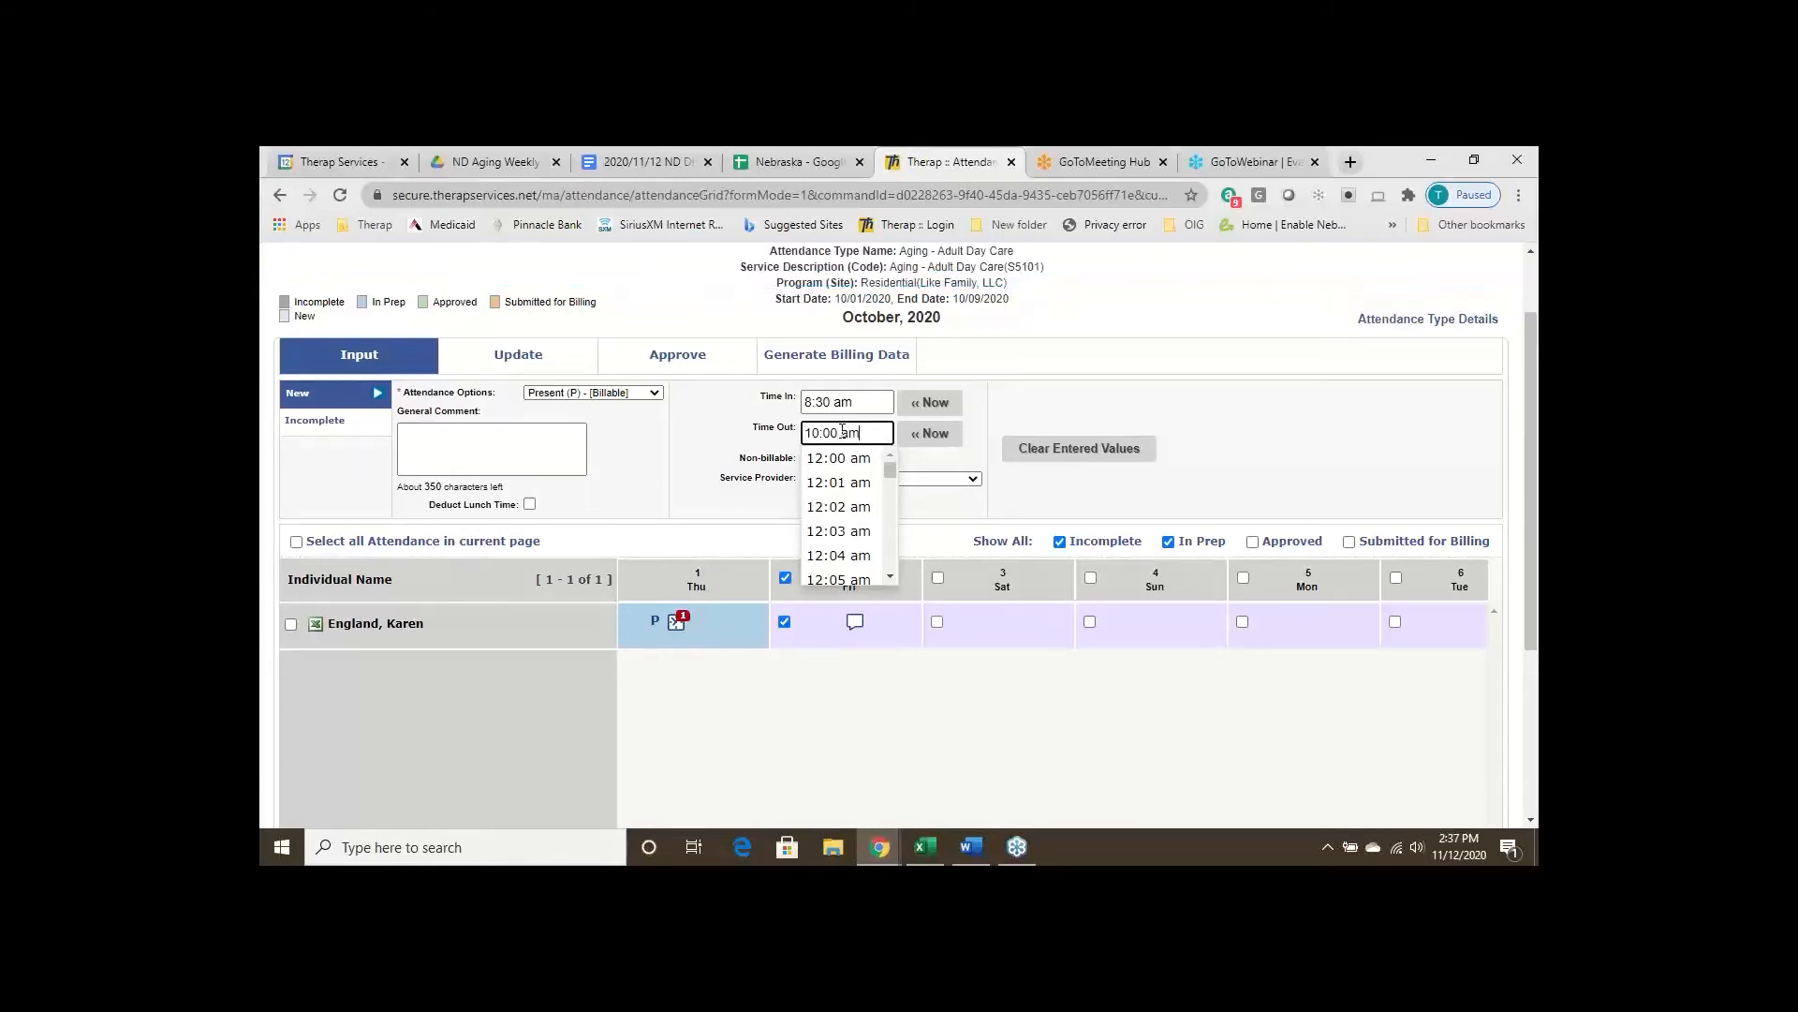
left_click(1001, 496)
Submit the new adult day care attendance for Friday, October 2
scroll(1345, 655, "down", 1)
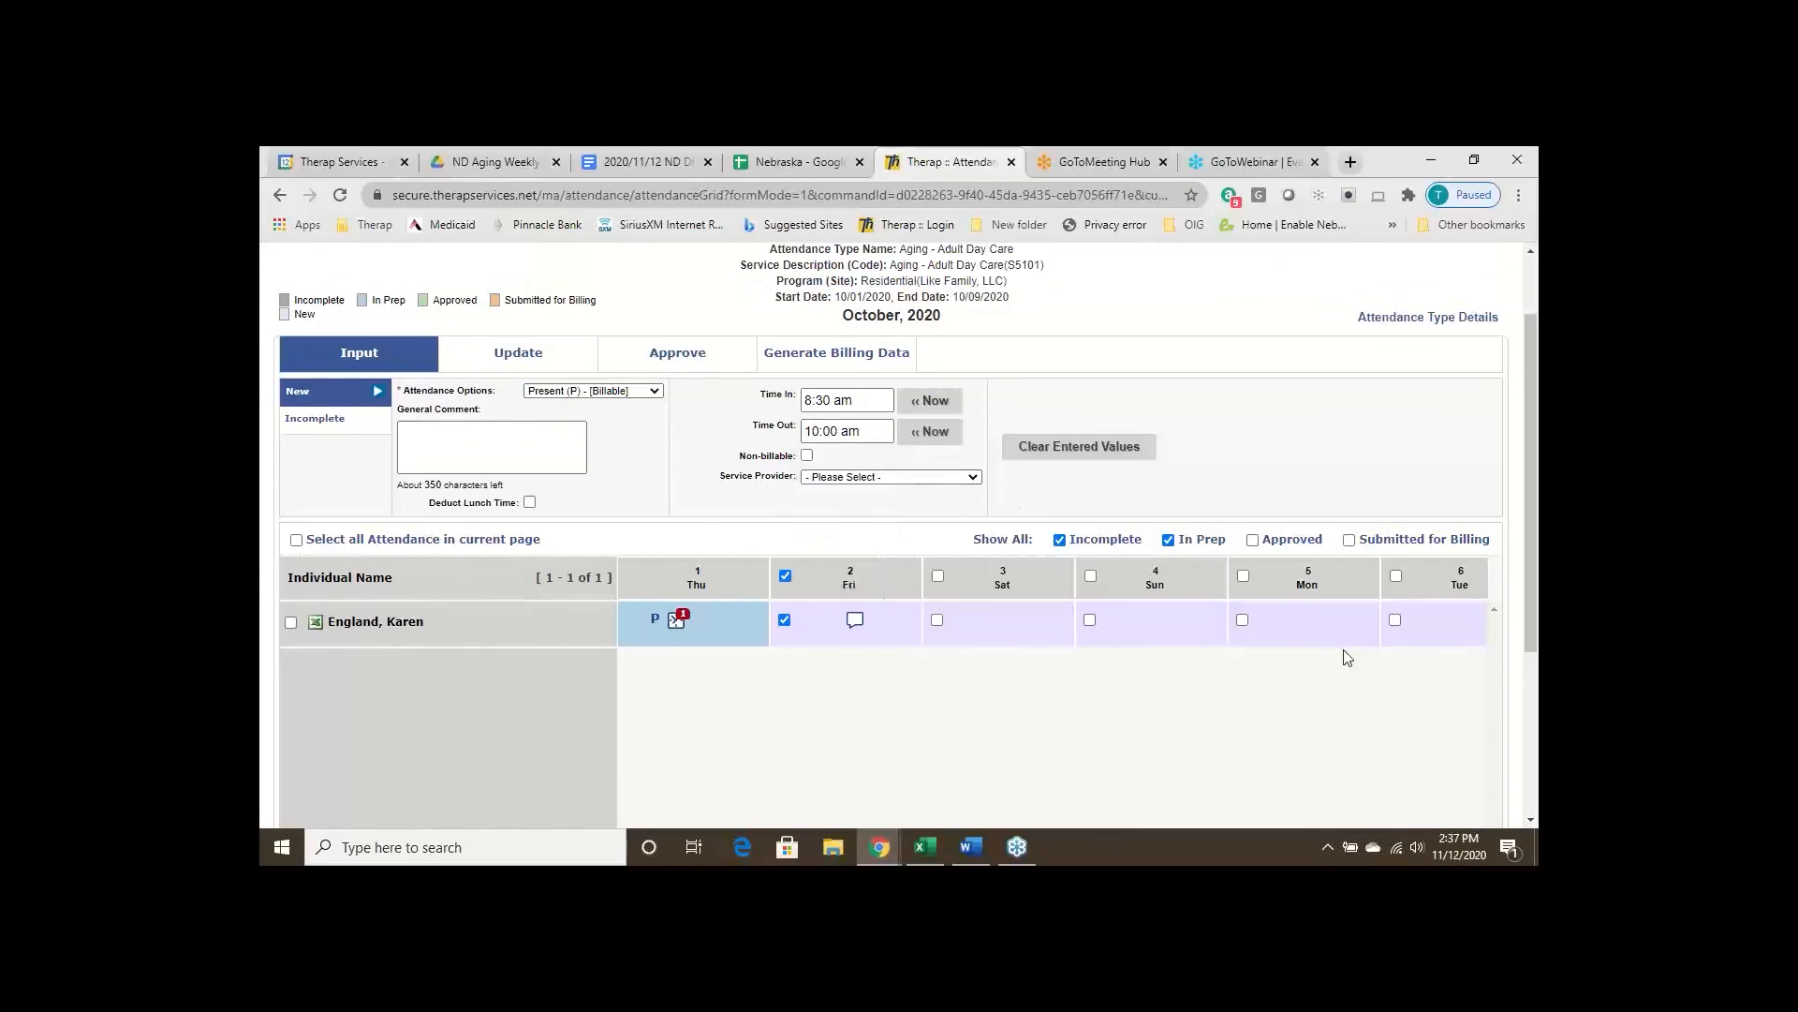
scroll(1345, 656, "down", 1)
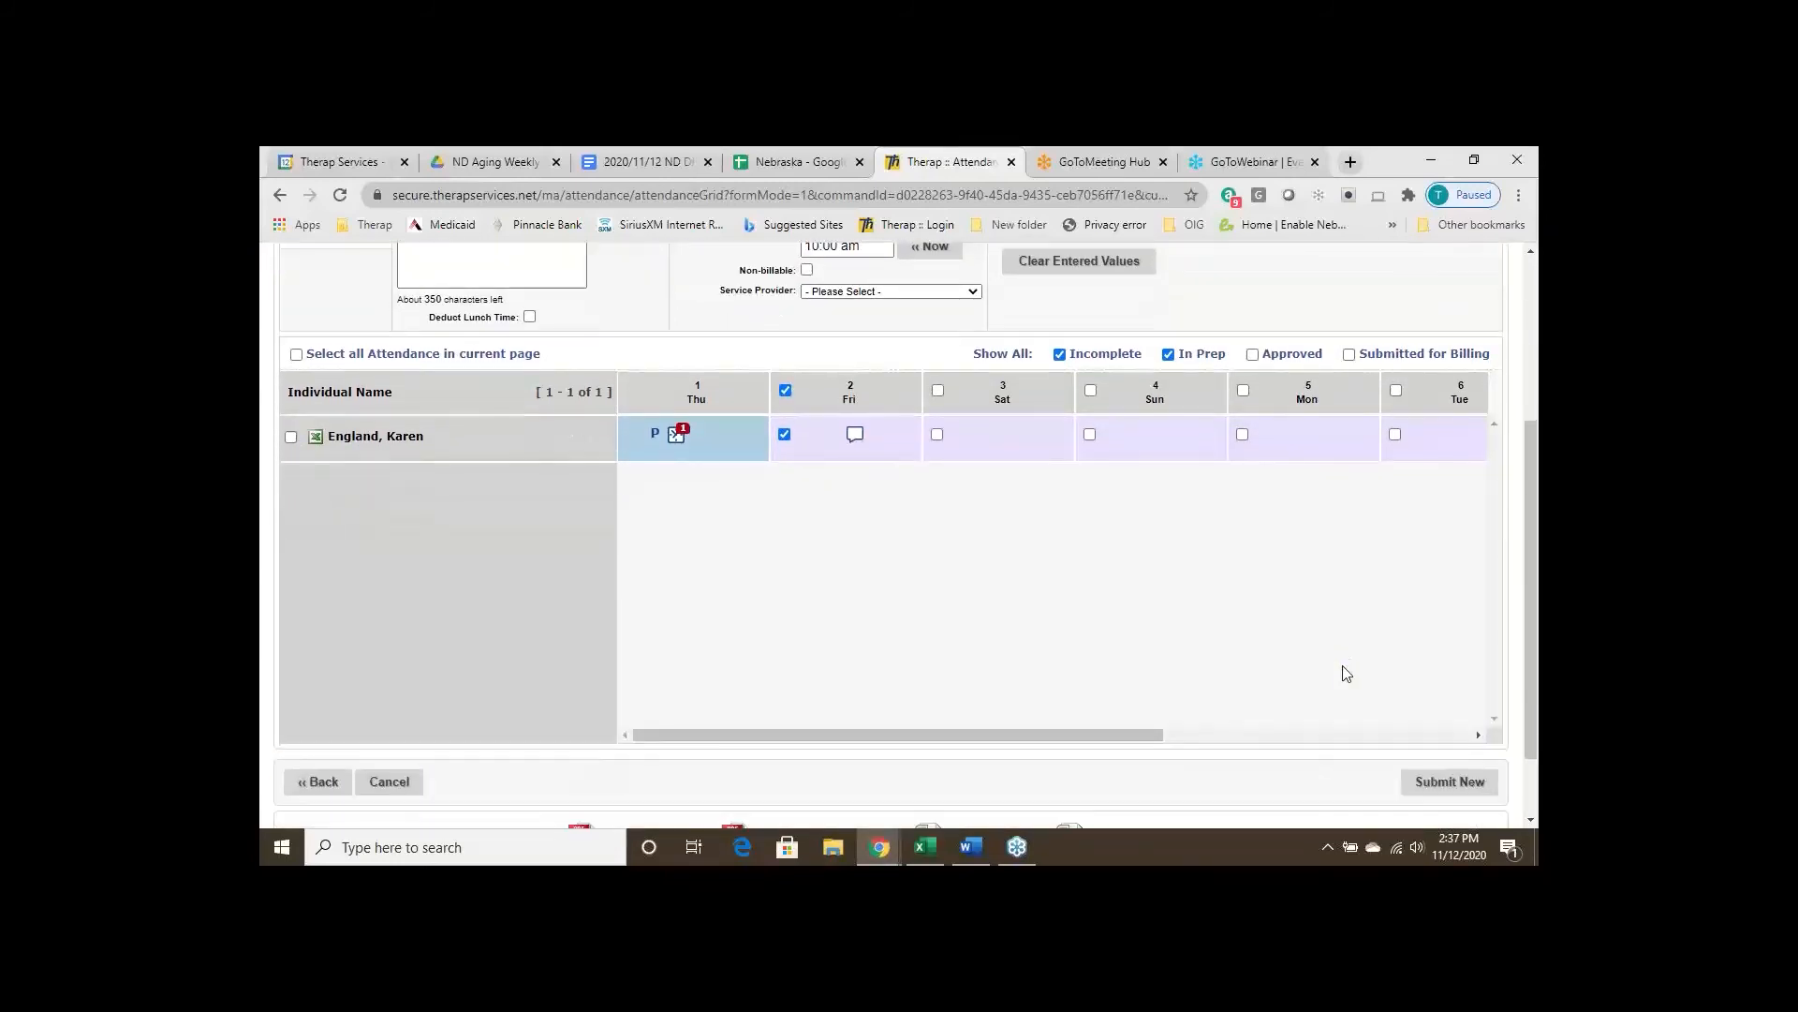
left_click(1453, 783)
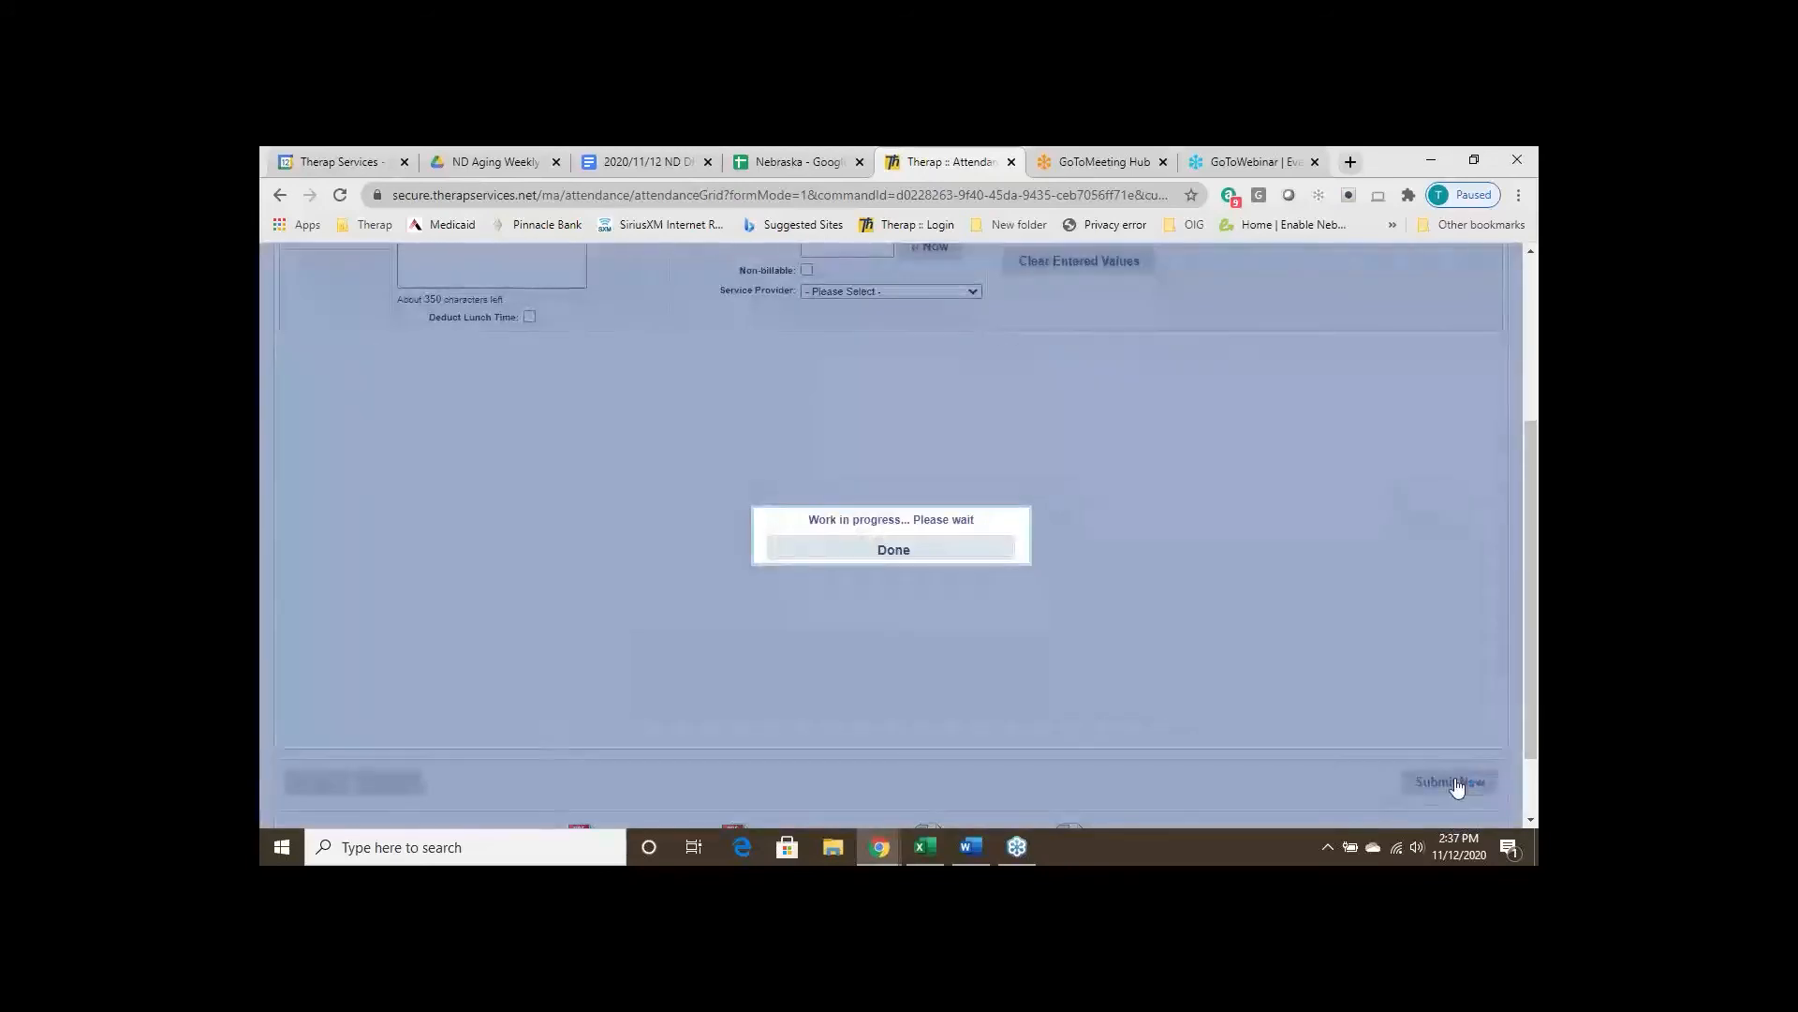
Open the individual's October 2 attendance record and add a second billable time in/out entry
scroll(961, 560, "up", 1)
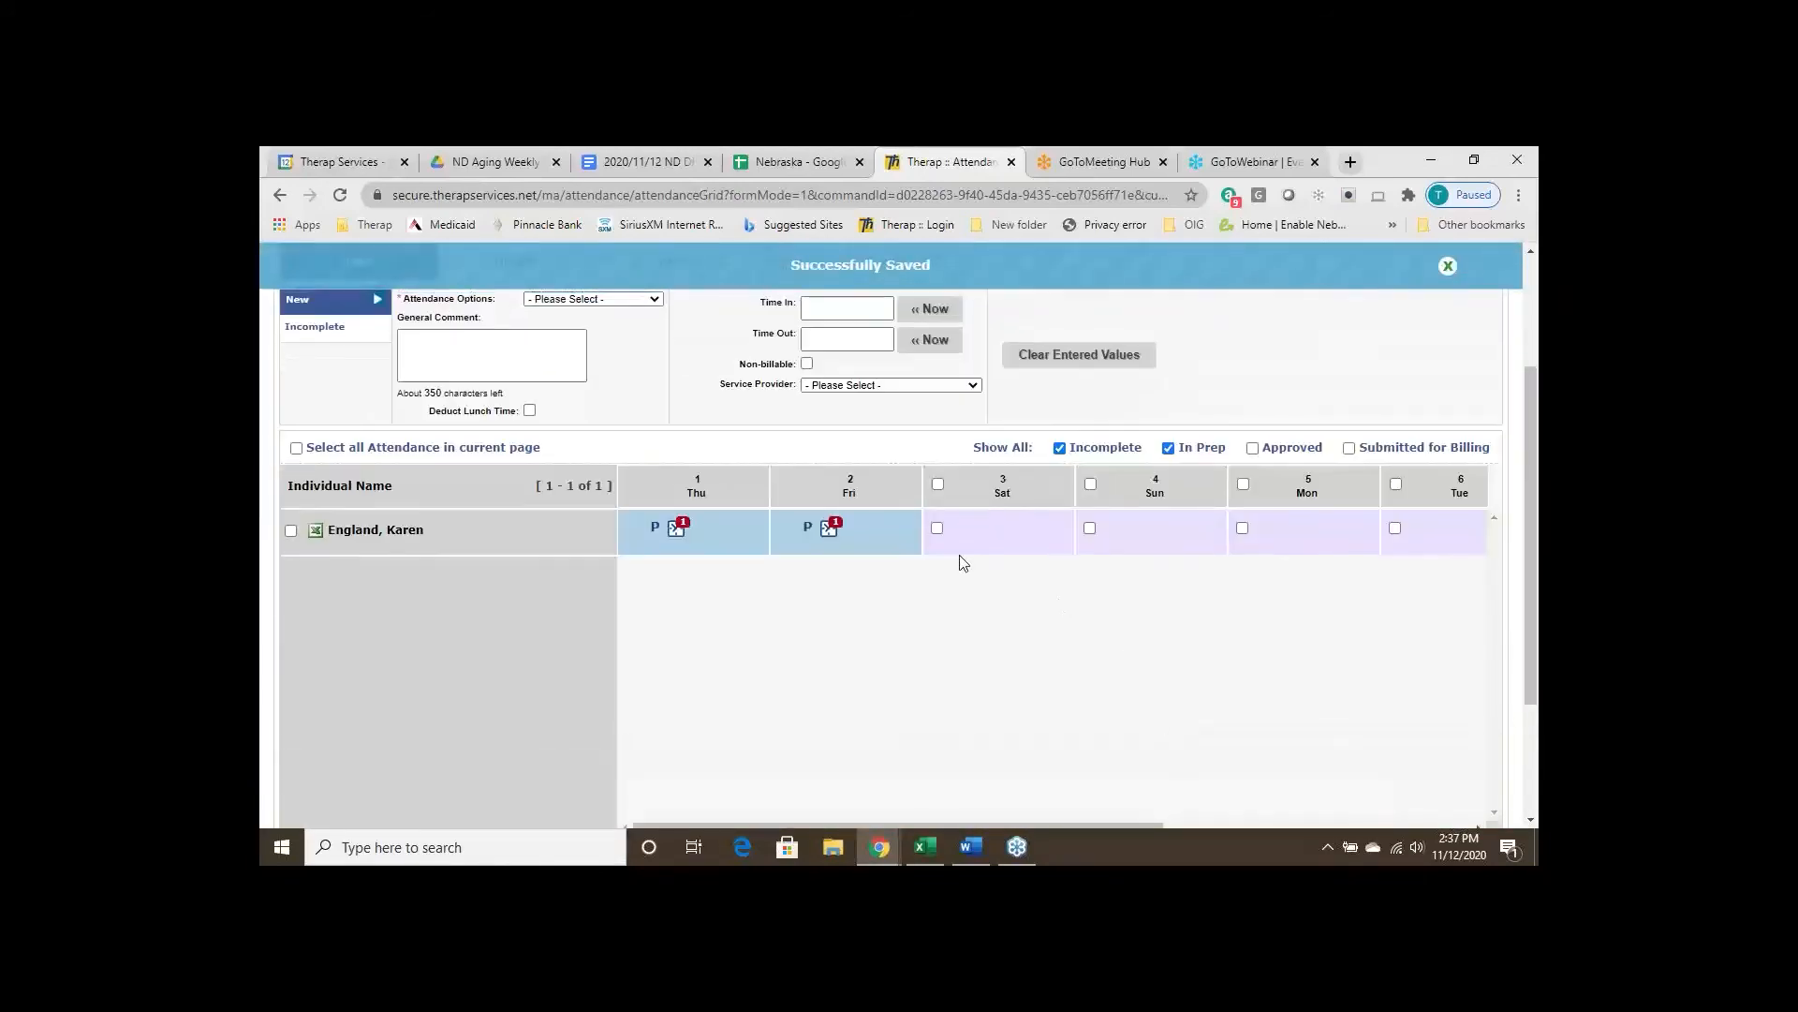
left_click(808, 532)
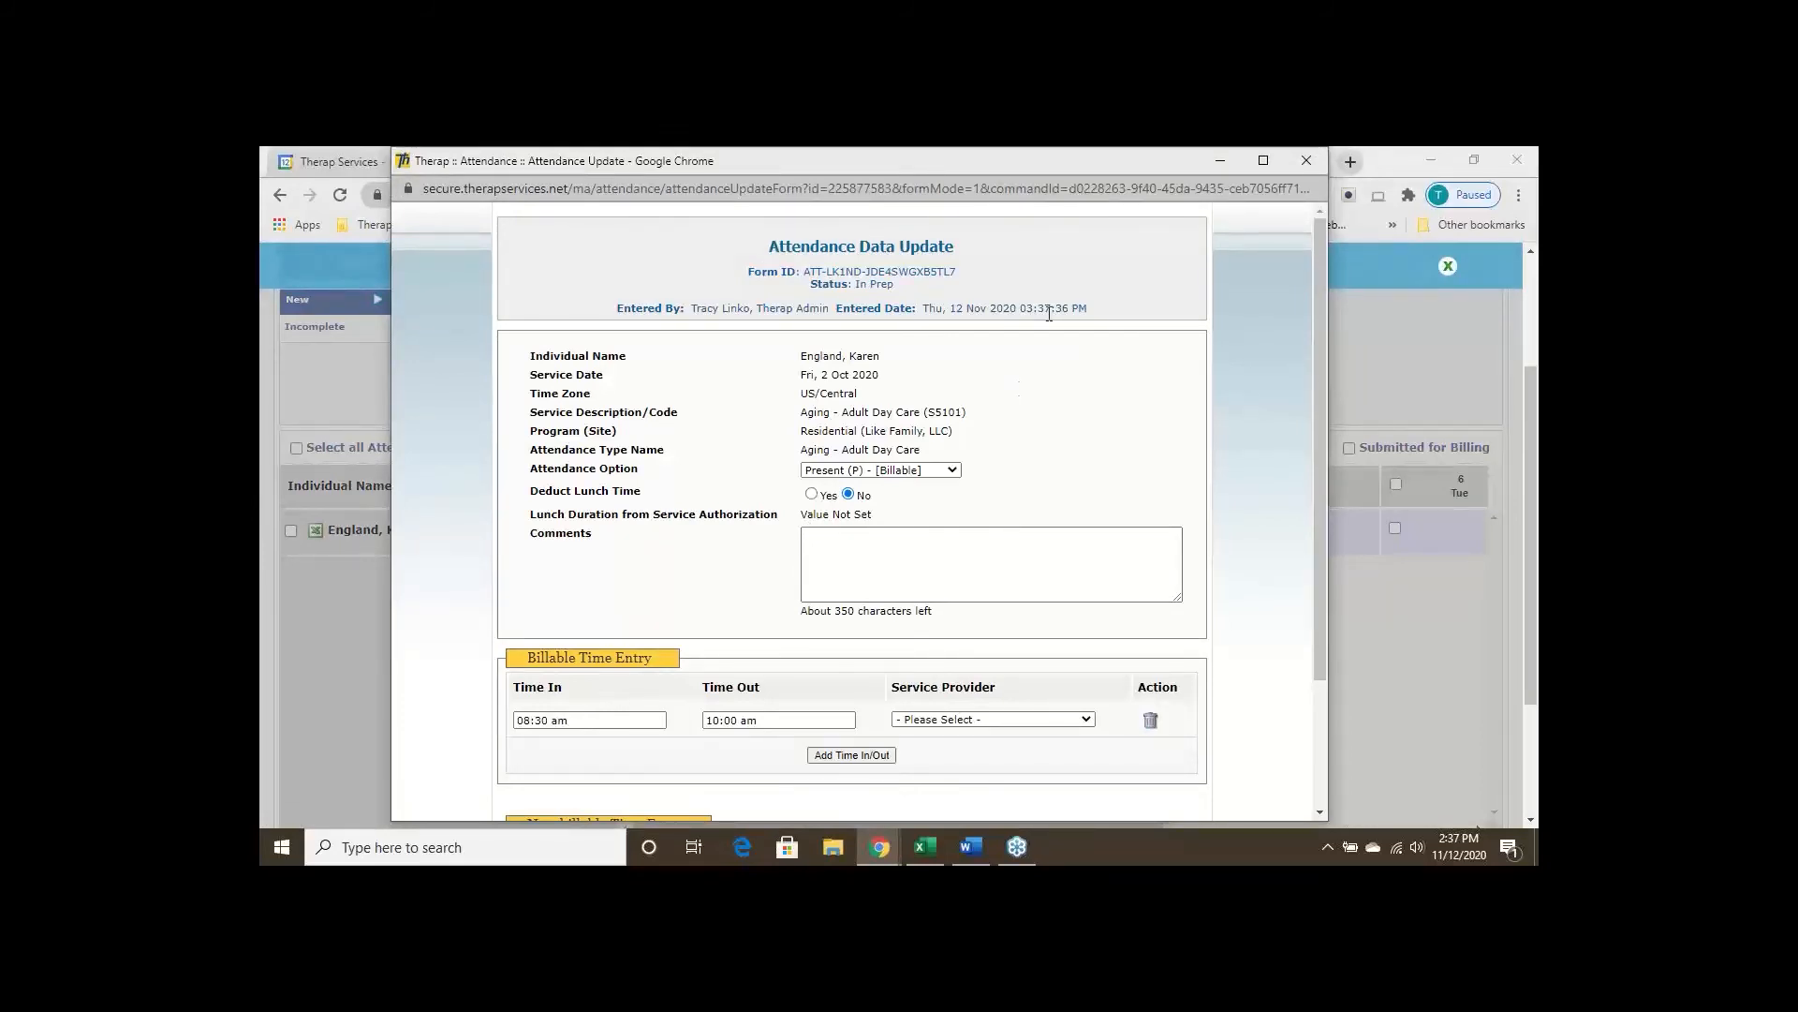
scroll(1049, 314, "down", 1)
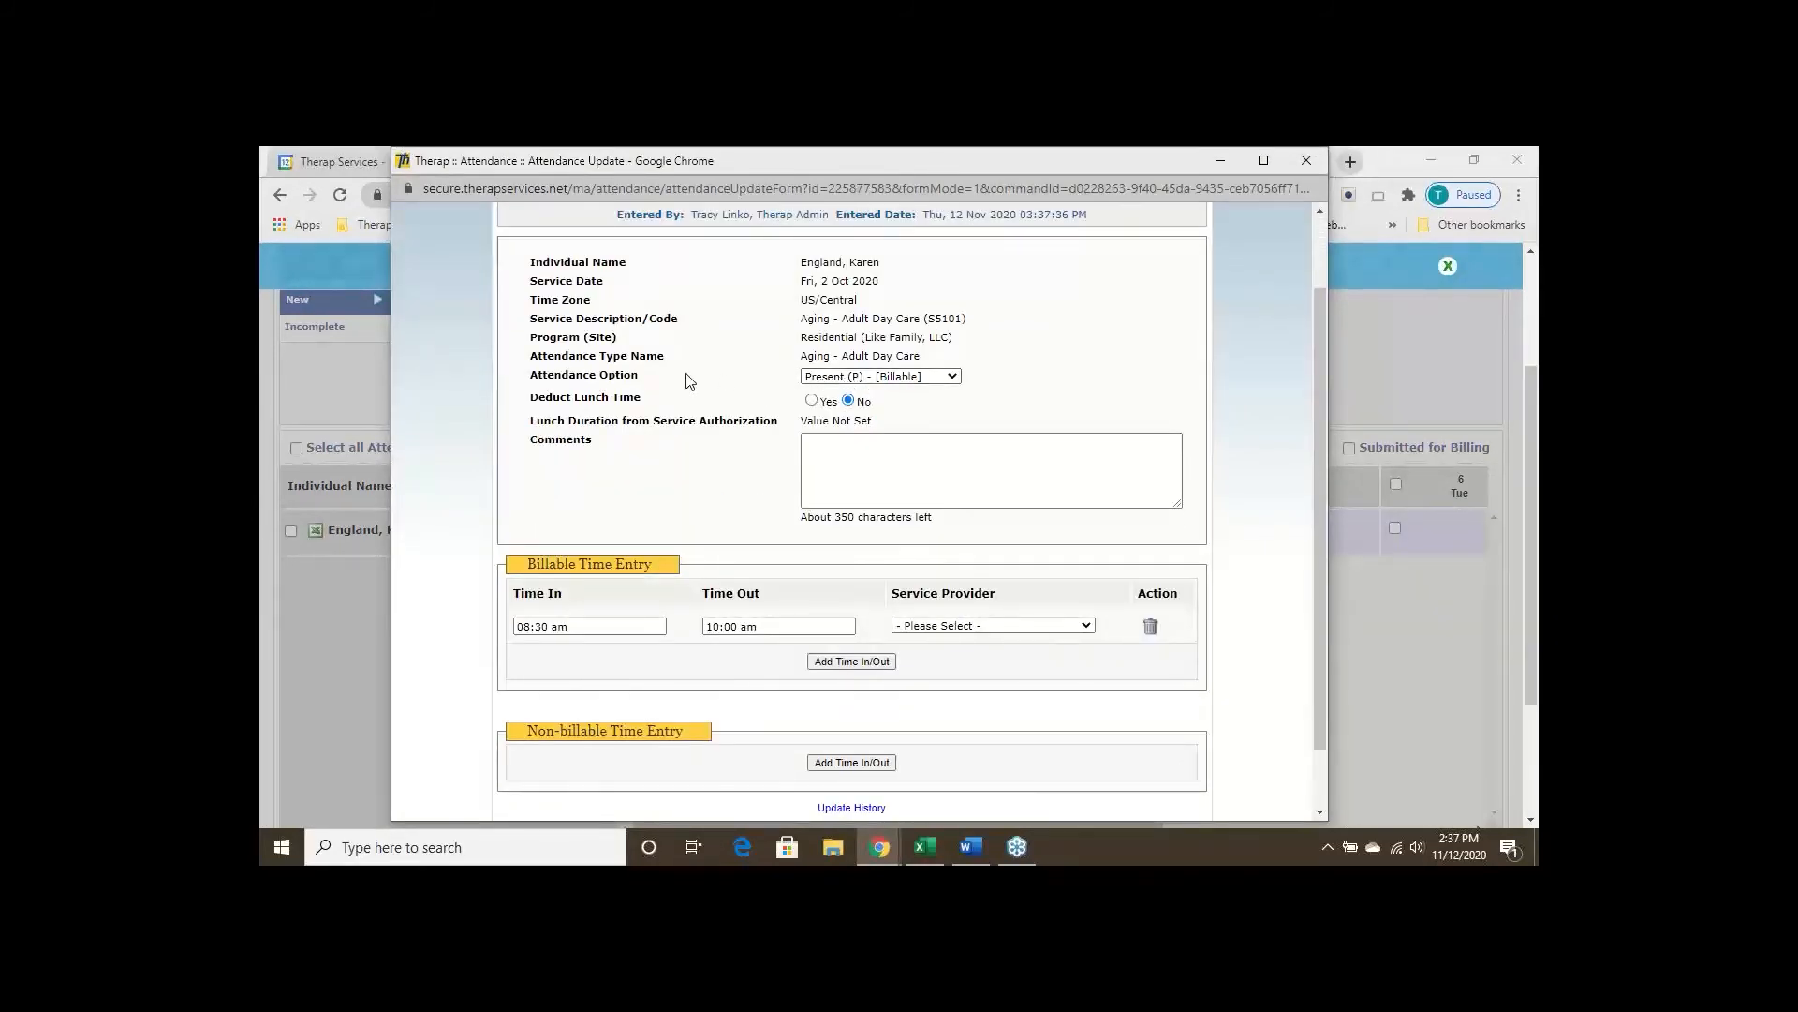
scroll(1113, 384, "down", 1)
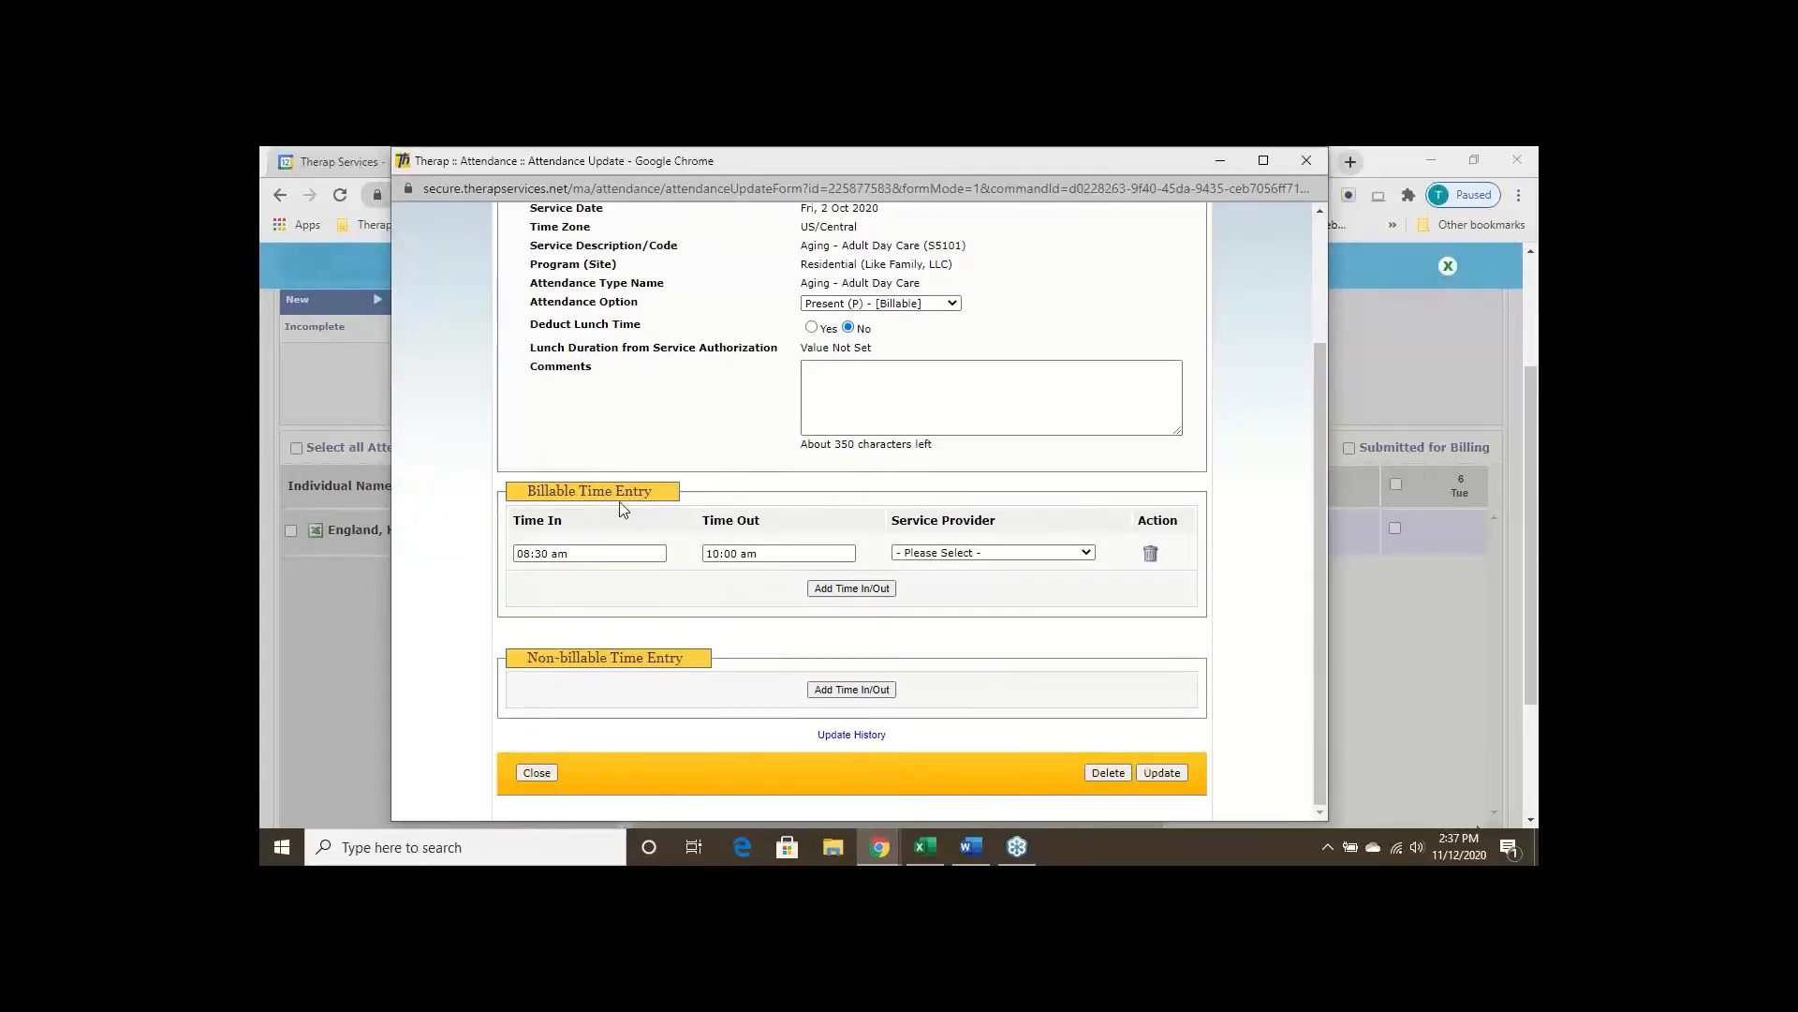
left_click(853, 589)
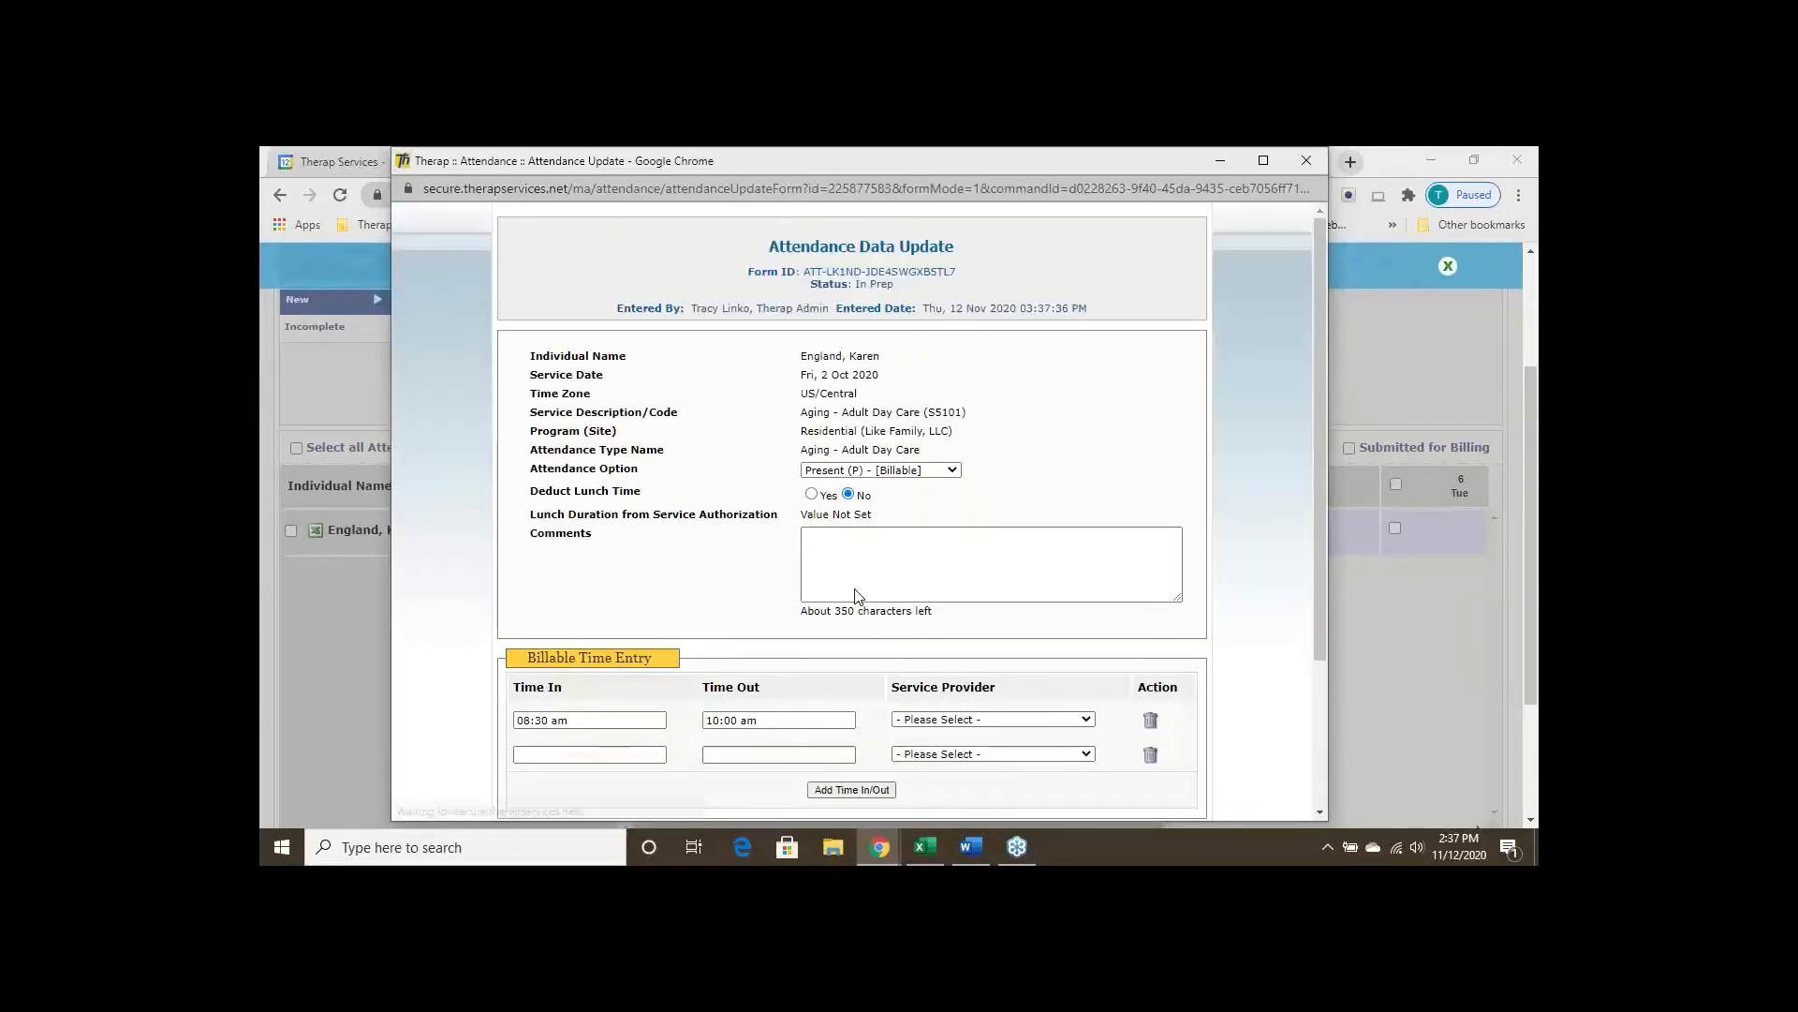
Set the second billable time entry to 1:00 pm through 2:20 pm and update the October 2 attendance record
left_click(578, 756)
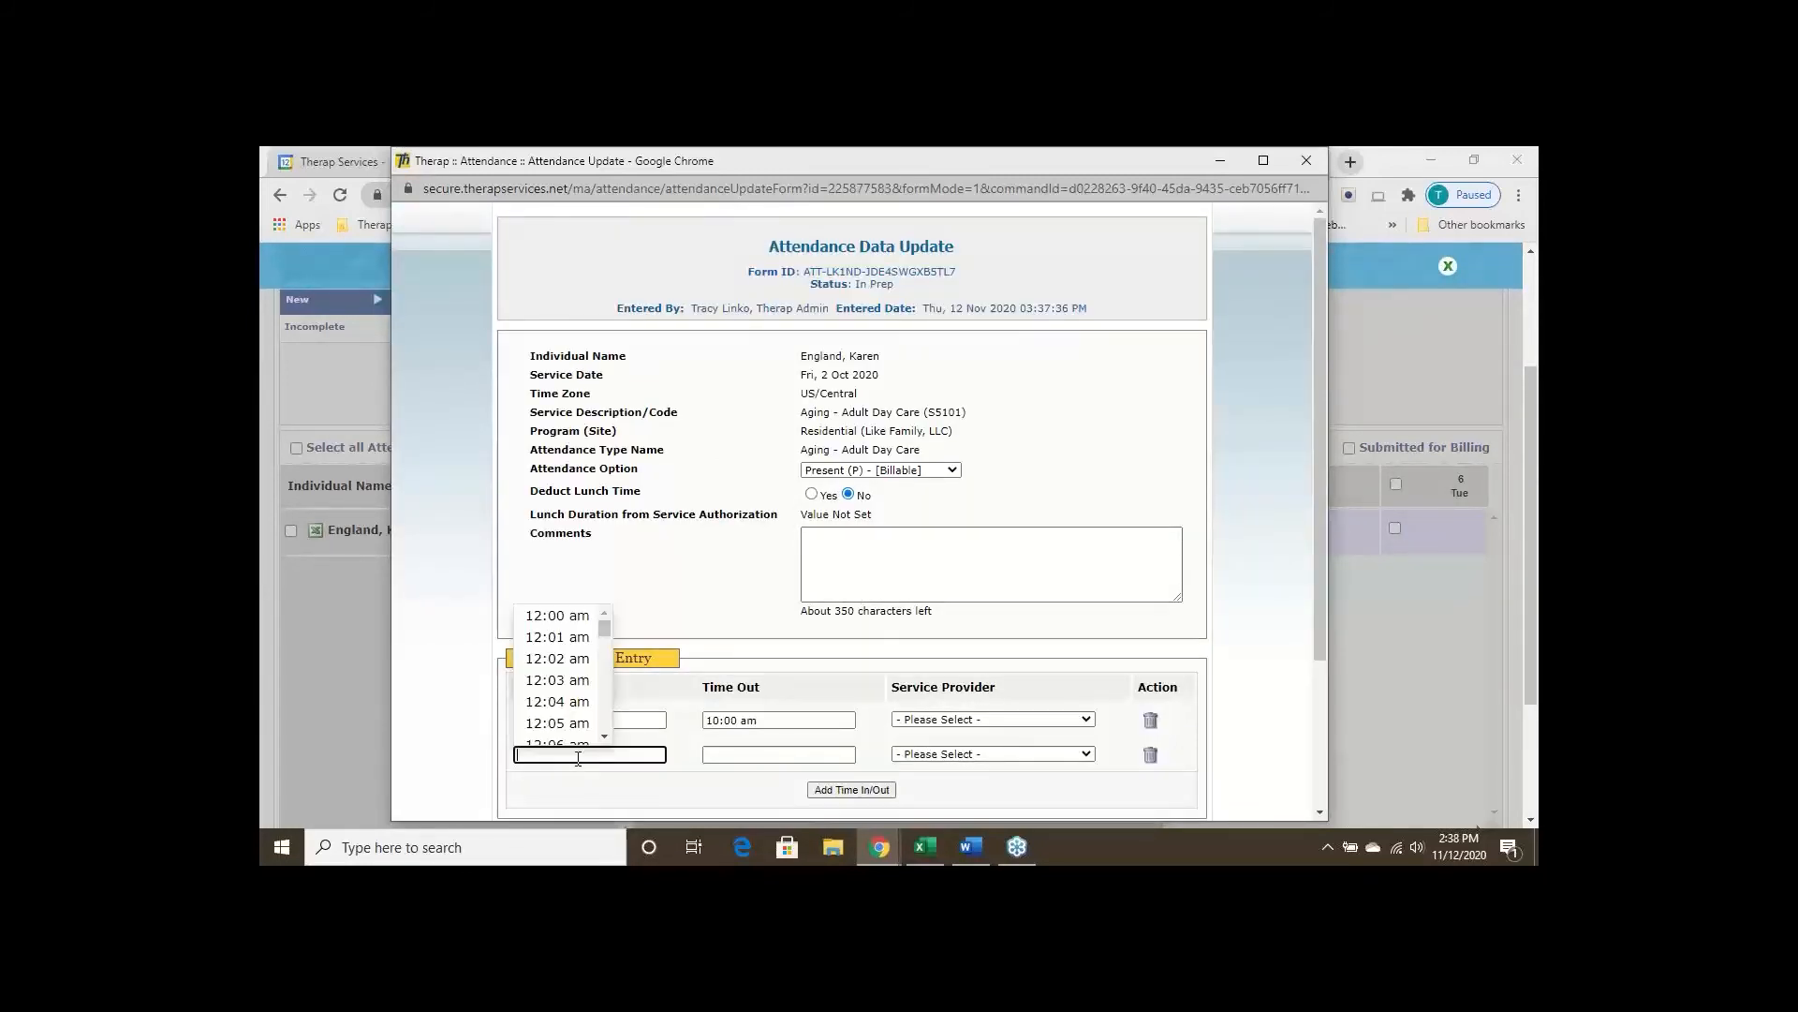
type("1:00 pm")
left_click(720, 754)
type("2:30")
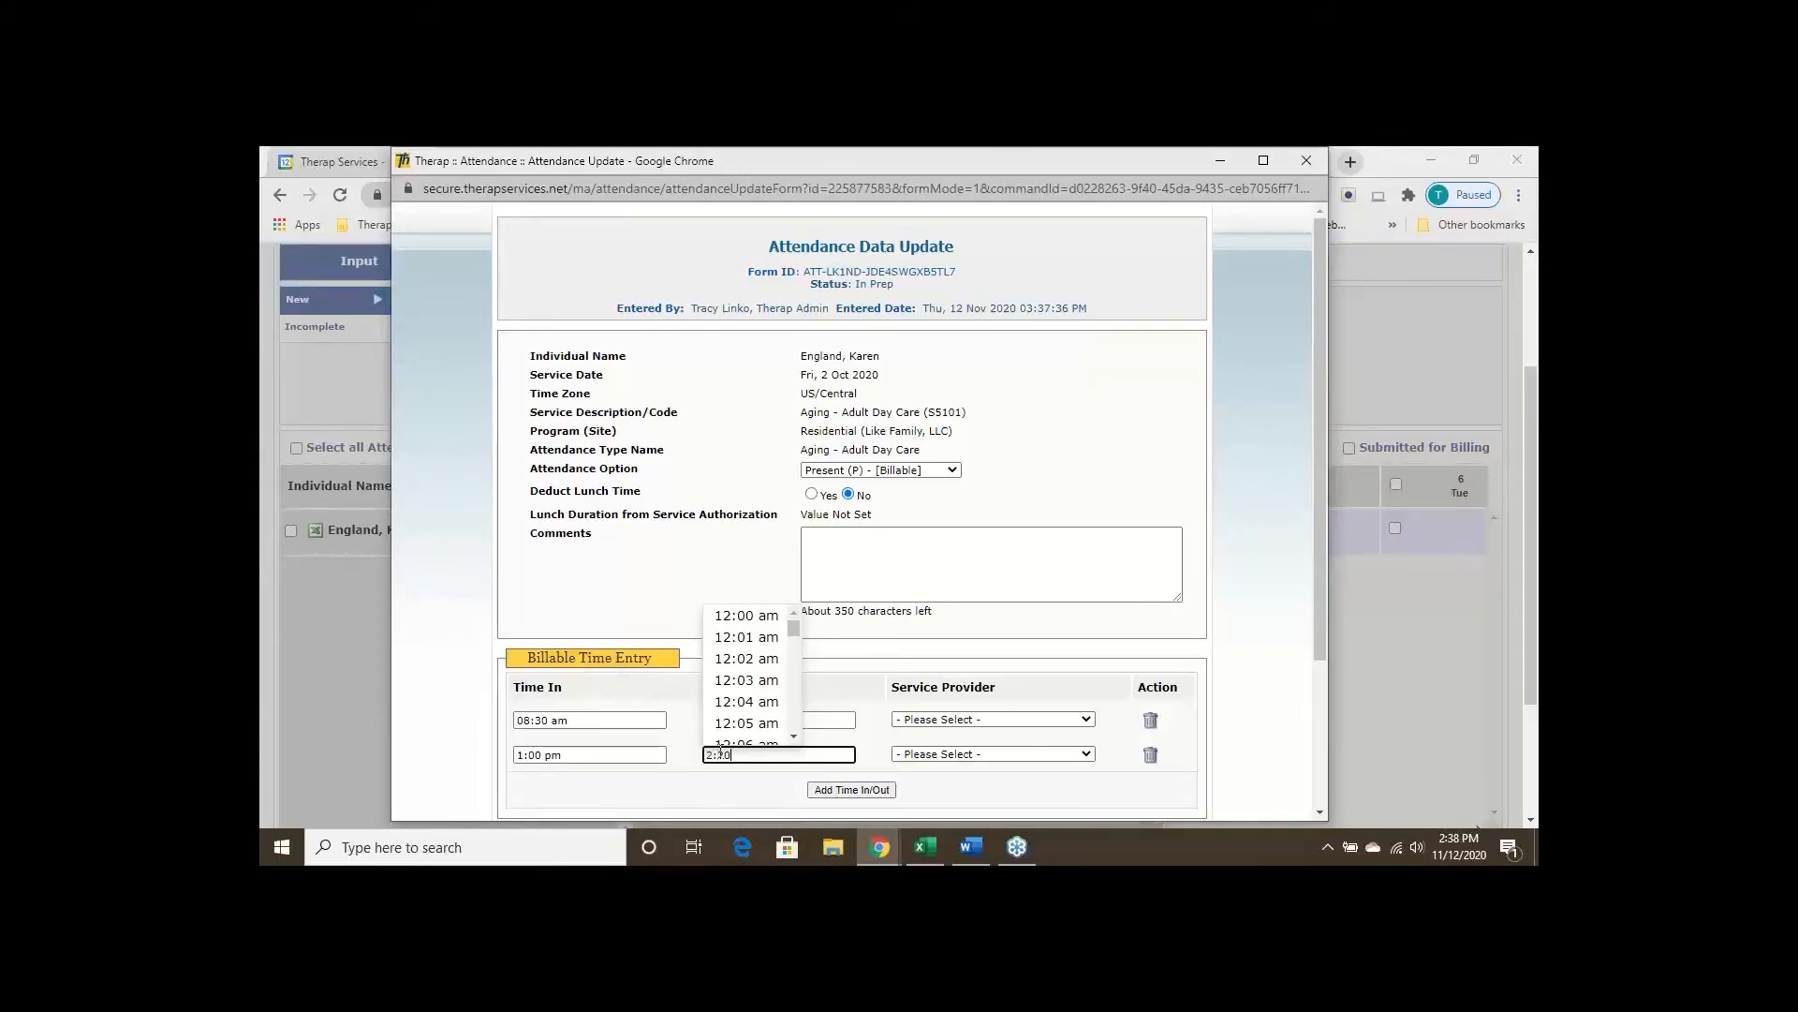
type(" pm")
left_click(733, 793)
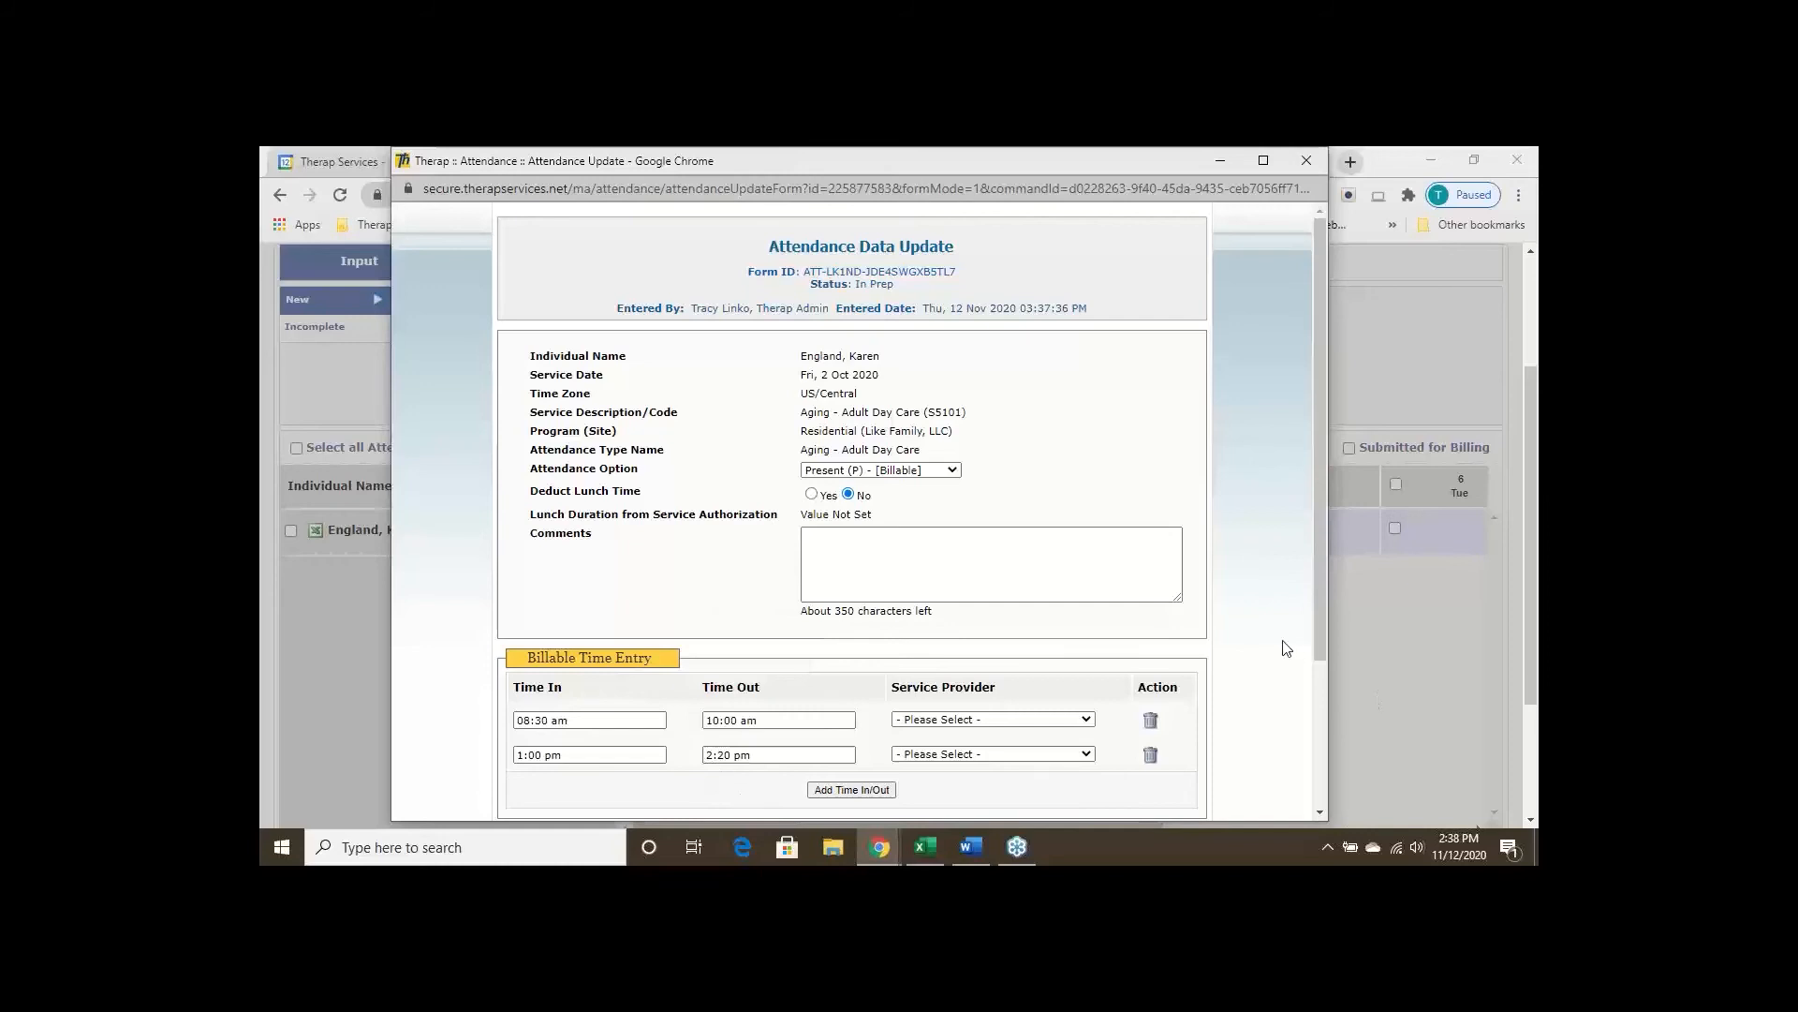
scroll(1264, 609, "down", 2)
scroll(1265, 609, "down", 3)
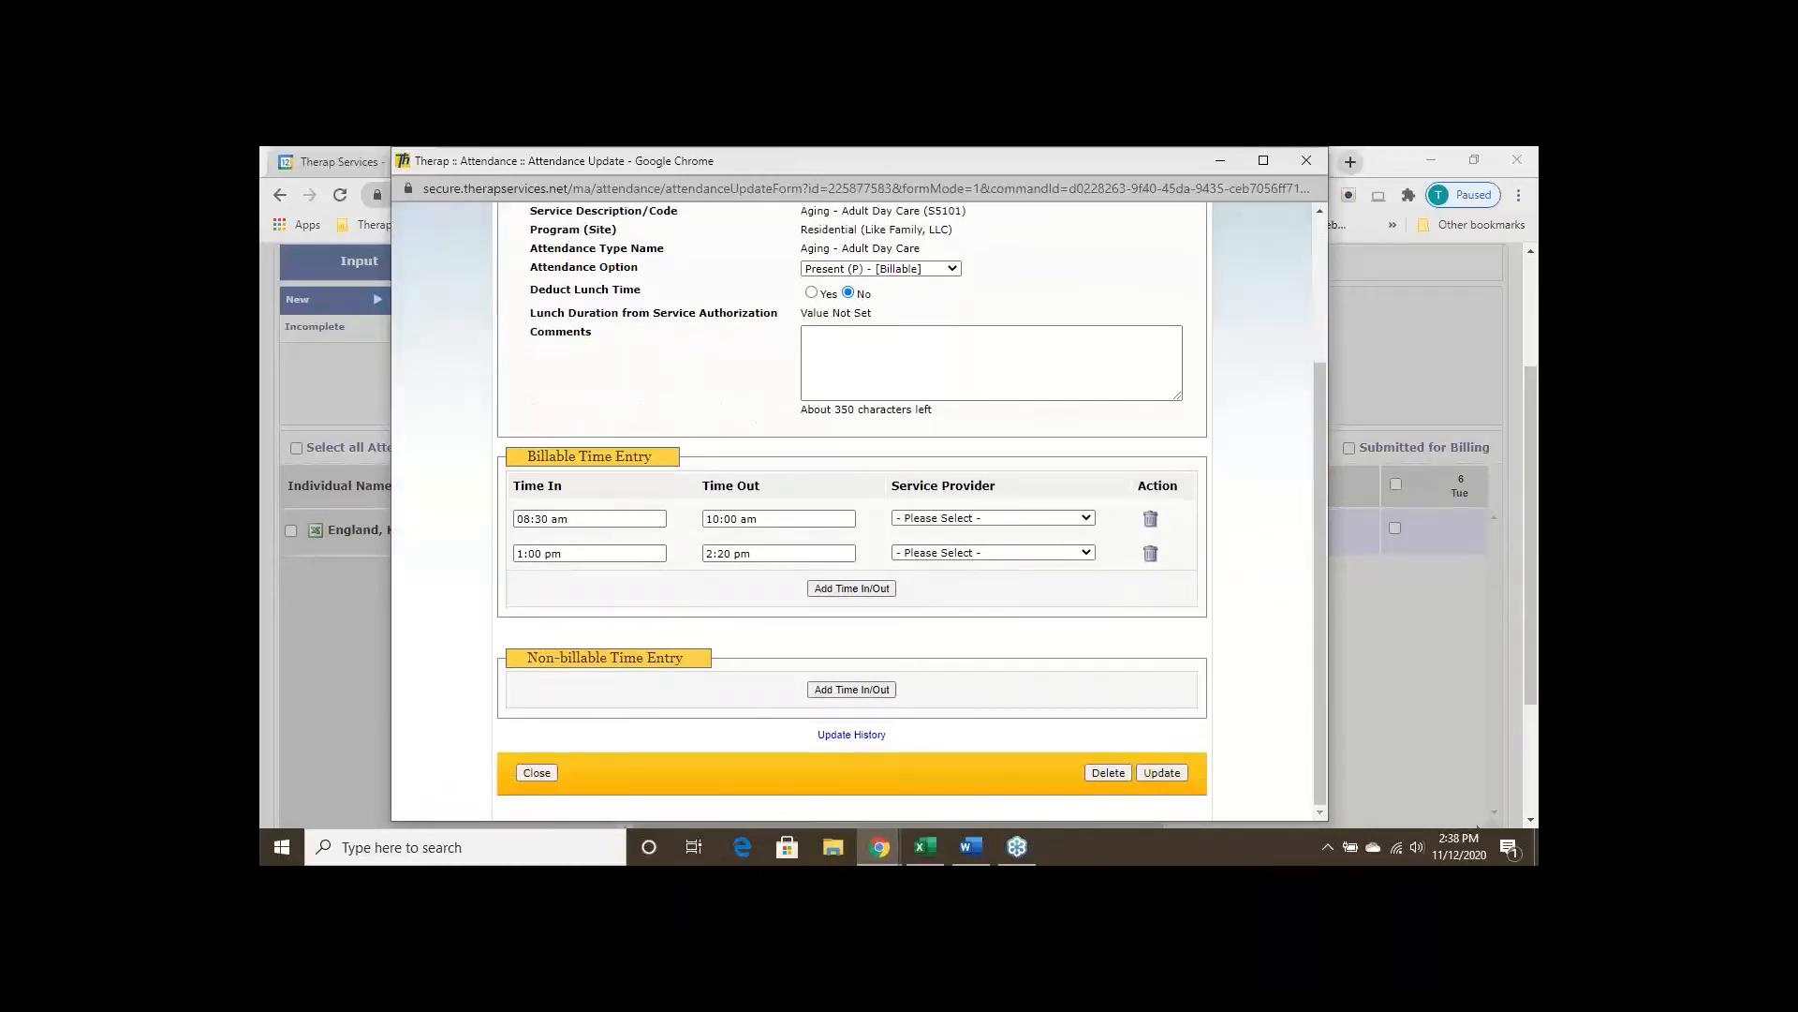
left_click(1167, 774)
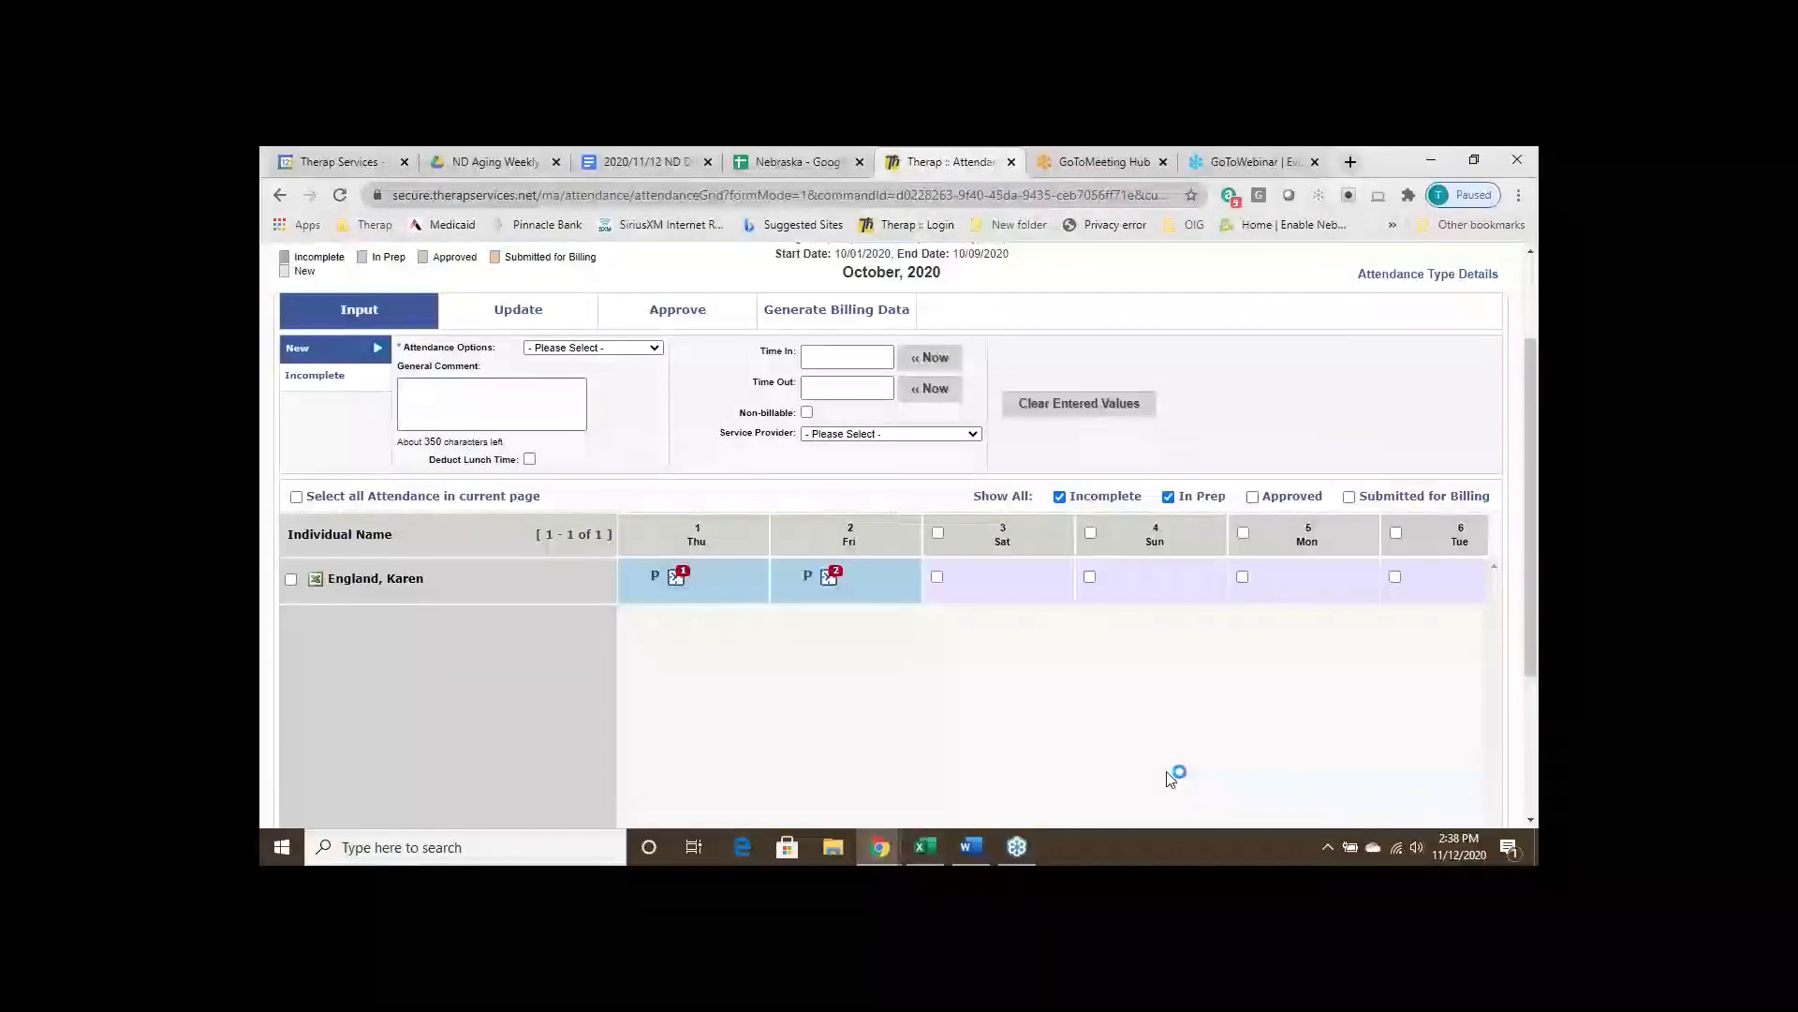
Mark all the individual's remaining October days as Absent (A) - [Non-billable] and submit them without Time In and Time Out
mouse_move(832, 579)
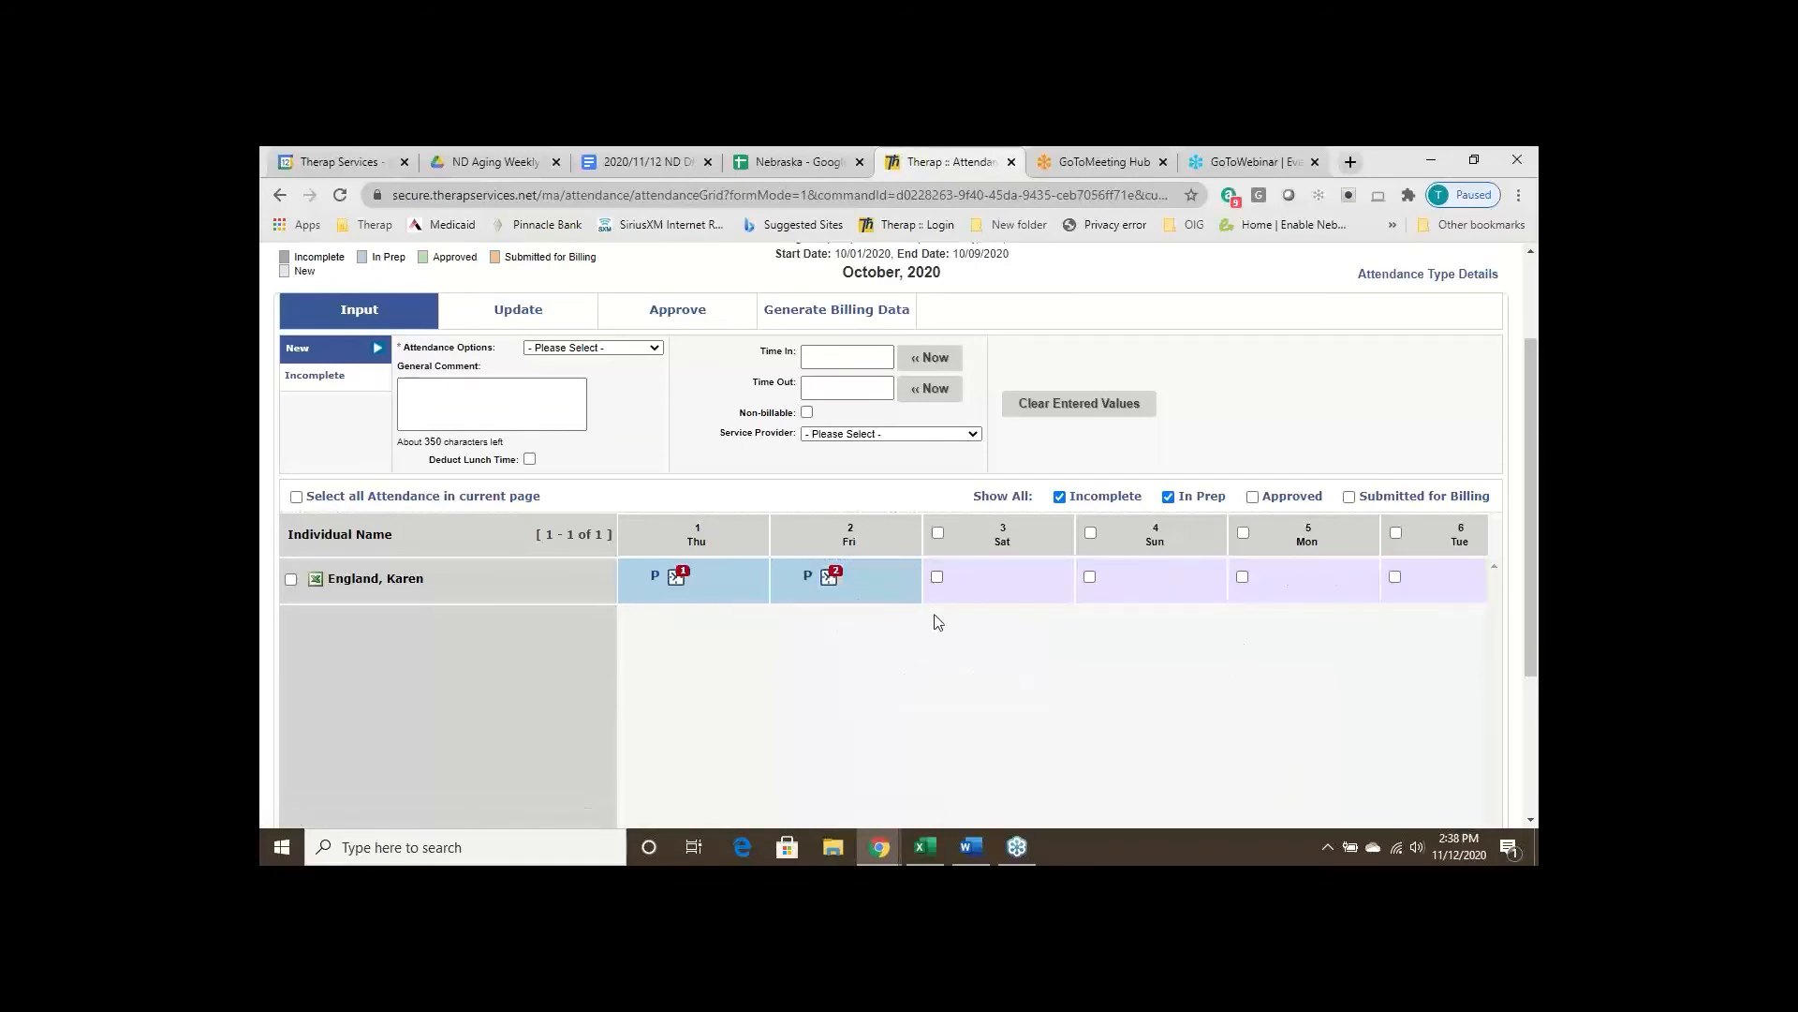
left_click(292, 579)
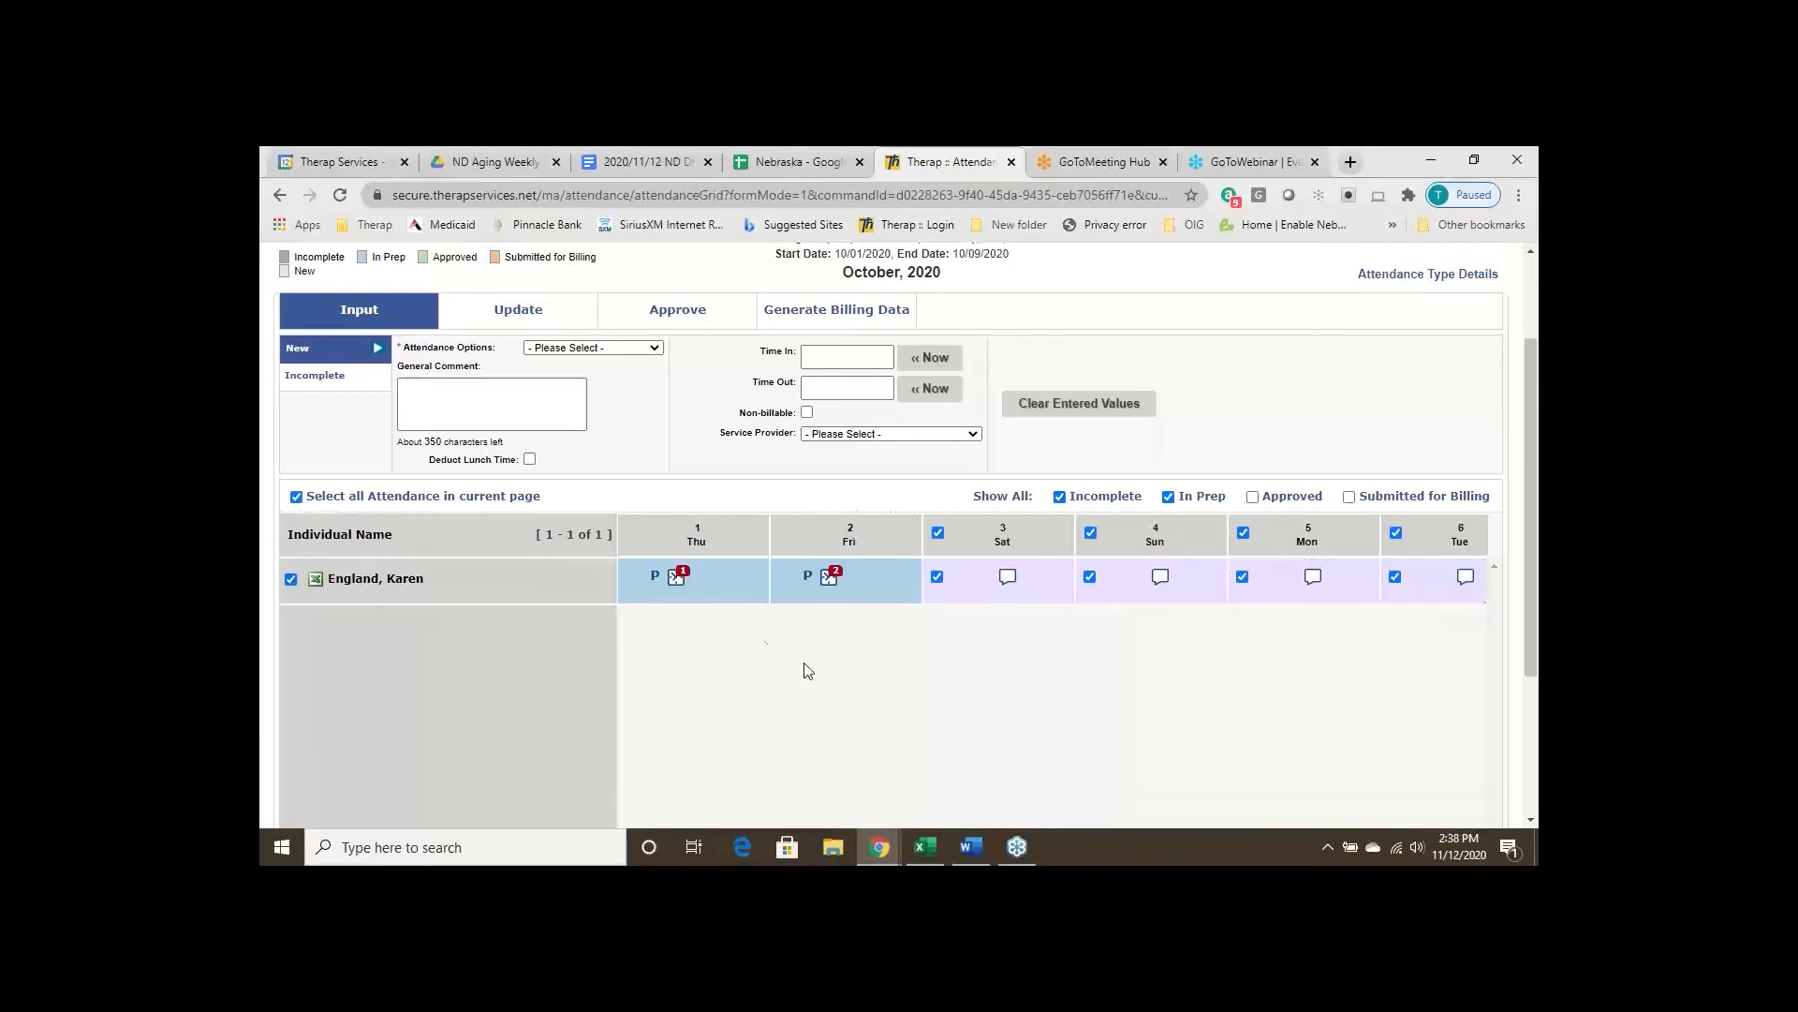
left_click(657, 355)
left_click(599, 391)
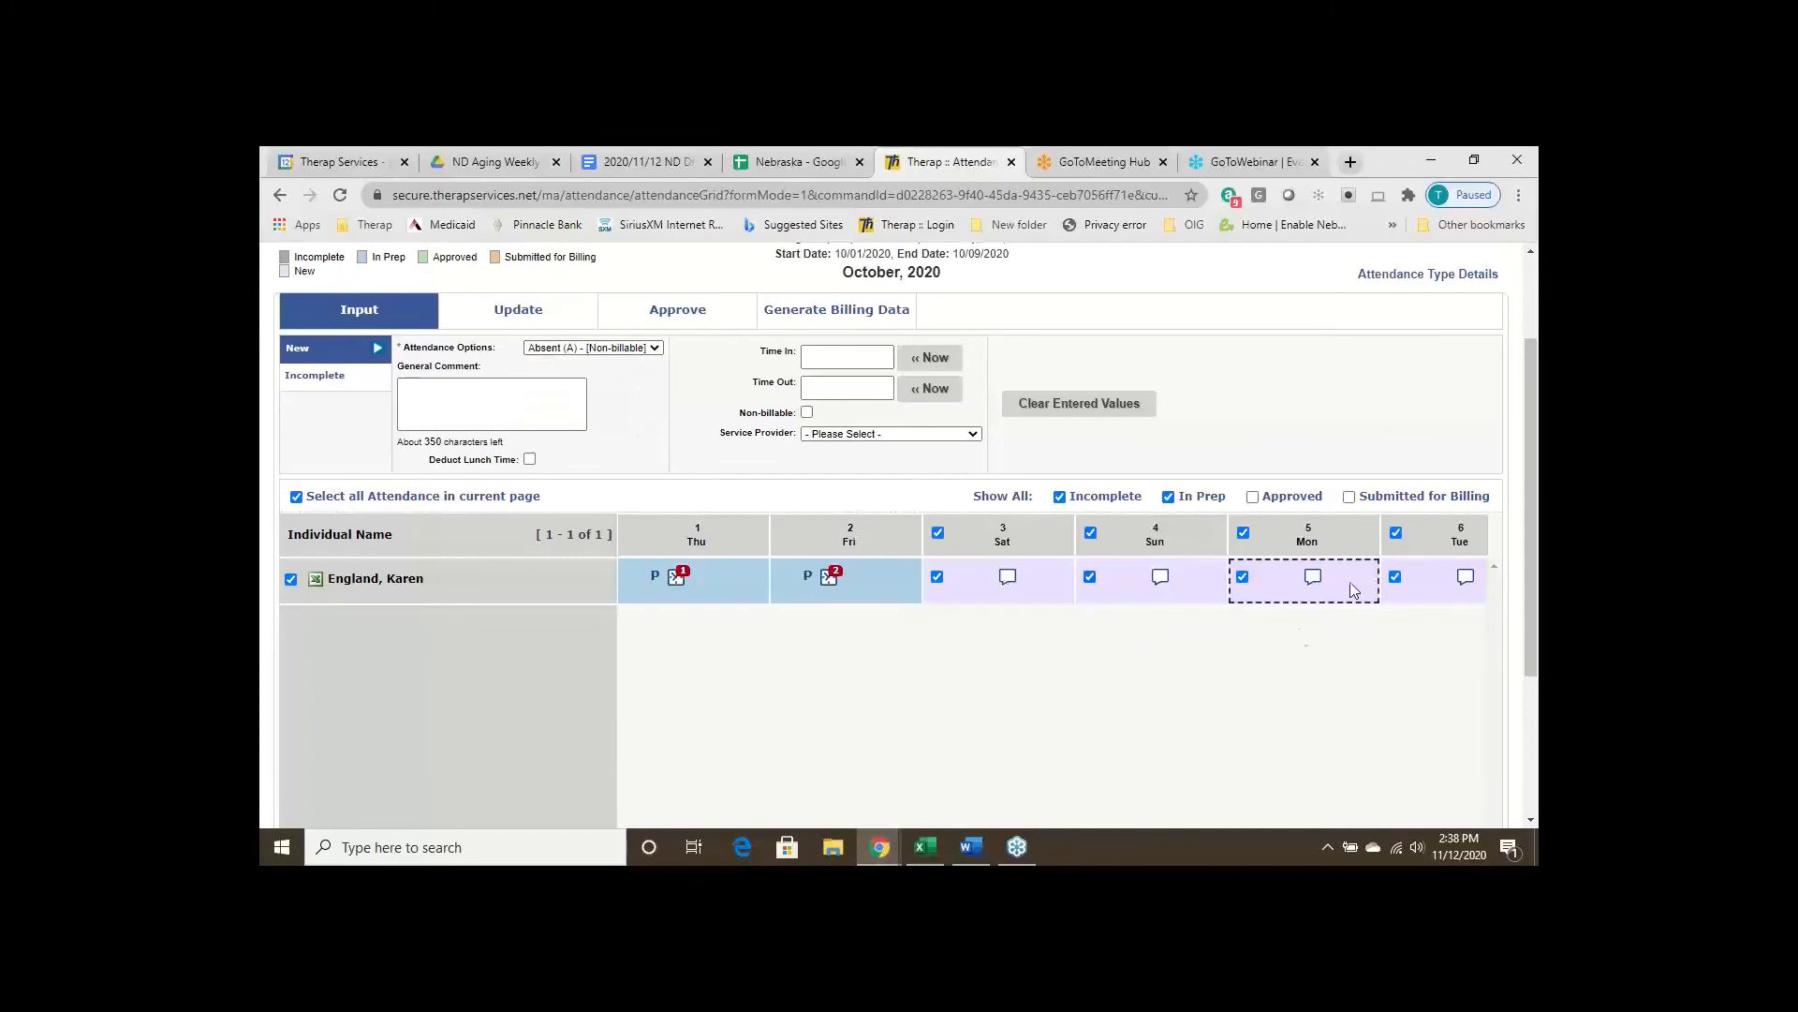
scroll(1345, 651, "down", 2)
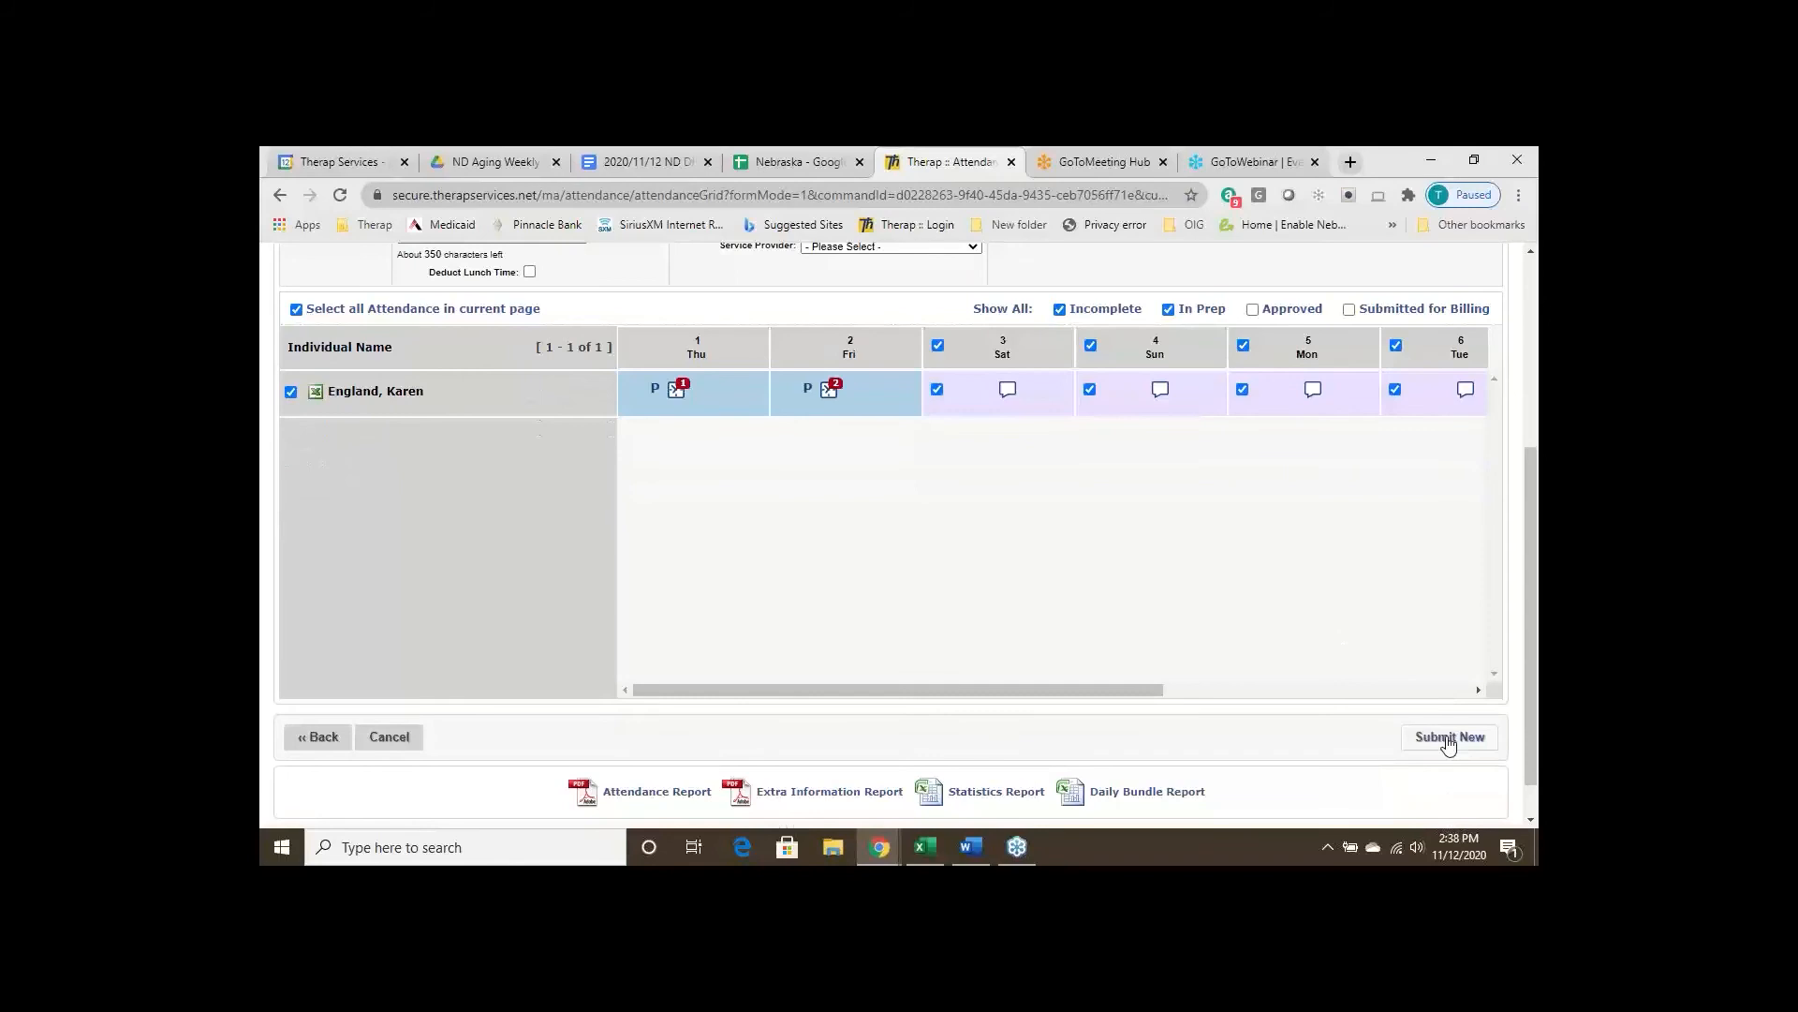
left_click(1448, 738)
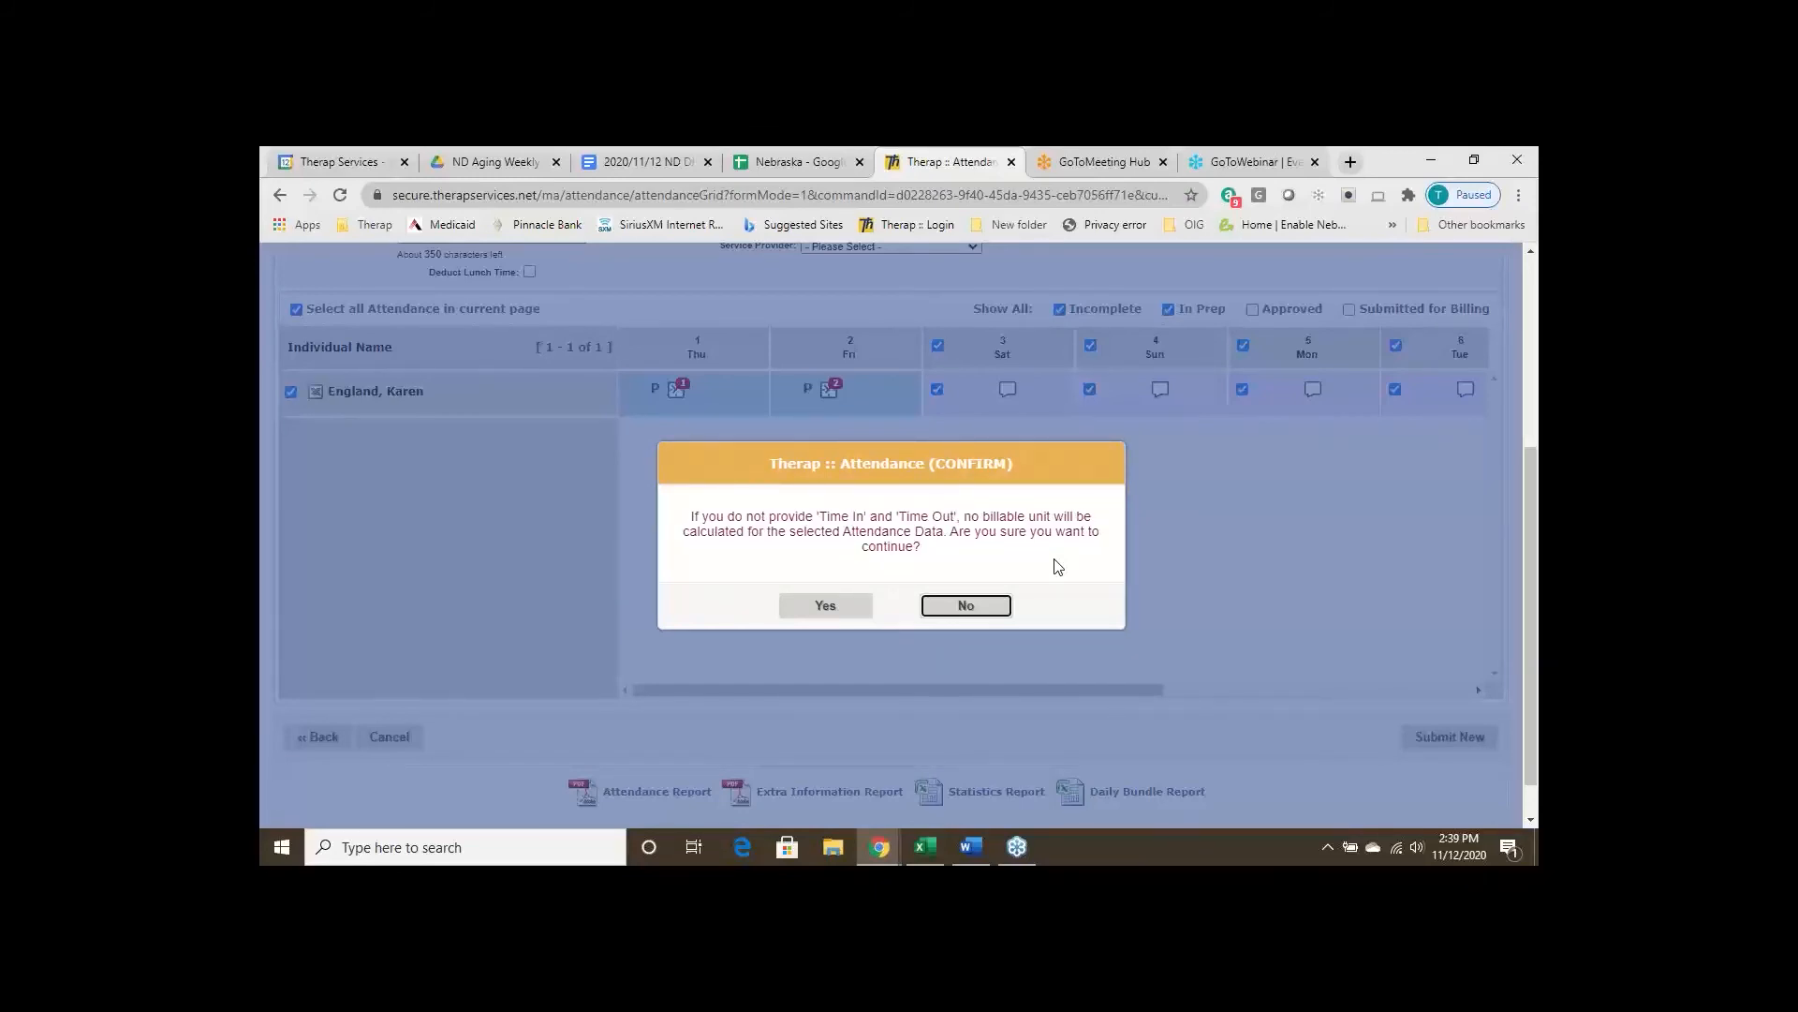
left_click(834, 604)
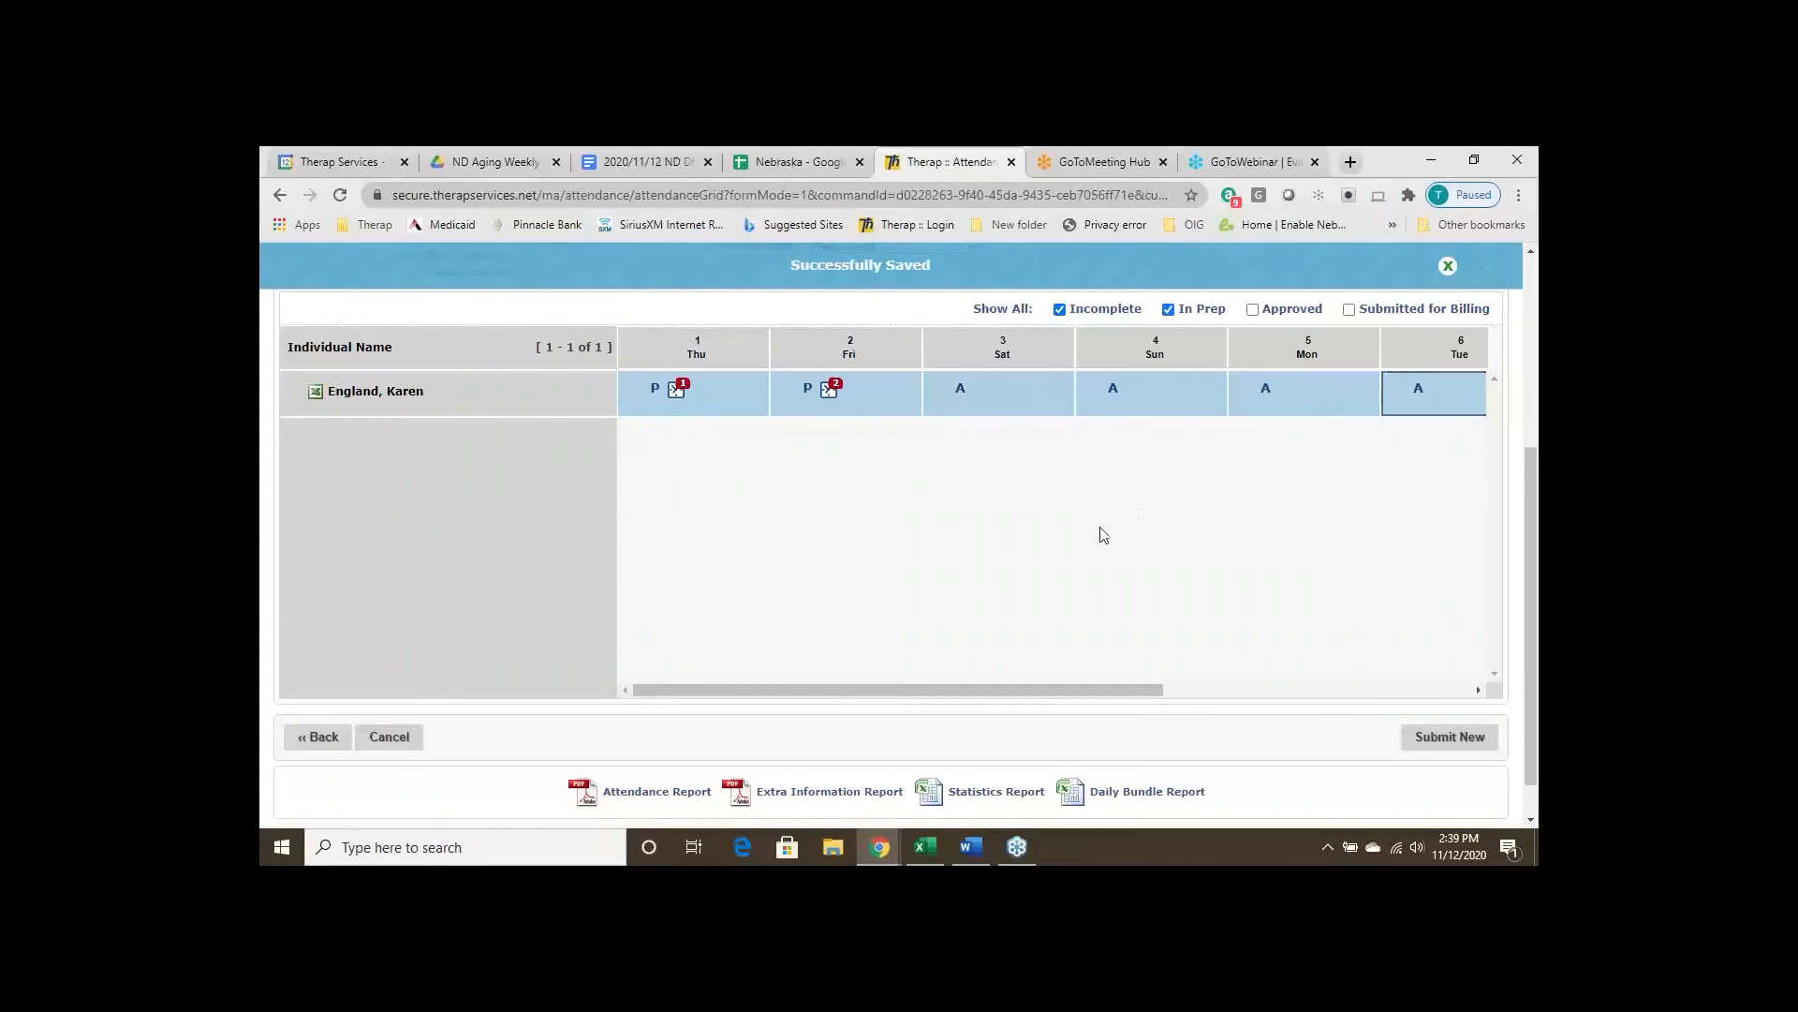
Approve all of the individual's adult day care attendance entries for the October 1–9 period
scroll(1087, 538, "up", 1)
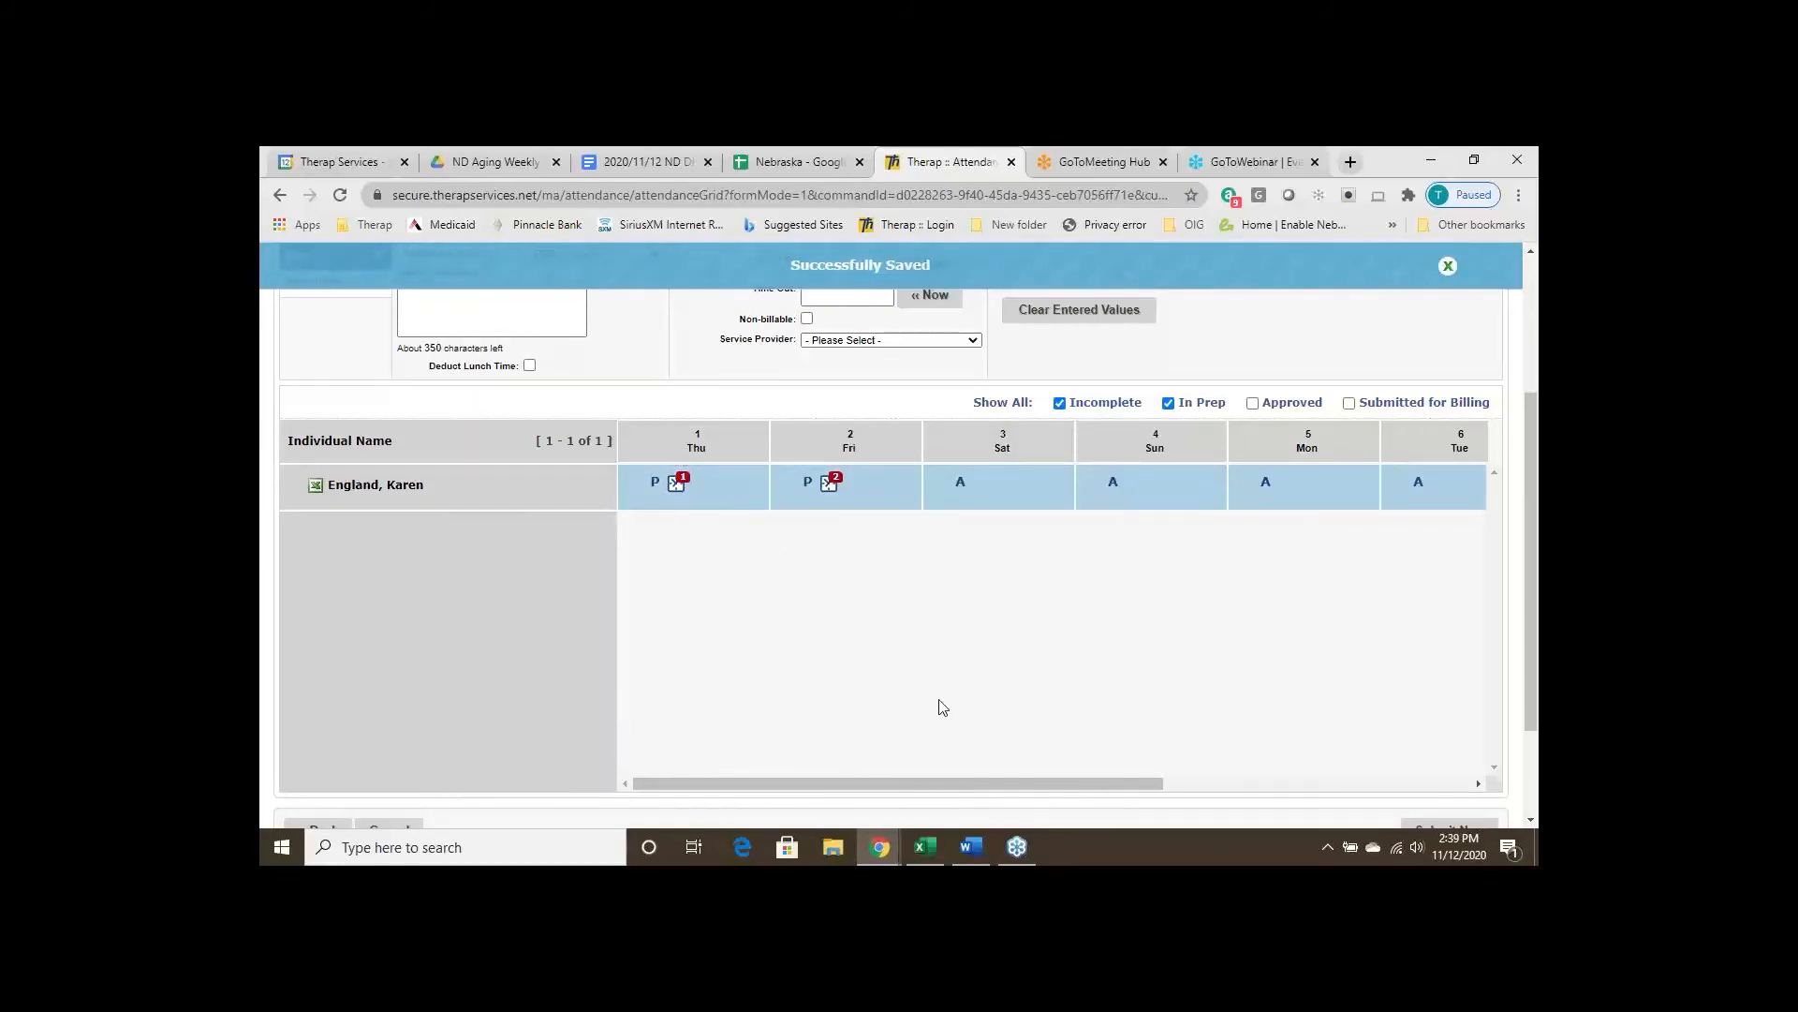
scroll(939, 703, "up", 1)
scroll(941, 706, "up", 1)
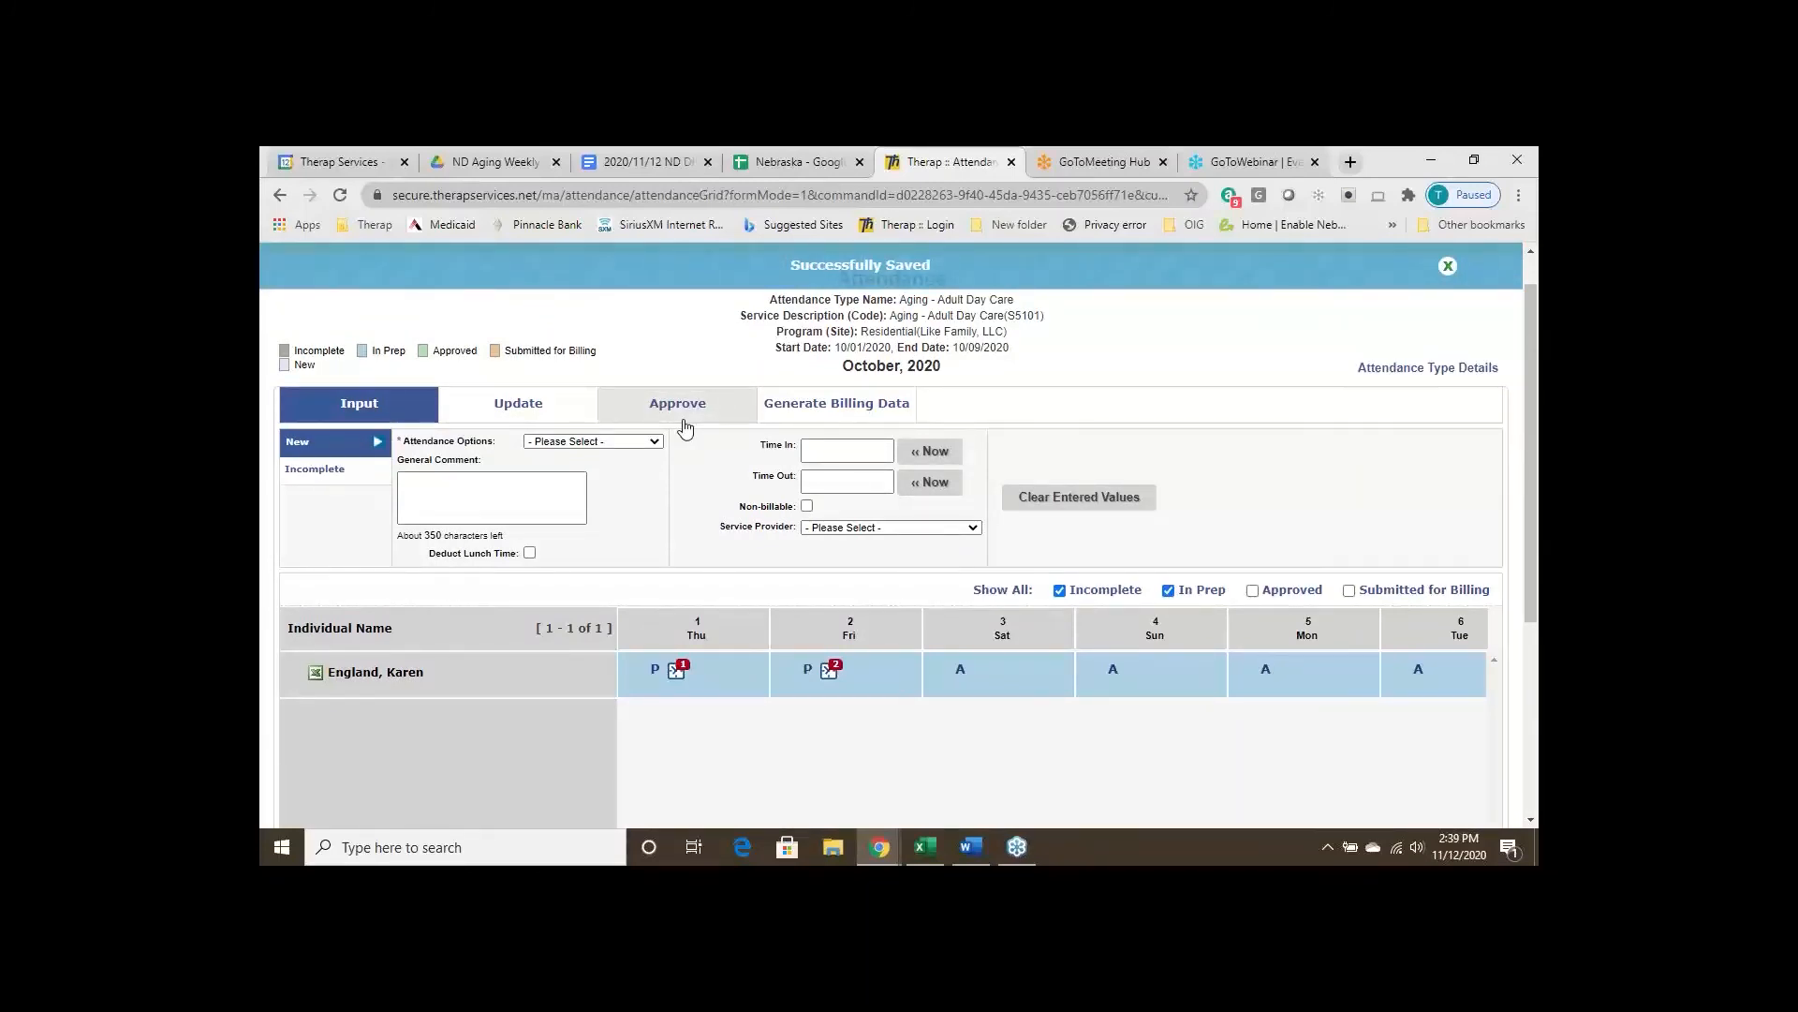
left_click(685, 424)
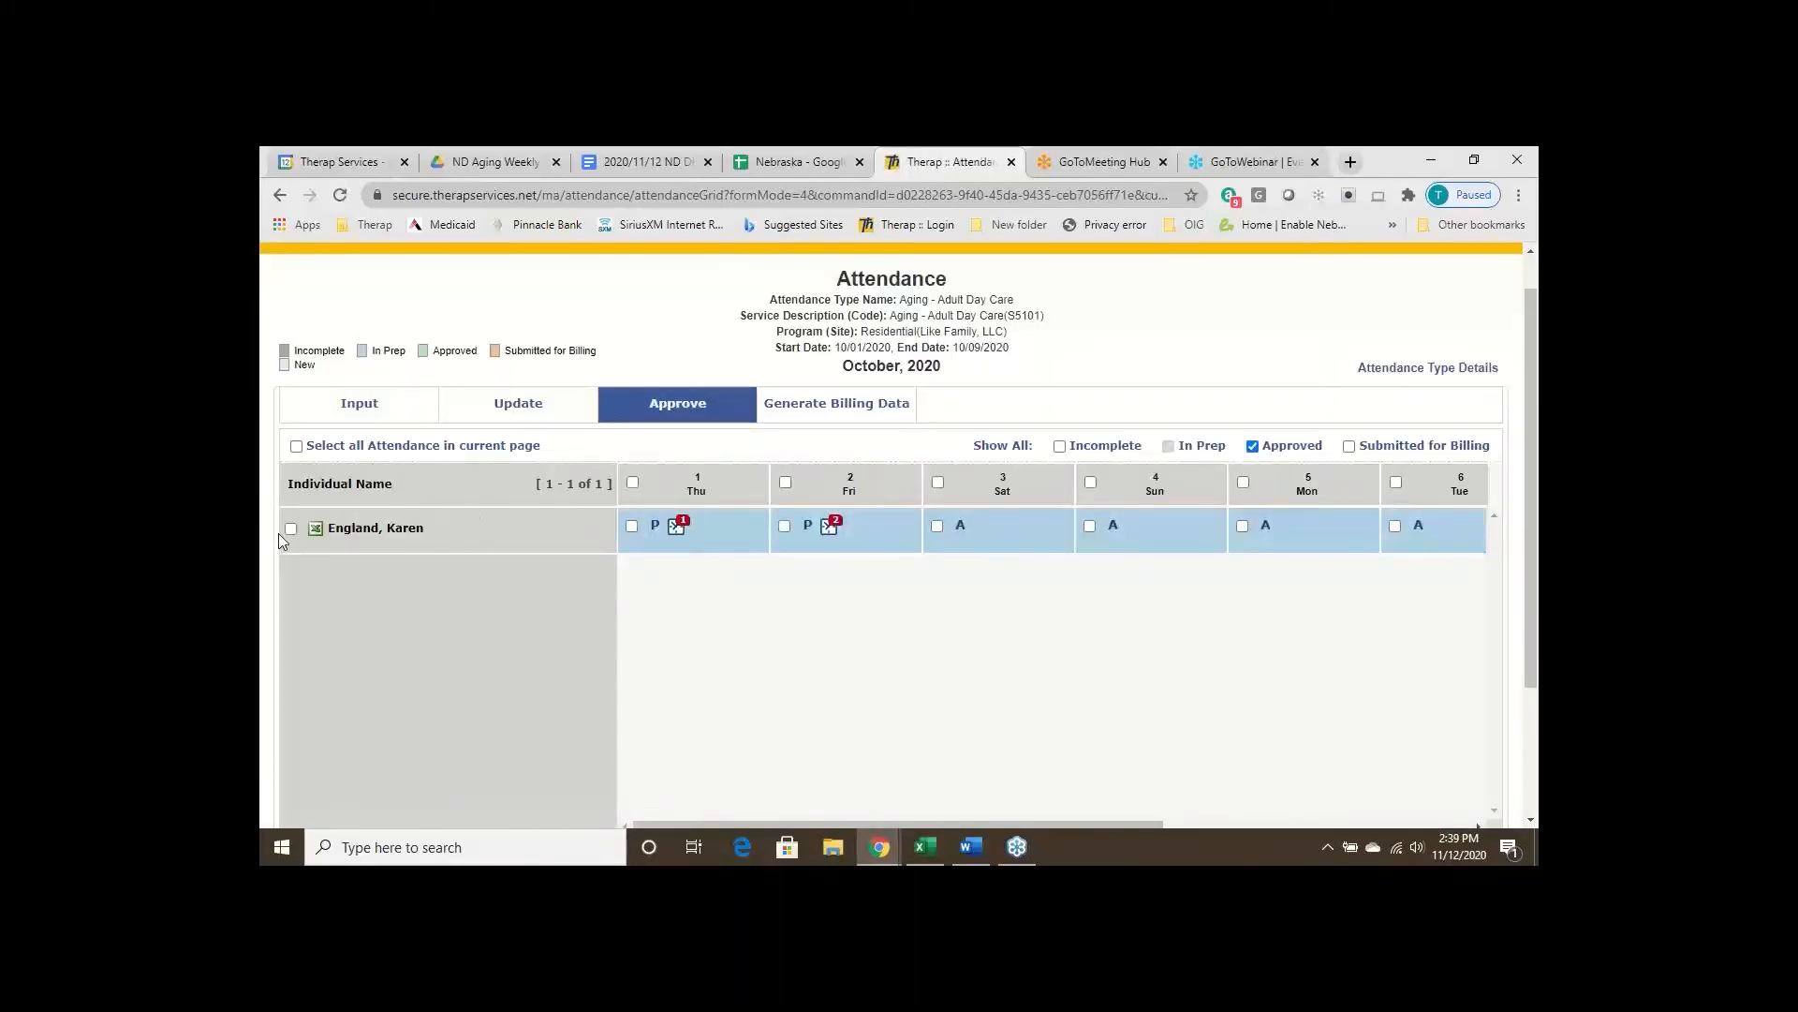
left_click(290, 528)
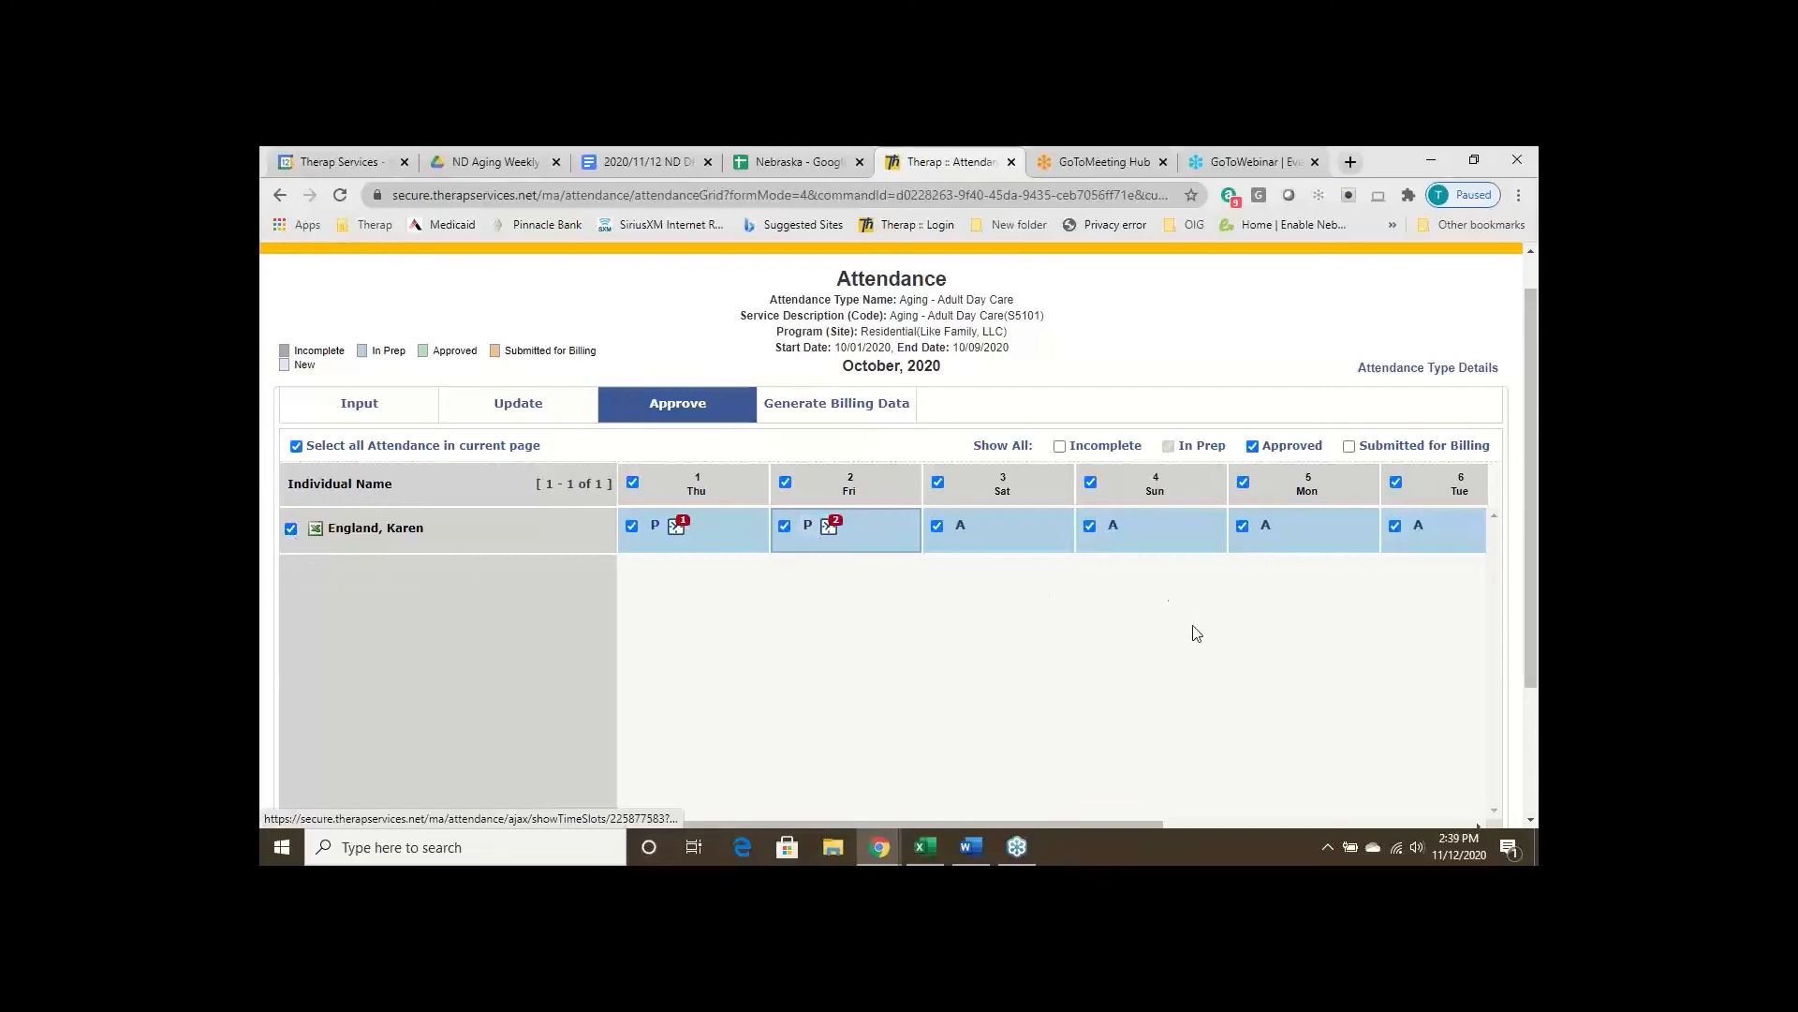
scroll(1367, 740, "down", 2)
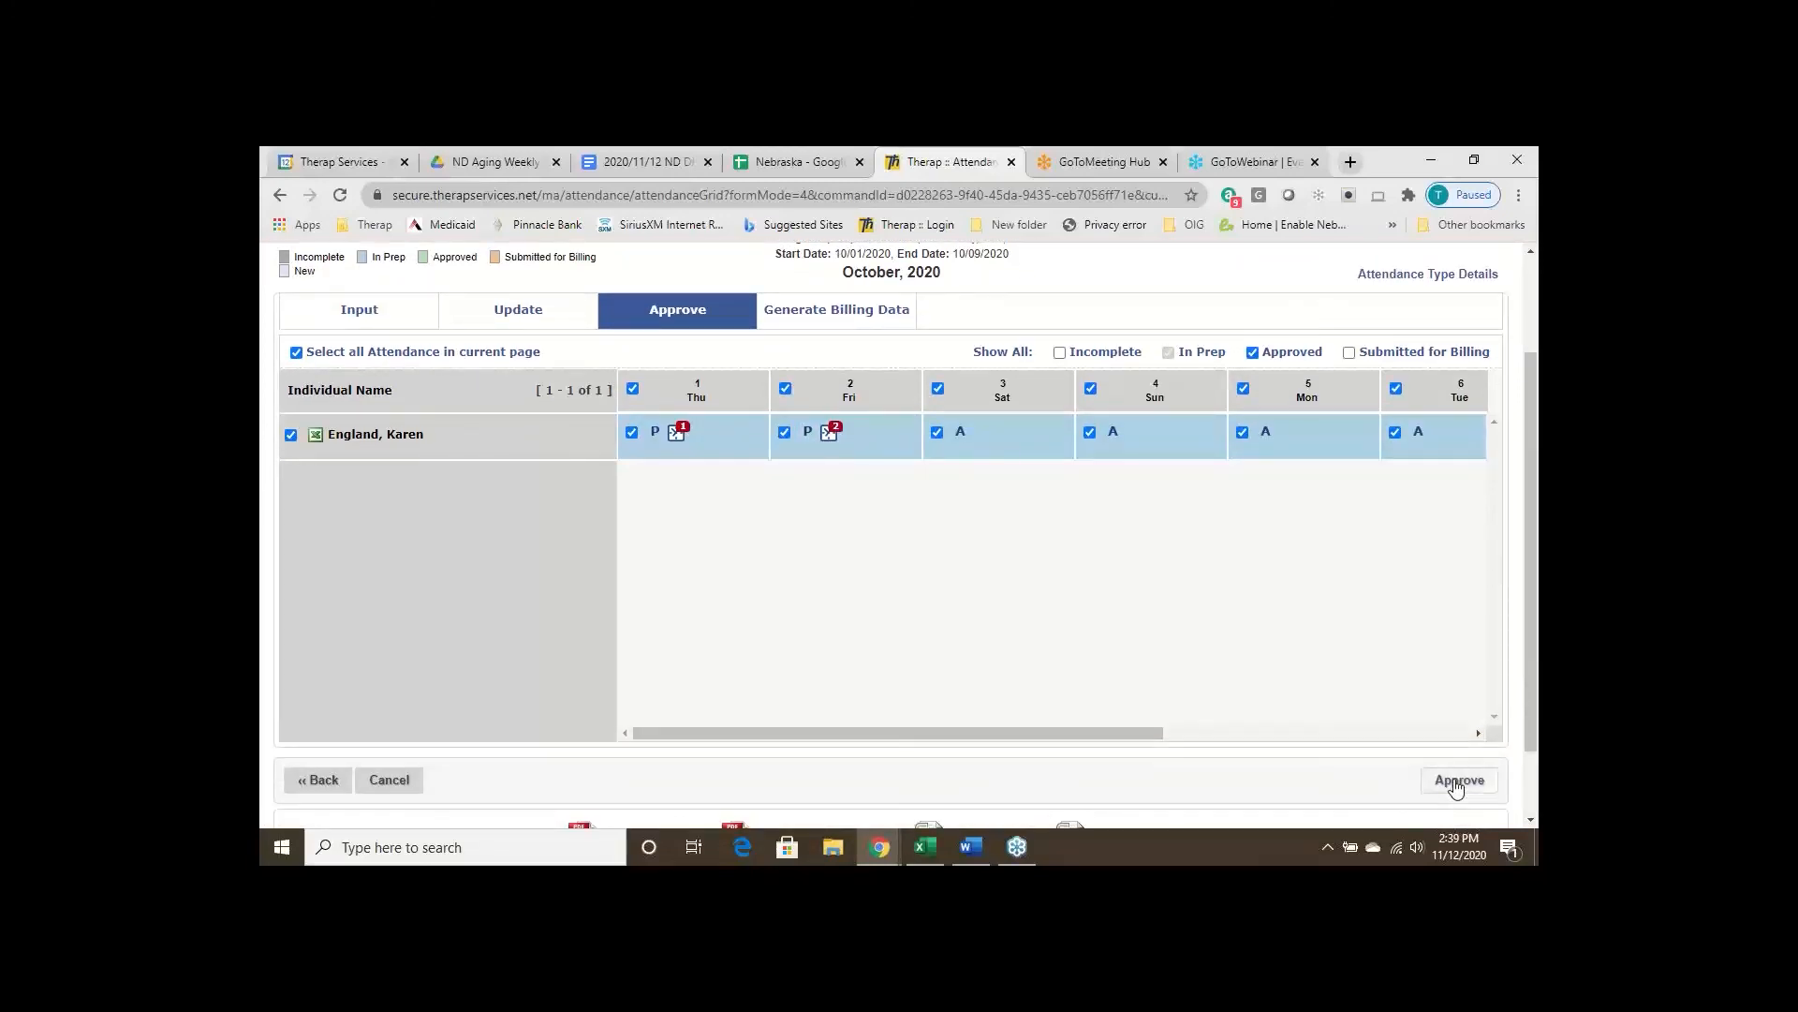
left_click(1457, 782)
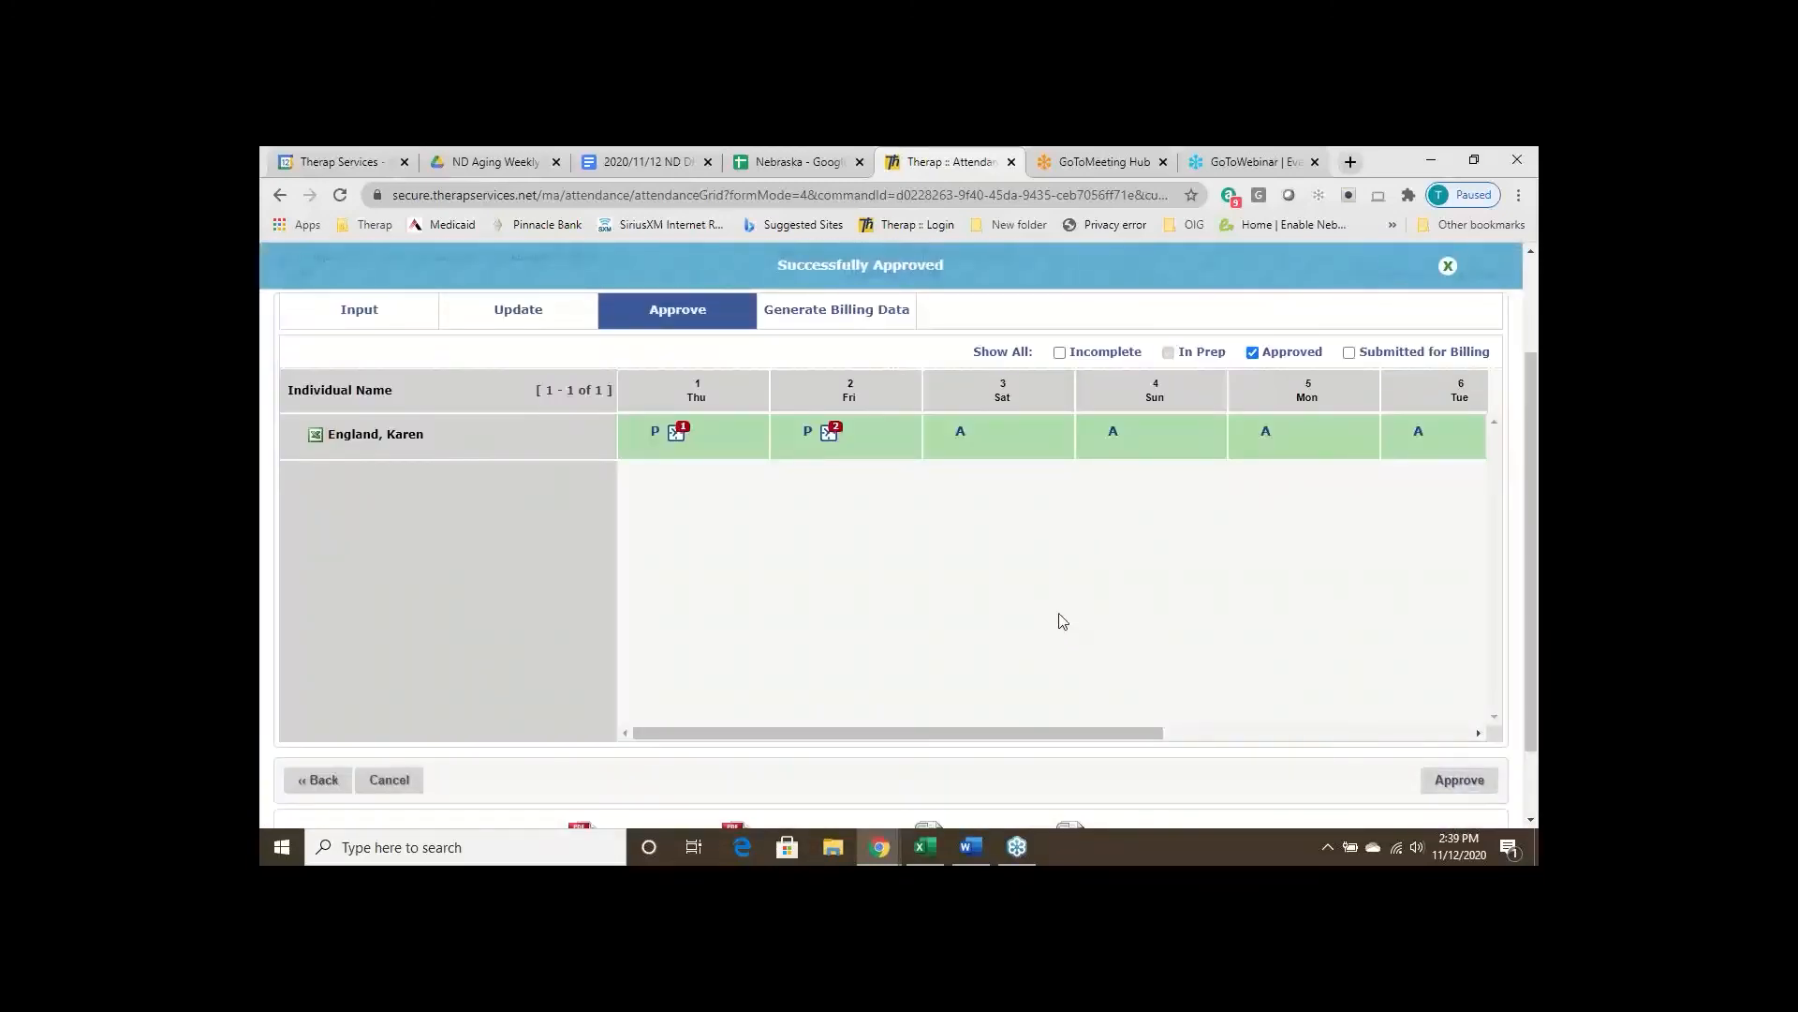
Generate billing data for all of the individual's approved attendance entries and dismiss the submission summary
scroll(1060, 621, "up", 2)
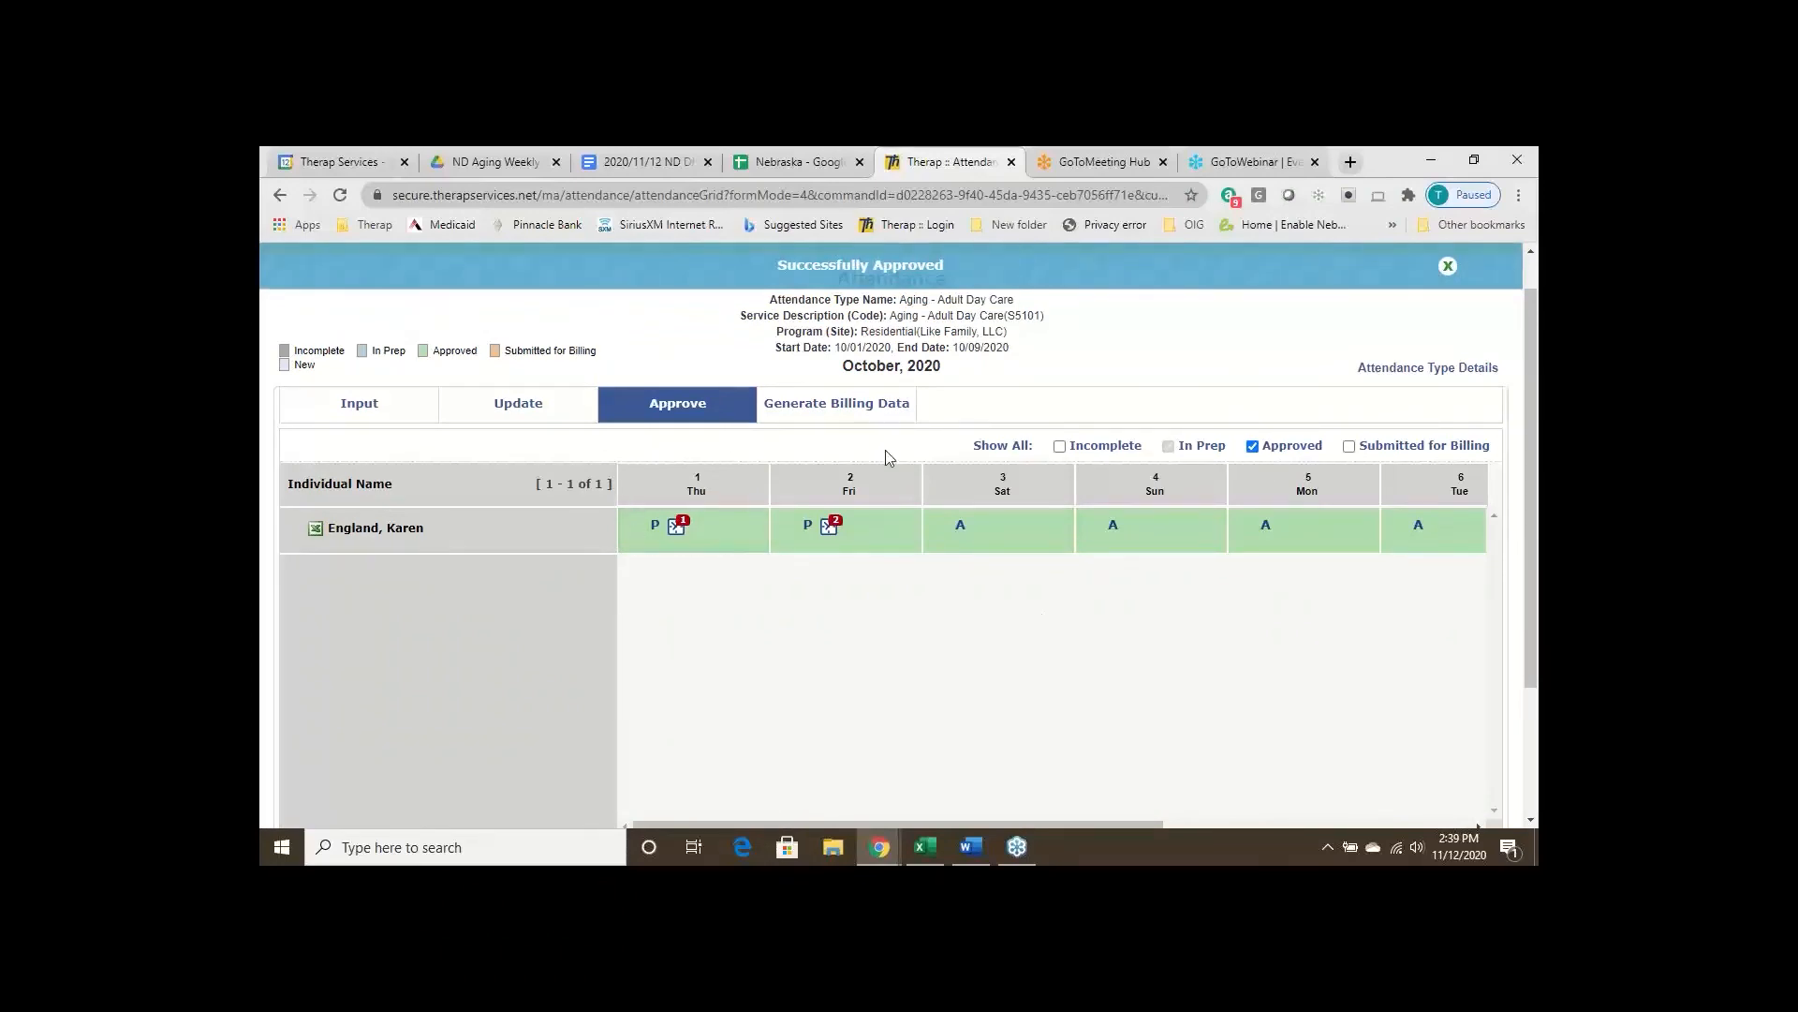
left_click(839, 405)
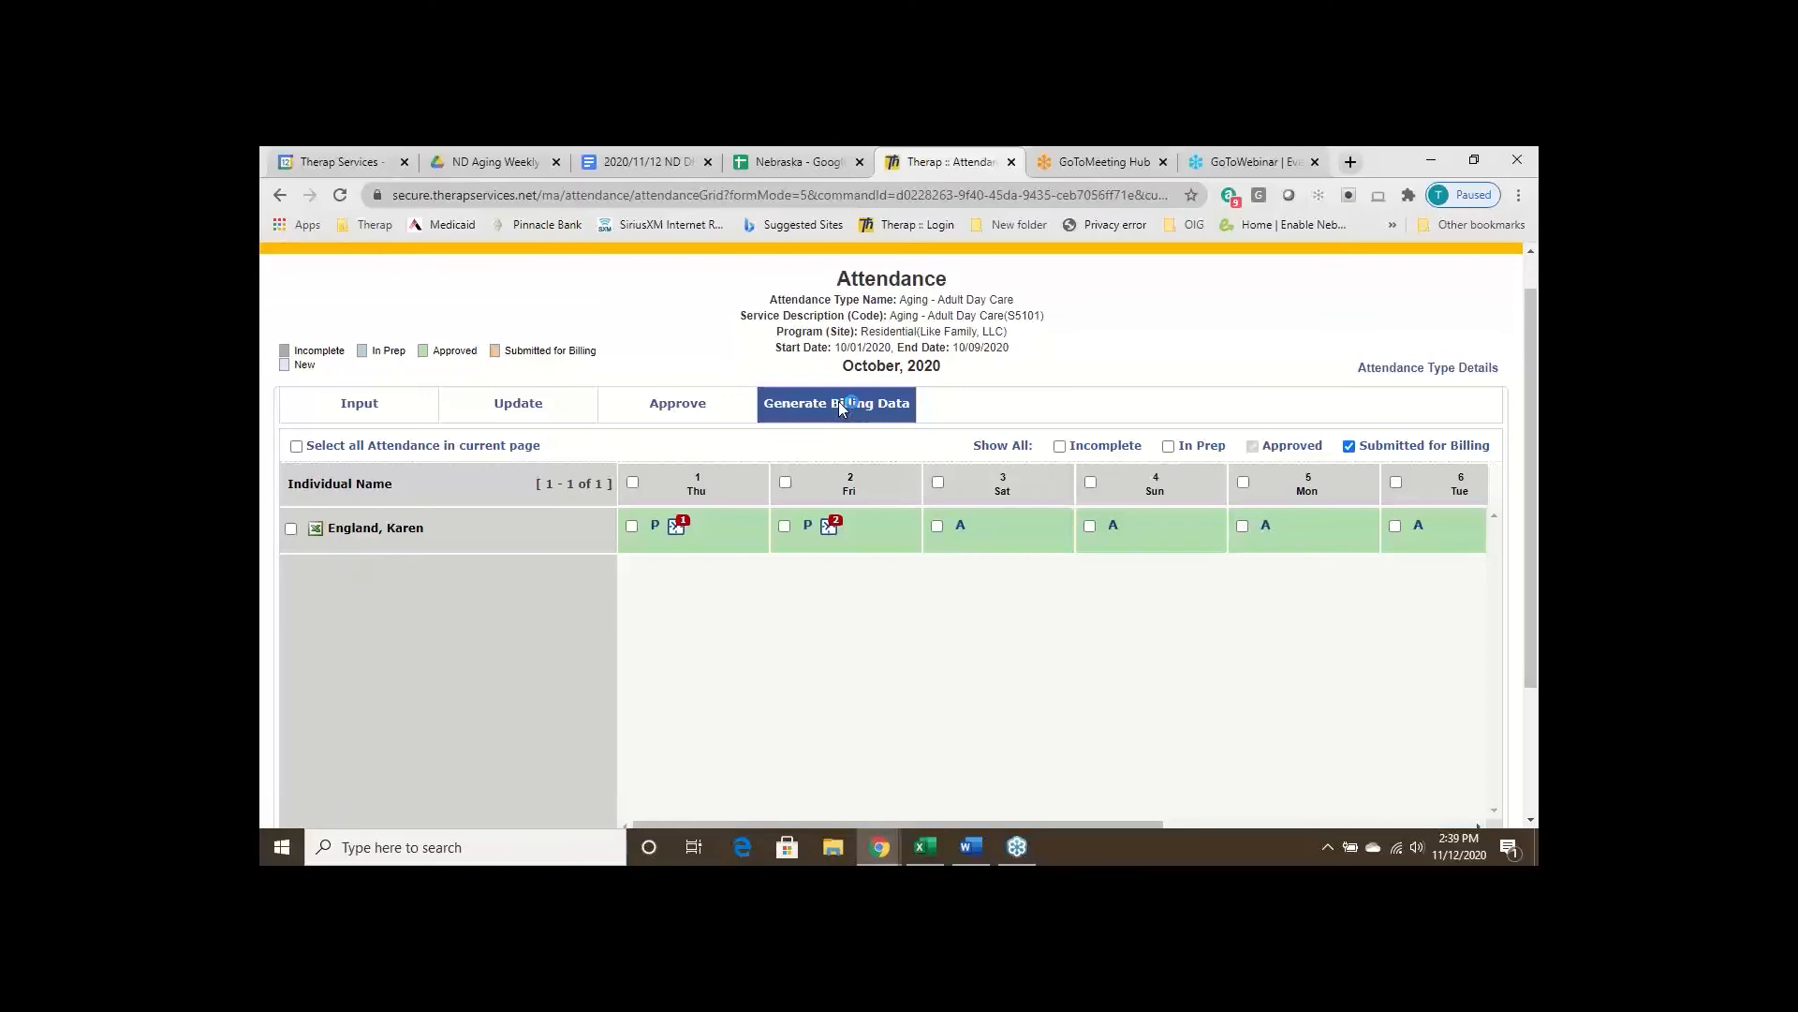
left_click(291, 528)
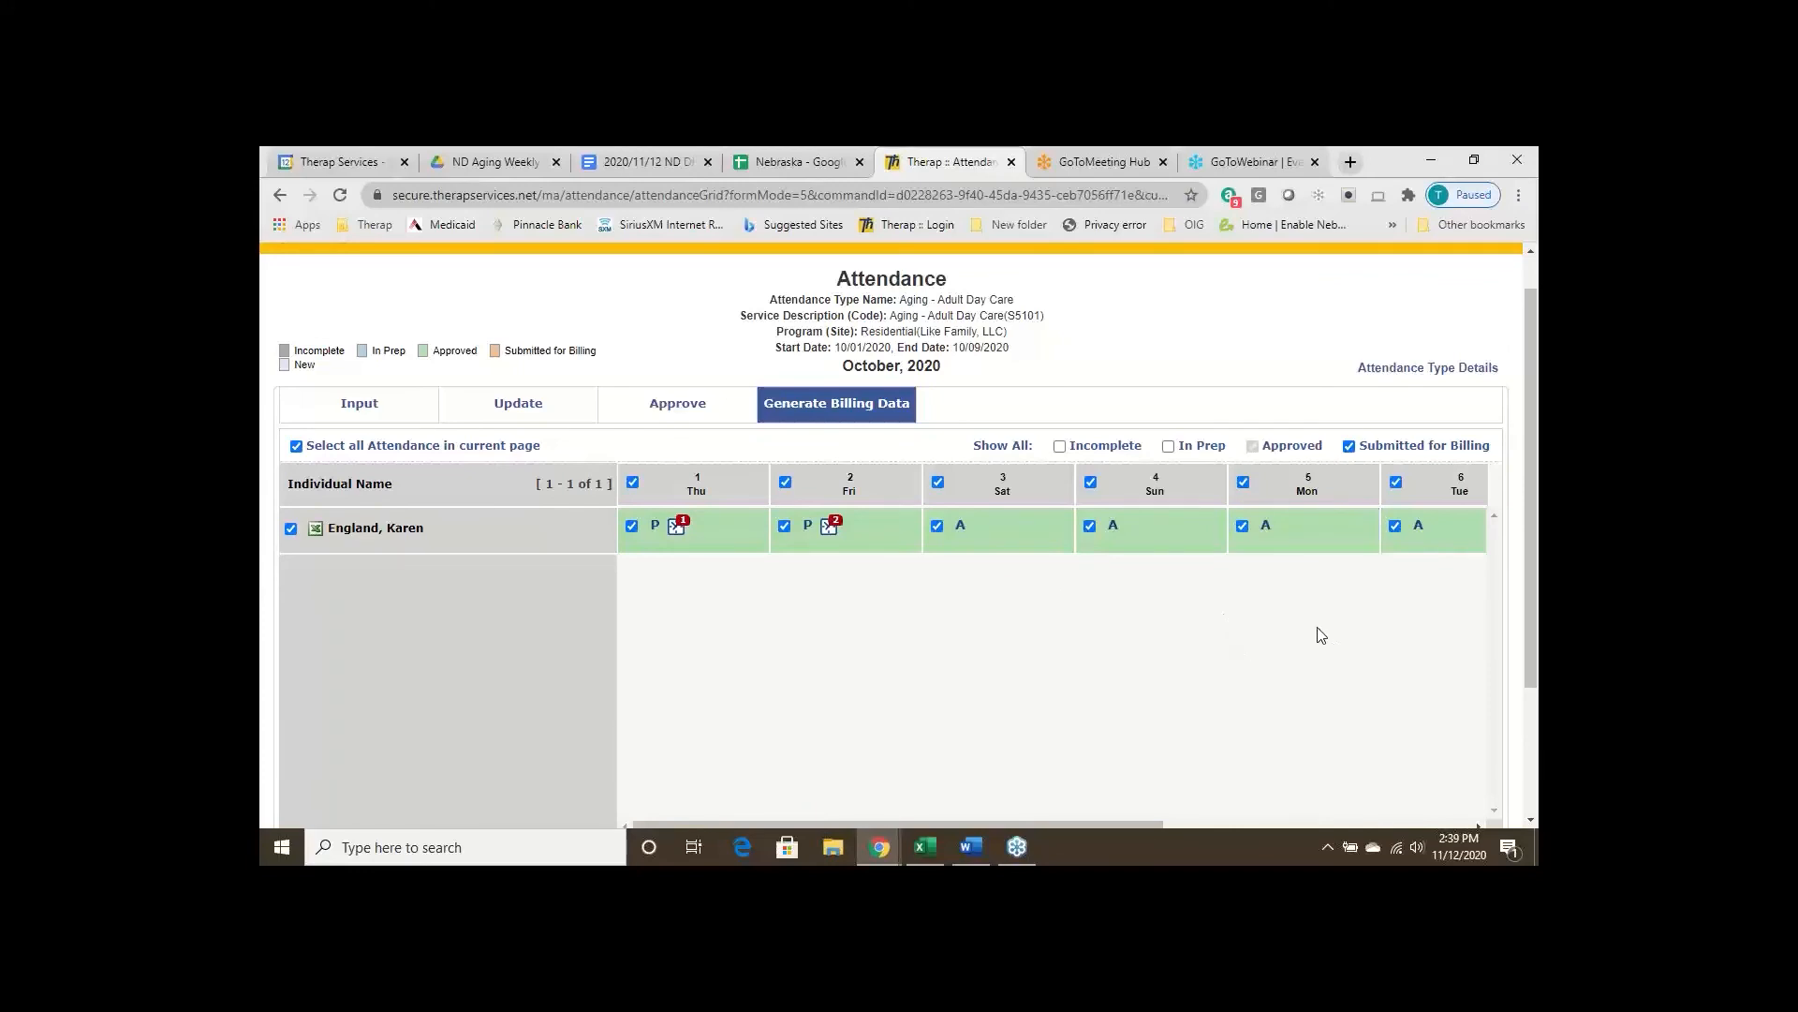
scroll(1320, 635, "down", 2)
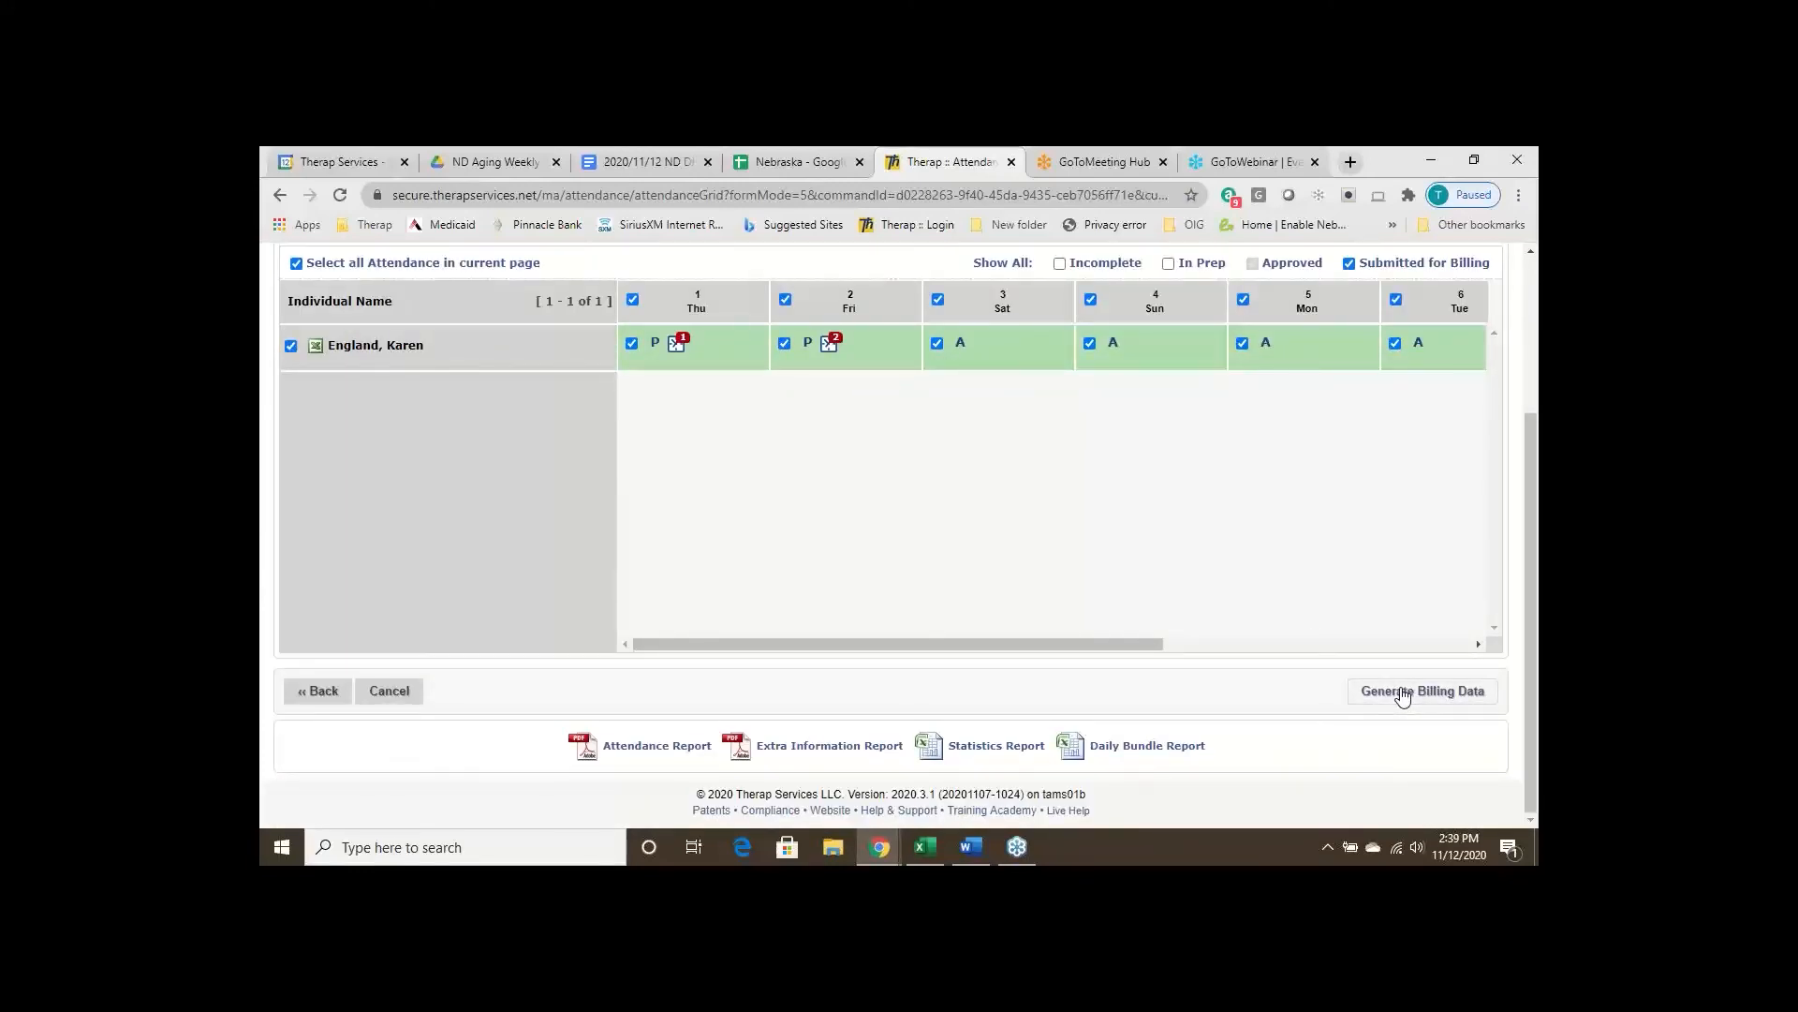
left_click(1403, 693)
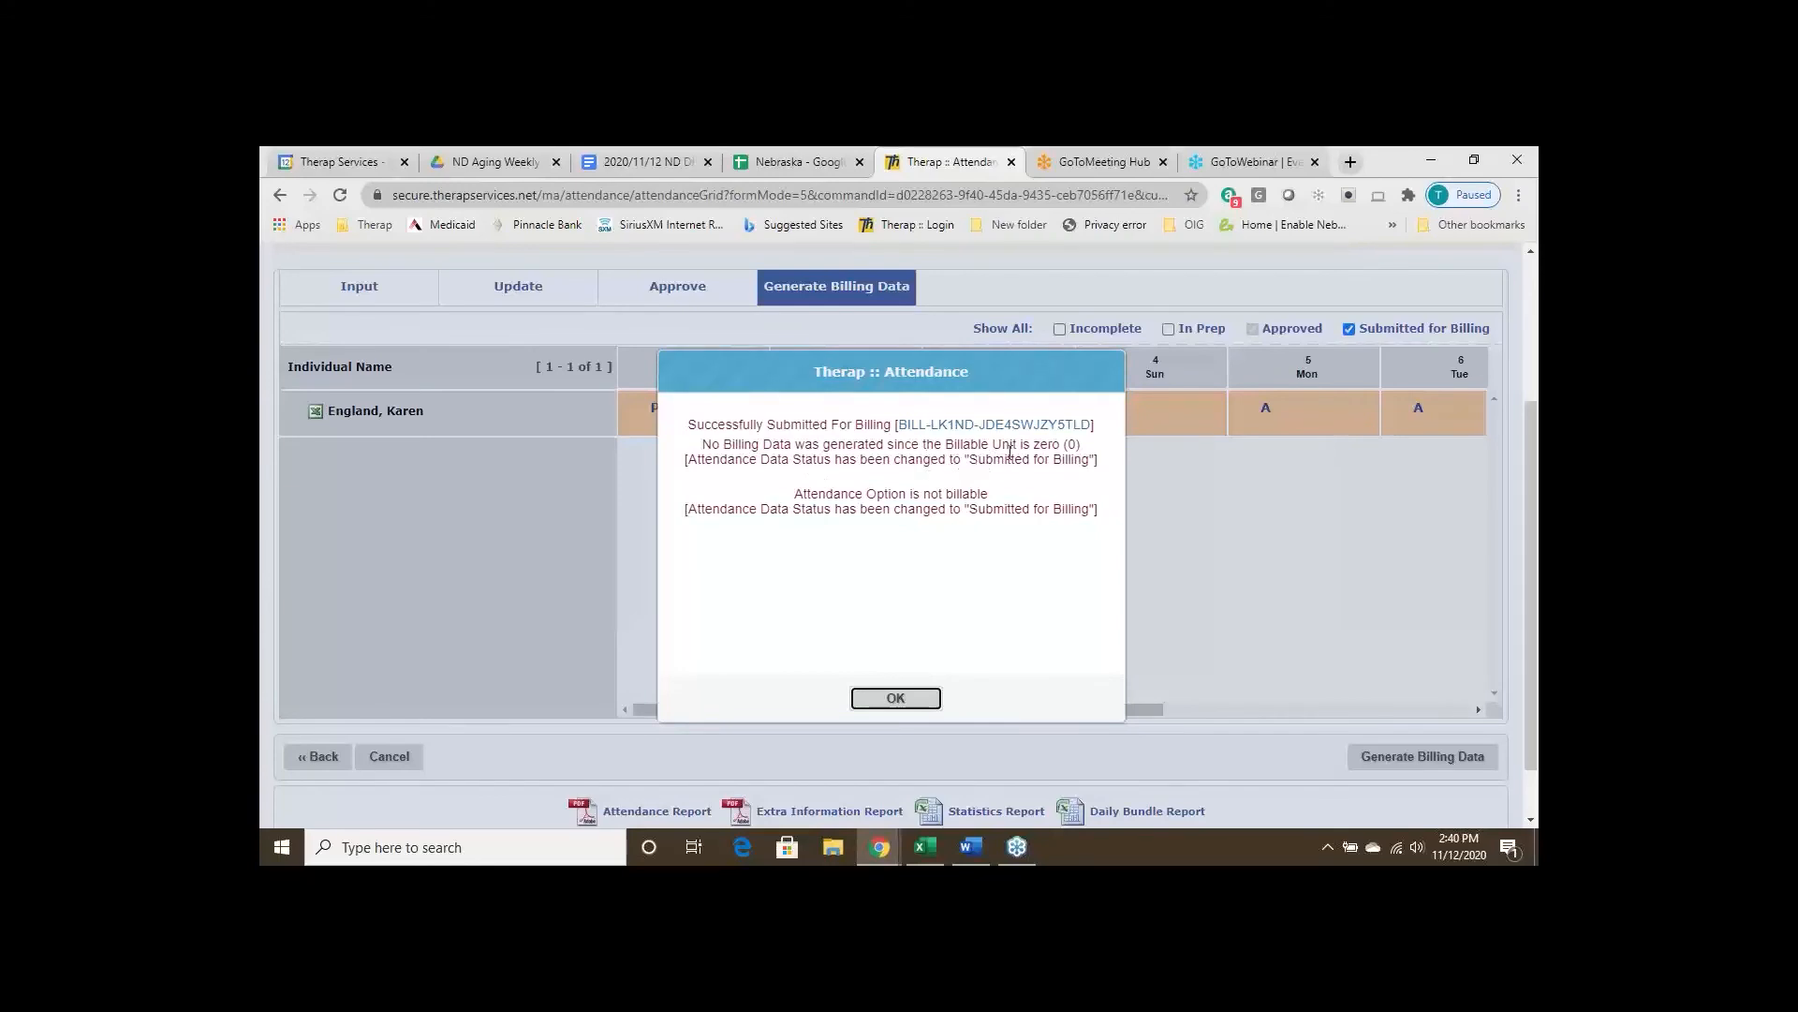
left_click(895, 699)
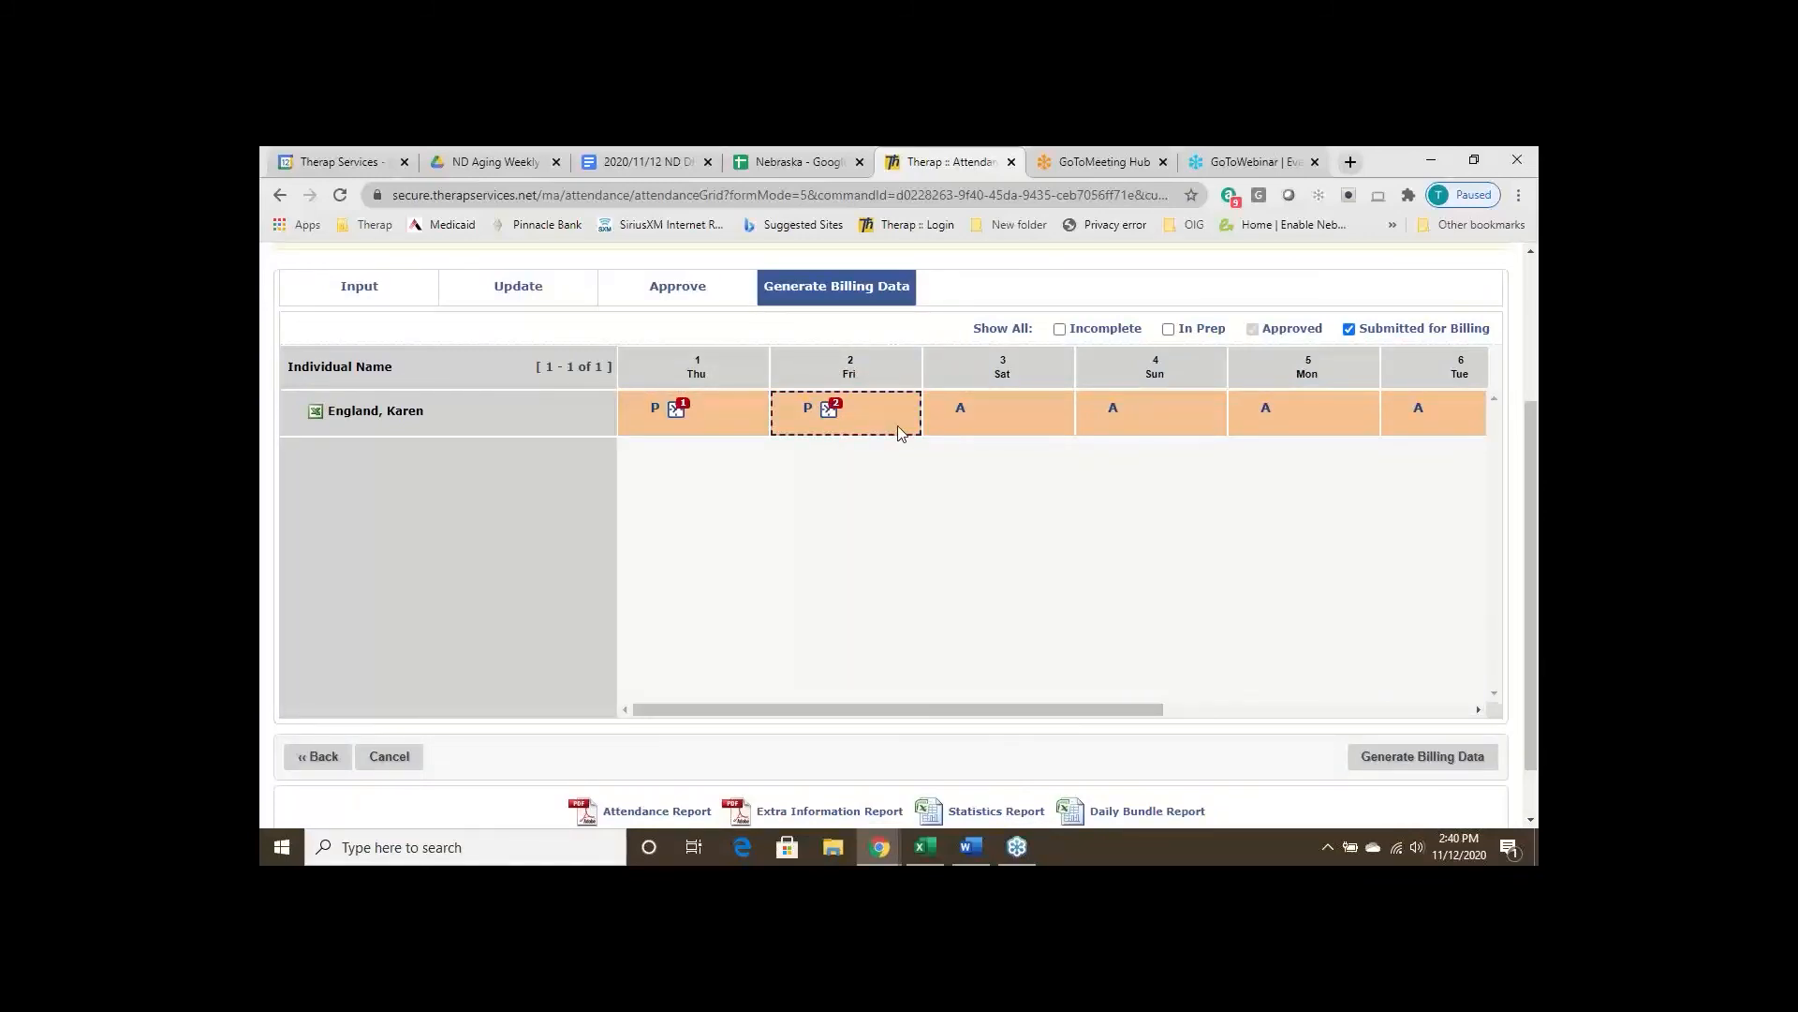
Return to the dashboard and look over the Attendance and Professional Claim billing options
scroll(996, 534, "up", 1)
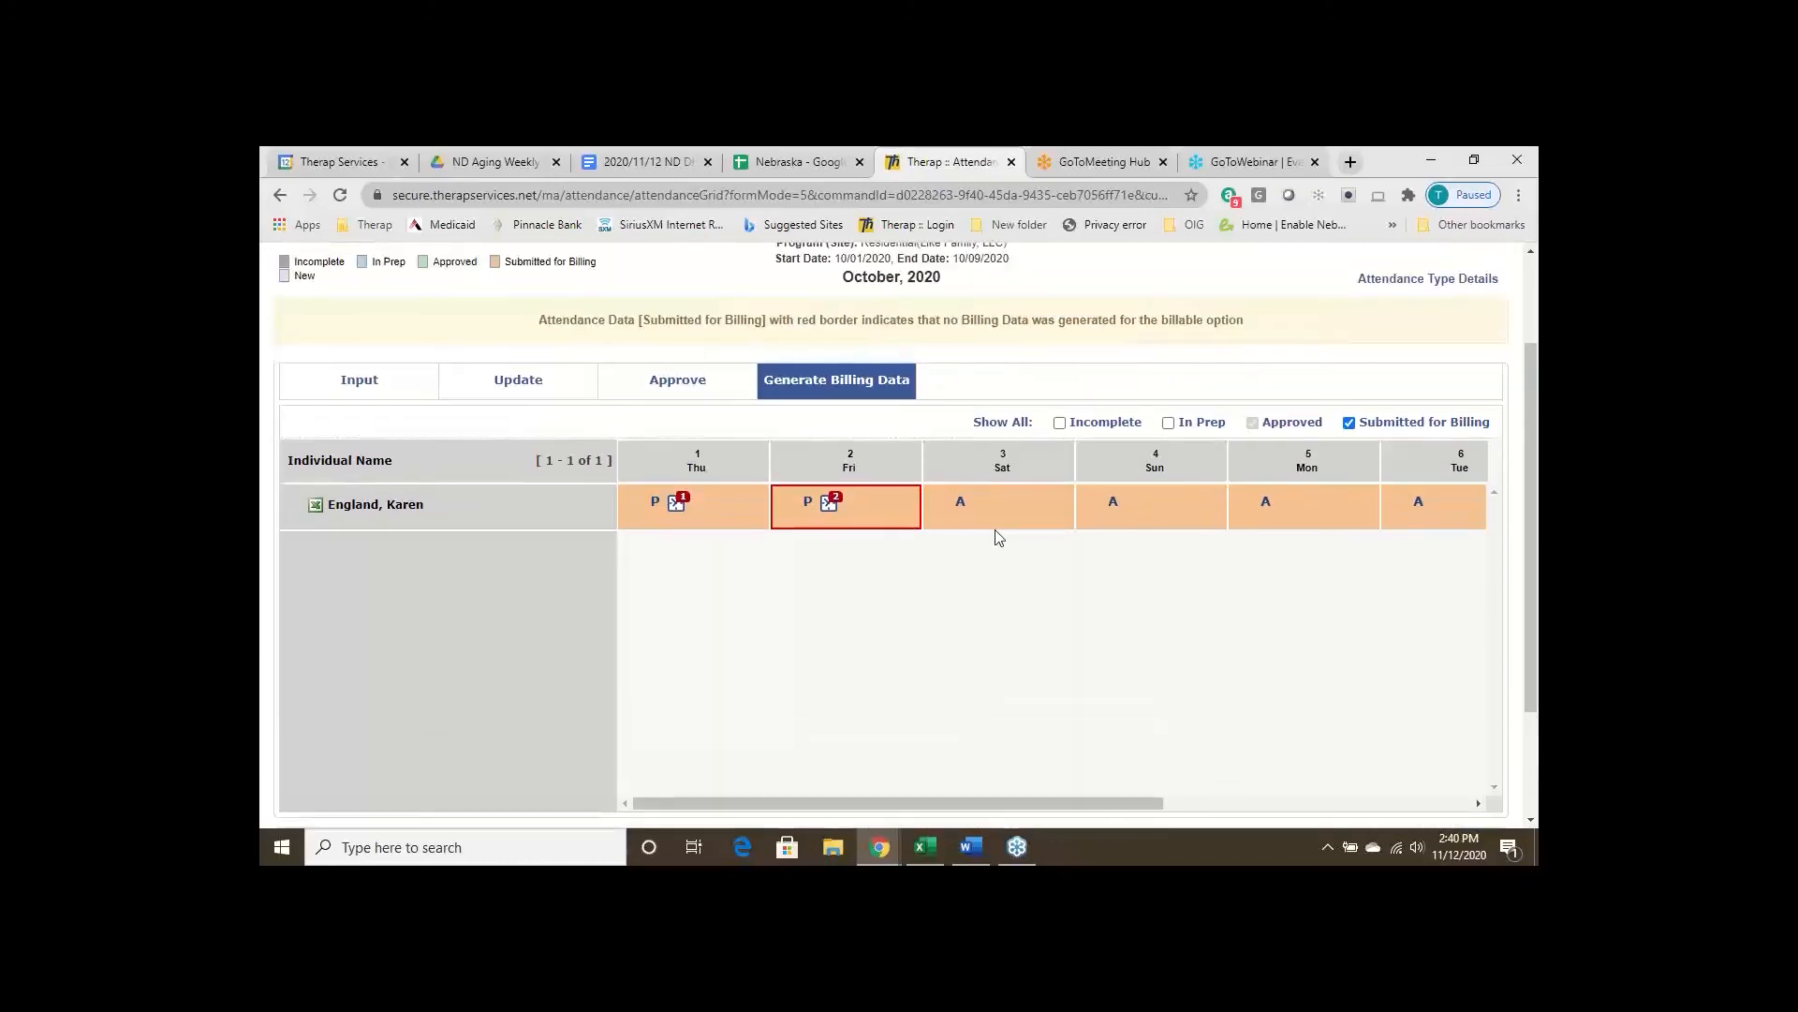
scroll(996, 534, "down", 1)
scroll(809, 692, "up", 1)
scroll(755, 577, "up", 2)
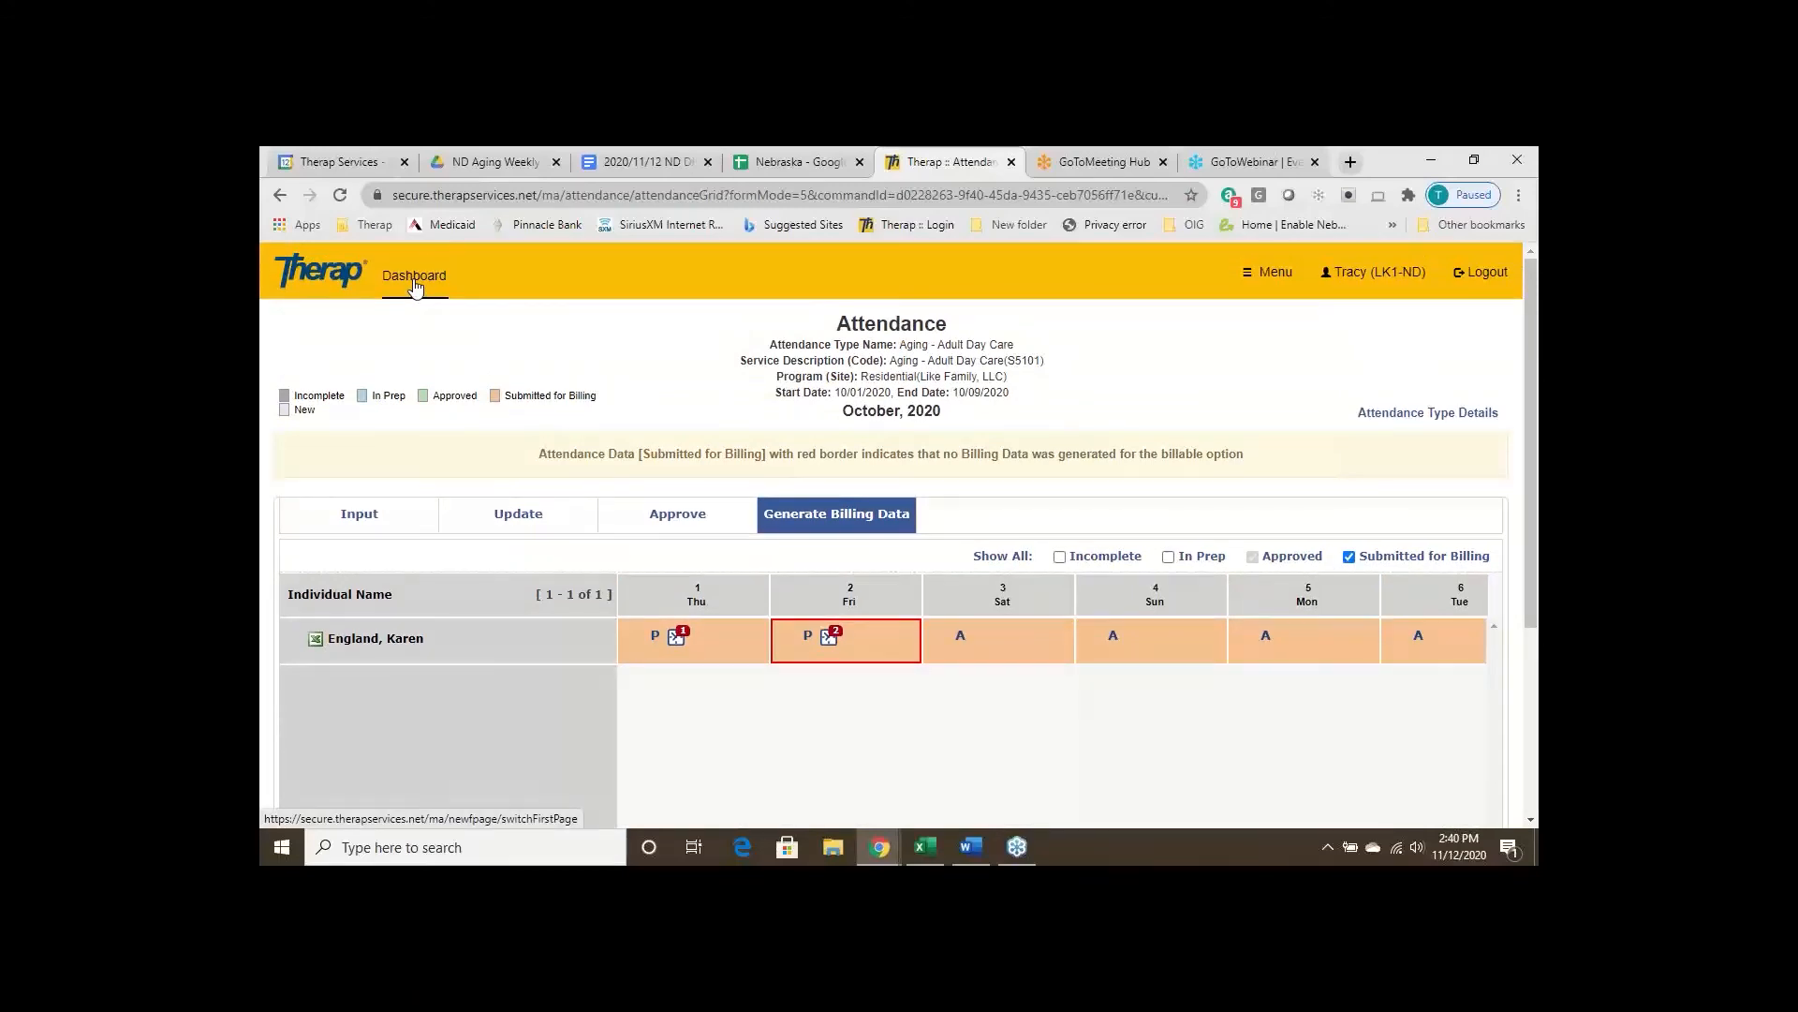
left_click(415, 277)
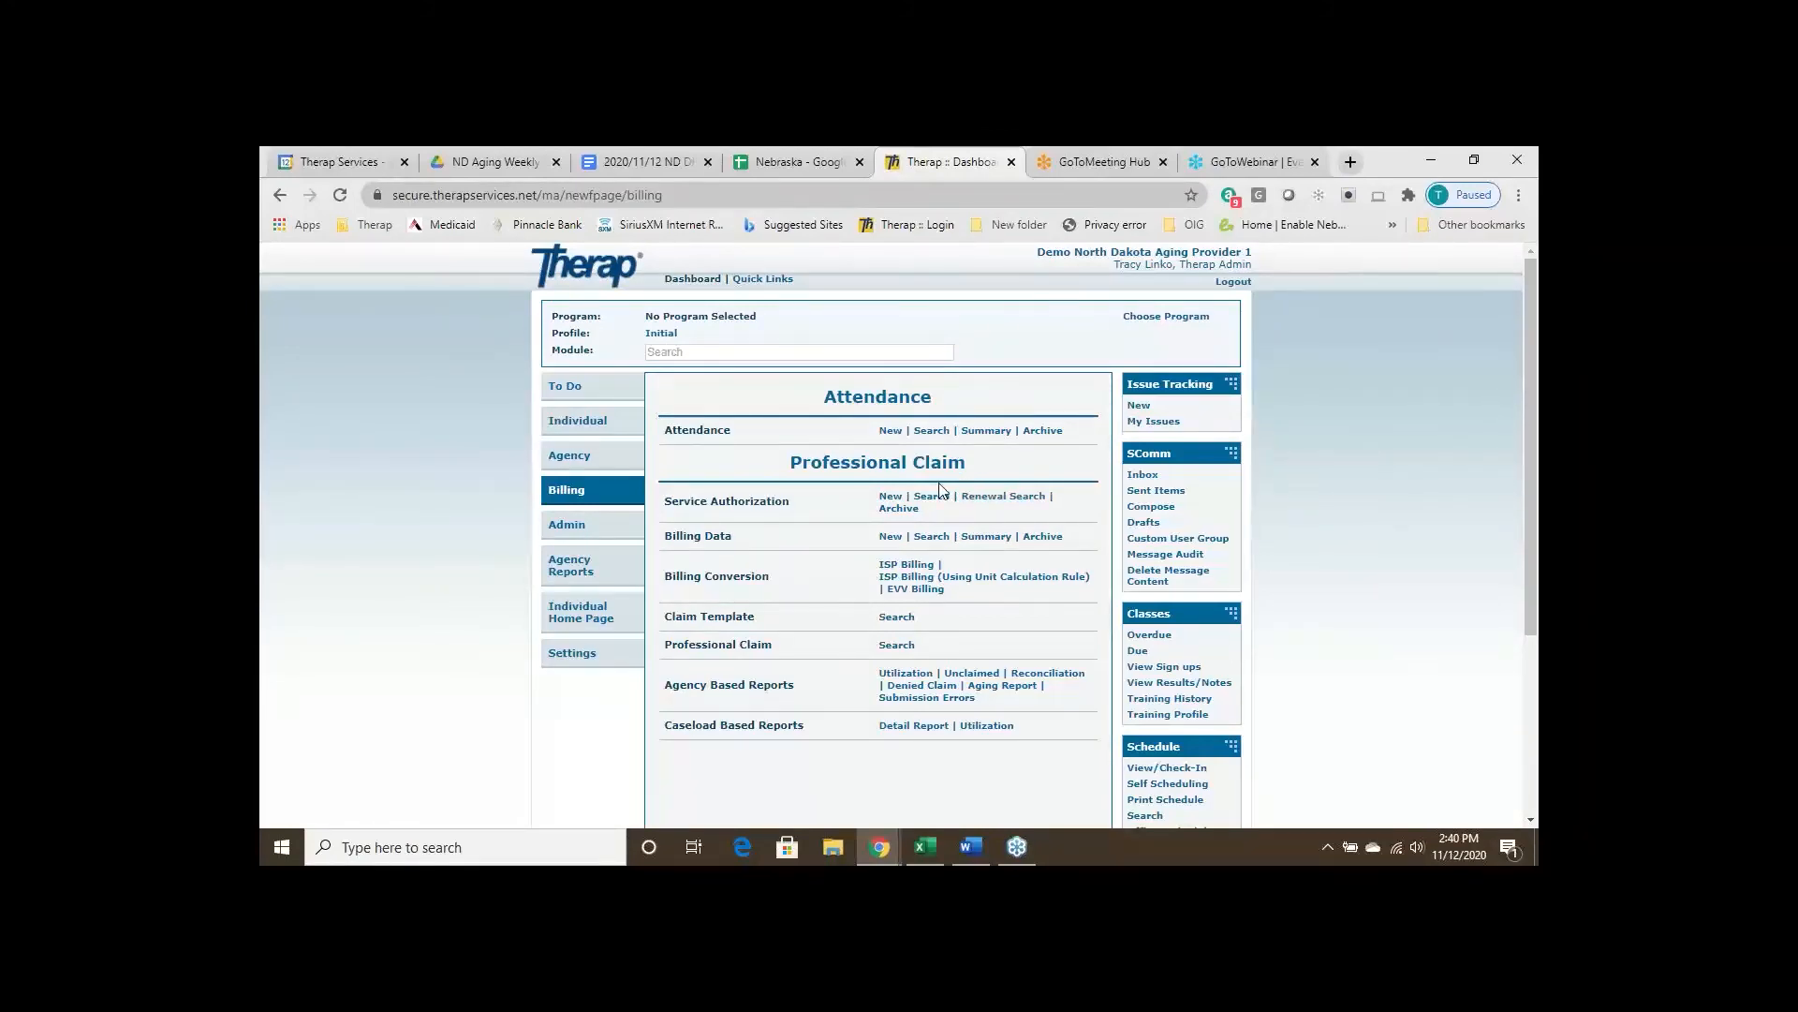
scroll(999, 565, "down", 1)
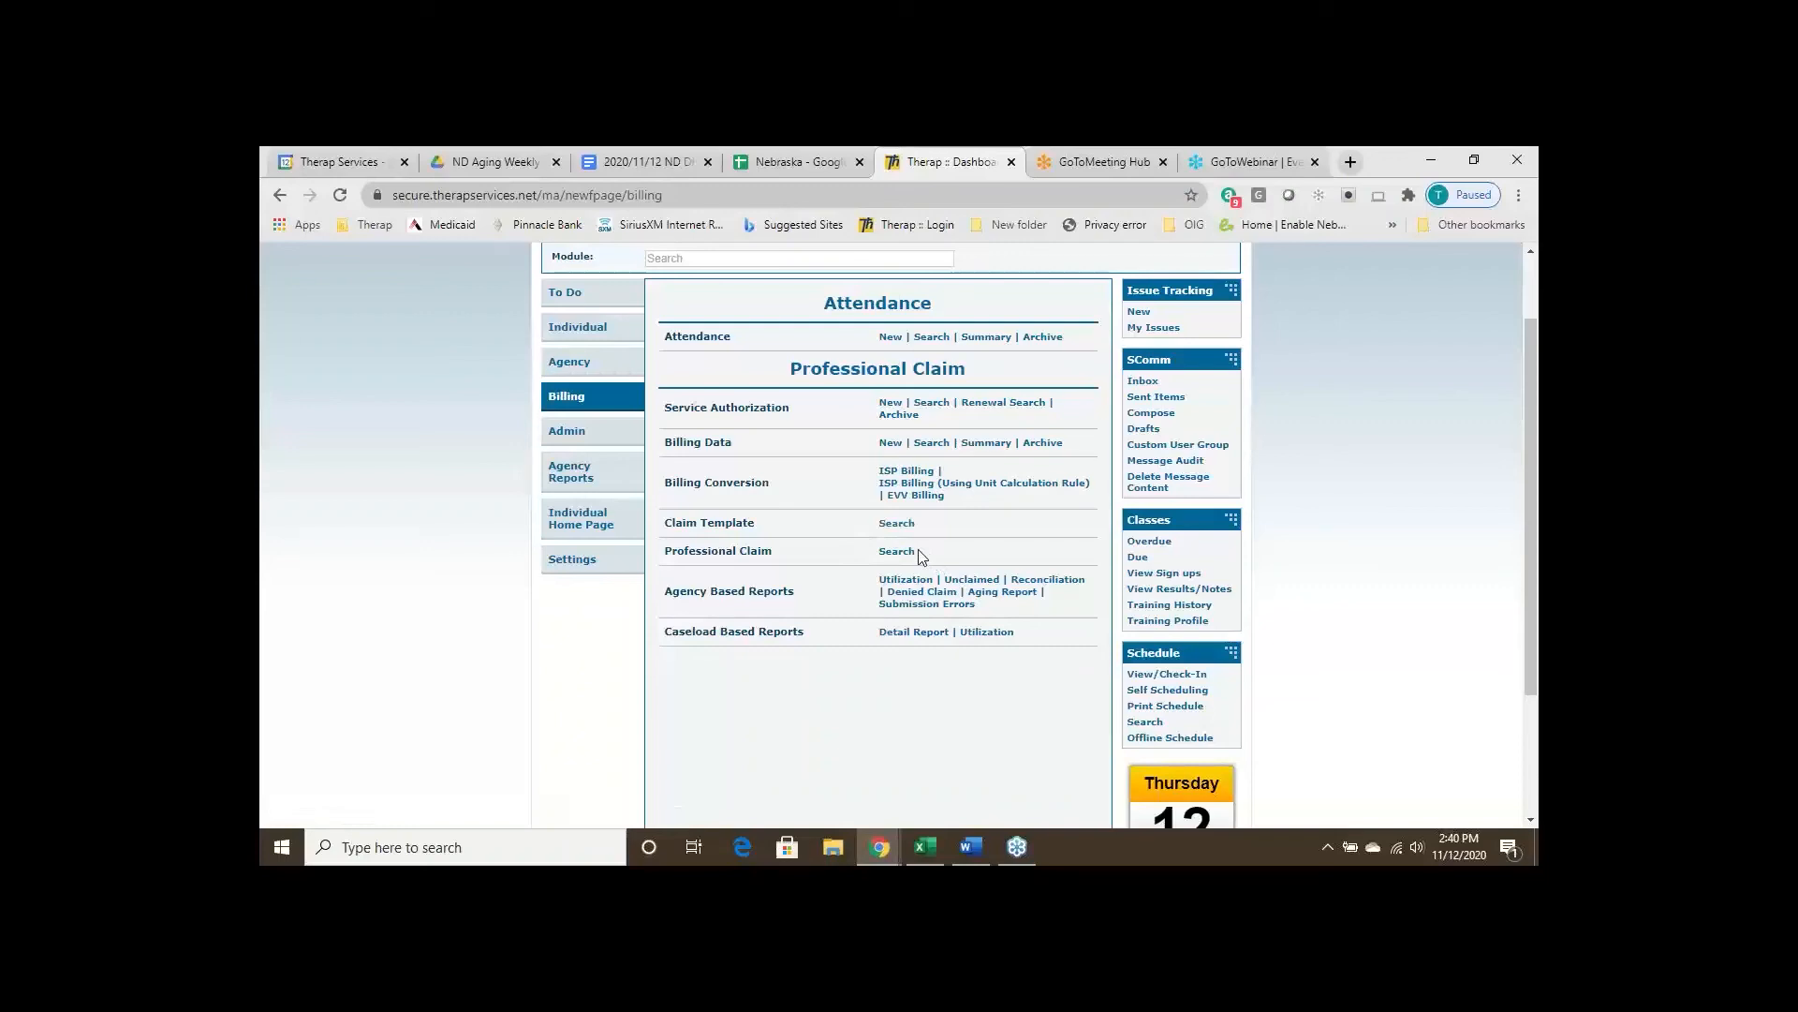
scroll(958, 527, "up", 2)
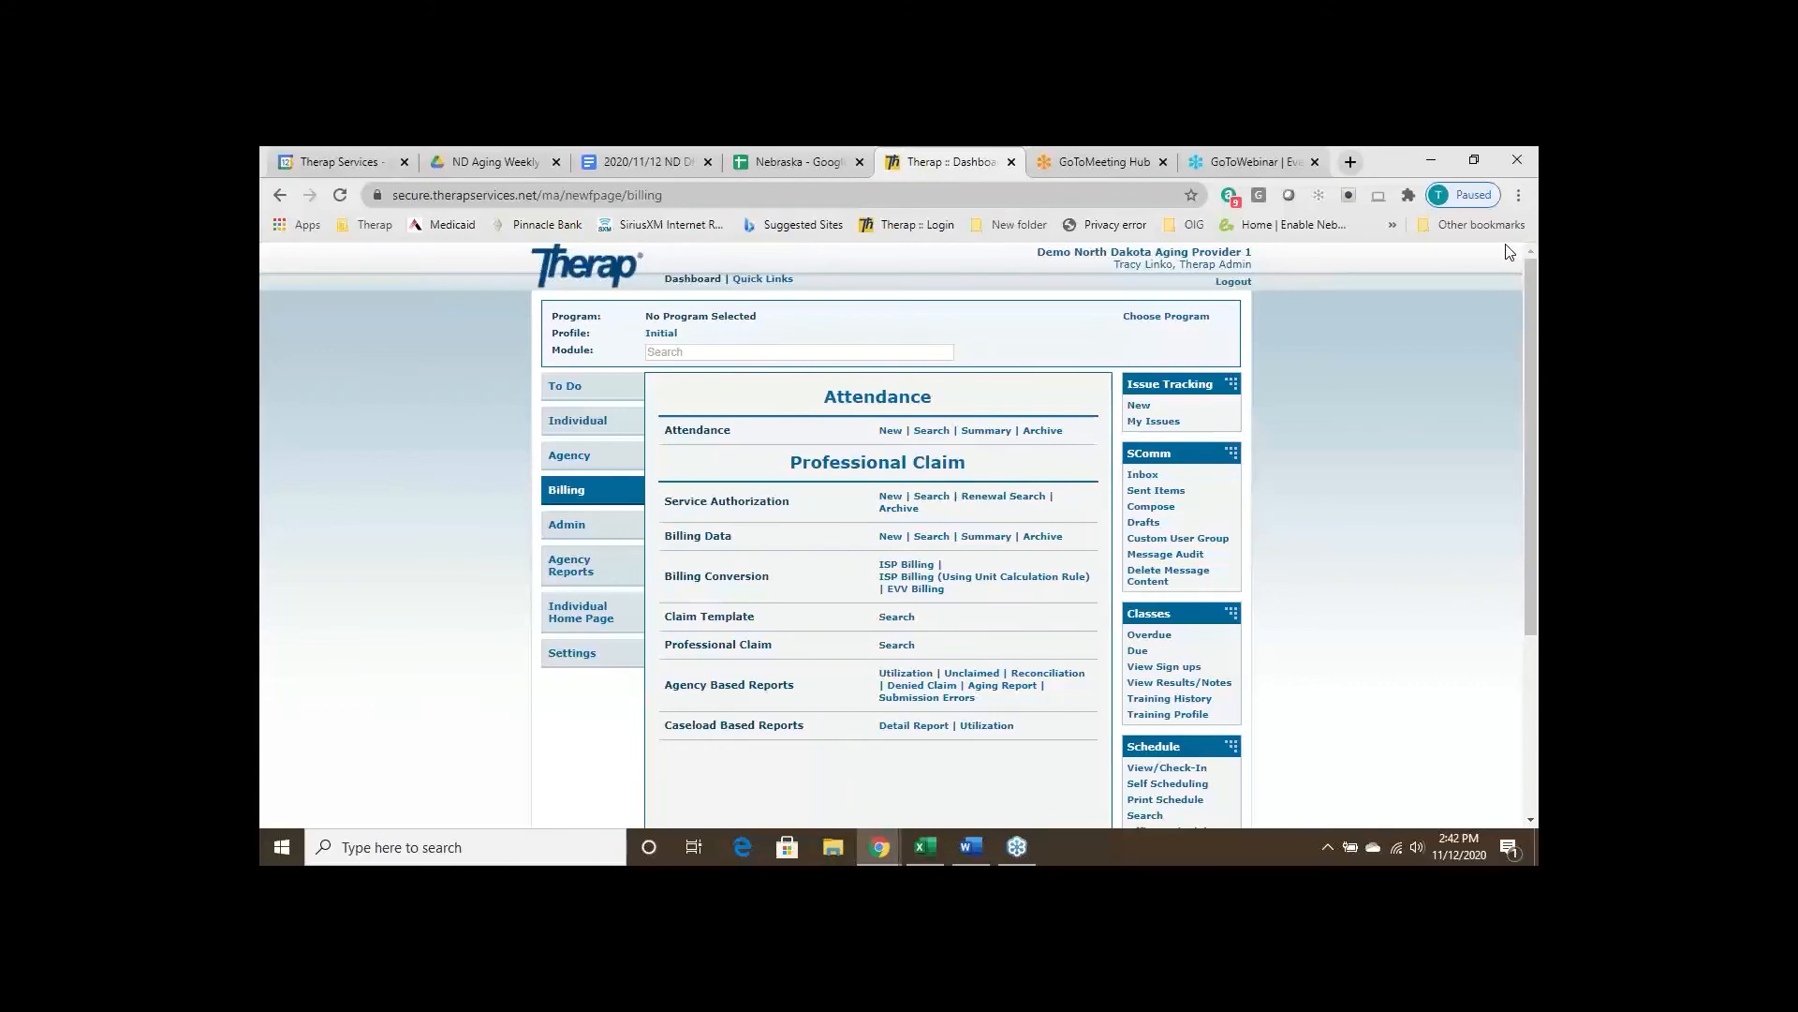
left_click(1524, 246)
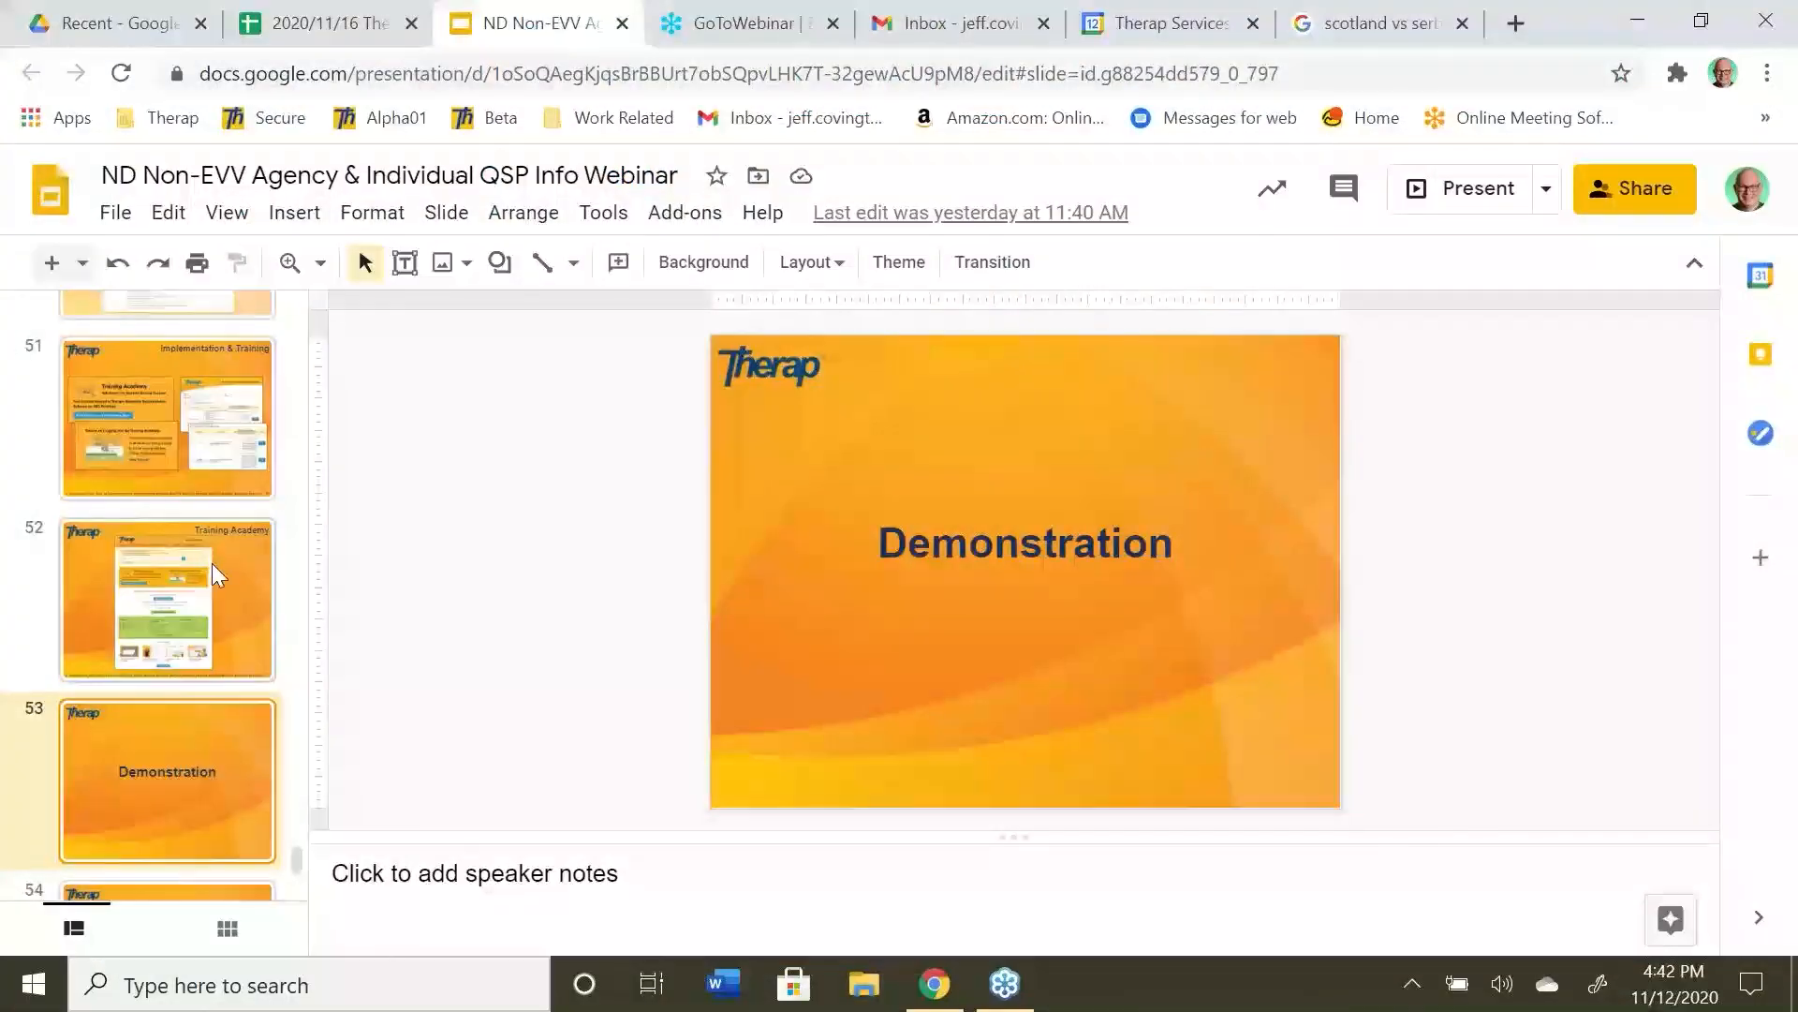
In the Google Slides webinar deck, go to the Q & A / Wrap-up slide and start presenting from it
scroll(212, 565, "down", 3)
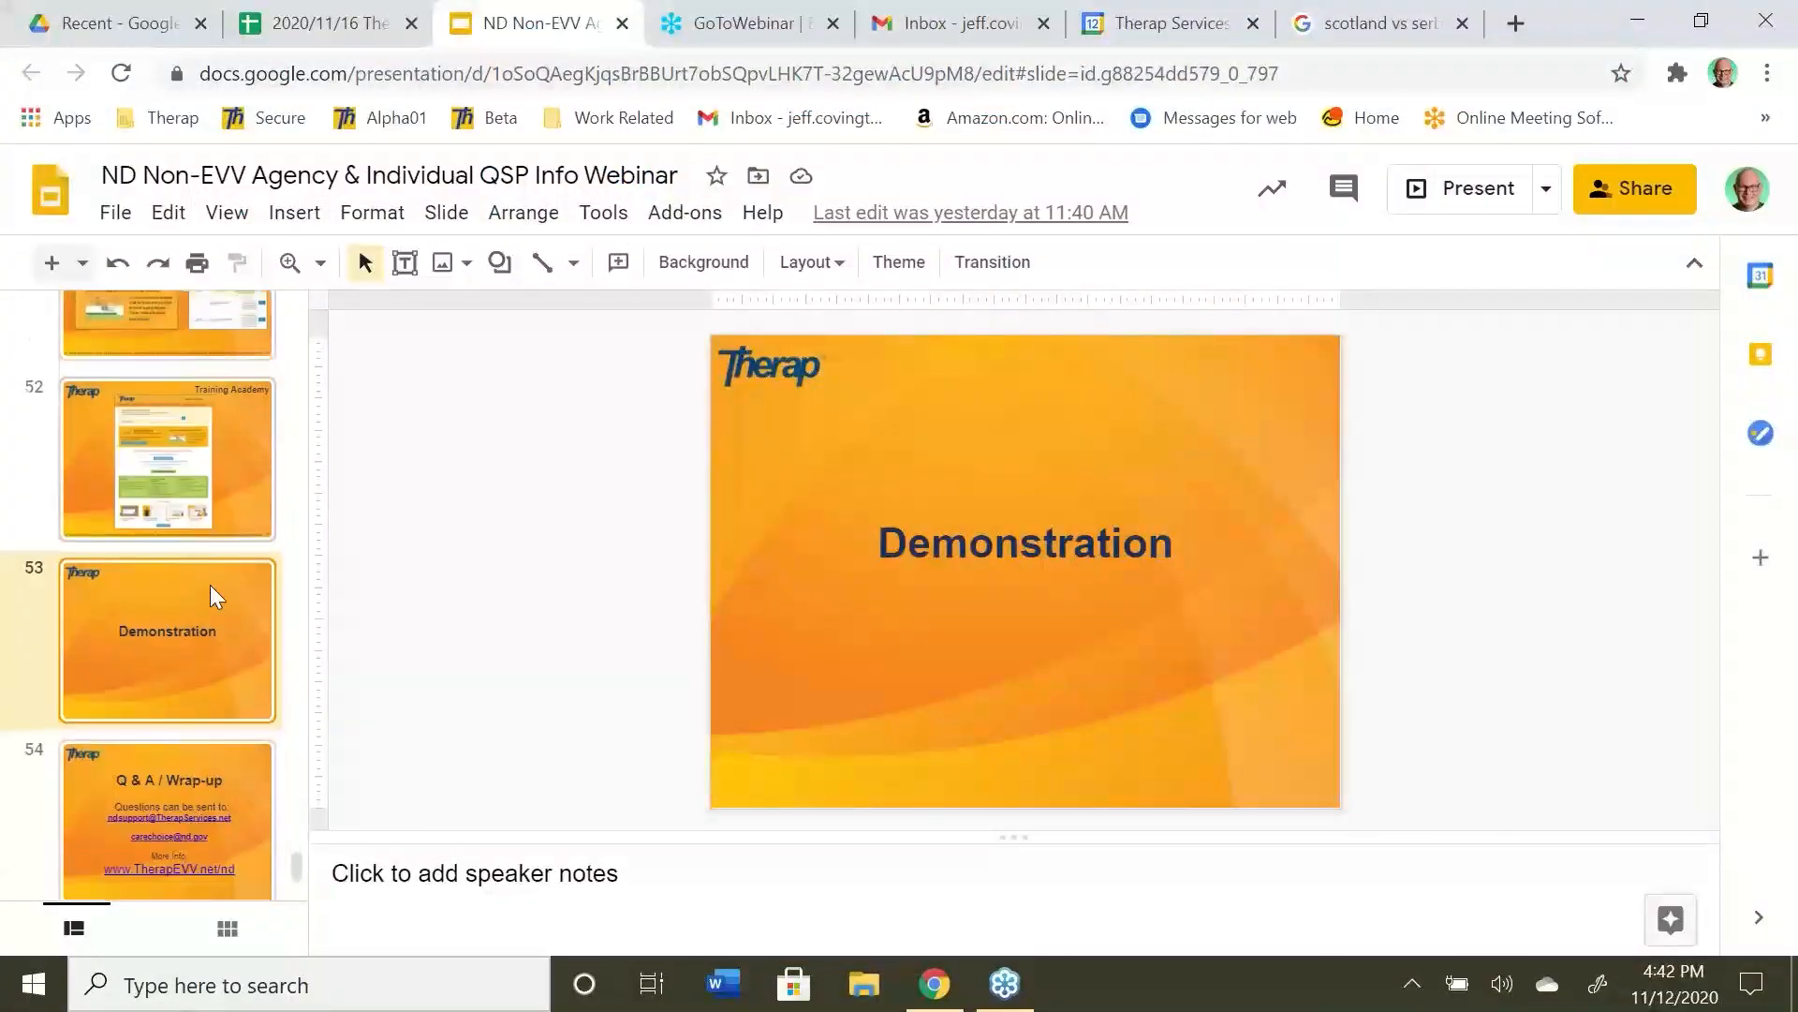
left_click(186, 661)
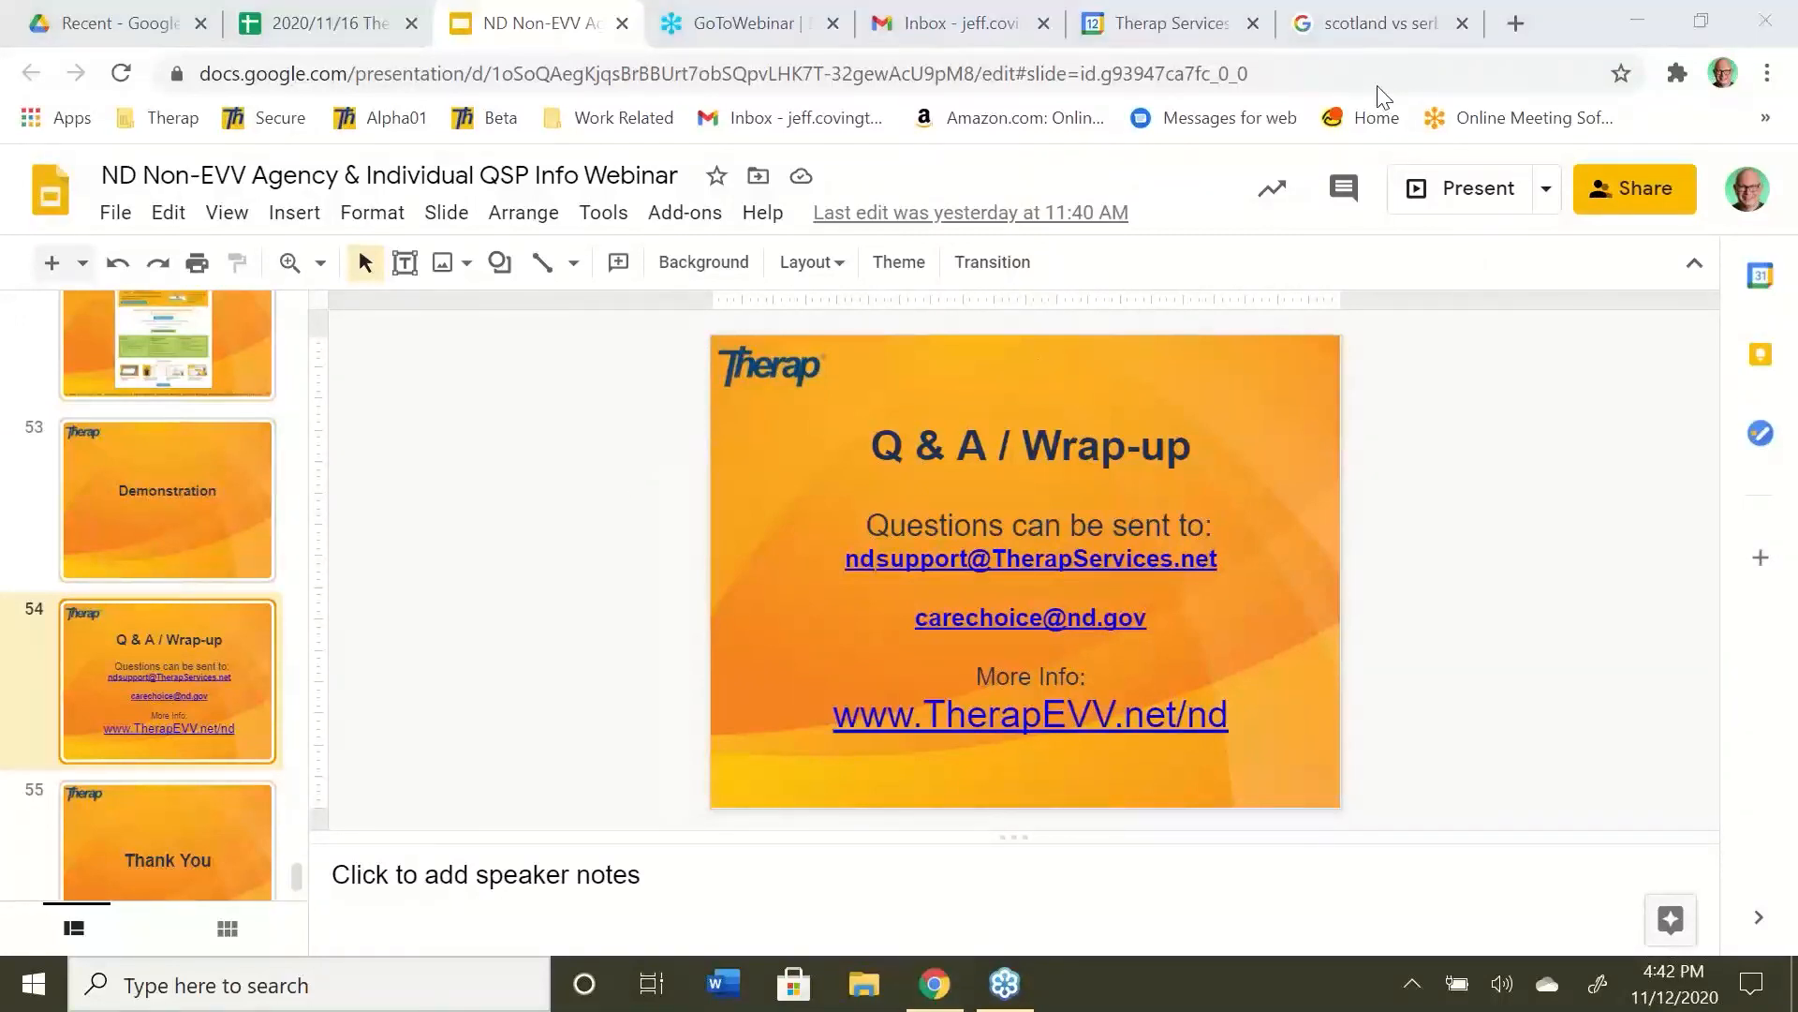
left_click(1479, 189)
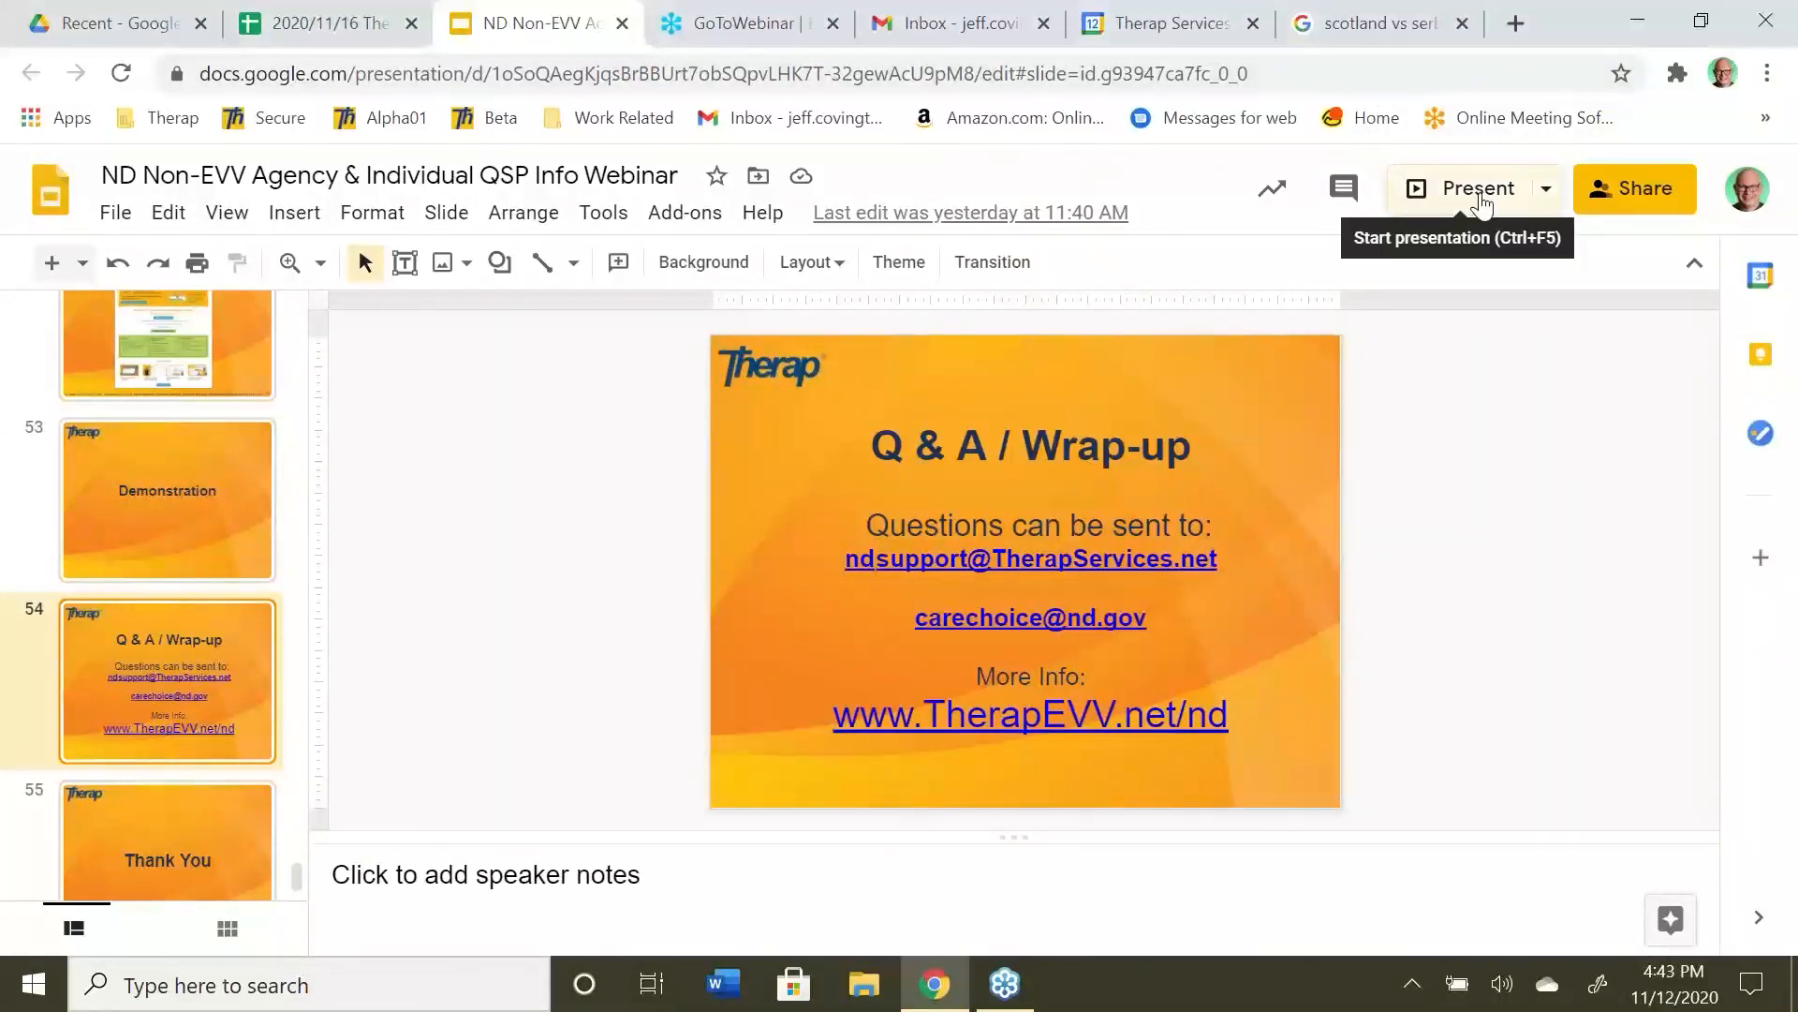